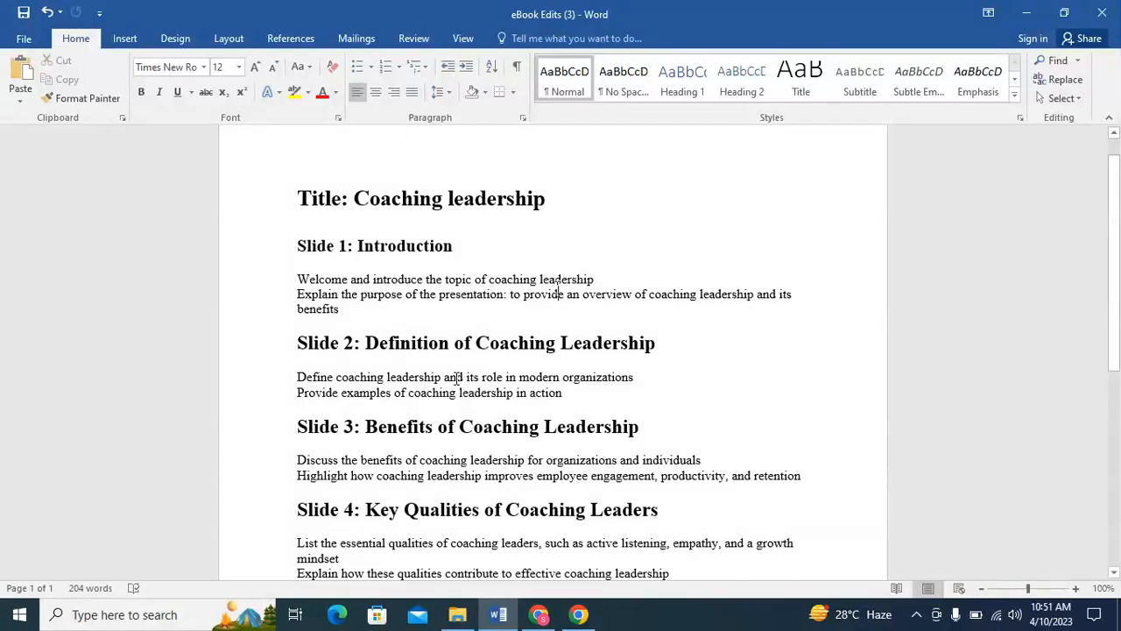
# - Review the coaching leadership outline from its title through the Slide 7 section on implementing coaching leadership
pyautogui.scroll(-5, 456, 377)
pyautogui.scroll(6, 389, 544)
pyautogui.click(358, 229)
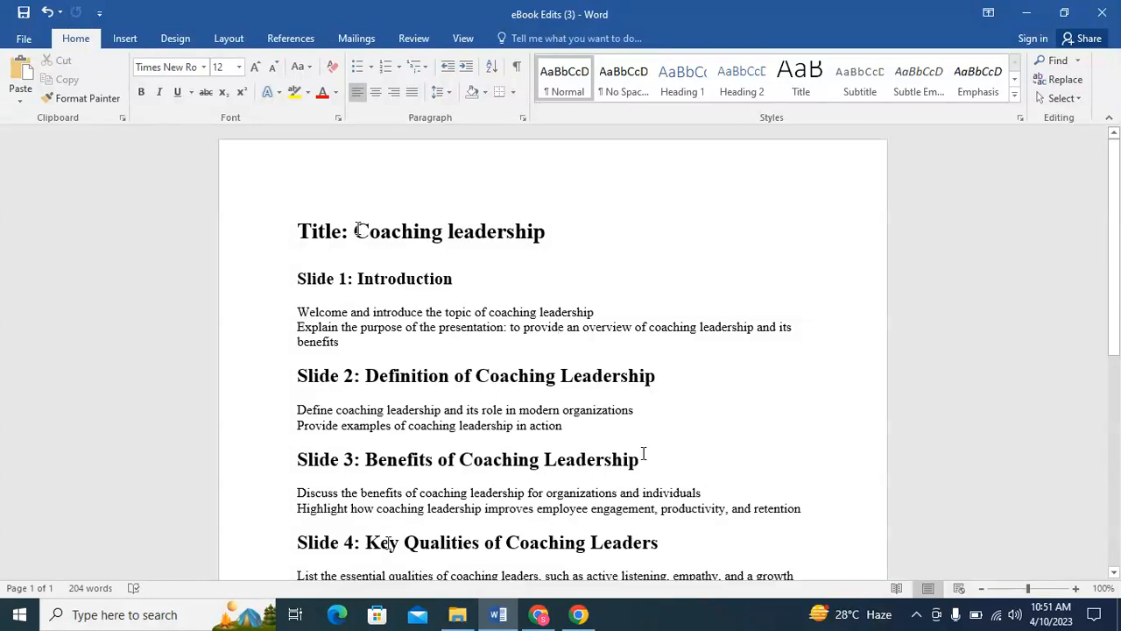
pyautogui.scroll(-5, 644, 453)
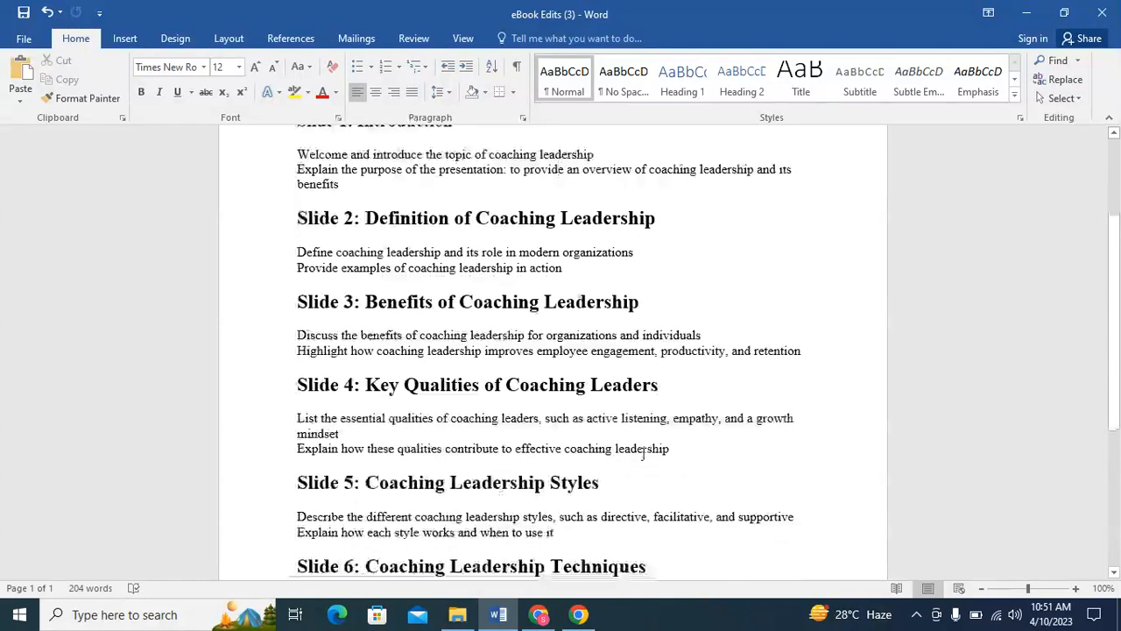
pyautogui.scroll(-2, 463, 526)
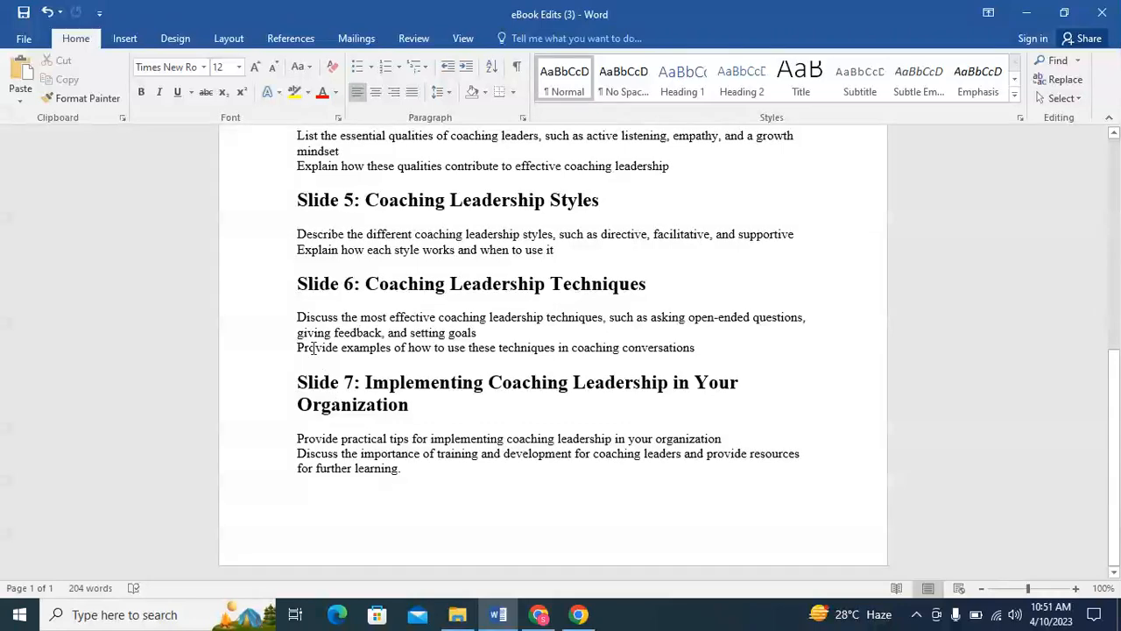
pyautogui.moveTo(295, 291); pyautogui.dragTo(403, 478)
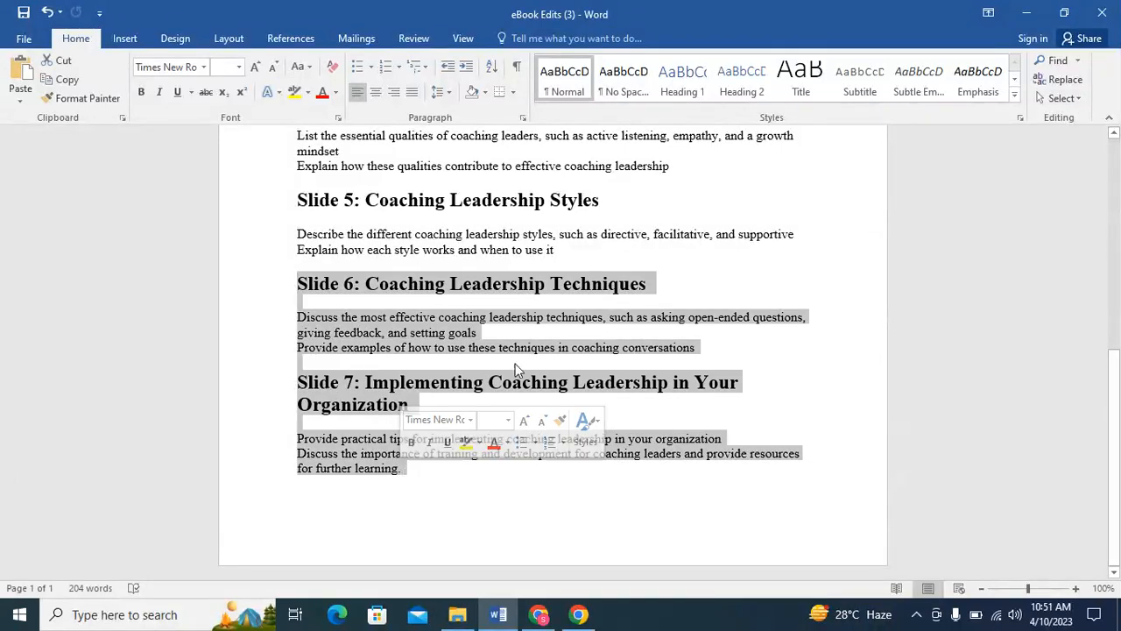
pyautogui.click(552, 250)
pyautogui.scroll(6, 565, 377)
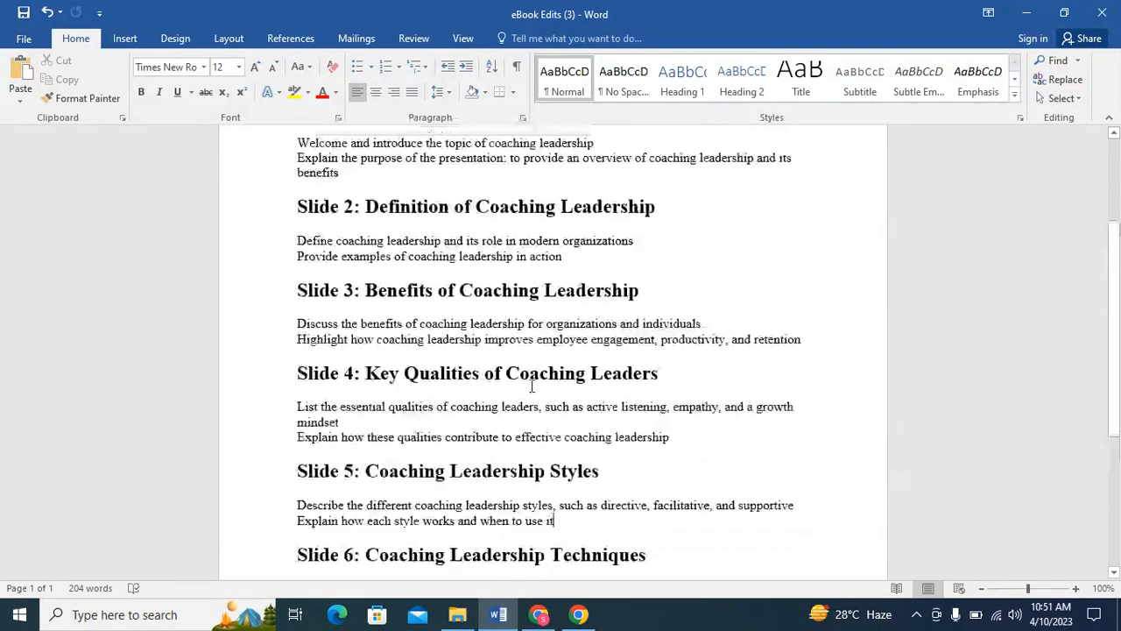
pyautogui.scroll(1, 532, 387)
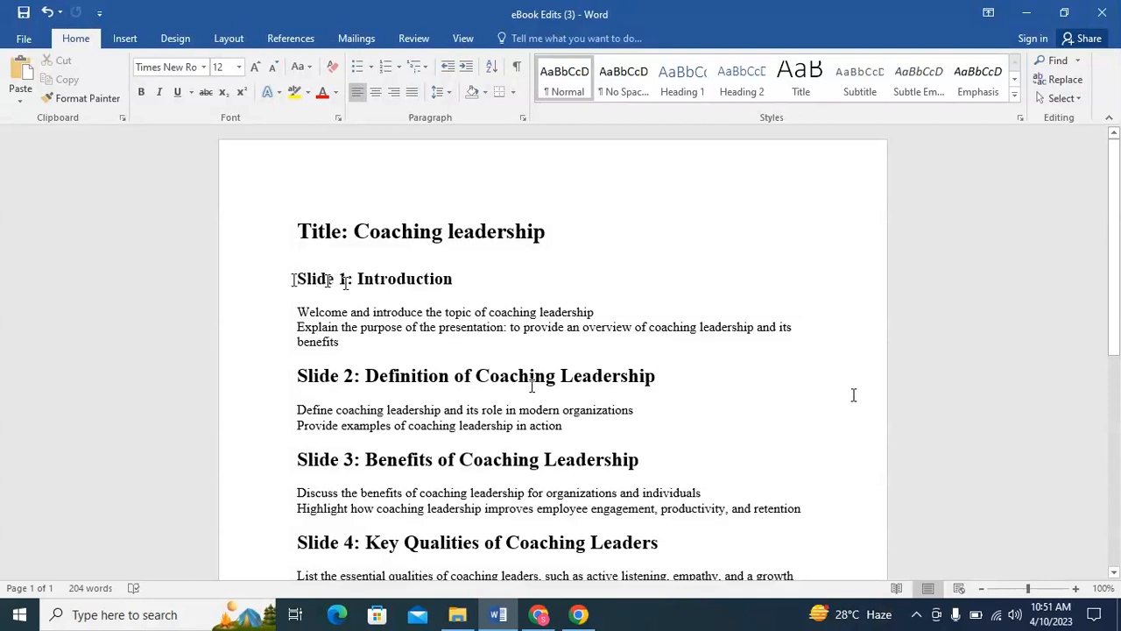
# - Examine the Slide 1 Introduction and Slide 2 Definition of Coaching Leadership sections by highlighting each heading with its text
pyautogui.moveTo(296, 278); pyautogui.dragTo(461, 344)
pyautogui.moveTo(349, 342); pyautogui.dragTo(293, 280)
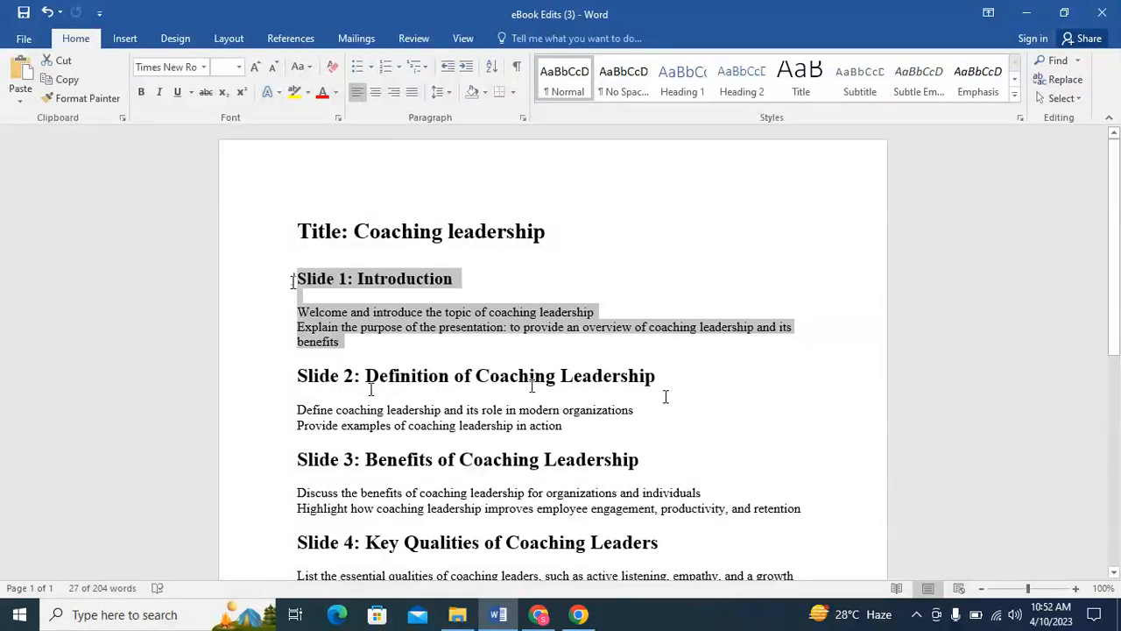
pyautogui.click(319, 392)
pyautogui.moveTo(298, 375); pyautogui.dragTo(613, 427)
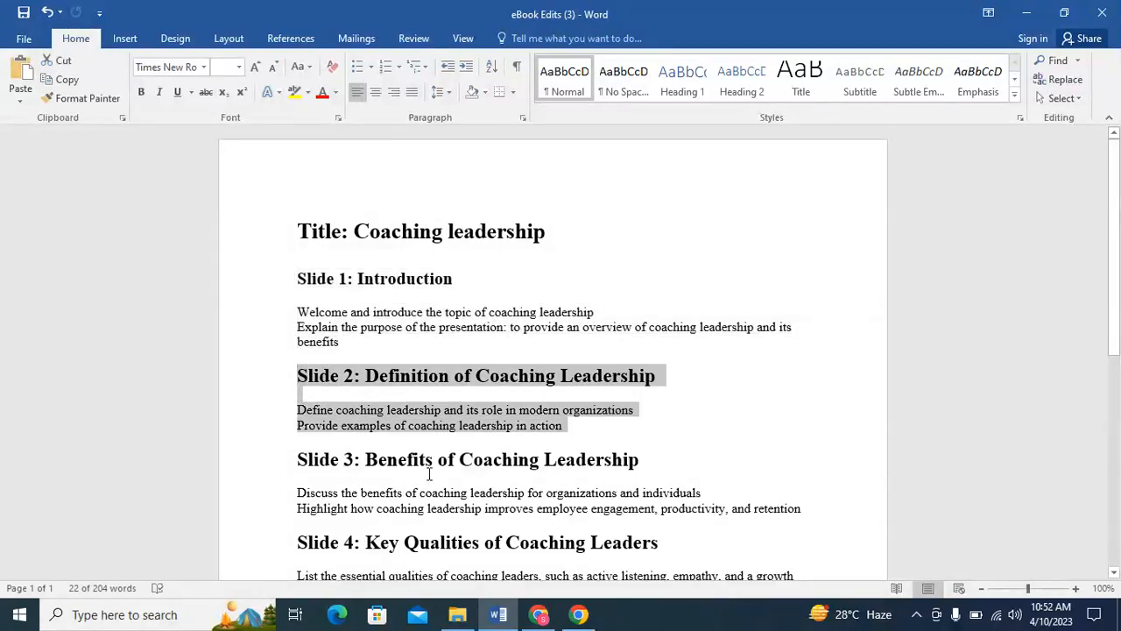
pyautogui.scroll(-6, 350, 456)
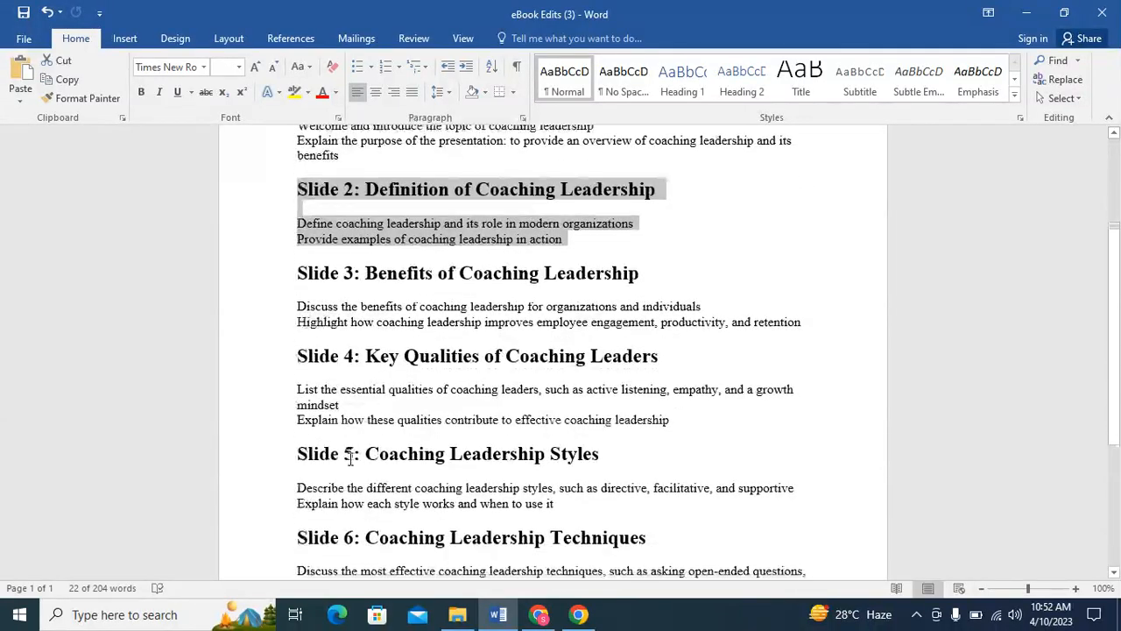
pyautogui.scroll(6, 351, 456)
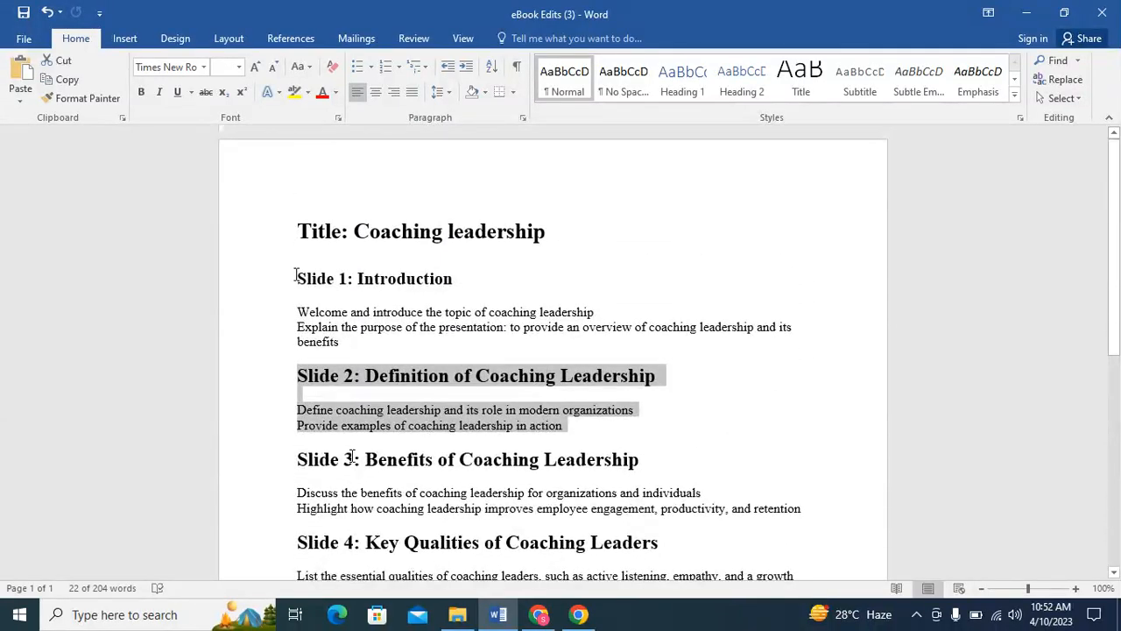
# - Examine the Slide 1 heading and its description lines, and look over the remaining slide sections of the outline
pyautogui.moveTo(315, 278); pyautogui.dragTo(460, 280)
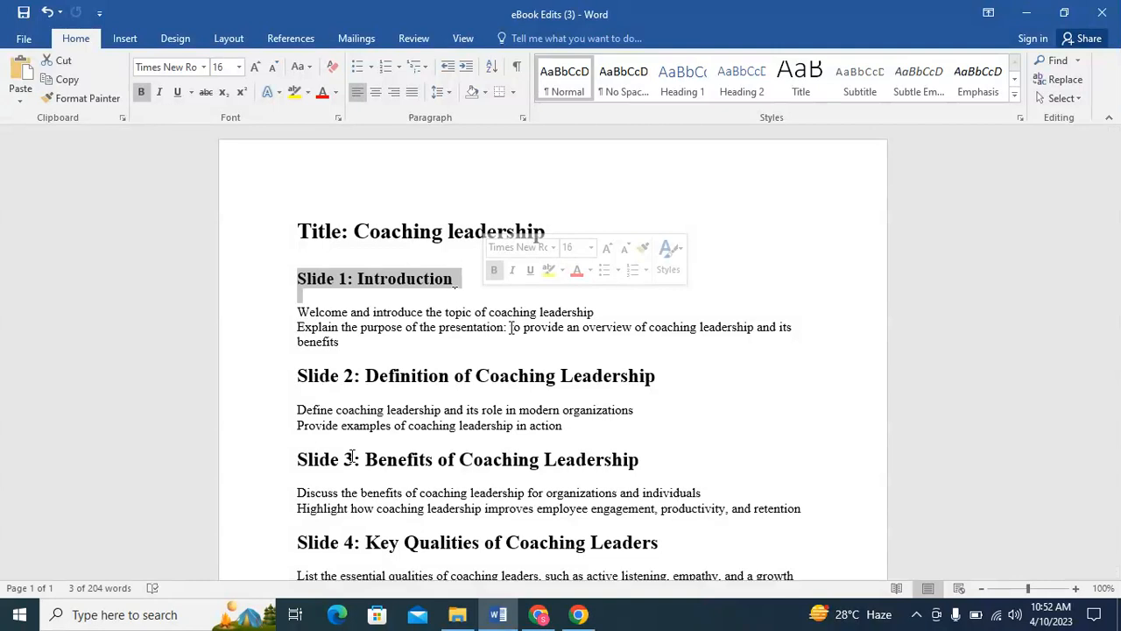
pyautogui.click(408, 281)
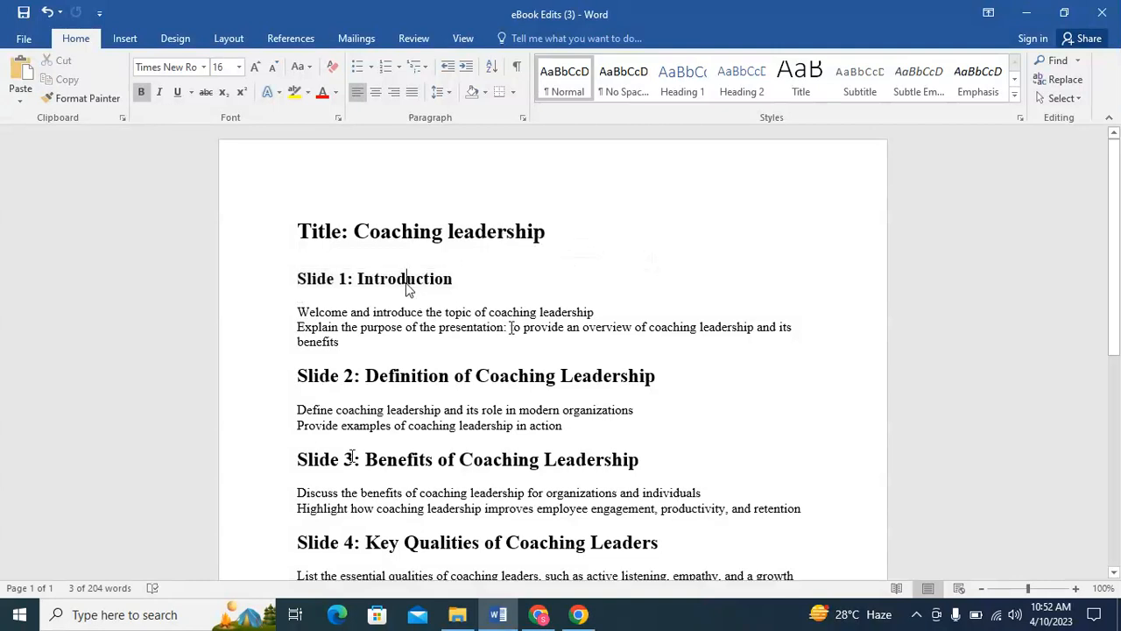
pyautogui.moveTo(297, 278); pyautogui.dragTo(472, 282)
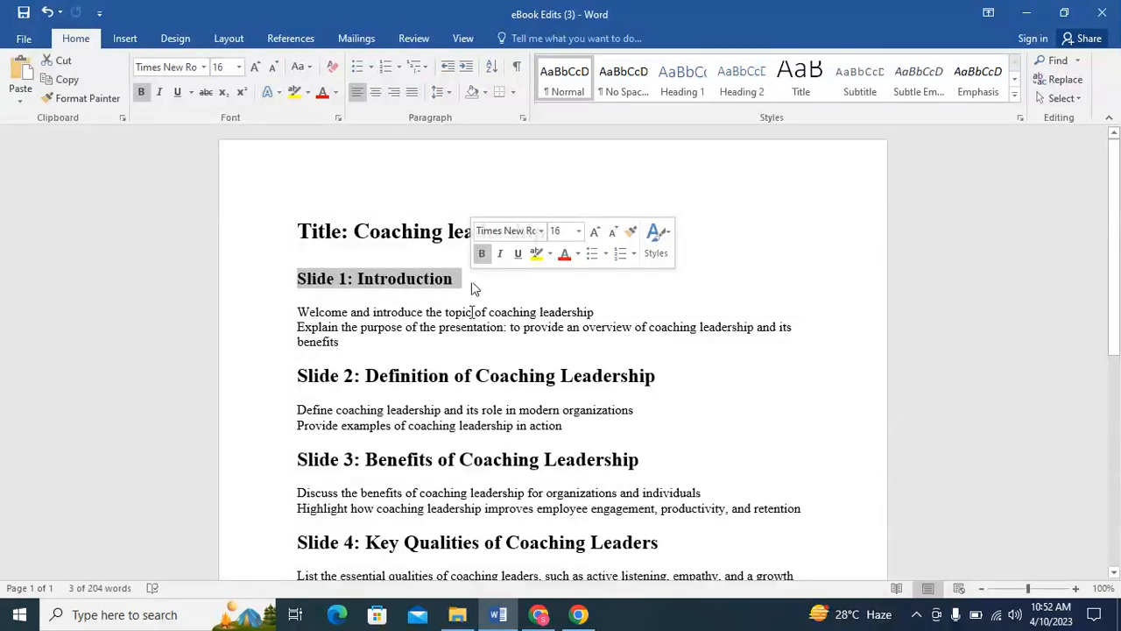
pyautogui.moveTo(298, 312); pyautogui.dragTo(320, 315)
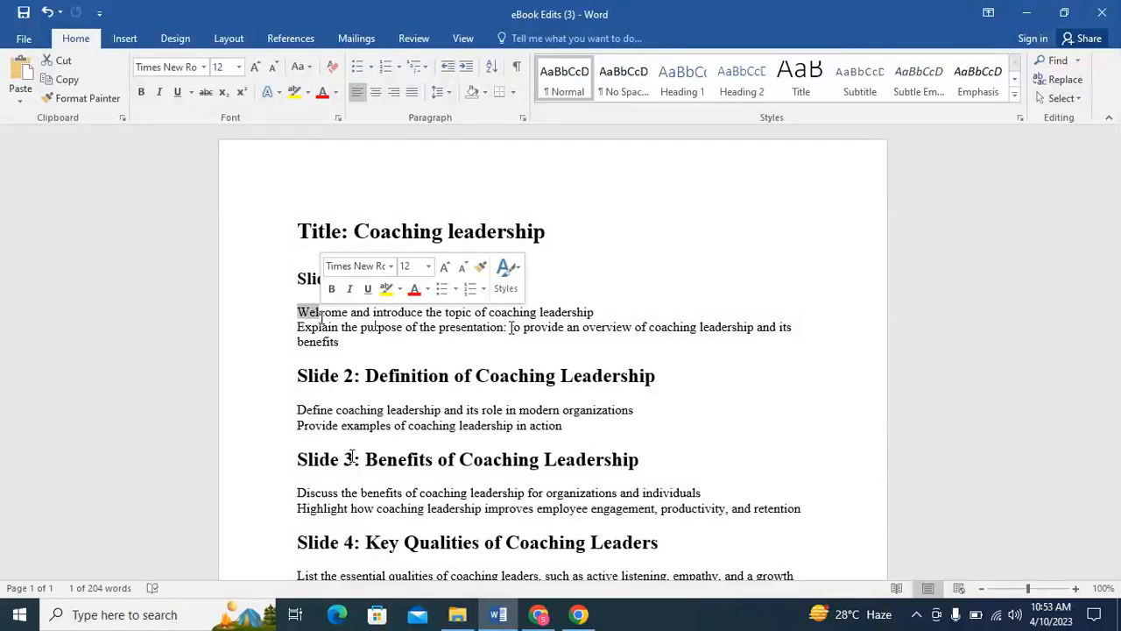
pyautogui.click(346, 349)
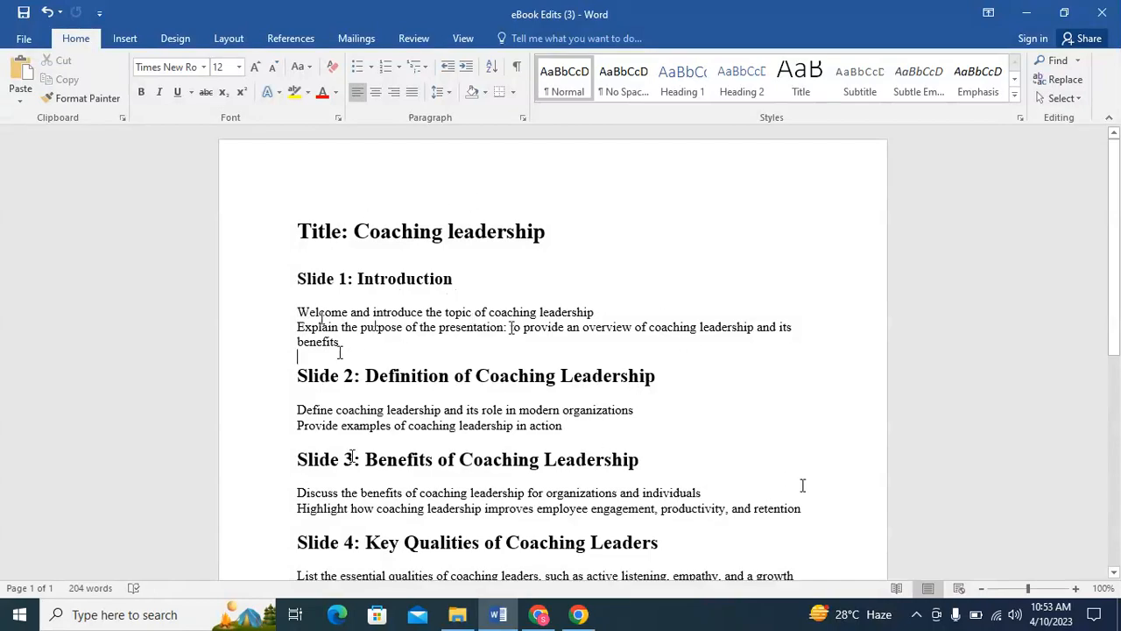
pyautogui.scroll(-9, 348, 348)
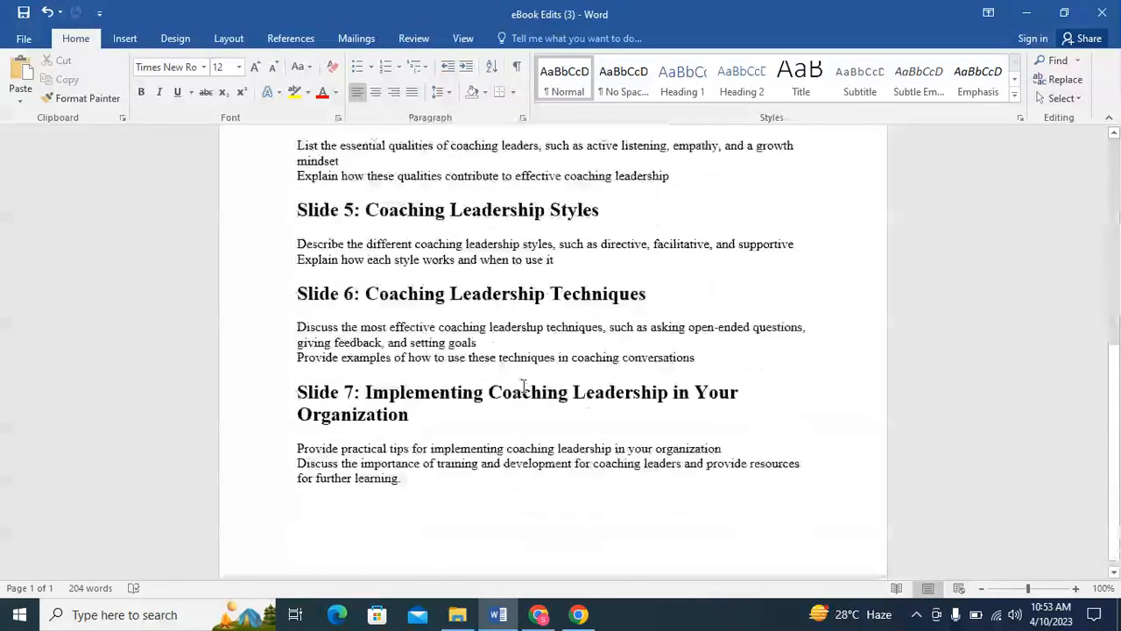
pyautogui.scroll(6, 523, 385)
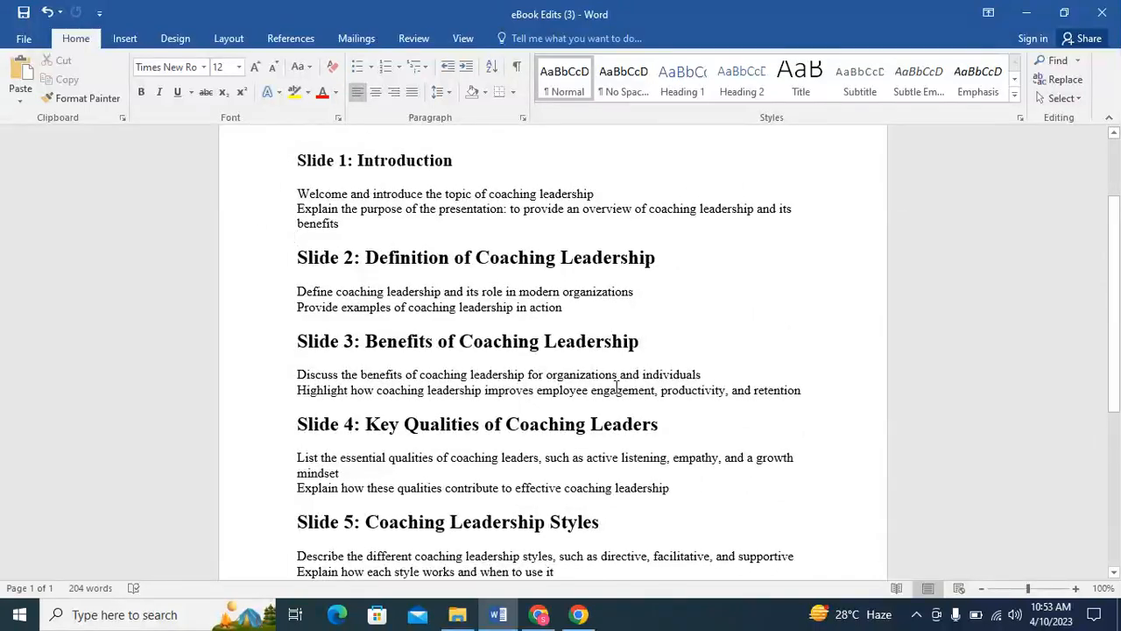
pyautogui.scroll(3, 608, 355)
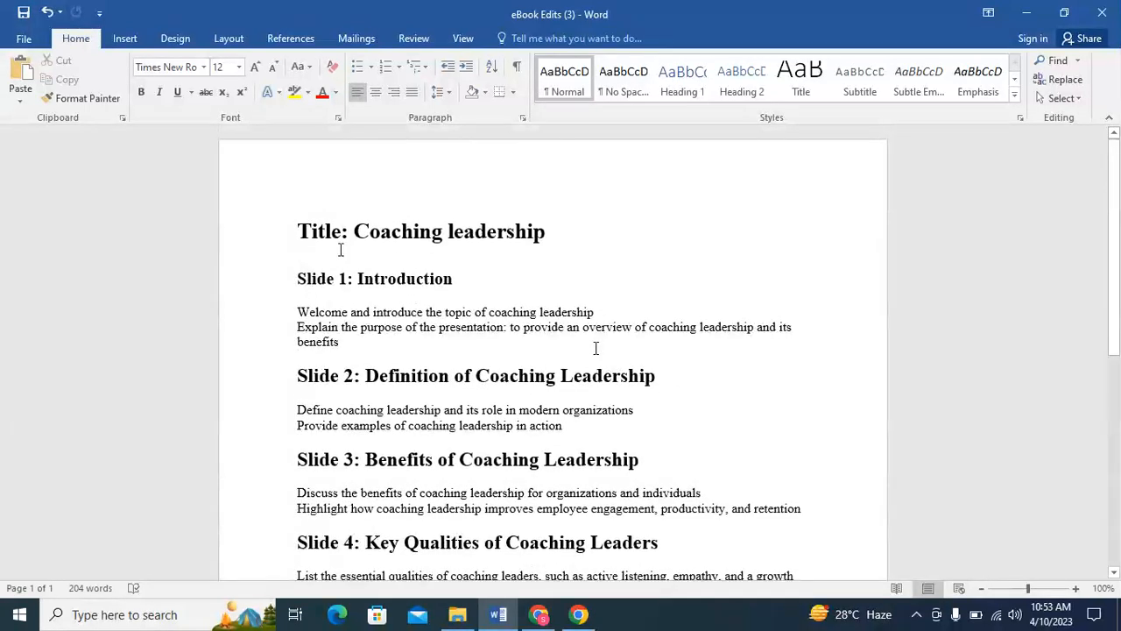
pyautogui.scroll(-5, 583, 490)
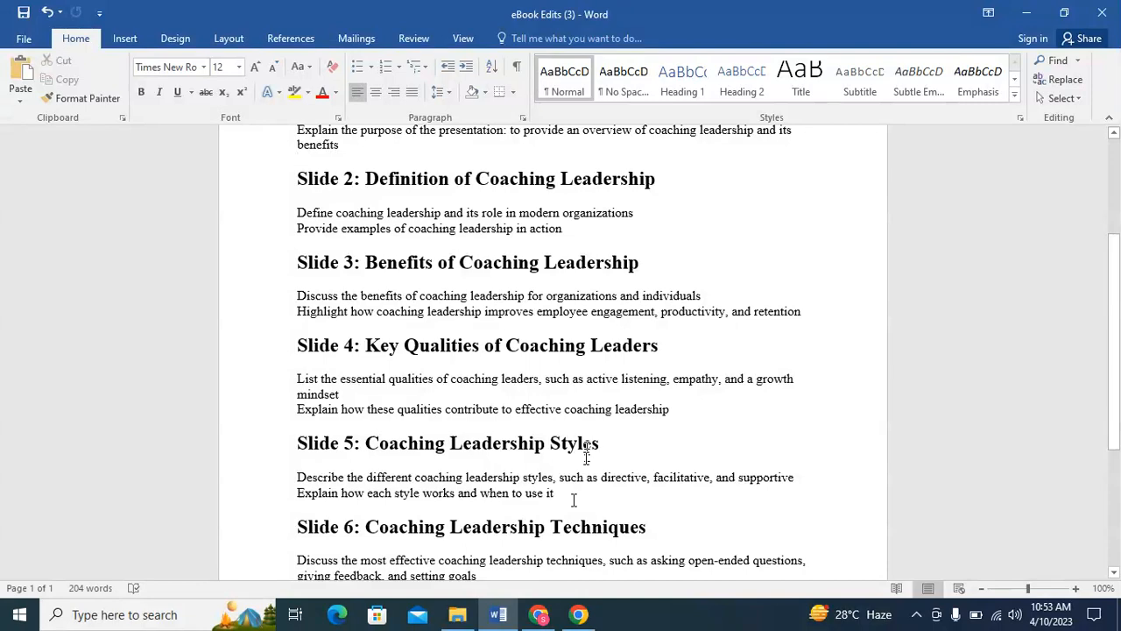
# - Switch to Chrome, open Canva in the empty tab and create a blank Presentation (16:9) design
pyautogui.click(539, 615)
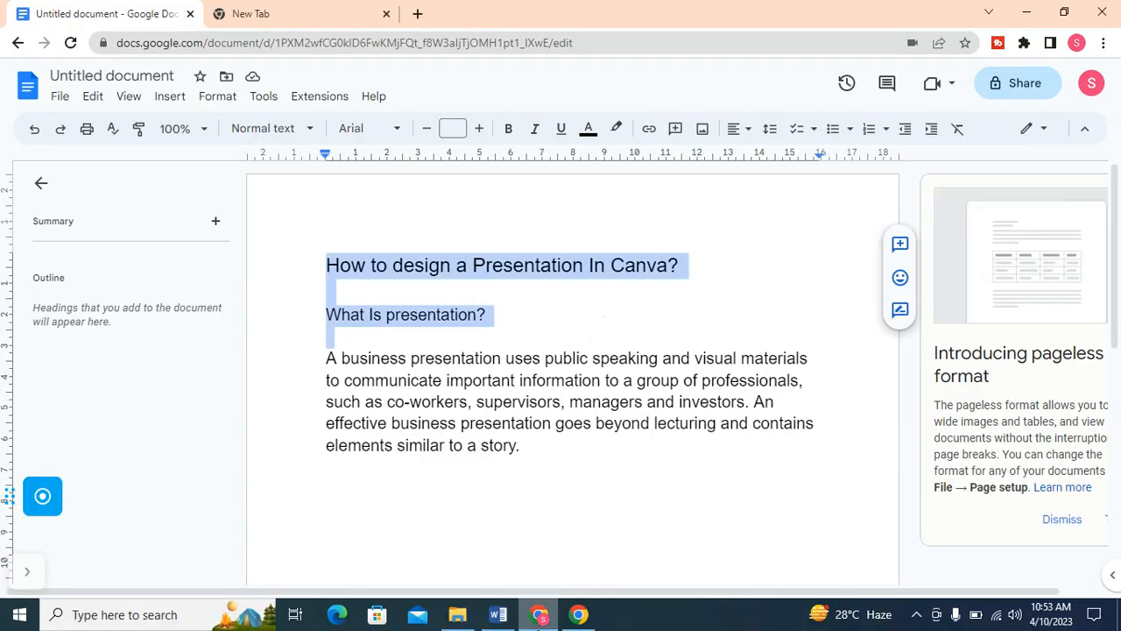
pyautogui.click(249, 7)
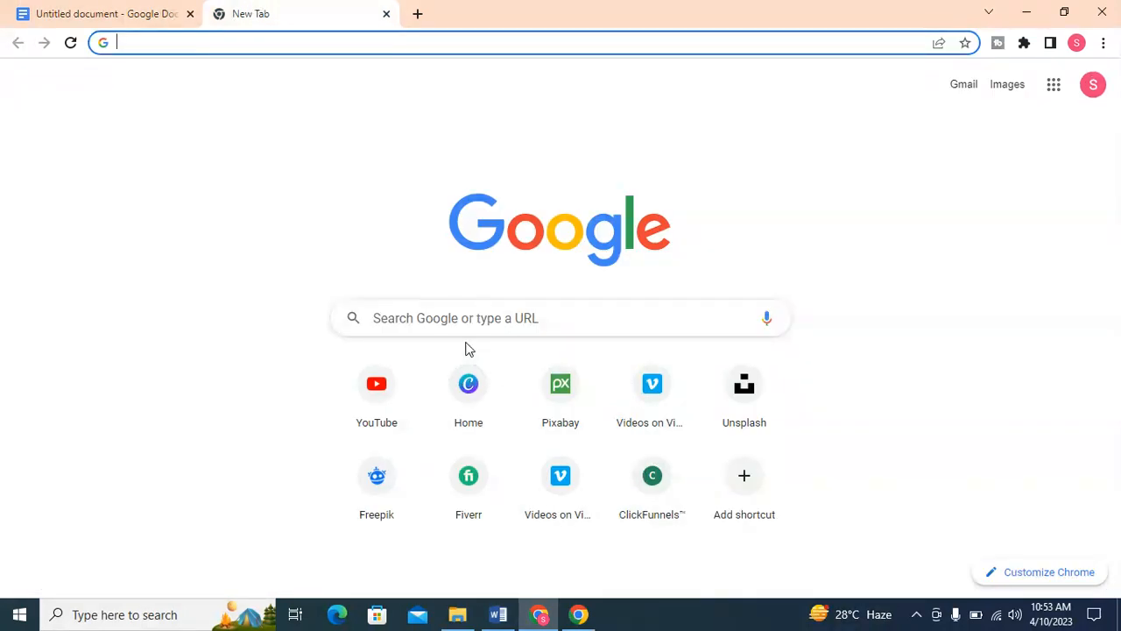
pyautogui.click(459, 379)
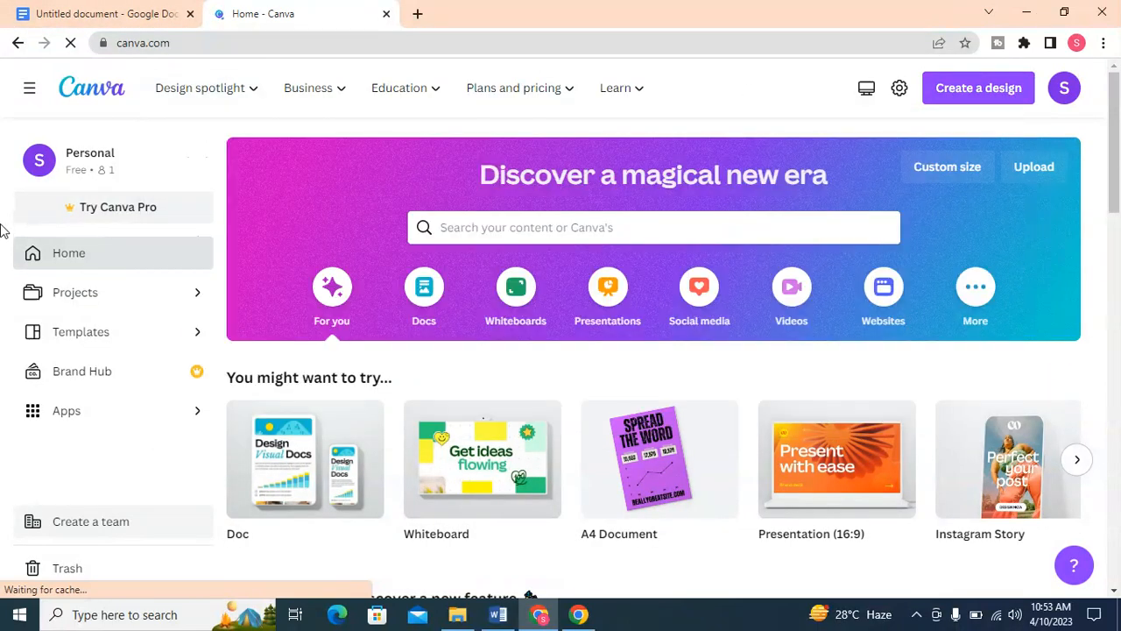
pyautogui.click(970, 91)
pyautogui.scroll(-1, 833, 421)
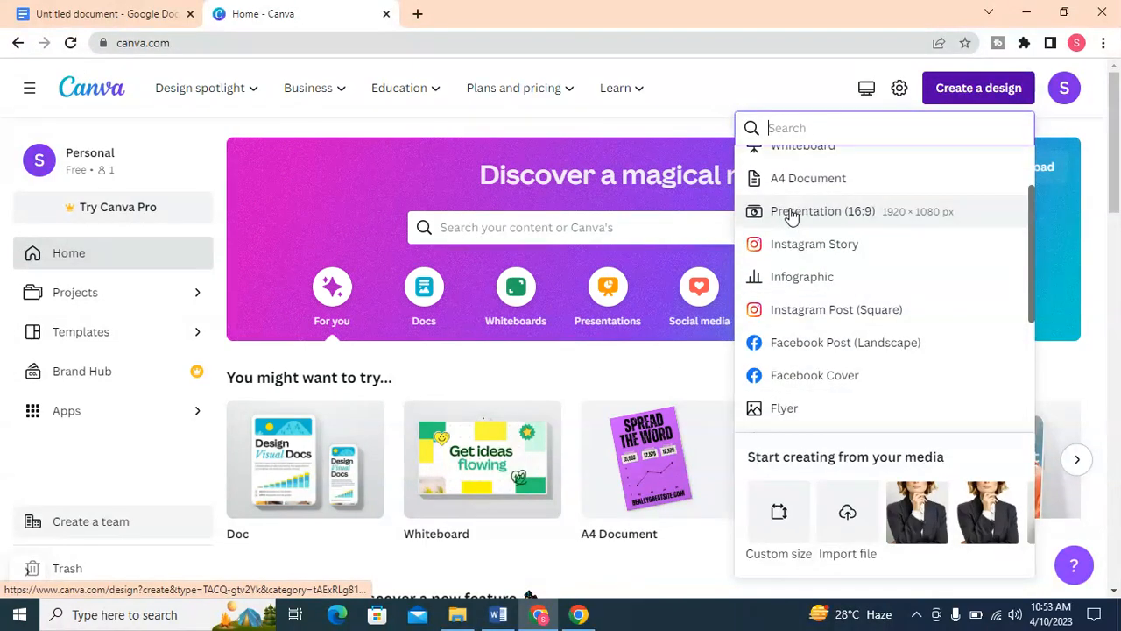
pyautogui.click(791, 212)
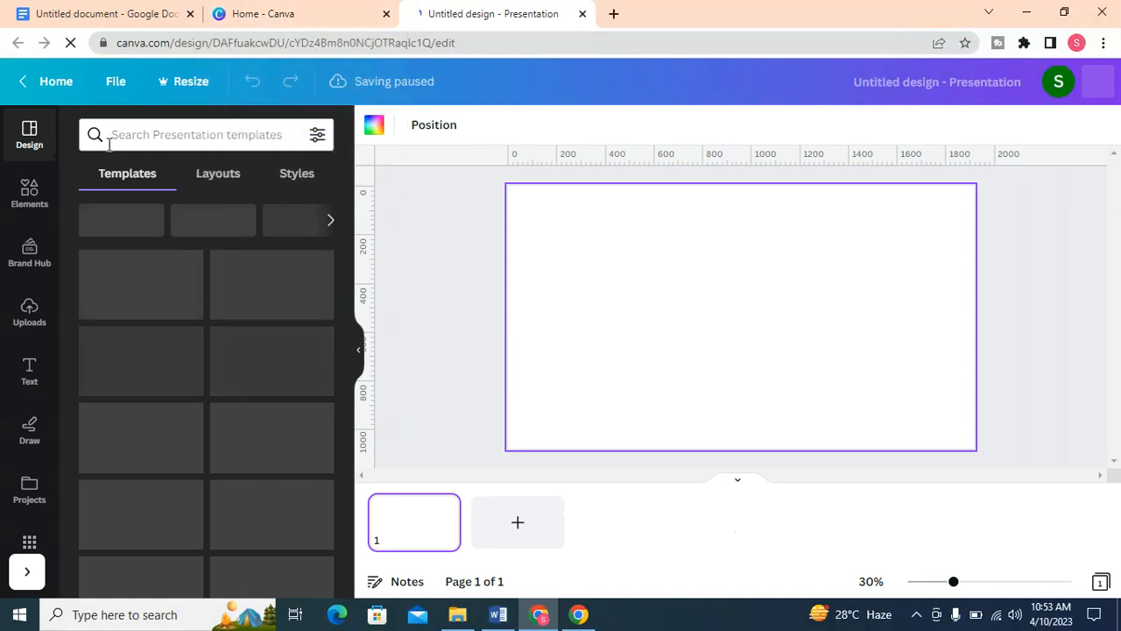
# - Compare the Presentation (16:9) entry among Canva's design types with the blank presentation opened from it
pyautogui.click(285, 13)
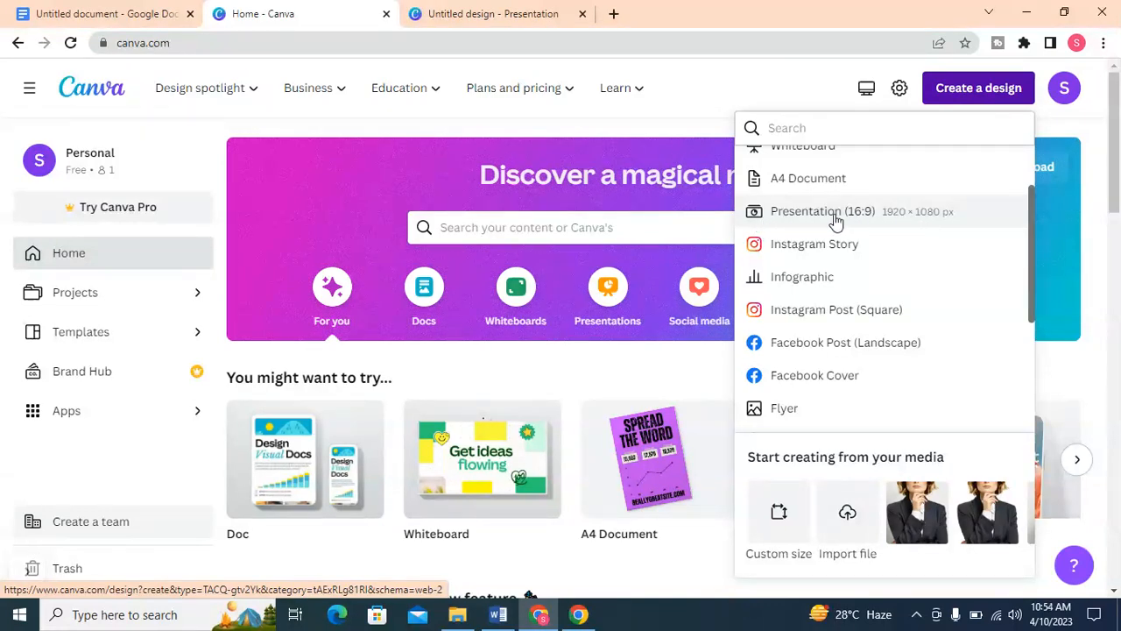
pyautogui.click(421, 10)
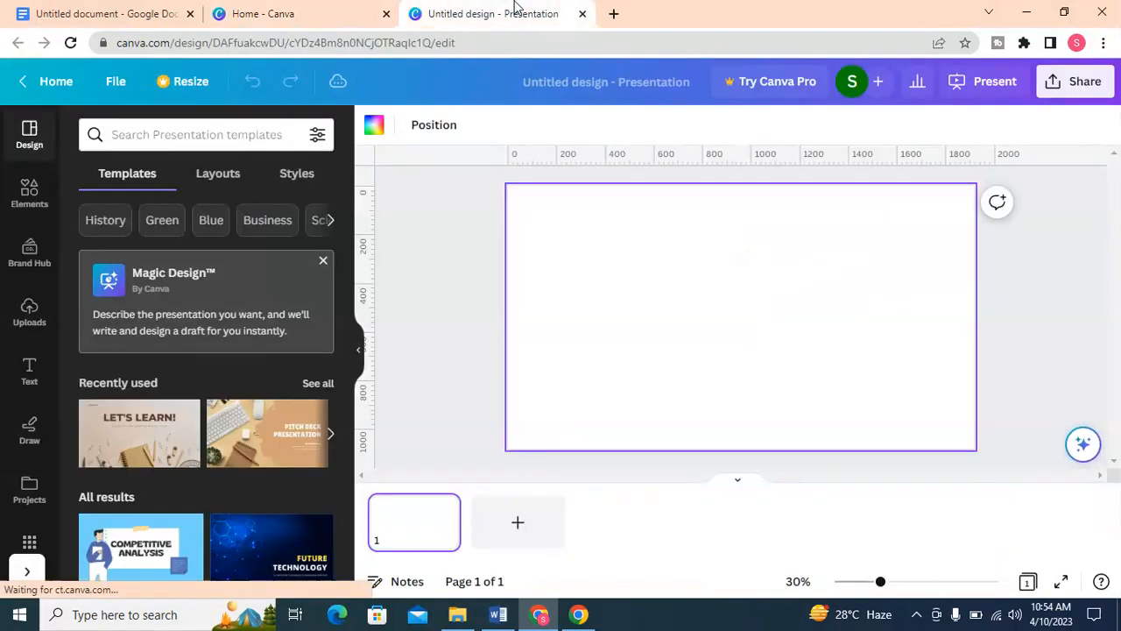
pyautogui.click(345, 7)
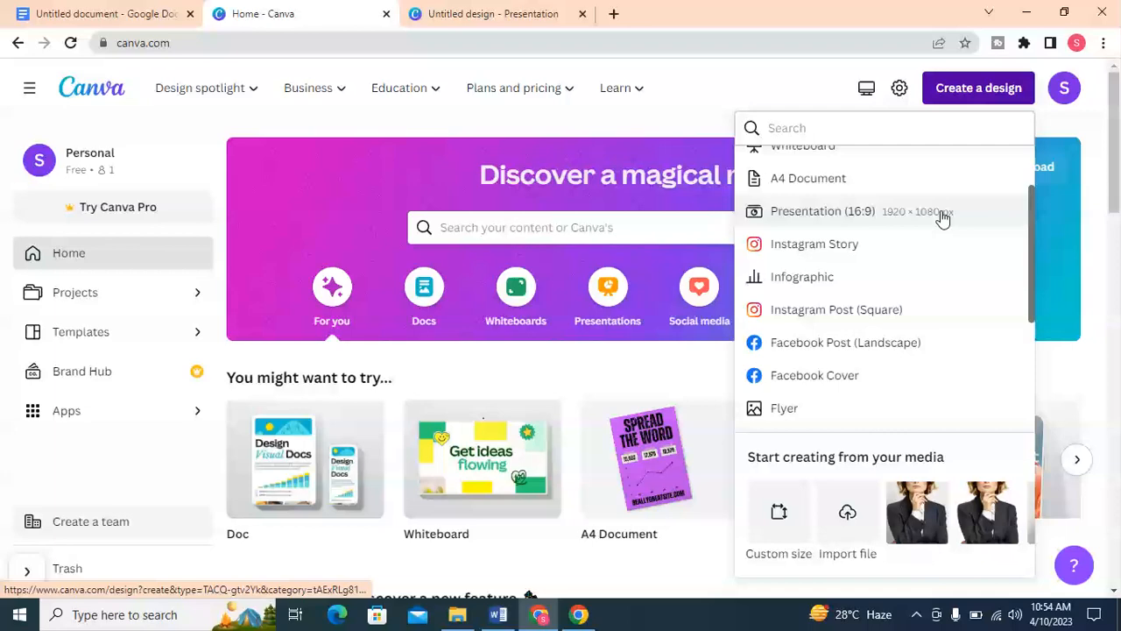
pyautogui.click(534, 11)
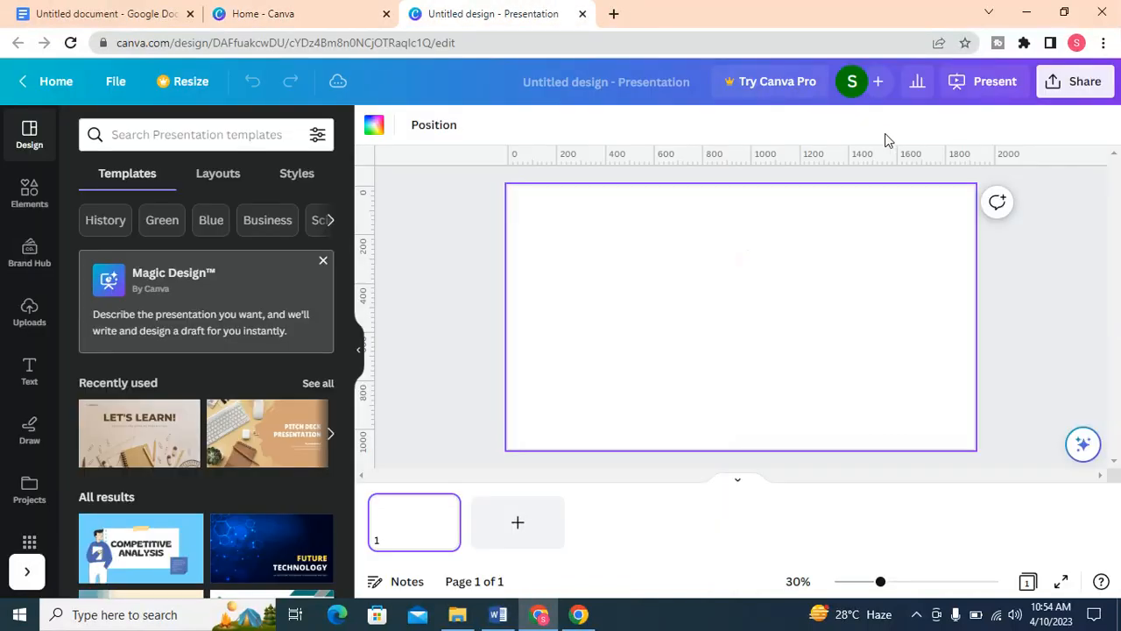
pyautogui.click(289, 9)
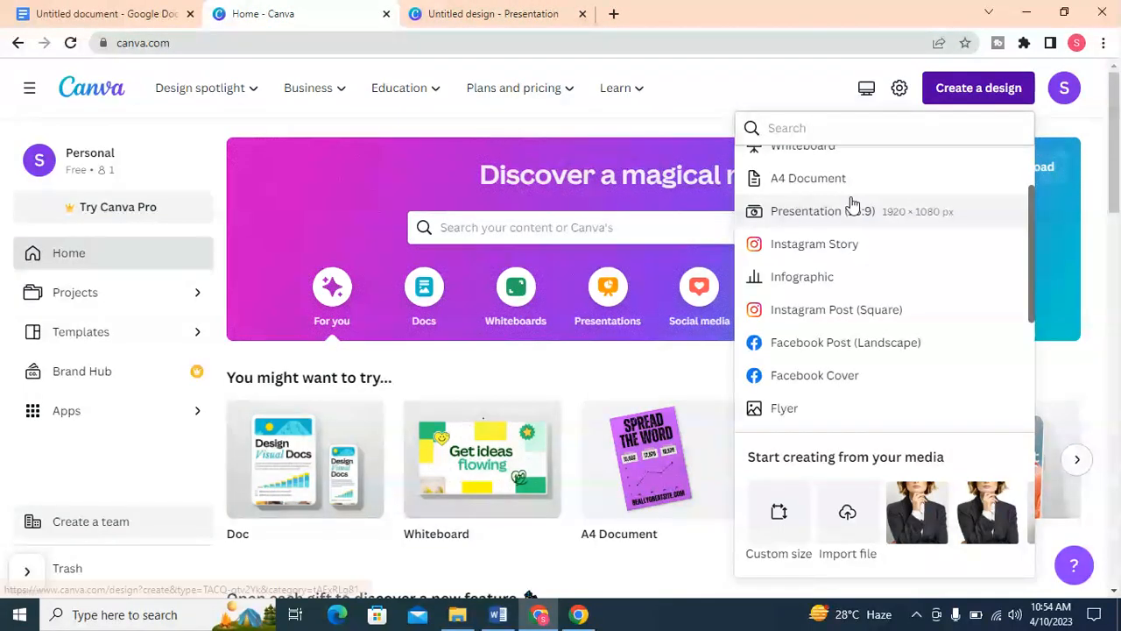
pyautogui.click(500, 7)
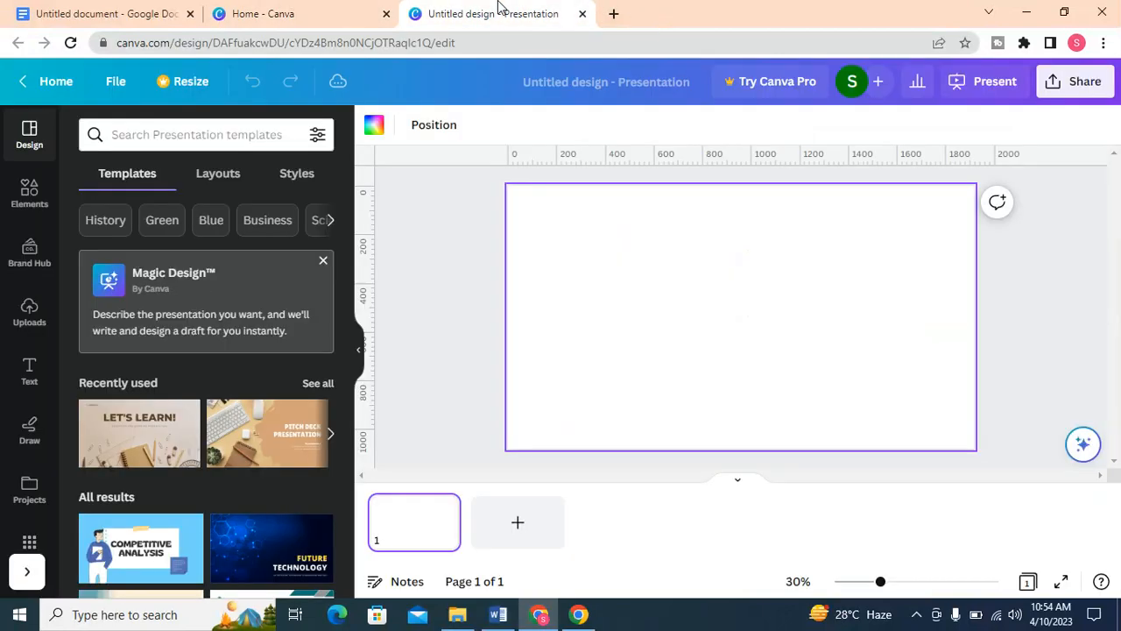
# - Rename the untitled presentation design as Coaching leadership
pyautogui.click(579, 81)
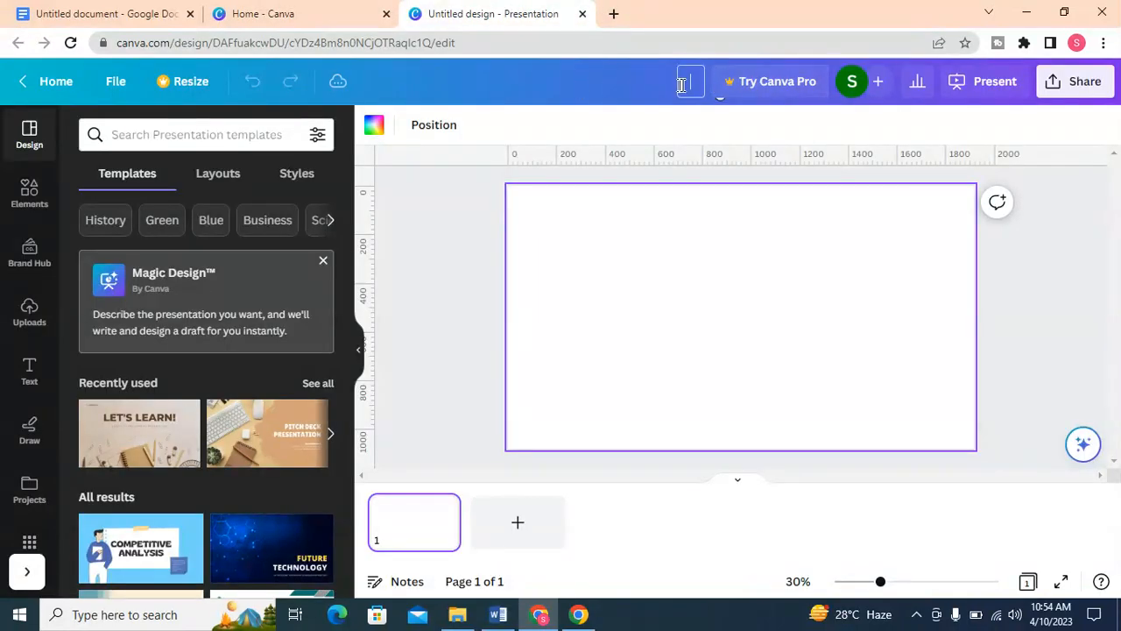
pyautogui.write('Coachi')
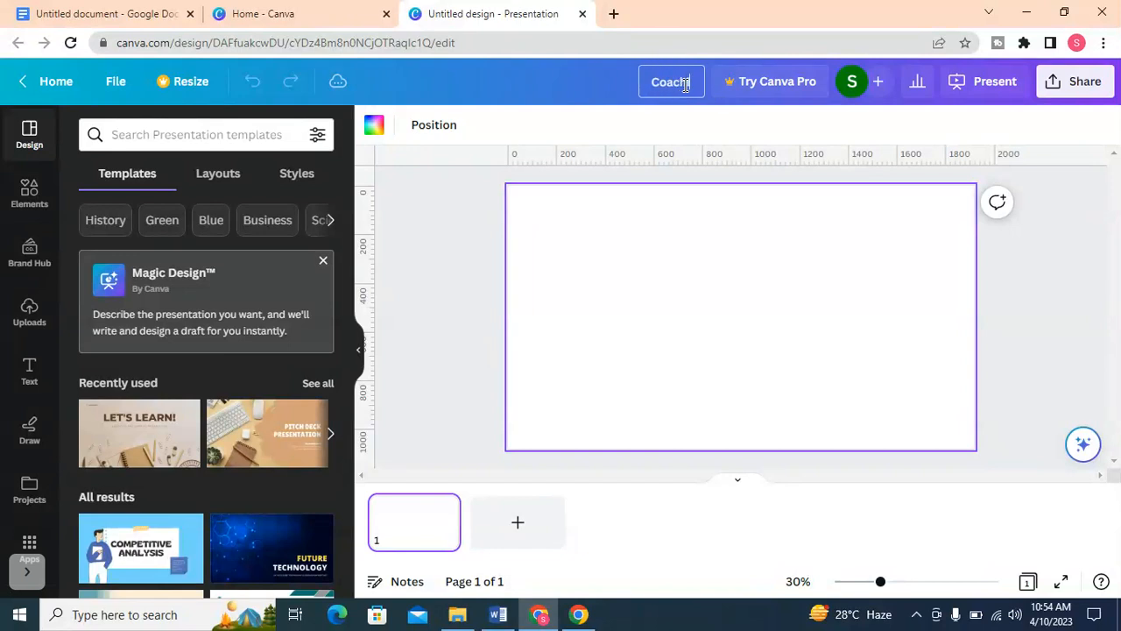
pyautogui.write('ng lead')
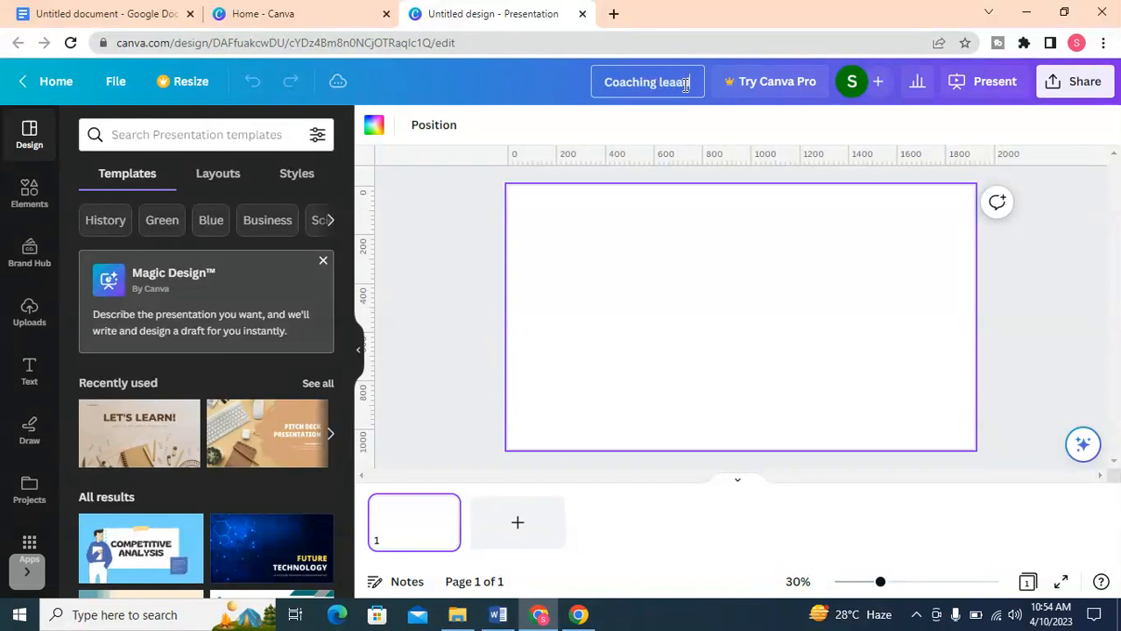
pyautogui.write('ership')
pyautogui.press('Return')
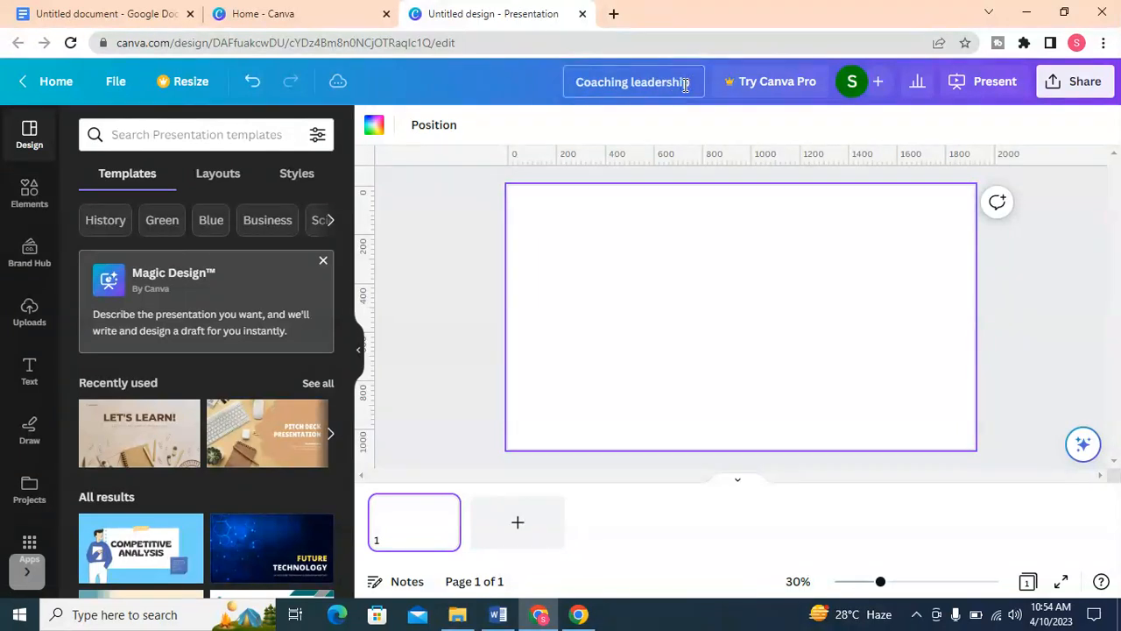
pyautogui.click(1043, 274)
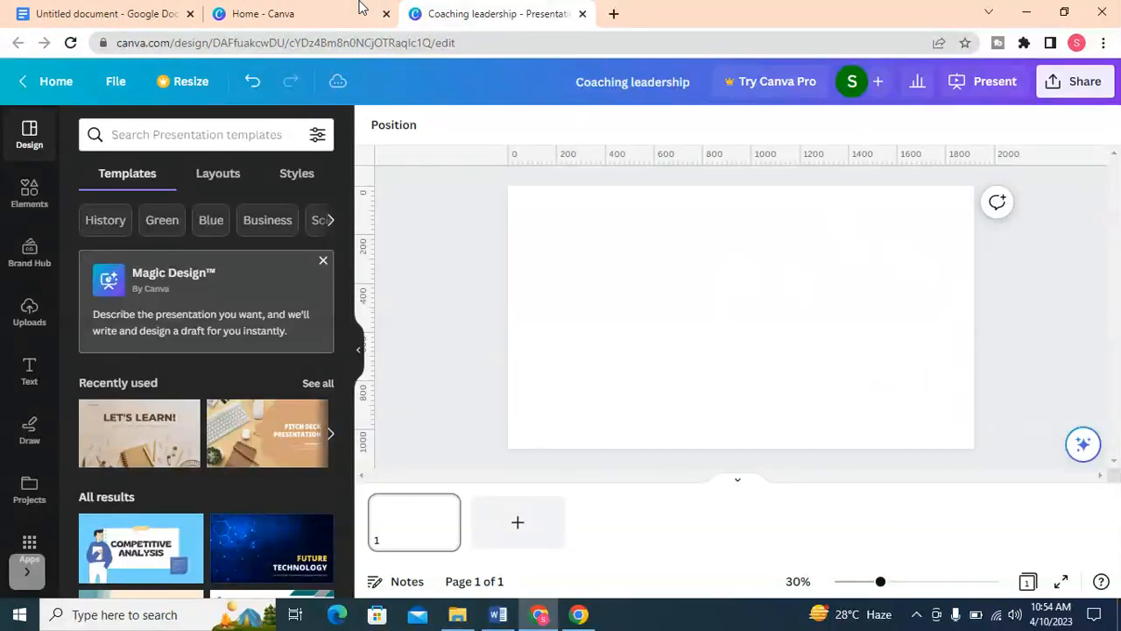
# - Open the Presentations page from Canva's home page and examine its showcase of presentation templates
pyautogui.click(332, 10)
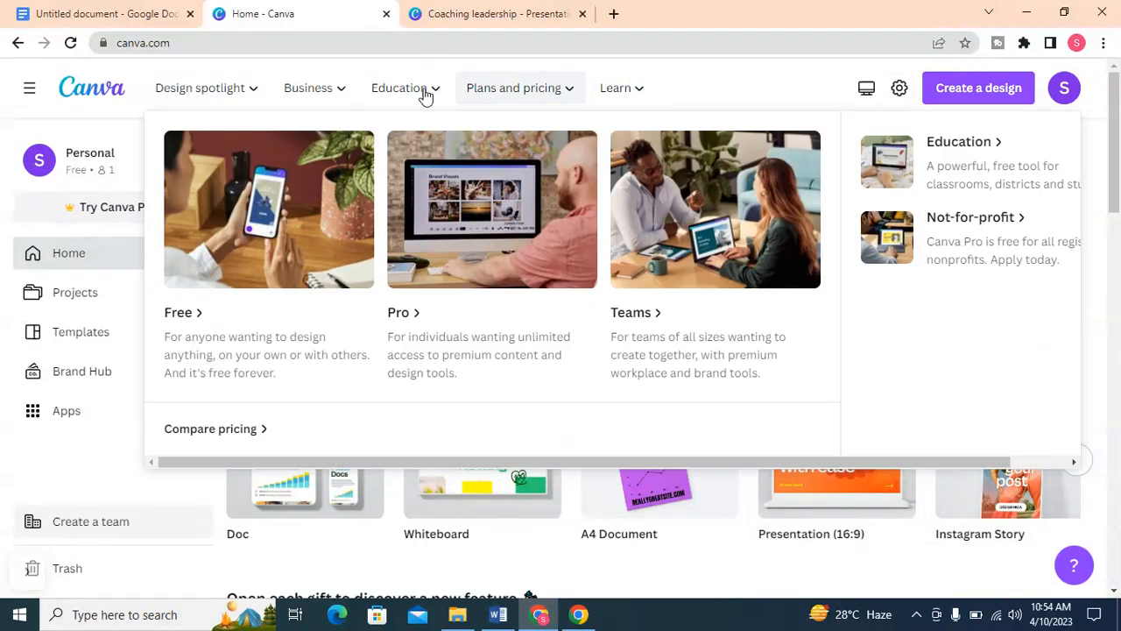
pyautogui.moveTo(288, 93)
pyautogui.moveTo(222, 91)
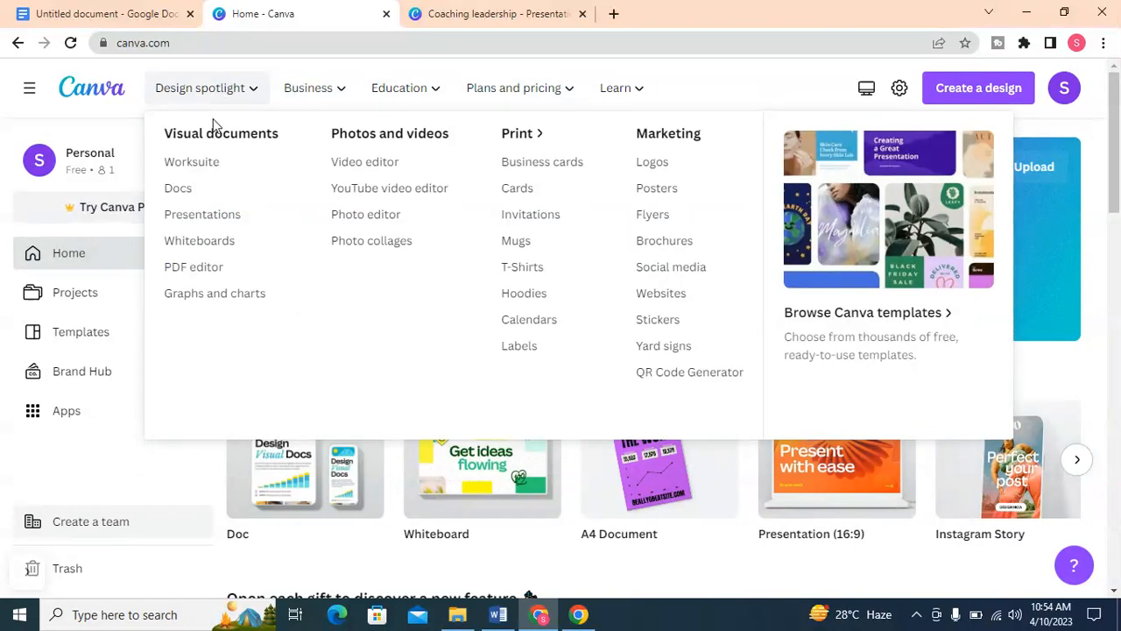
pyautogui.click(202, 215)
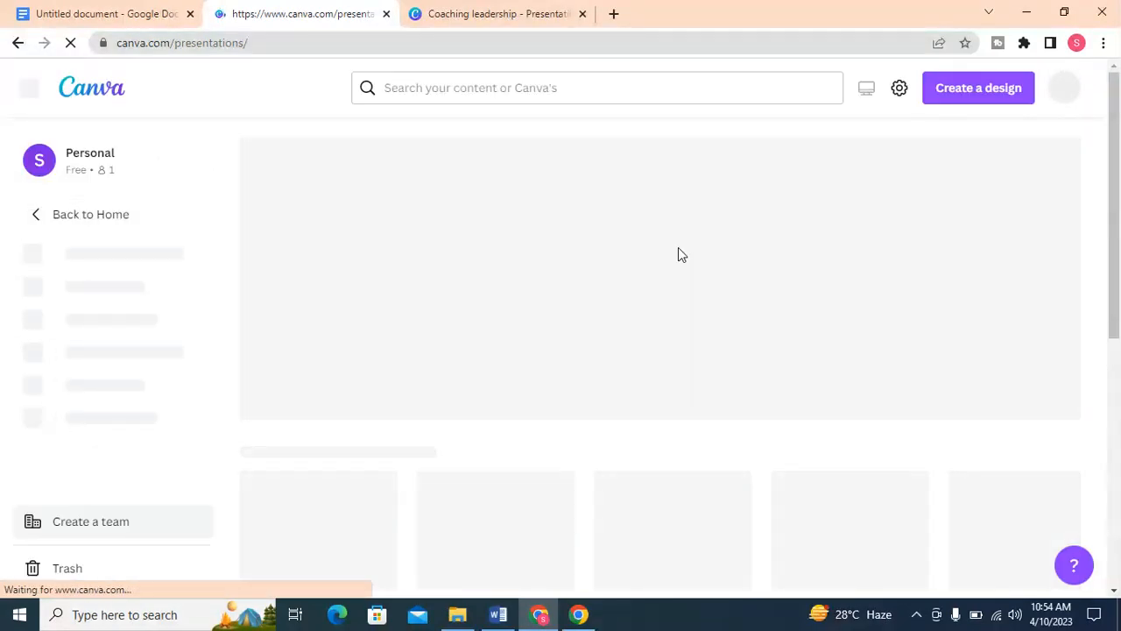
pyautogui.scroll(-3, 464, 340)
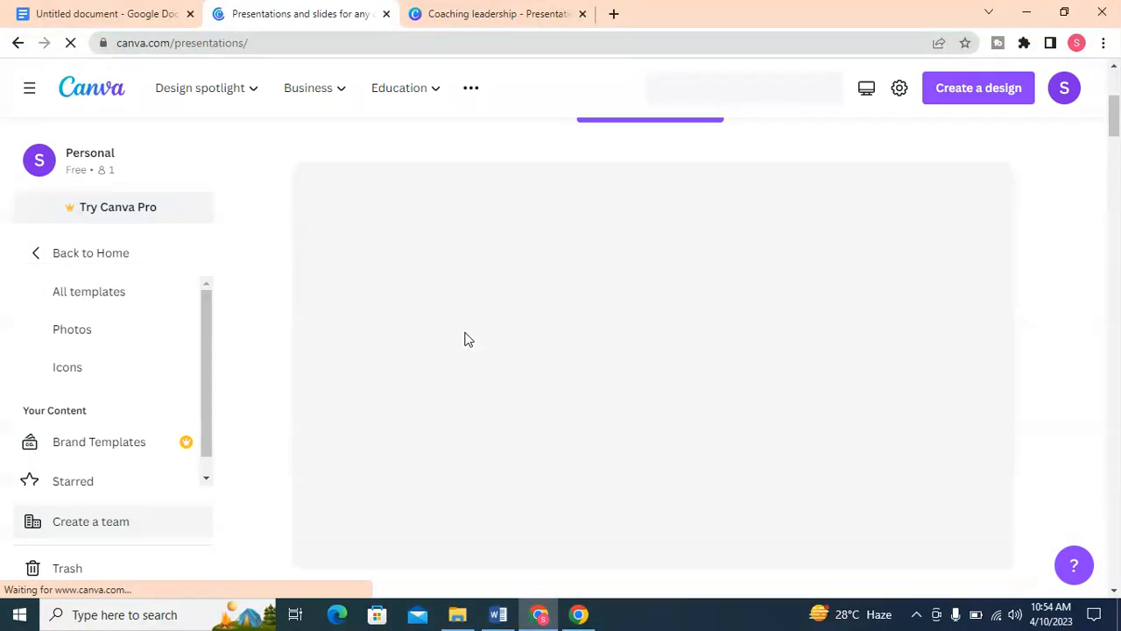
pyautogui.scroll(-1, 465, 340)
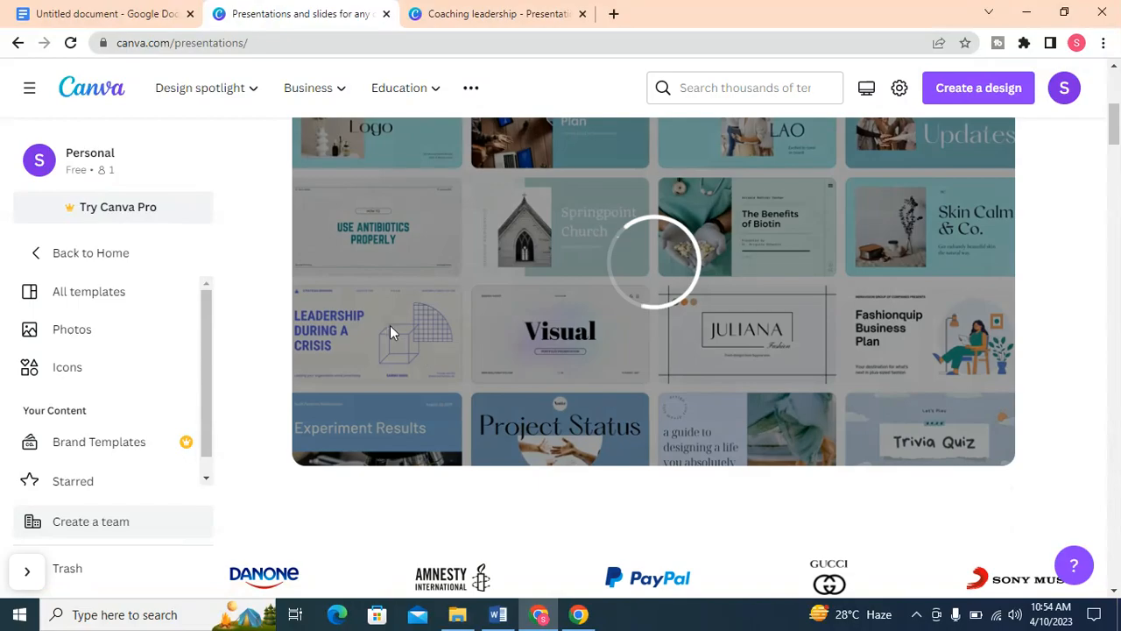
pyautogui.scroll(5, 424, 316)
pyautogui.scroll(-5, 896, 386)
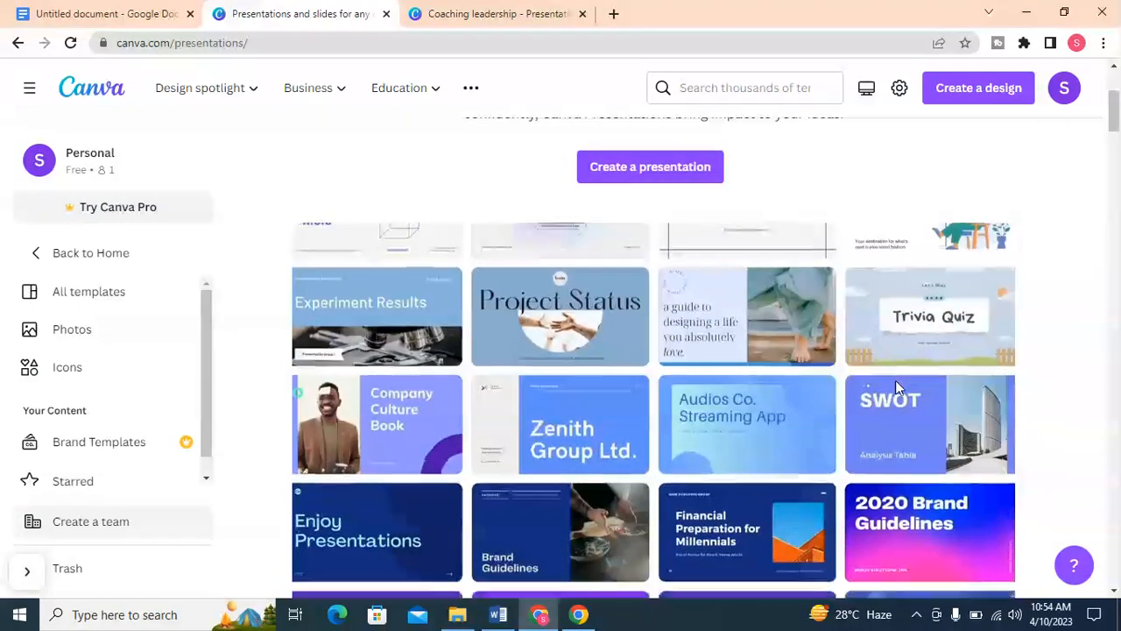
pyautogui.scroll(4, 550, 287)
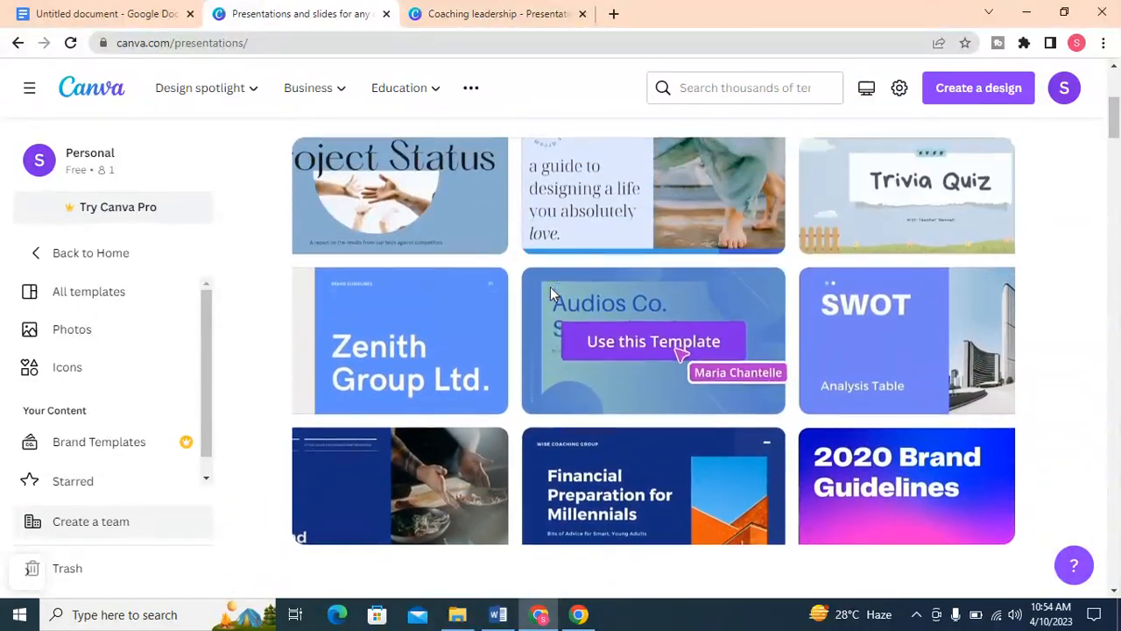
# - Look over the presentation types offered under Start designing, including those further along the row
pyautogui.scroll(-5, 566, 300)
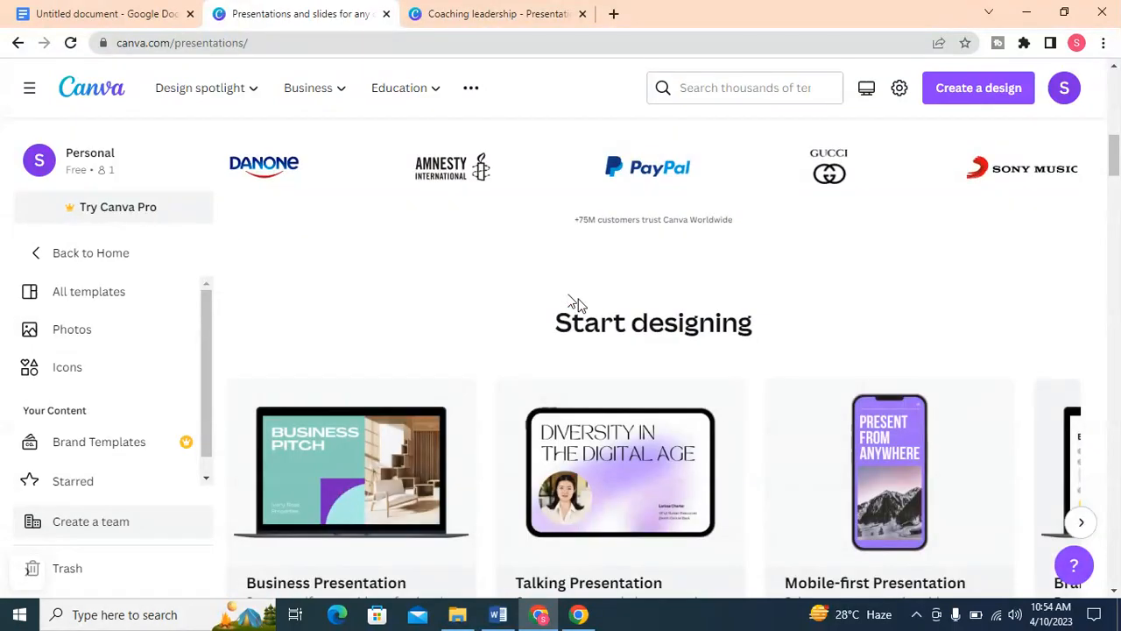
pyautogui.scroll(-2, 767, 394)
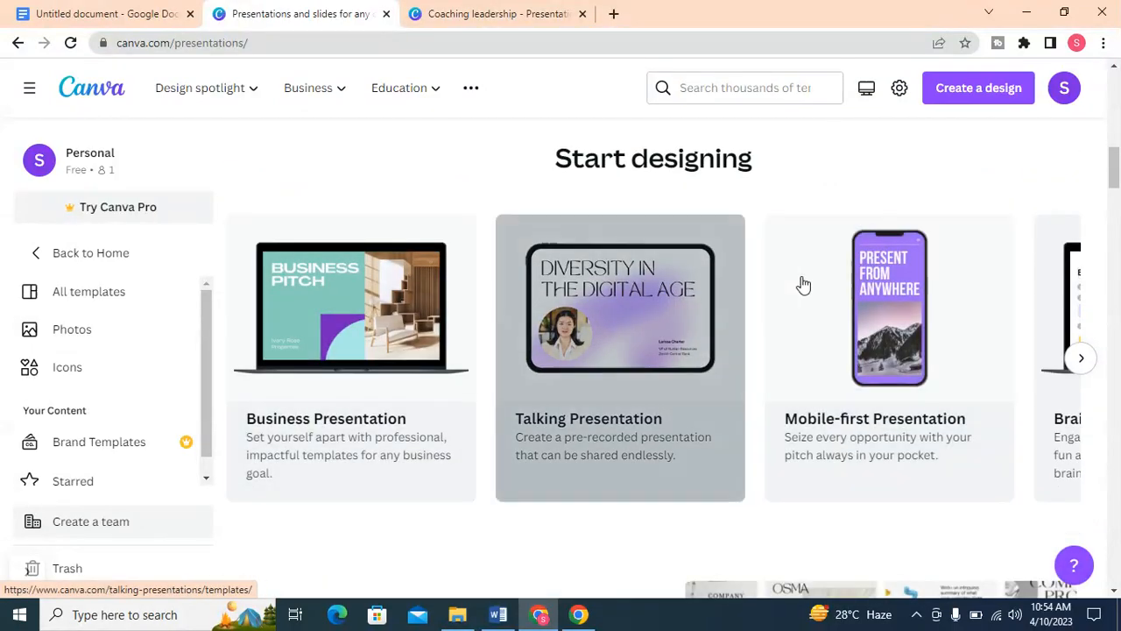
pyautogui.scroll(-3, 555, 366)
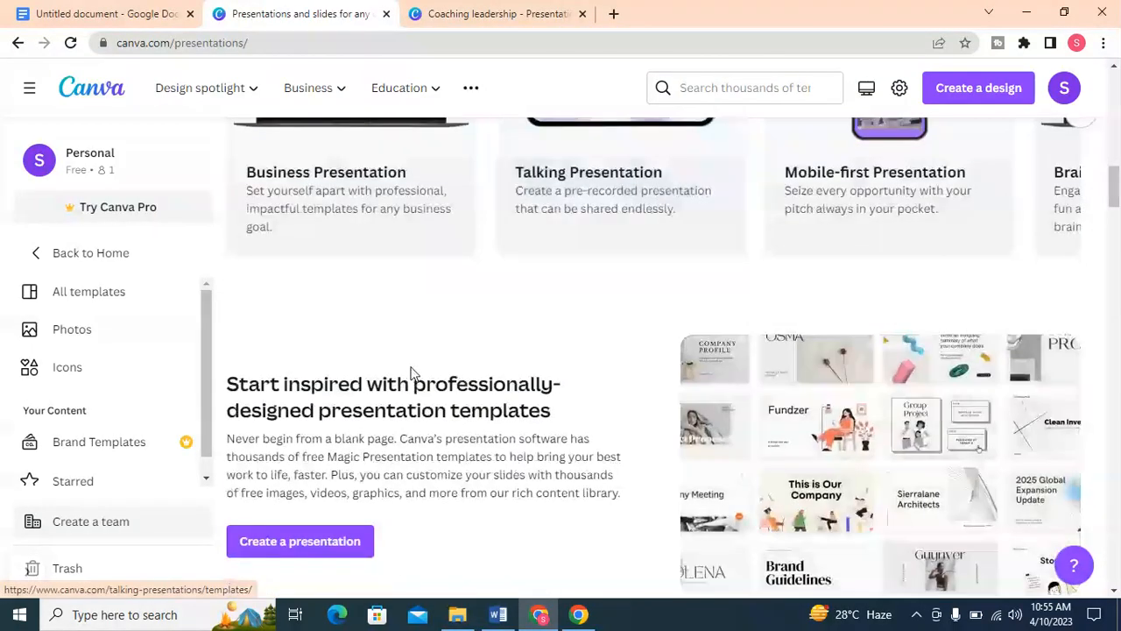
pyautogui.scroll(3, 993, 362)
pyautogui.click(1087, 357)
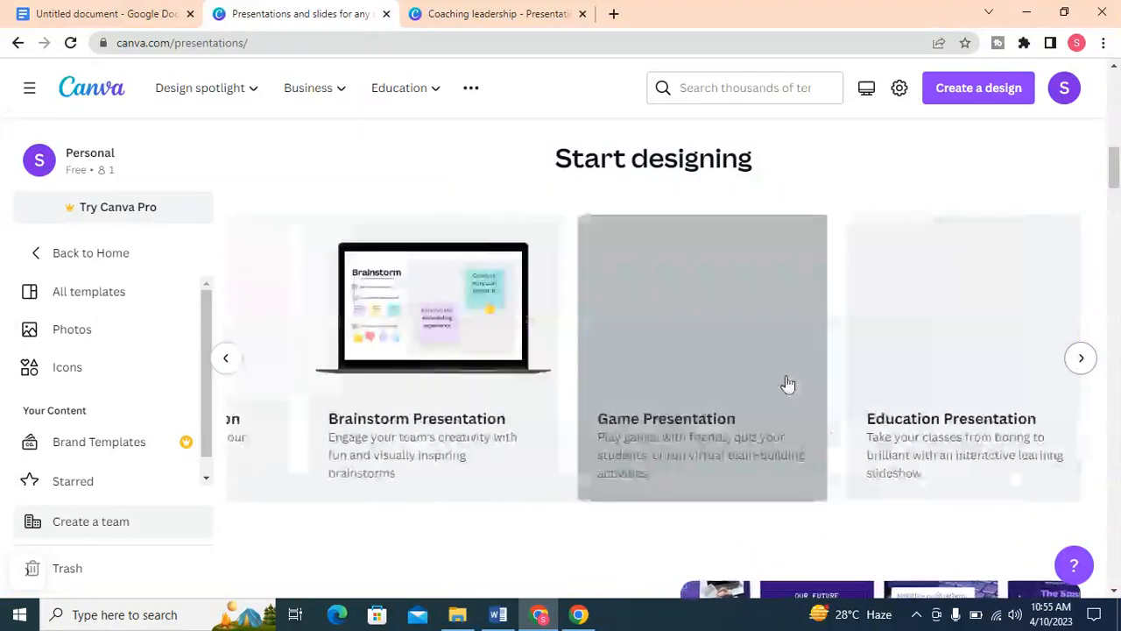
pyautogui.scroll(7, 710, 399)
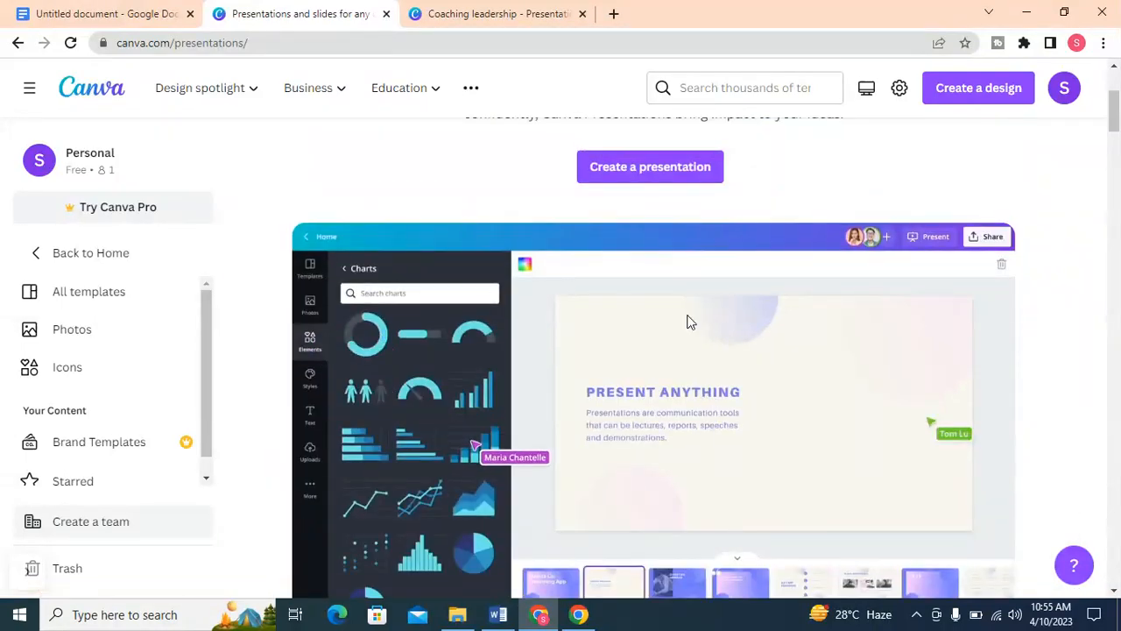
# - Create another blank presentation from the Presentations page, close that page, and compare the new design with Coaching leadership
pyautogui.click(641, 173)
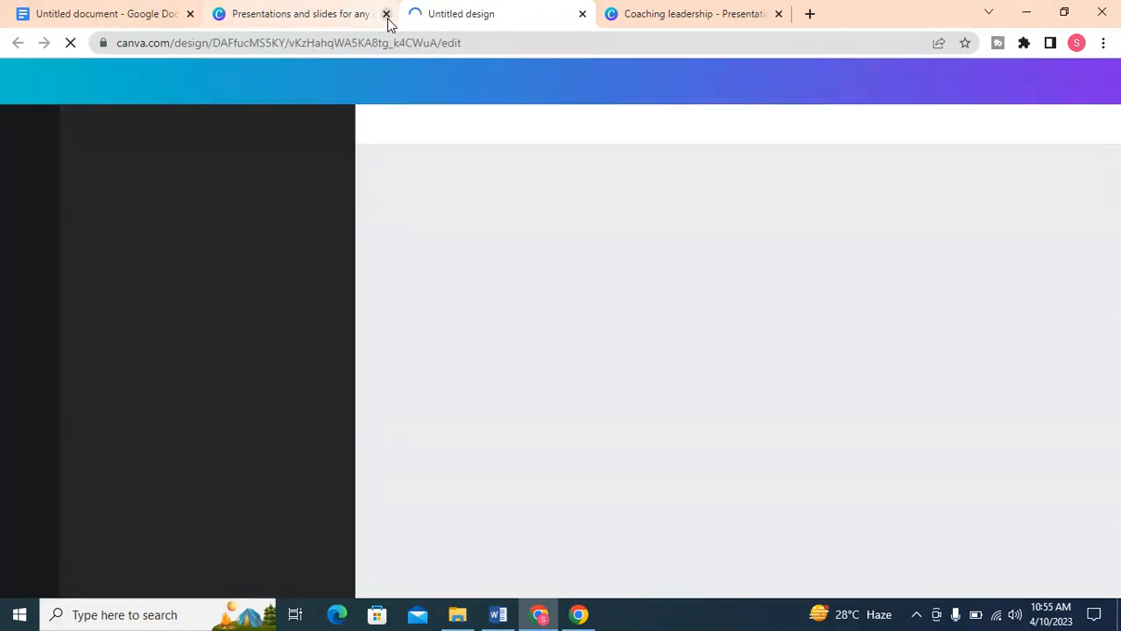
pyautogui.click(387, 14)
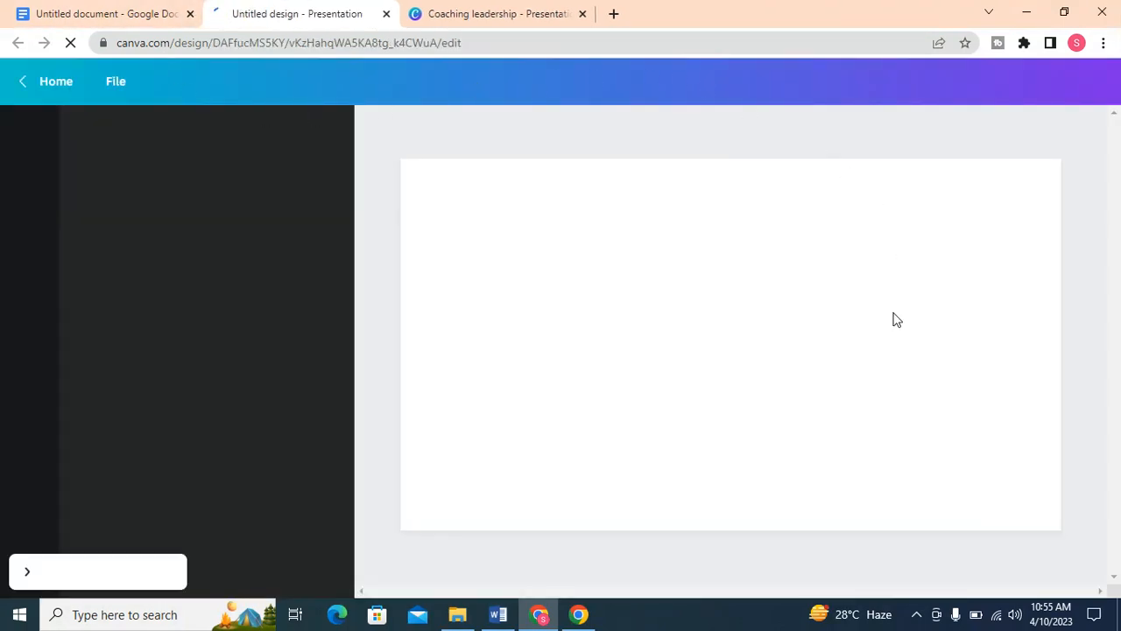
pyautogui.click(87, 14)
pyautogui.click(262, 13)
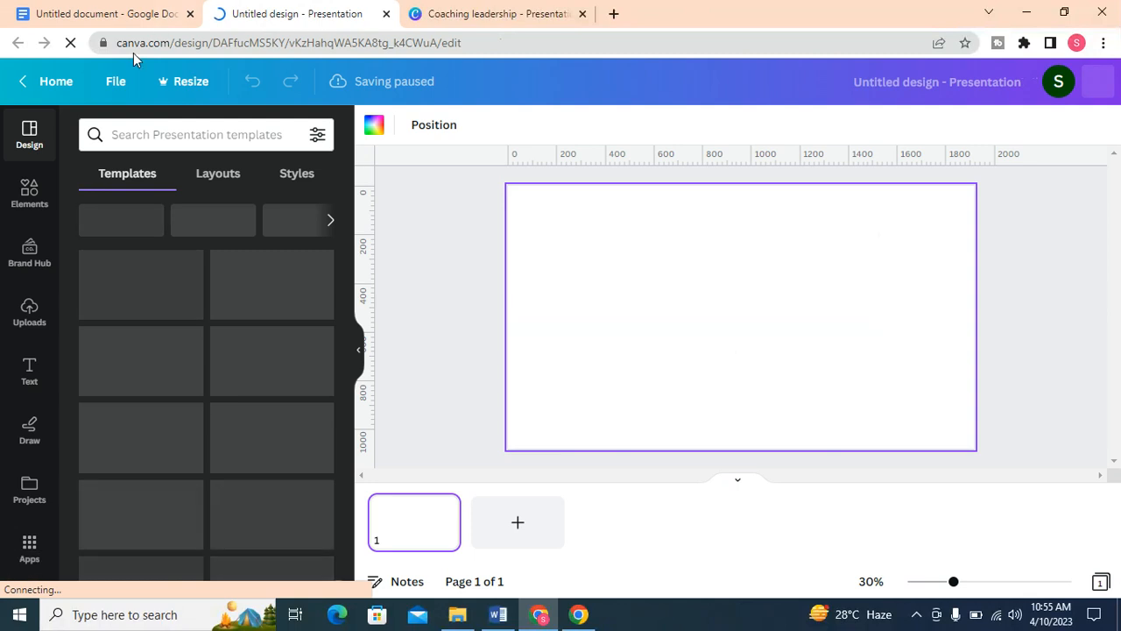
pyautogui.click(473, 13)
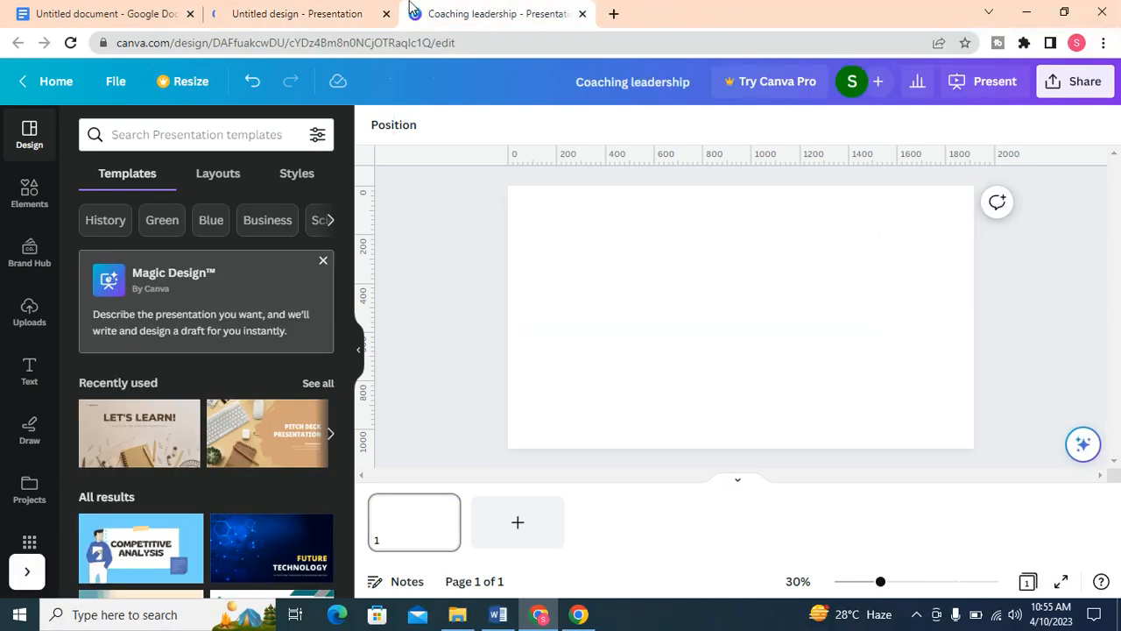
pyautogui.click(306, 13)
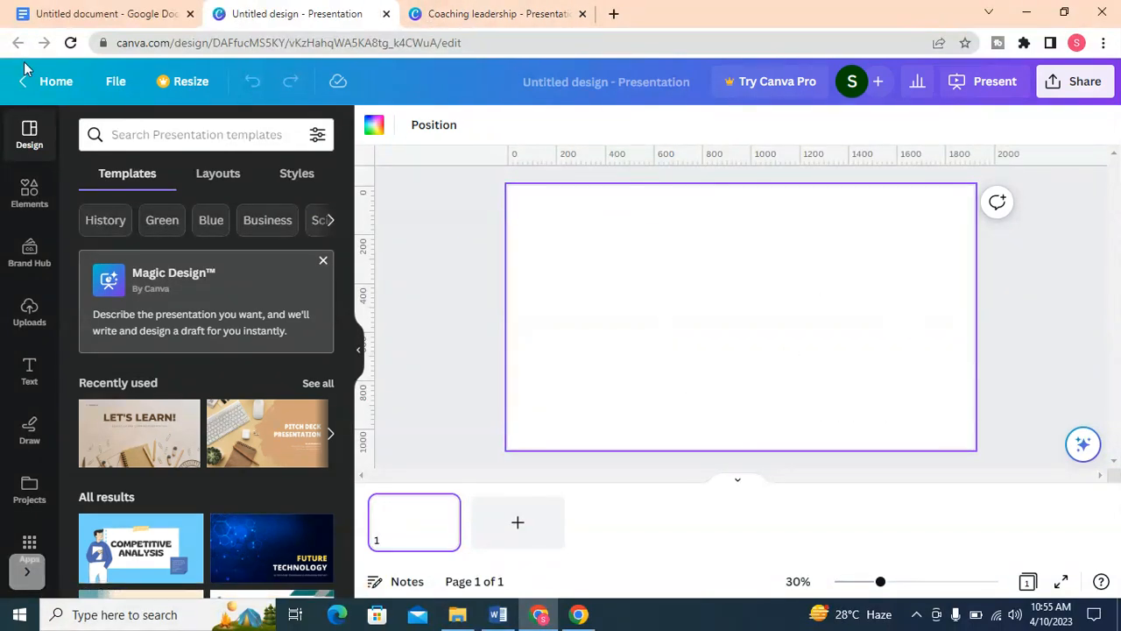
# - Leave the untitled presentation for Canva's home page and close that browser tab, keeping the Coaching leadership design open
pyautogui.click(44, 81)
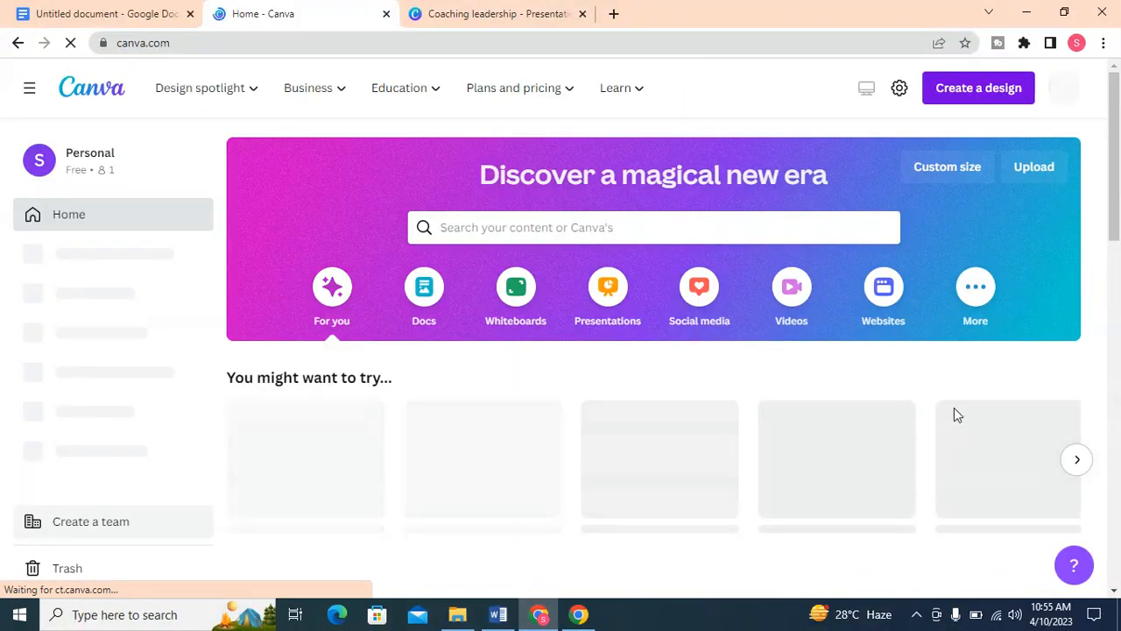
pyautogui.click(438, 13)
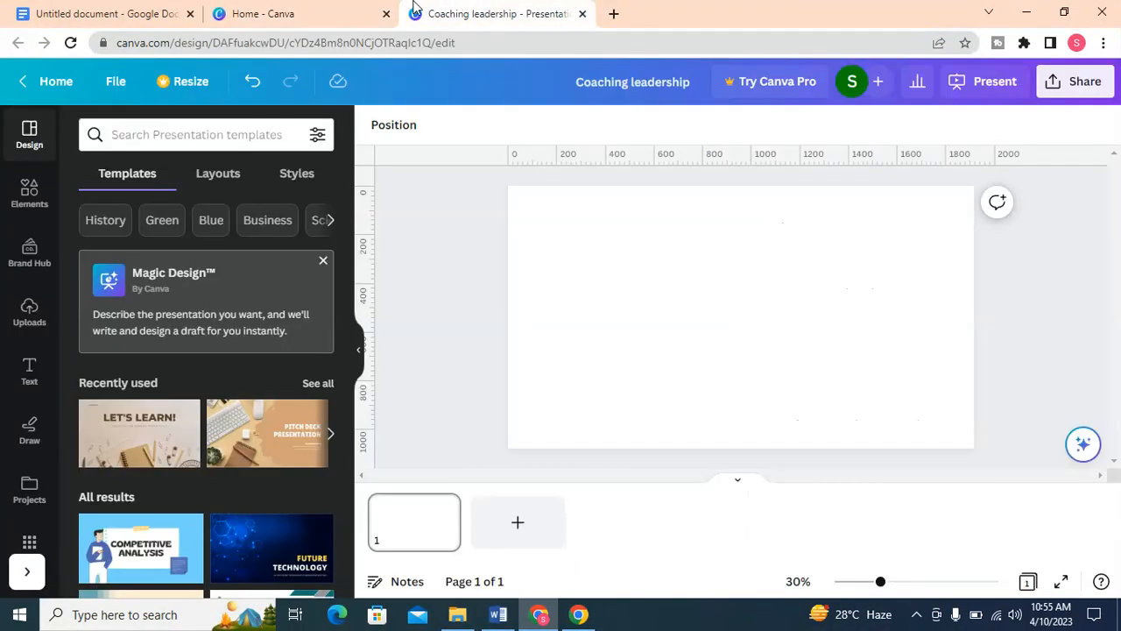
pyautogui.click(387, 13)
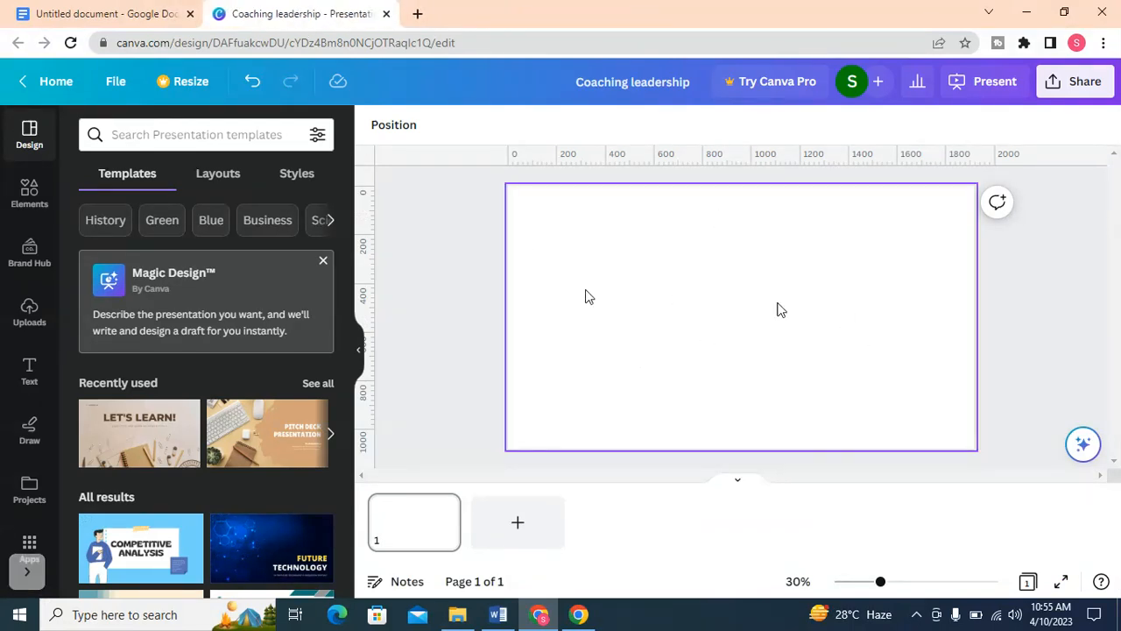
# - Add a second blank page to the Coaching leadership presentation and delete it again
pyautogui.click(656, 321)
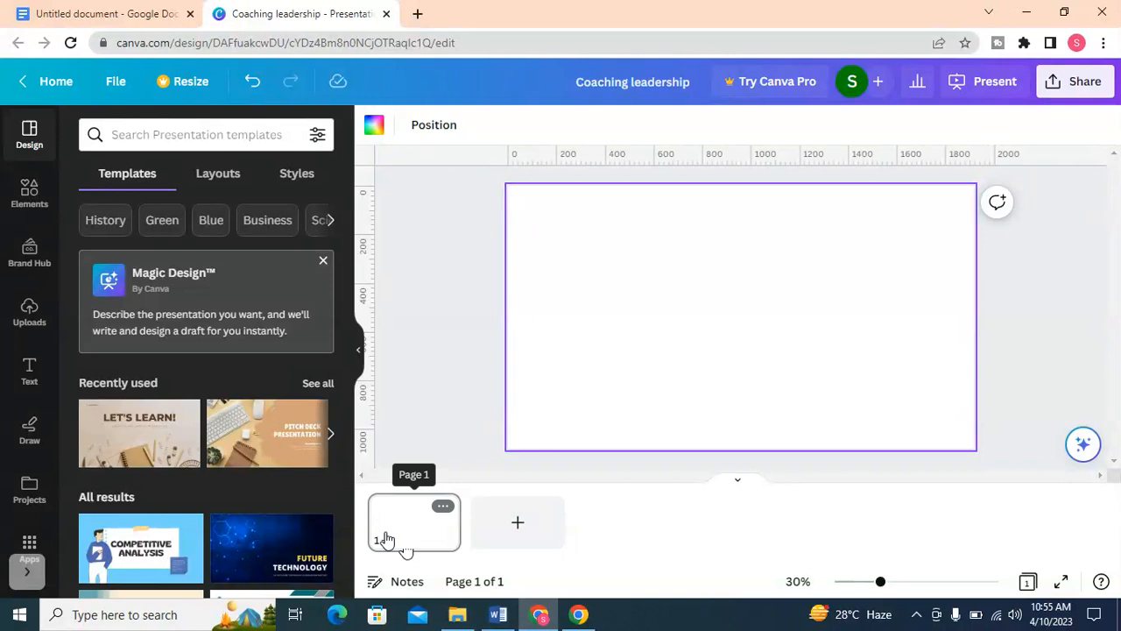
pyautogui.click(514, 533)
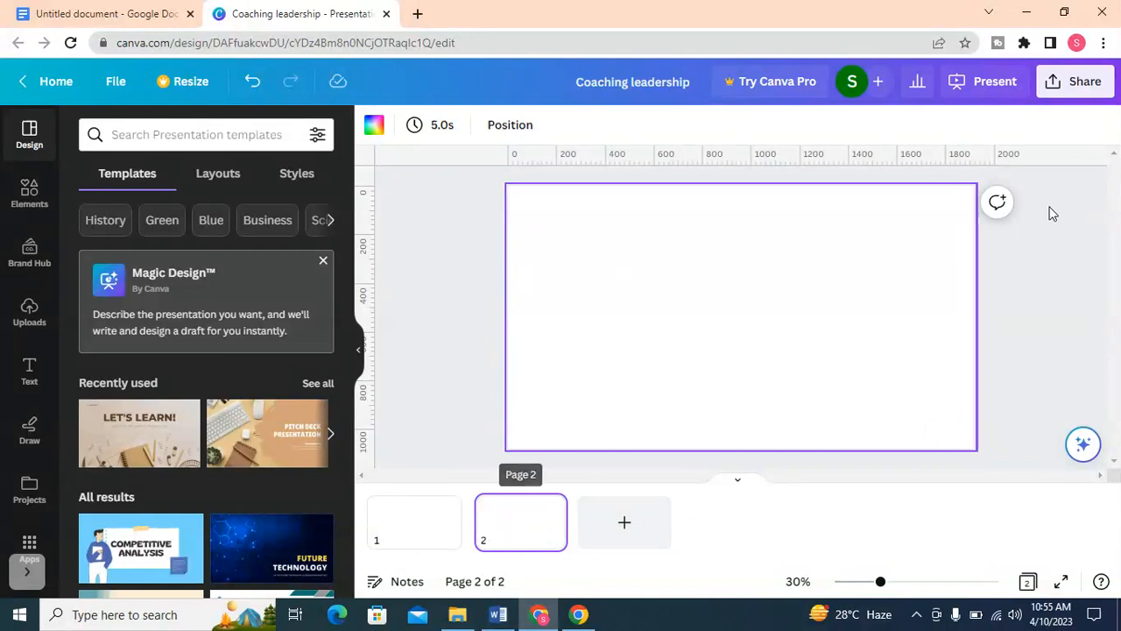
pyautogui.click(643, 325)
pyautogui.click(421, 517)
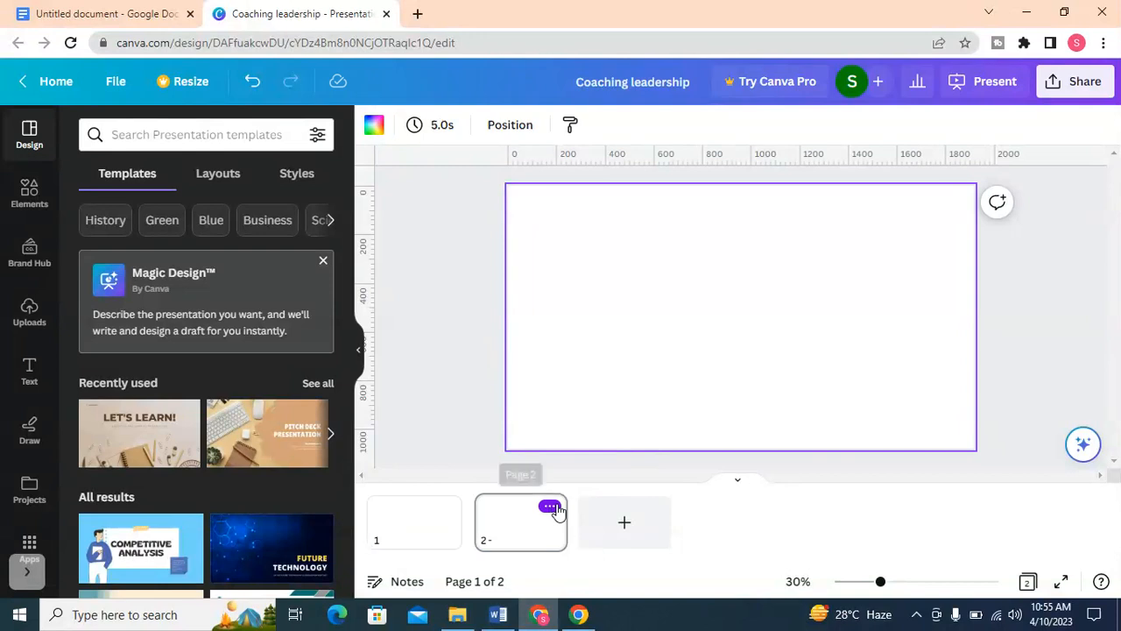
pyautogui.click(552, 508)
pyautogui.click(615, 311)
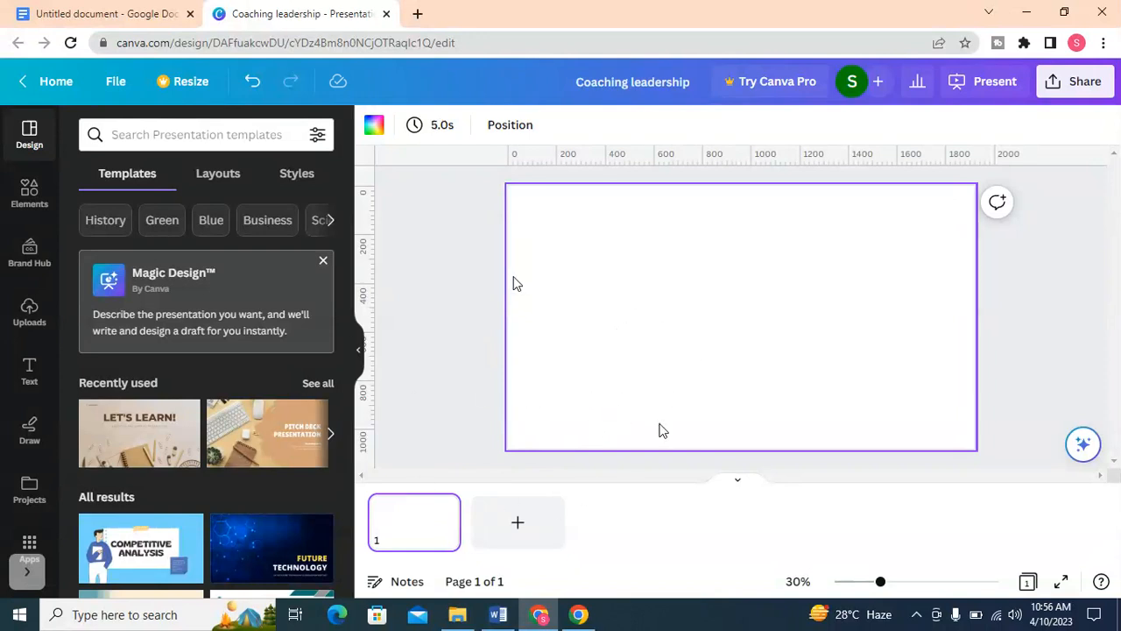
pyautogui.click(785, 308)
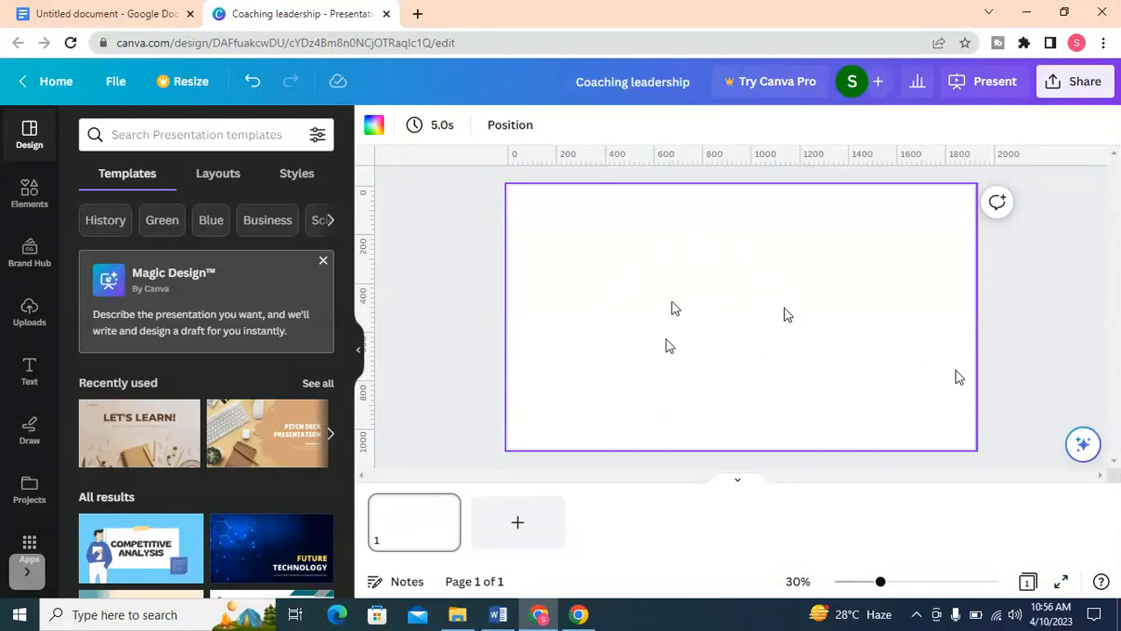
# - Switch to the Word outline and examine its title line, highlighting "Title: Coaching leadership"
pyautogui.click(498, 614)
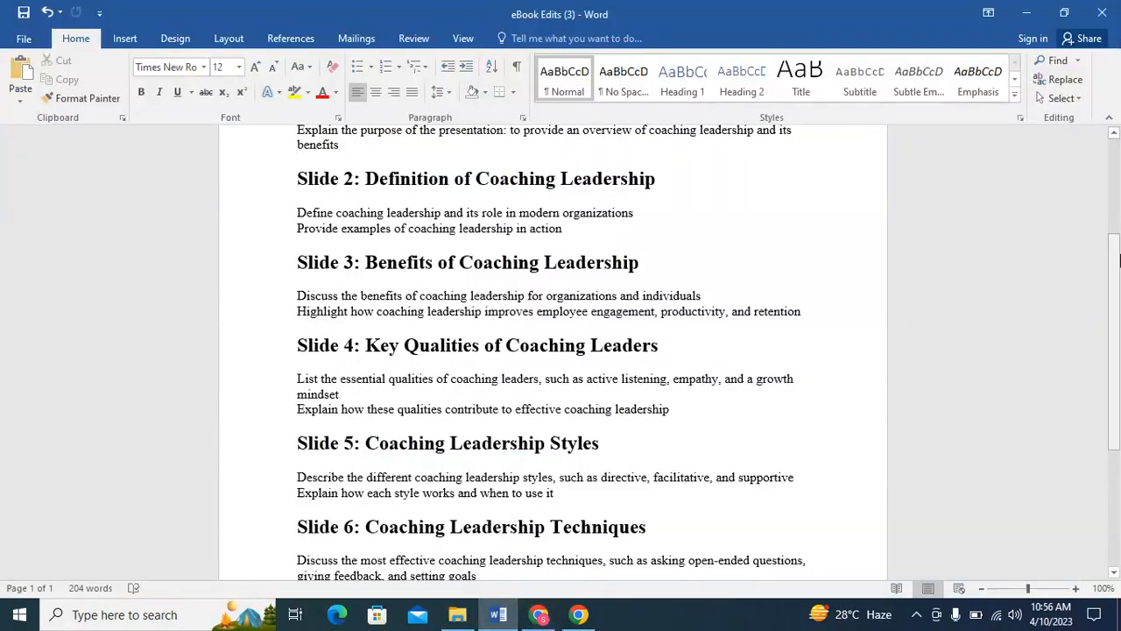
pyautogui.scroll(5, 483, 167)
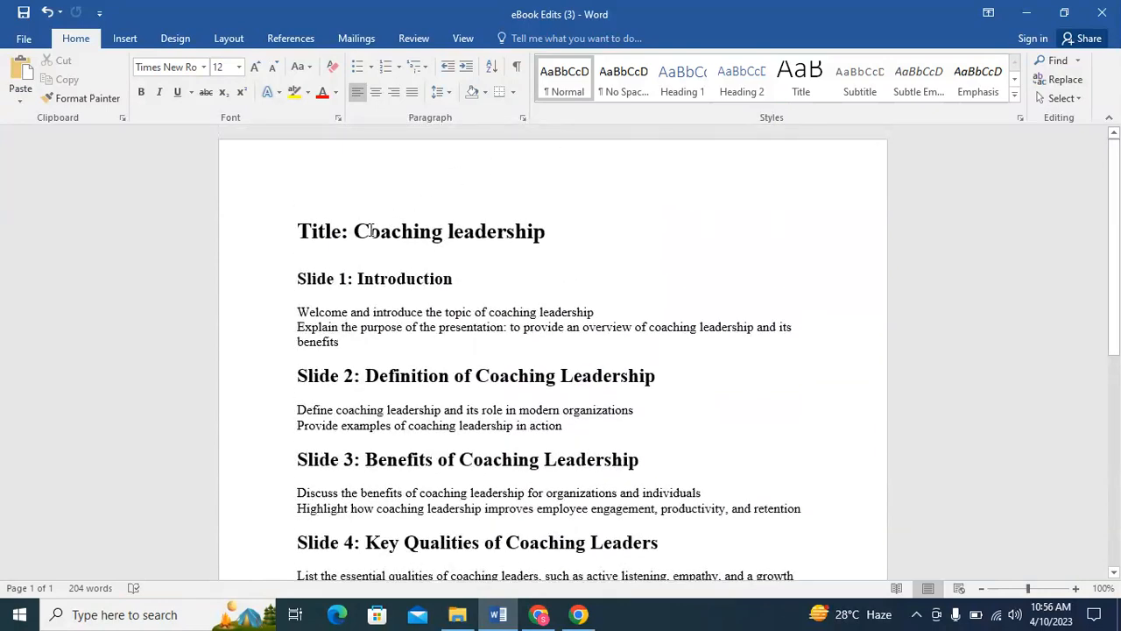
pyautogui.moveTo(357, 231); pyautogui.dragTo(545, 233)
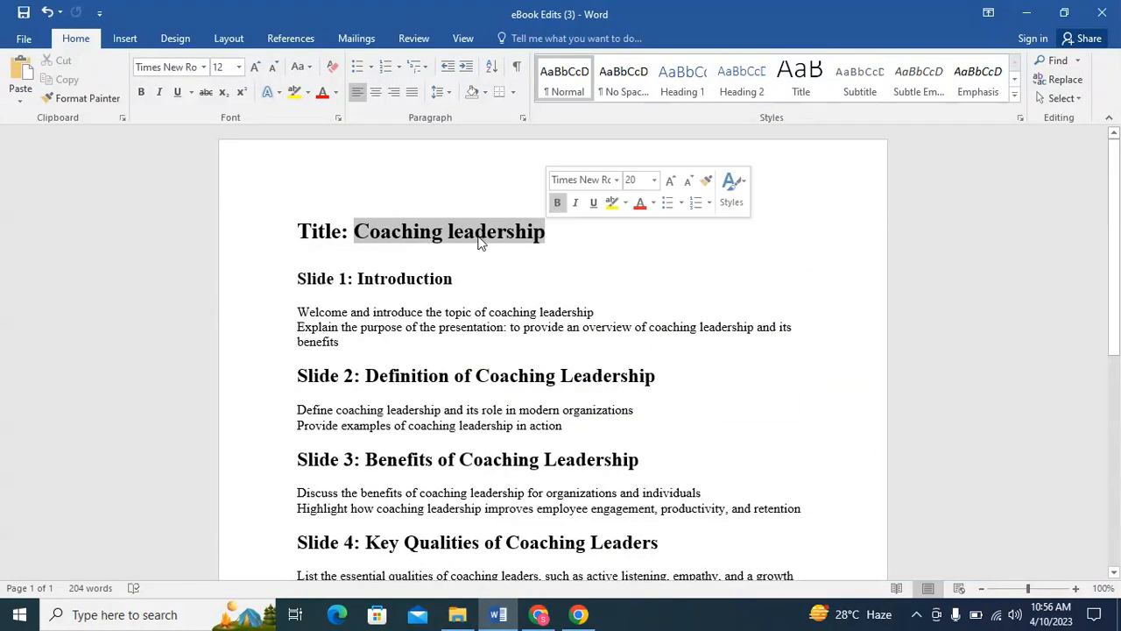
pyautogui.moveTo(301, 233); pyautogui.dragTo(262, 238)
pyautogui.click(550, 236)
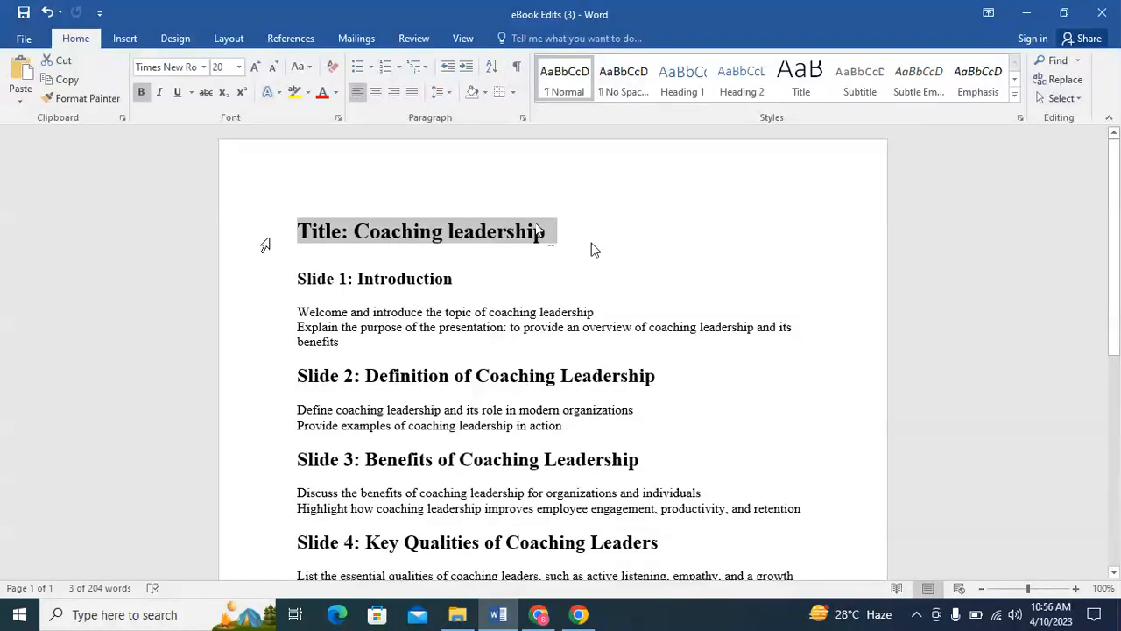
pyautogui.click(544, 228)
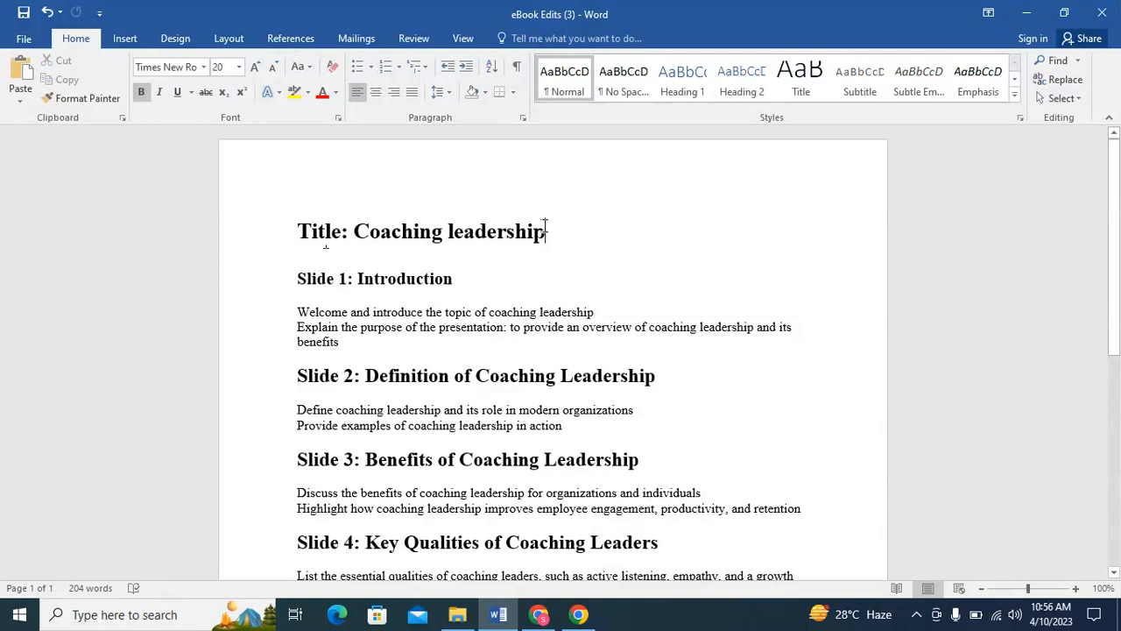
pyautogui.moveTo(523, 226); pyautogui.dragTo(269, 233)
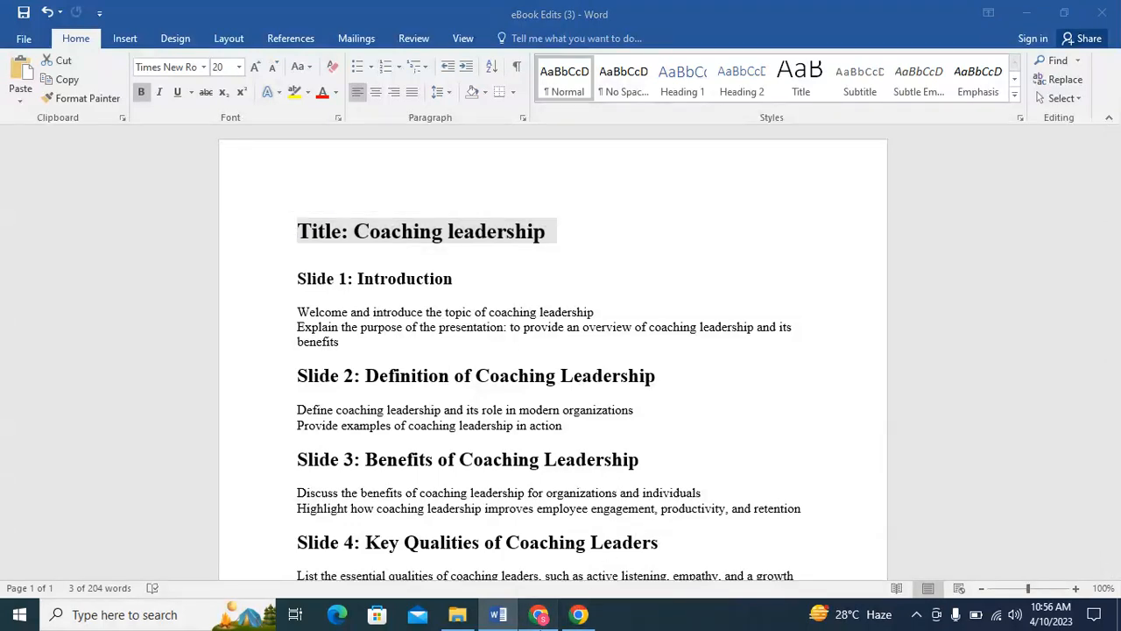
# - Return to the Canva design and apply the title page of the Black and Red Tech Programming Presentation template to page 1
pyautogui.click(539, 615)
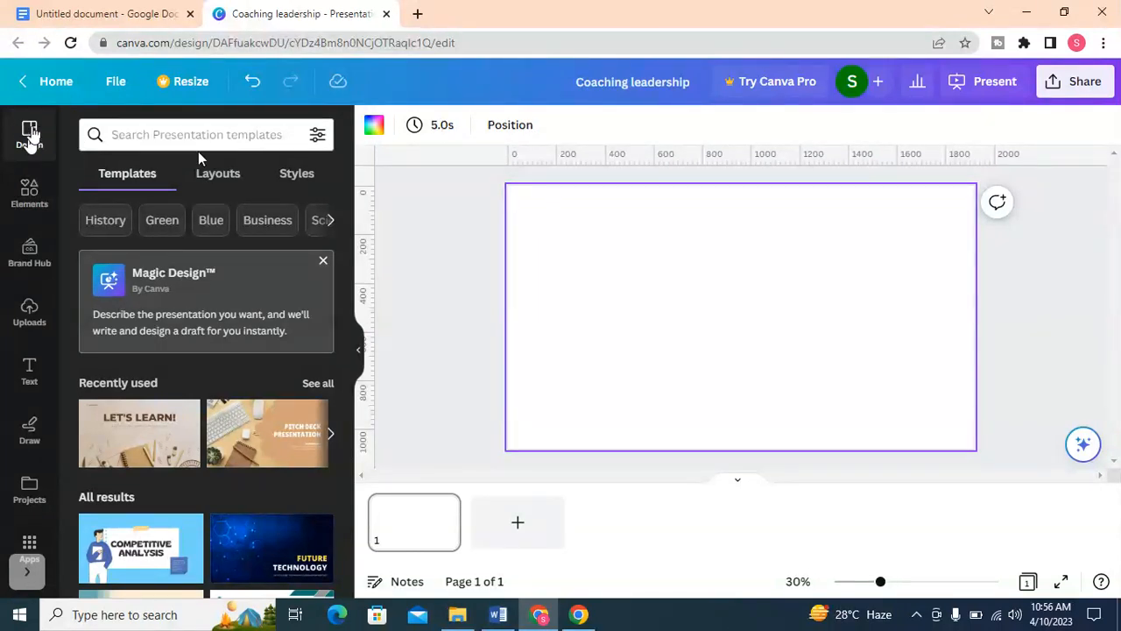
pyautogui.scroll(-1, 210, 263)
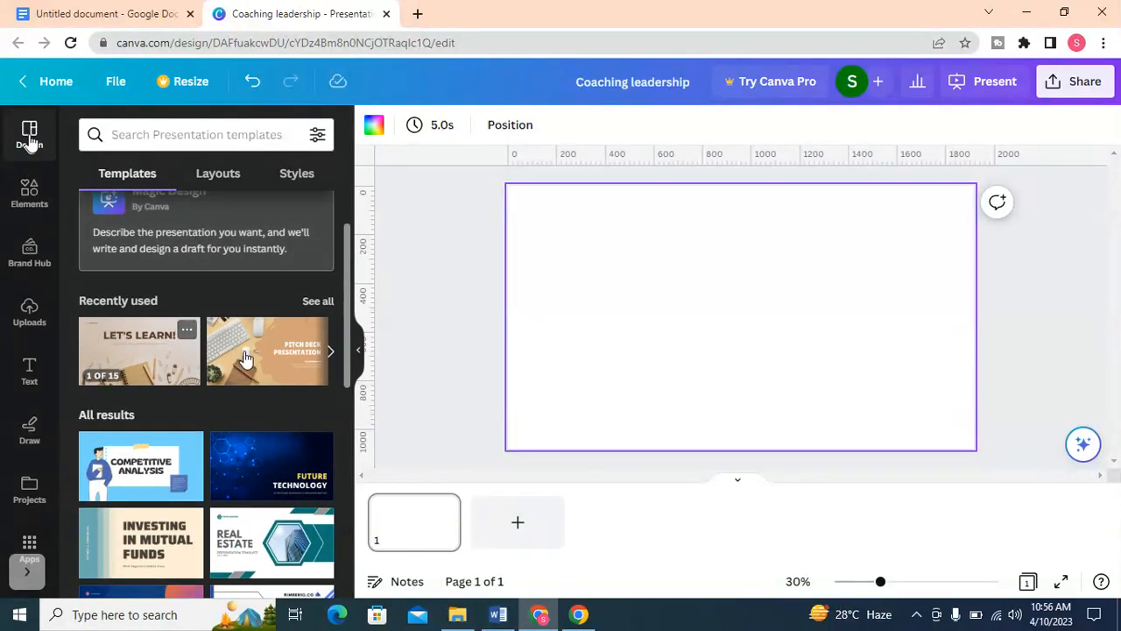
pyautogui.scroll(-3, 245, 358)
pyautogui.scroll(4, 158, 355)
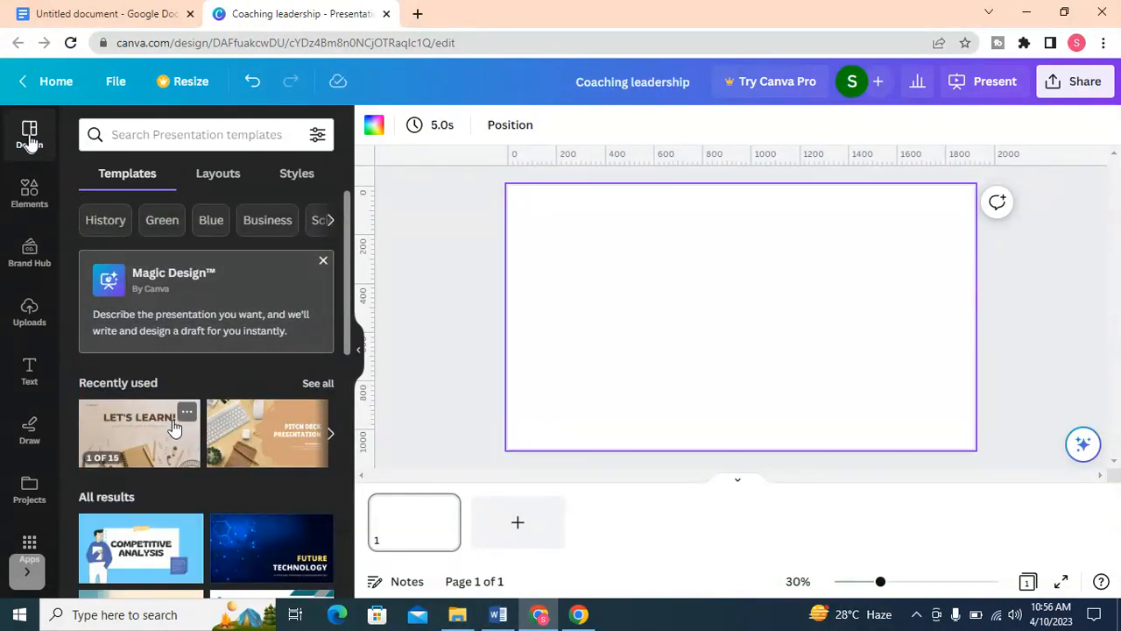
pyautogui.scroll(-1, 241, 382)
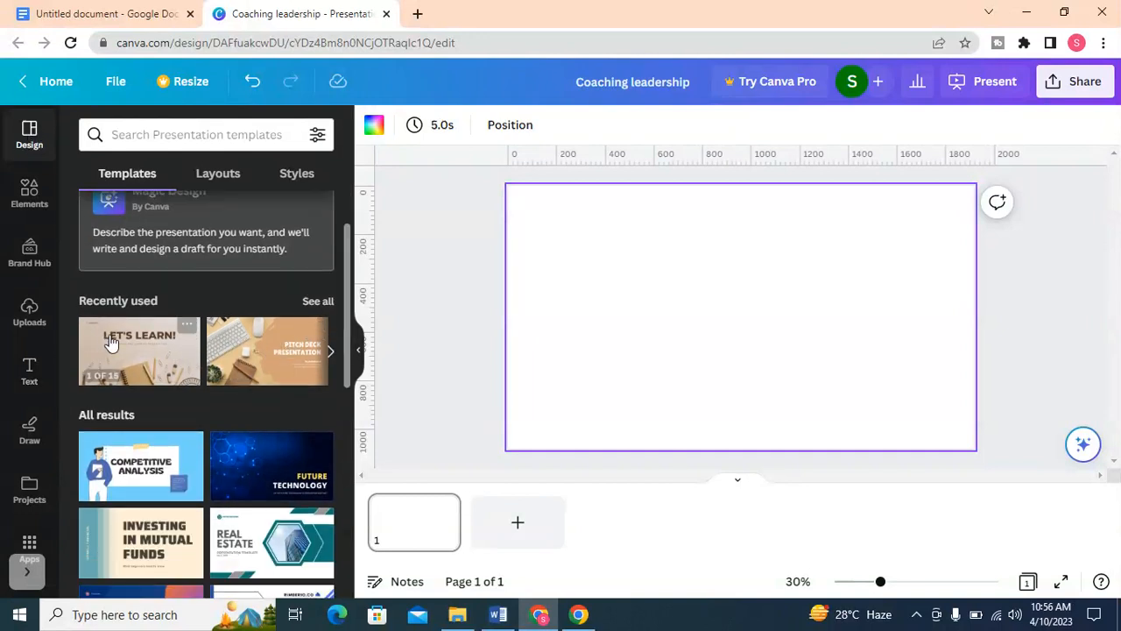
pyautogui.scroll(-1, 219, 378)
pyautogui.scroll(-1, 110, 228)
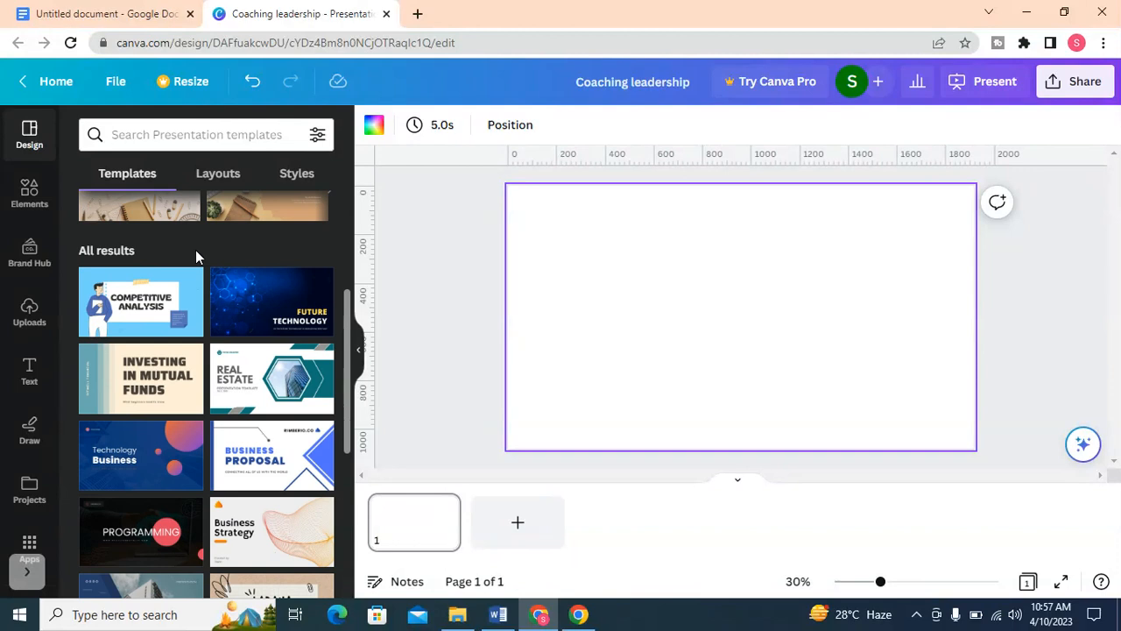
pyautogui.scroll(-1, 193, 250)
pyautogui.scroll(1, 184, 252)
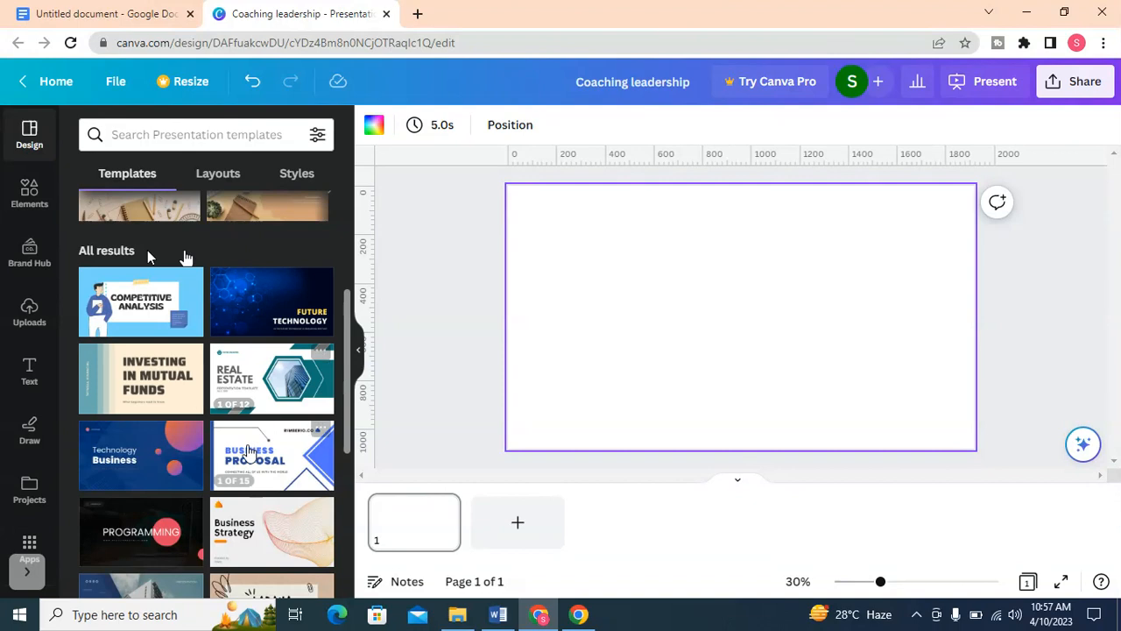
pyautogui.scroll(-2, 150, 255)
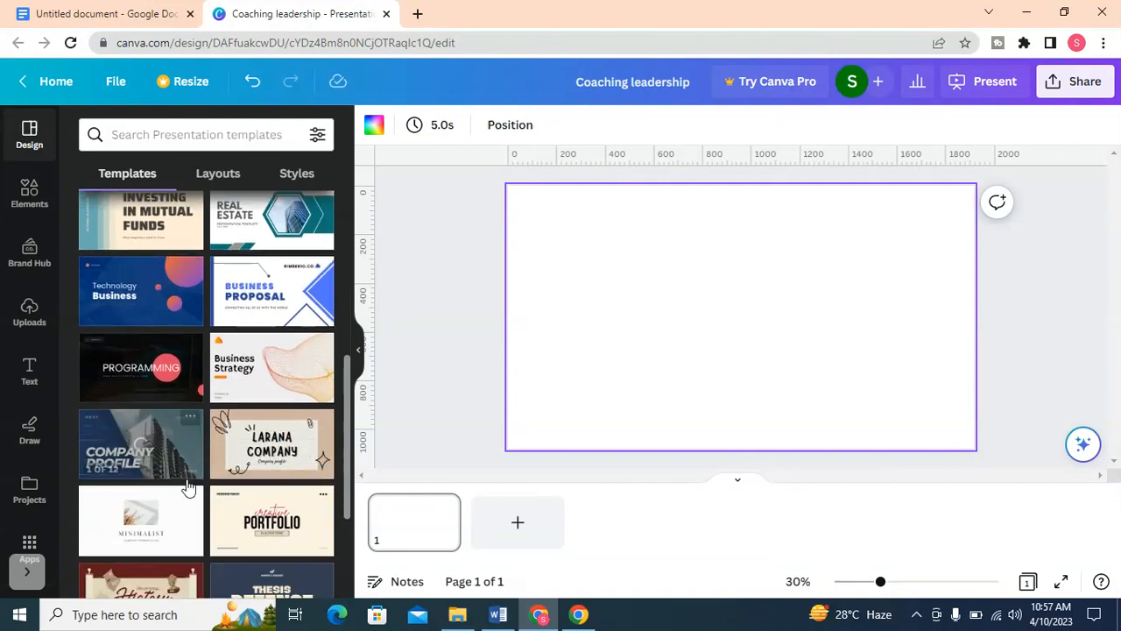
pyautogui.click(150, 378)
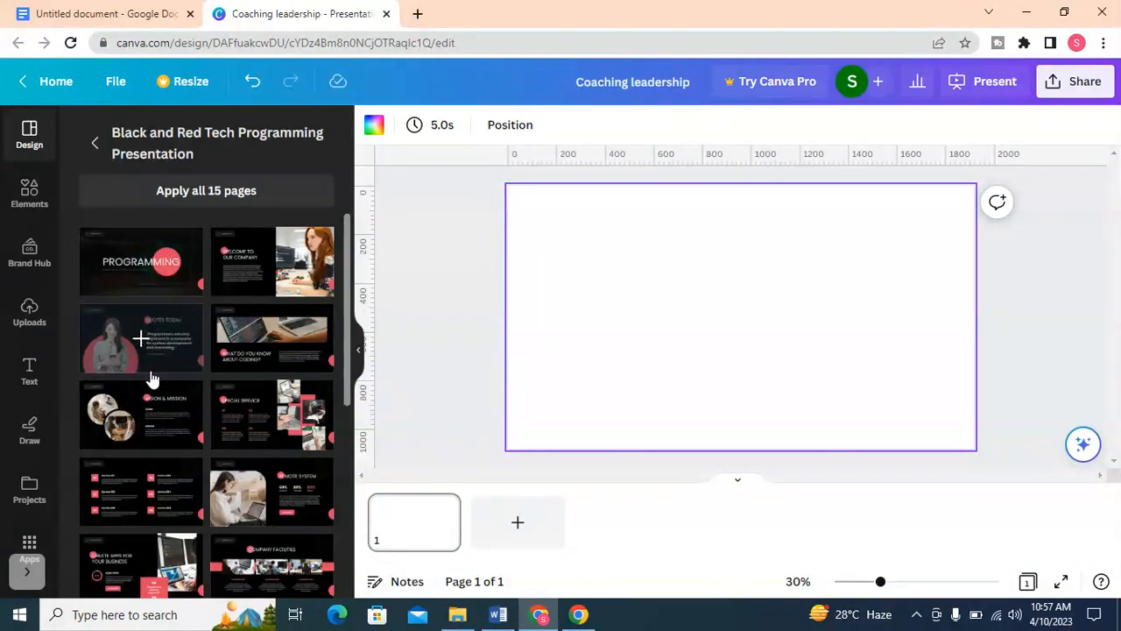
pyautogui.click(117, 254)
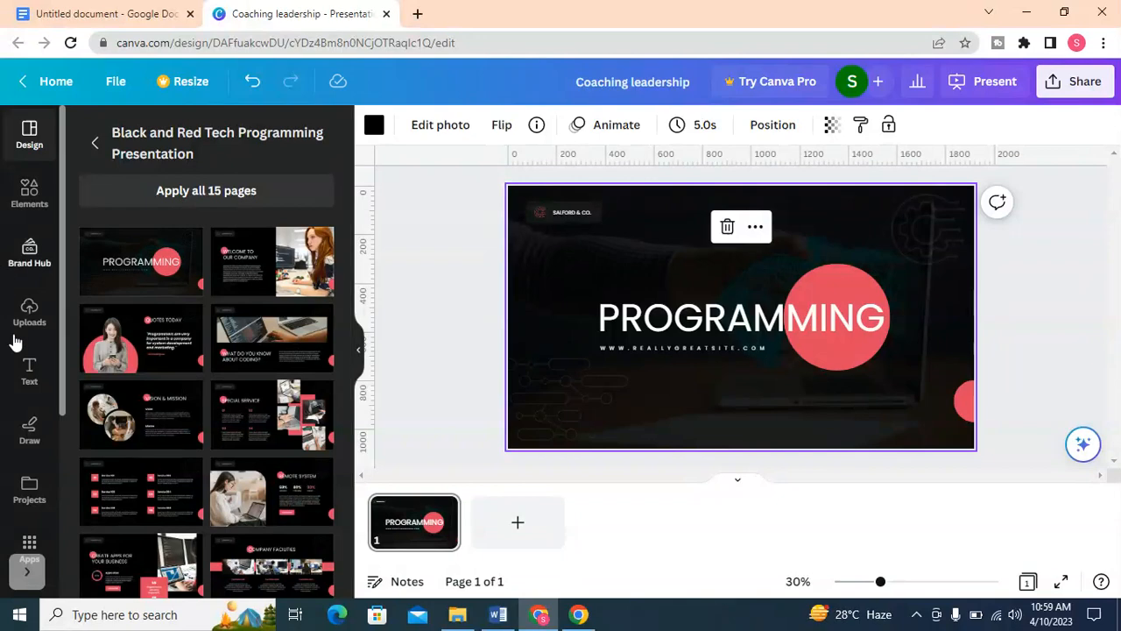
# - Search the photo library for "coaching"
pyautogui.scroll(-2, 13, 517)
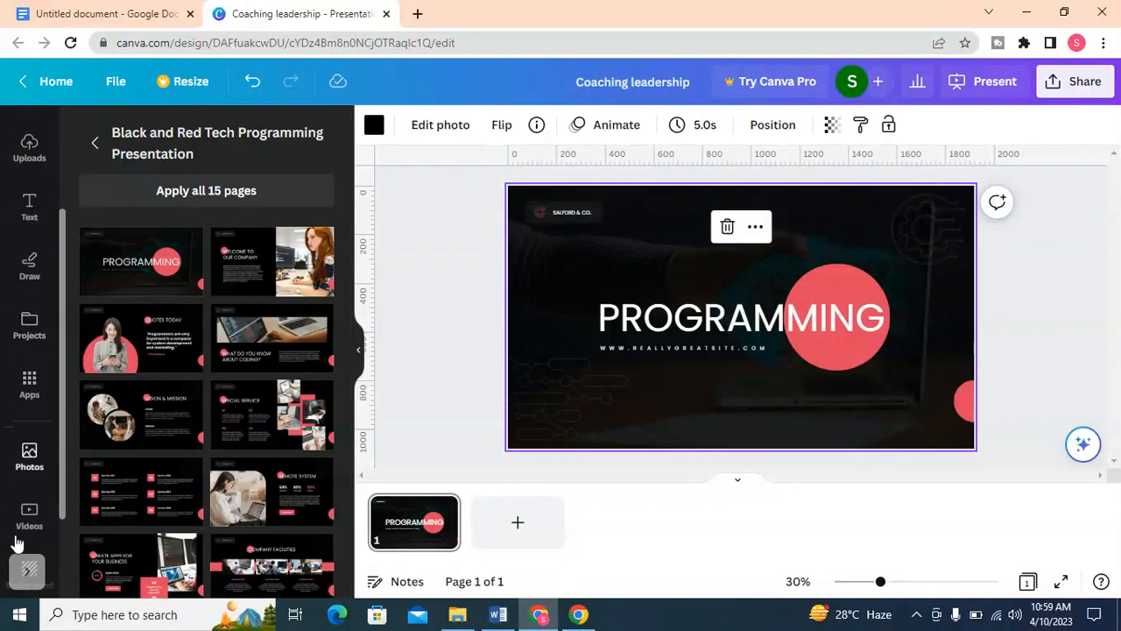
pyautogui.click(29, 454)
pyautogui.click(142, 131)
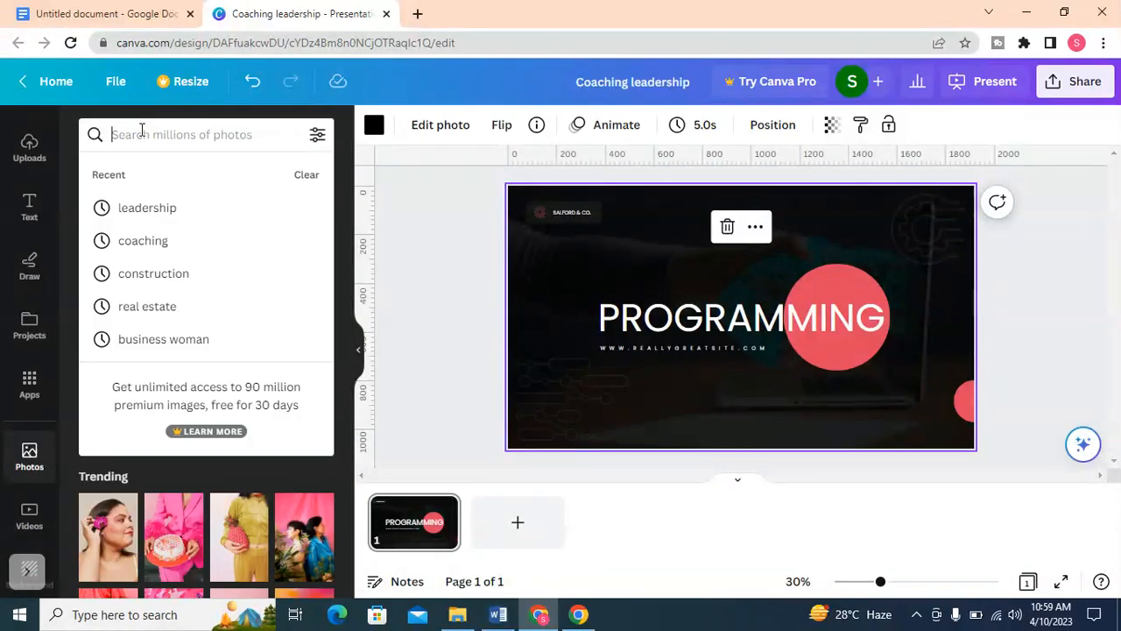
pyautogui.click(145, 243)
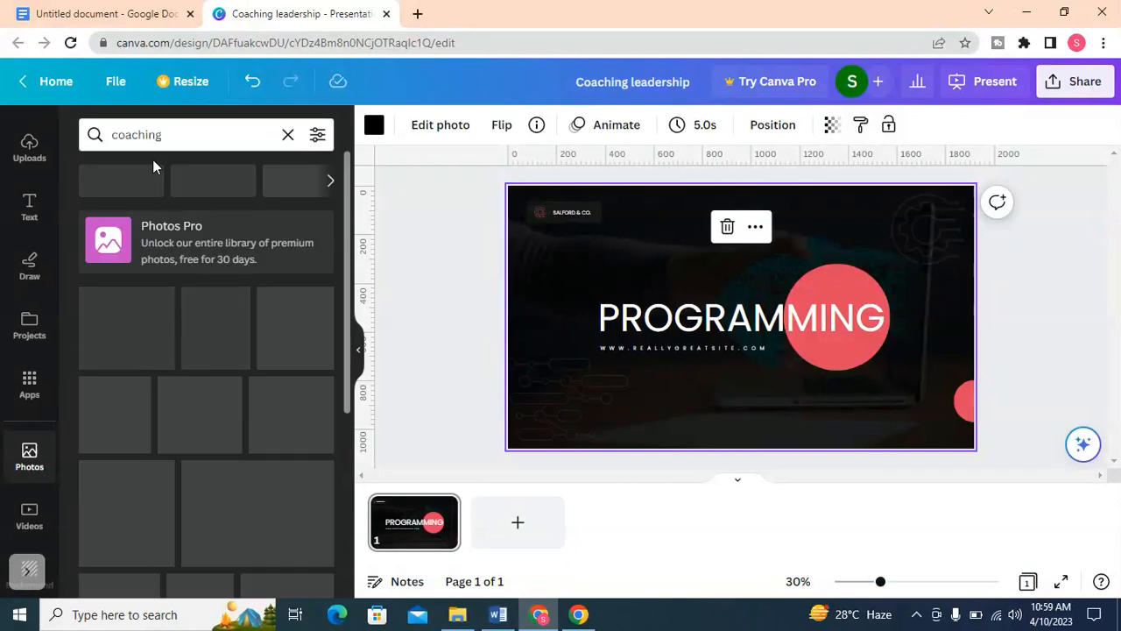
pyautogui.click(177, 132)
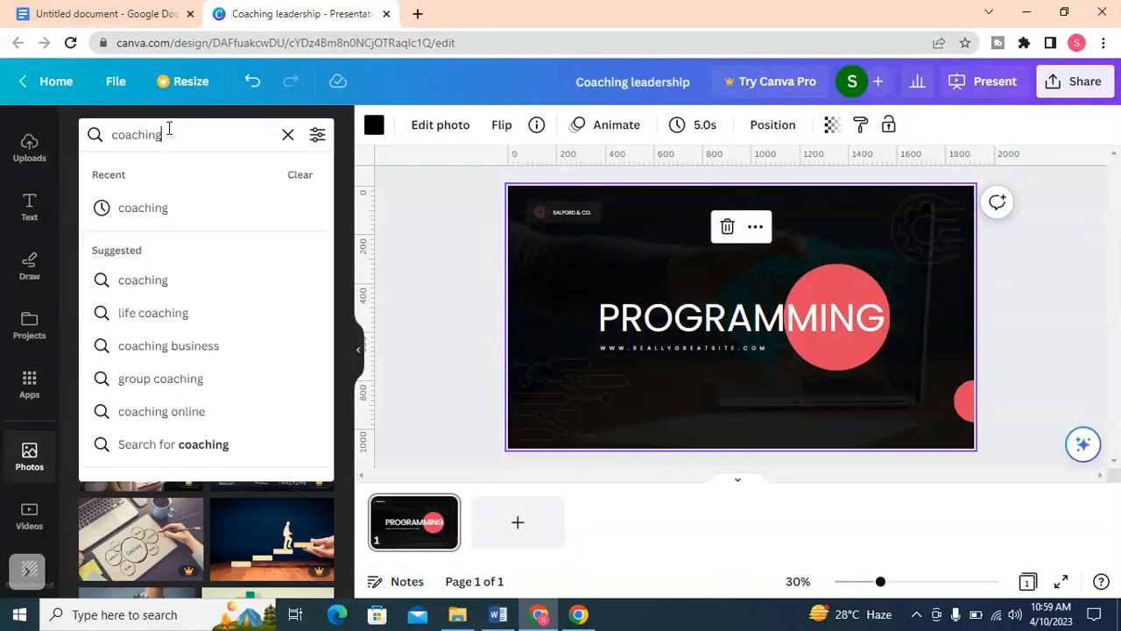
pyautogui.click(188, 207)
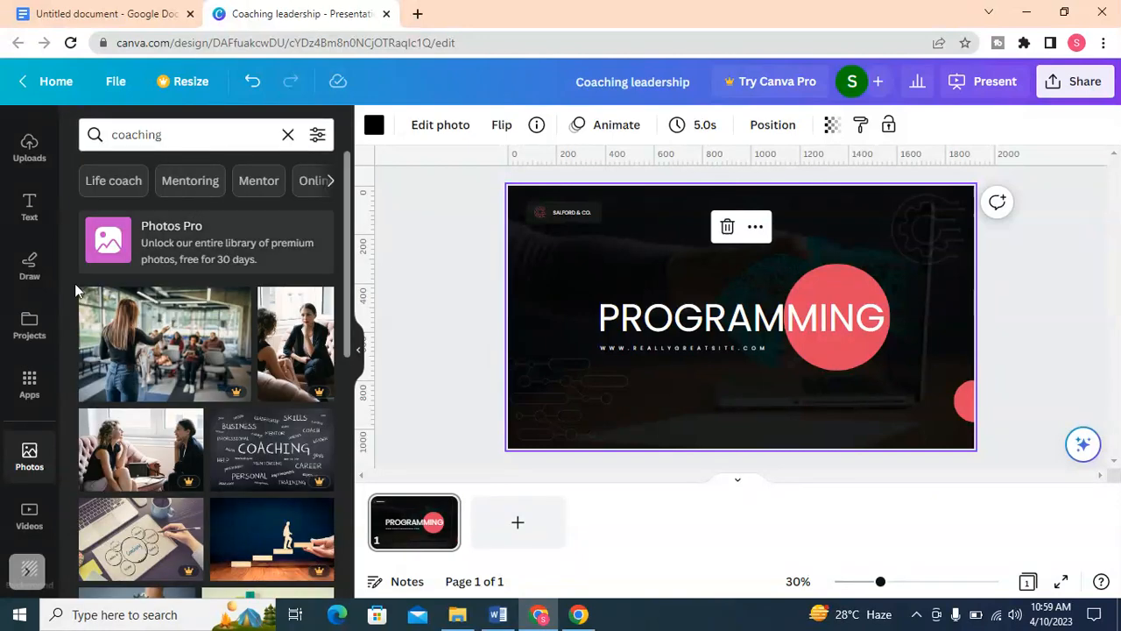
# - Replace the title slide's background photo with the coaching photo of a woman in glasses talking to another woman
pyautogui.scroll(-5, 184, 452)
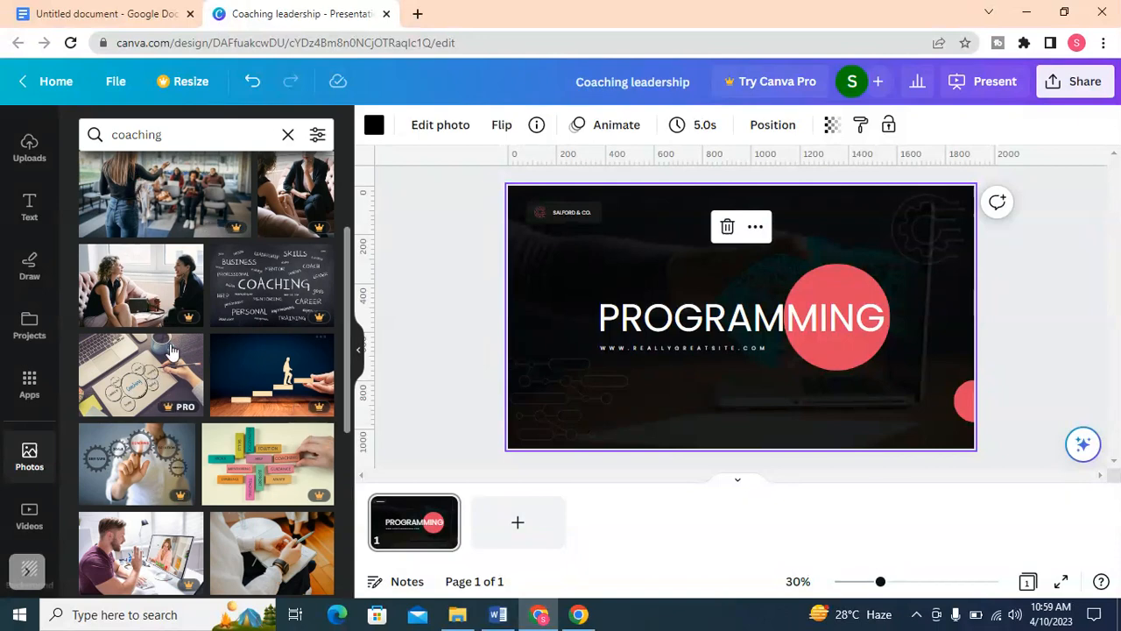
pyautogui.scroll(-5, 175, 438)
pyautogui.scroll(-2, 163, 385)
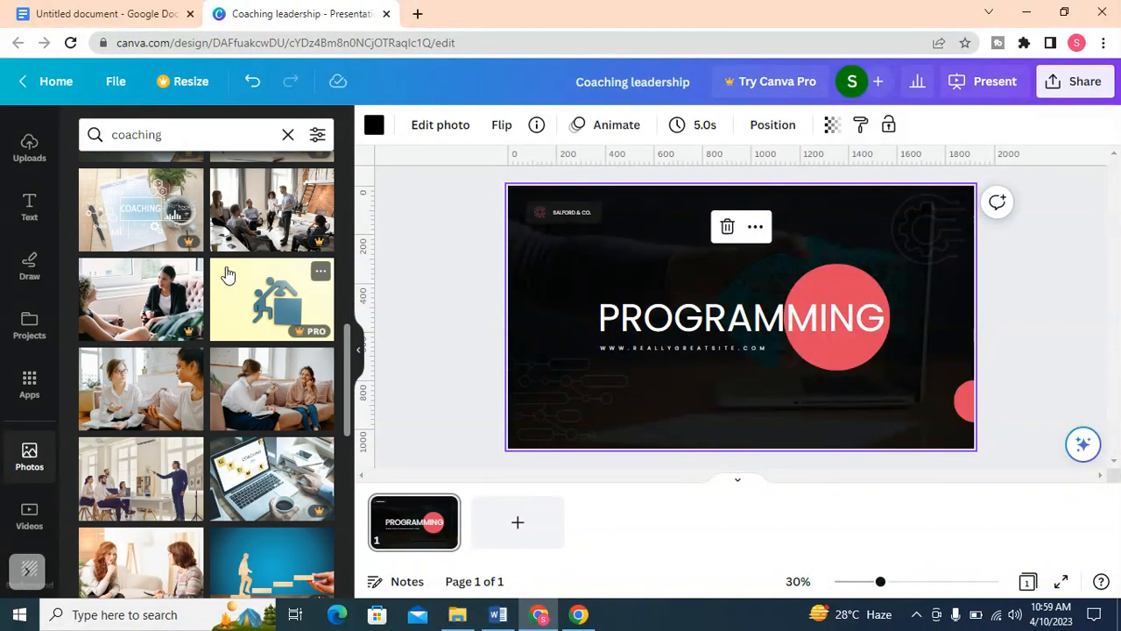
pyautogui.scroll(-2, 225, 280)
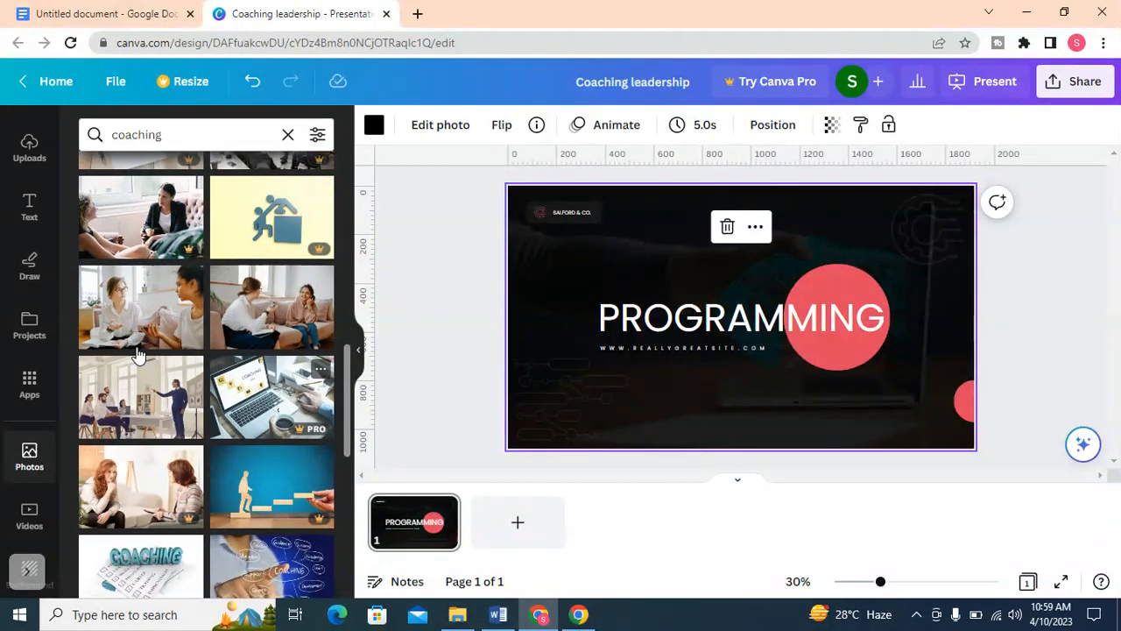
pyautogui.moveTo(138, 347); pyautogui.dragTo(720, 216)
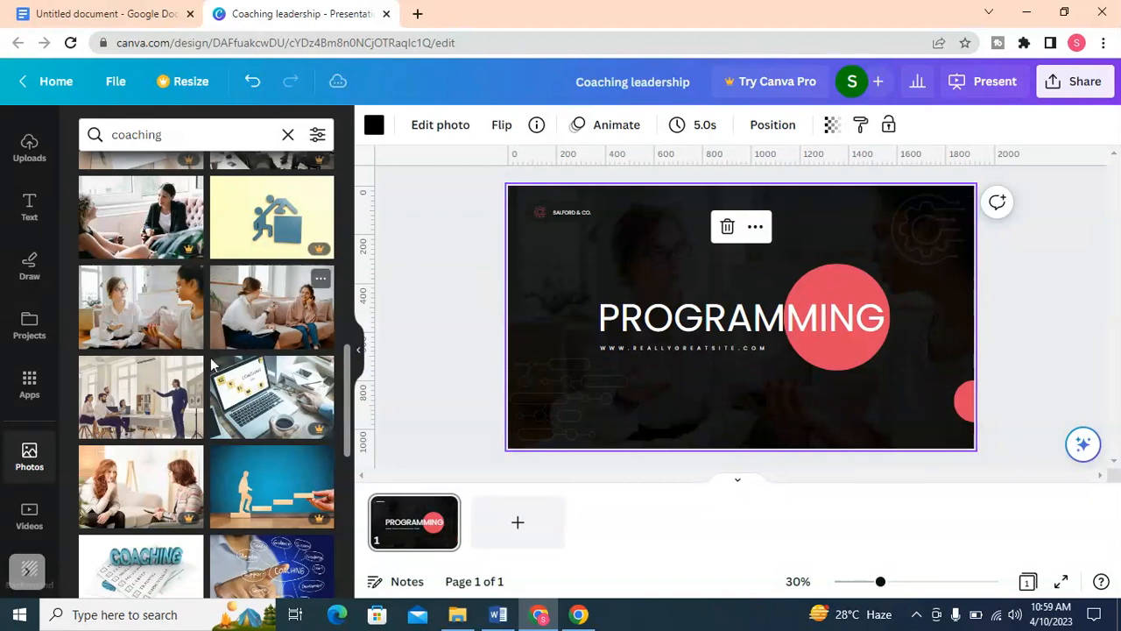
# - Look through more coaching photos and try the woman seated beside plants as the title slide's background
pyautogui.scroll(-3, 145, 438)
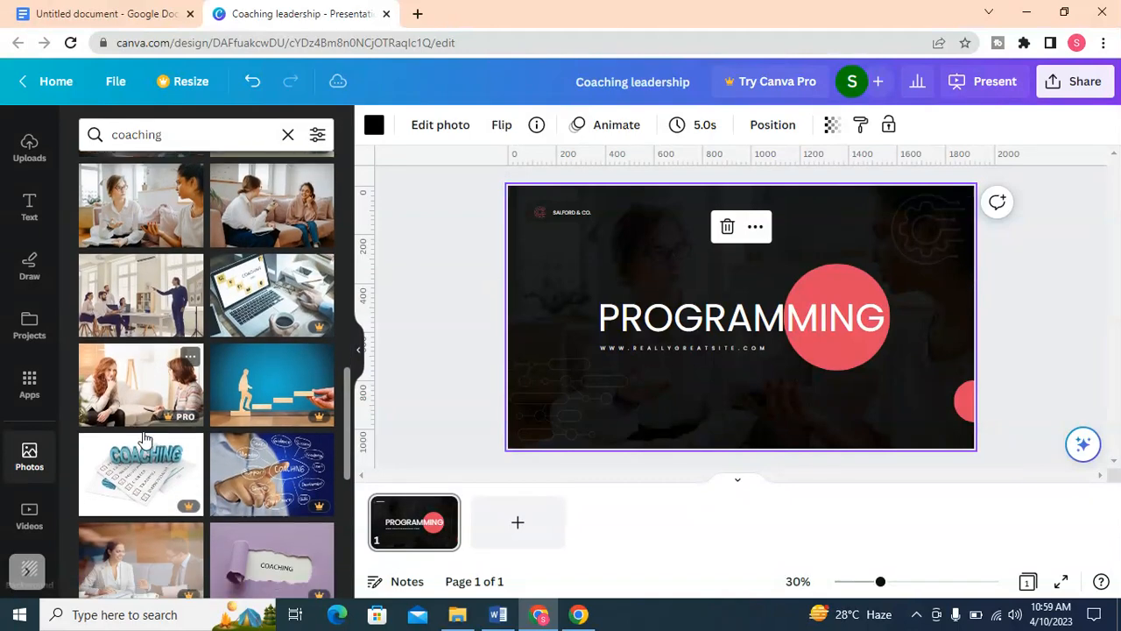
pyautogui.scroll(-2, 142, 429)
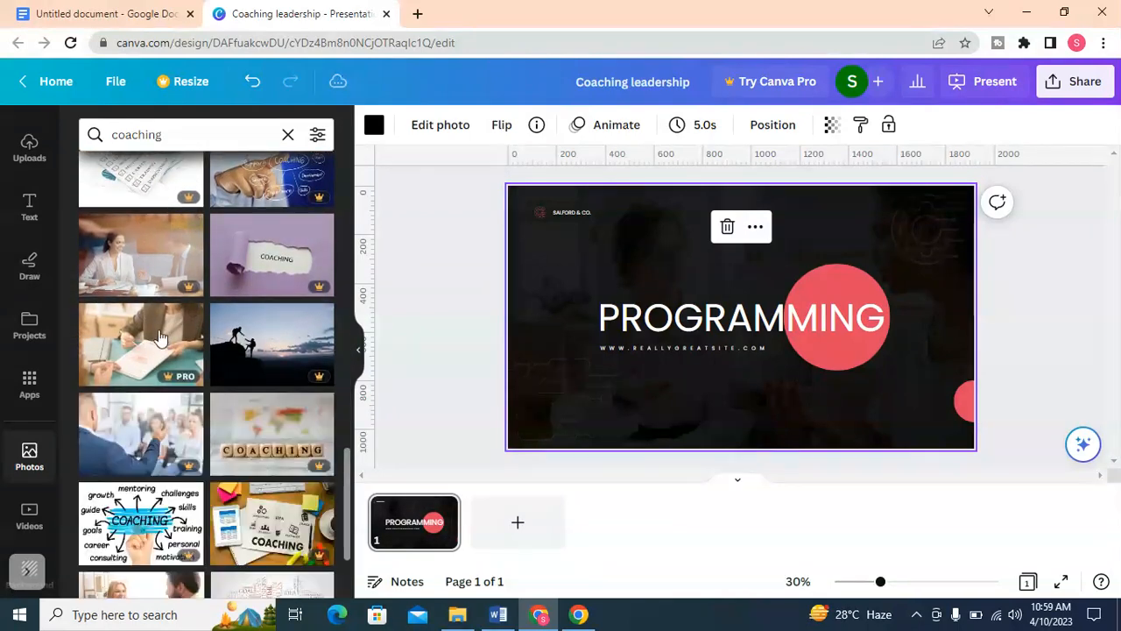
pyautogui.scroll(-2, 160, 320)
pyautogui.scroll(-4, 160, 320)
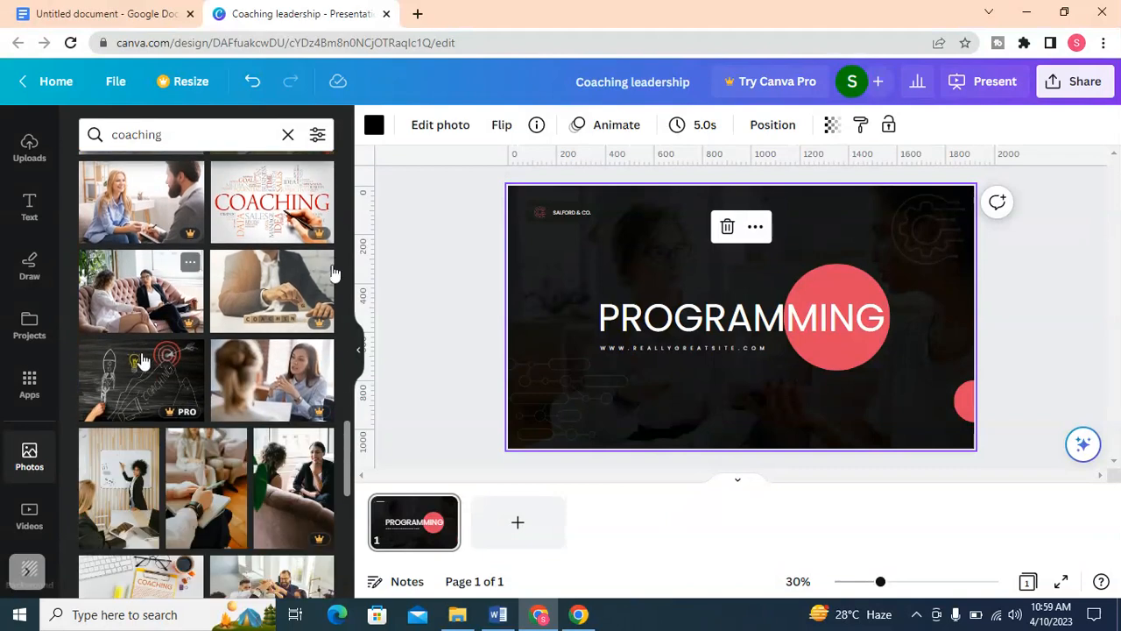
pyautogui.scroll(-1, 264, 355)
pyautogui.scroll(-2, 264, 355)
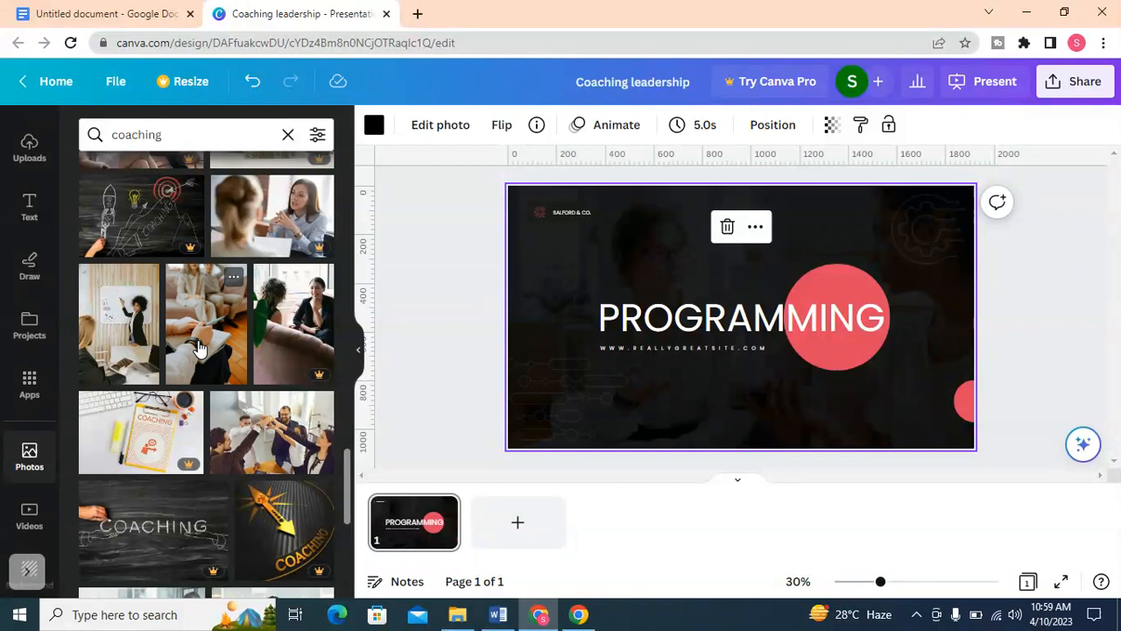
pyautogui.scroll(-1, 198, 346)
pyautogui.scroll(-4, 198, 347)
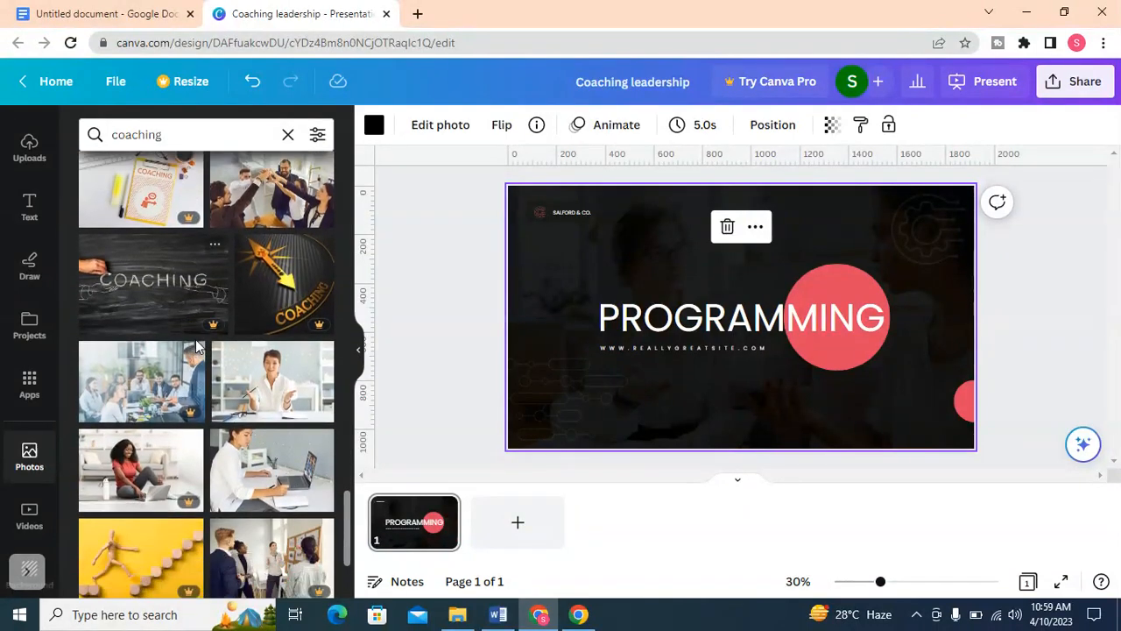
pyautogui.scroll(-1, 196, 346)
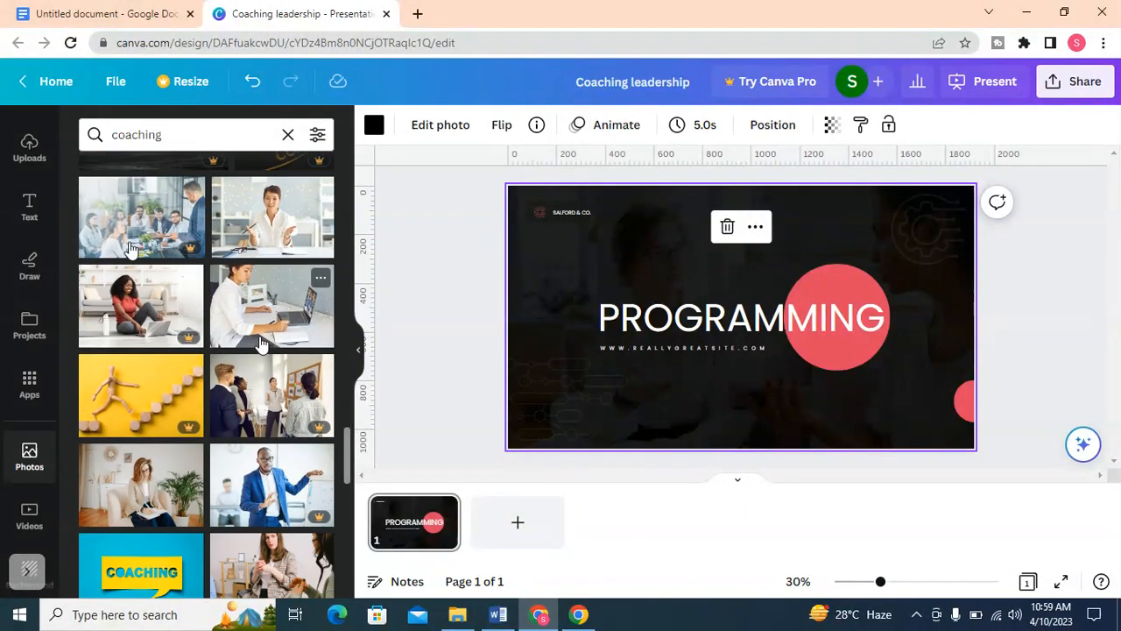
pyautogui.scroll(-1, 261, 341)
pyautogui.moveTo(127, 408); pyautogui.dragTo(710, 204)
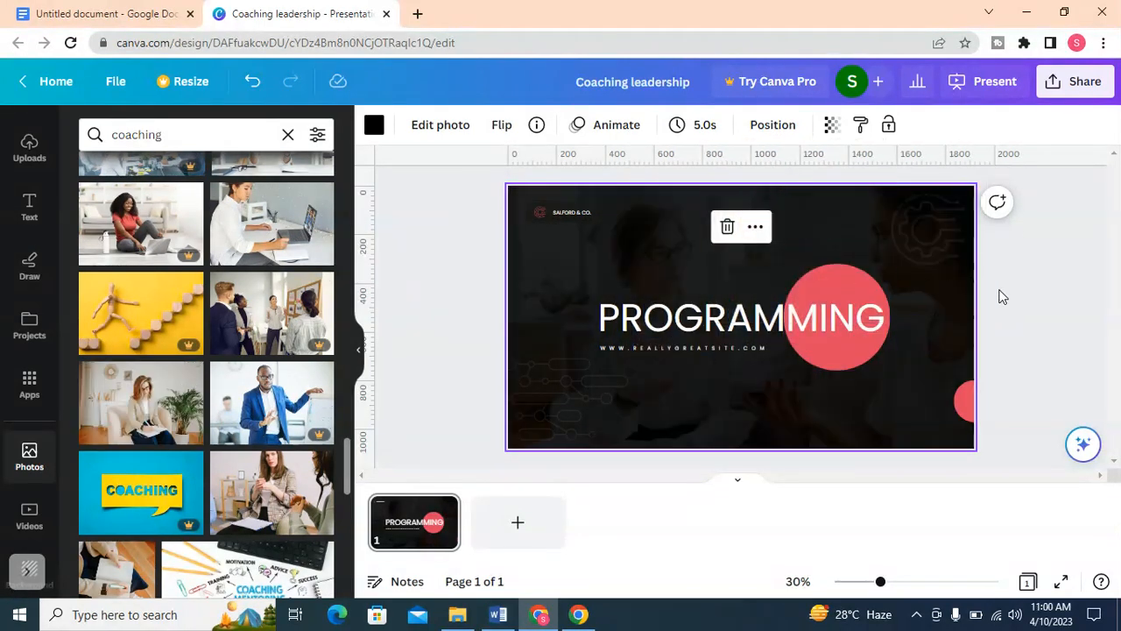
# - Delete the gear graphic near the title slide's upper-right corner
pyautogui.click(1030, 289)
pyautogui.moveTo(912, 240); pyautogui.dragTo(941, 233)
pyautogui.press('Delete')
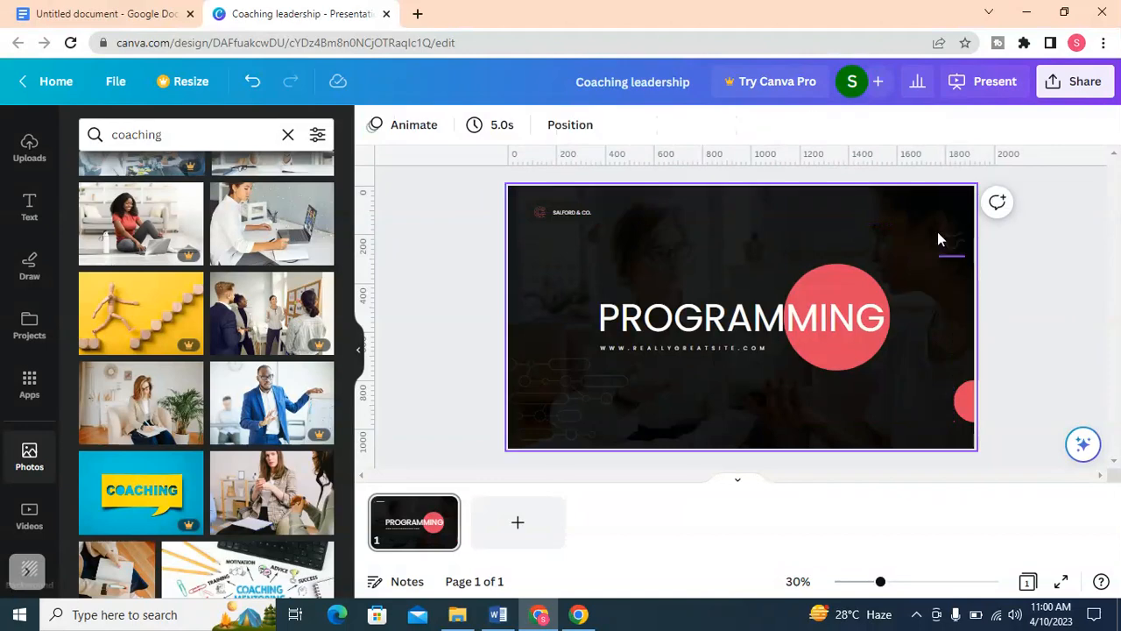
# - Try the brown and taupe photo colors on the title slide's background, then set it to light gray #d0d0d1
pyautogui.click(912, 239)
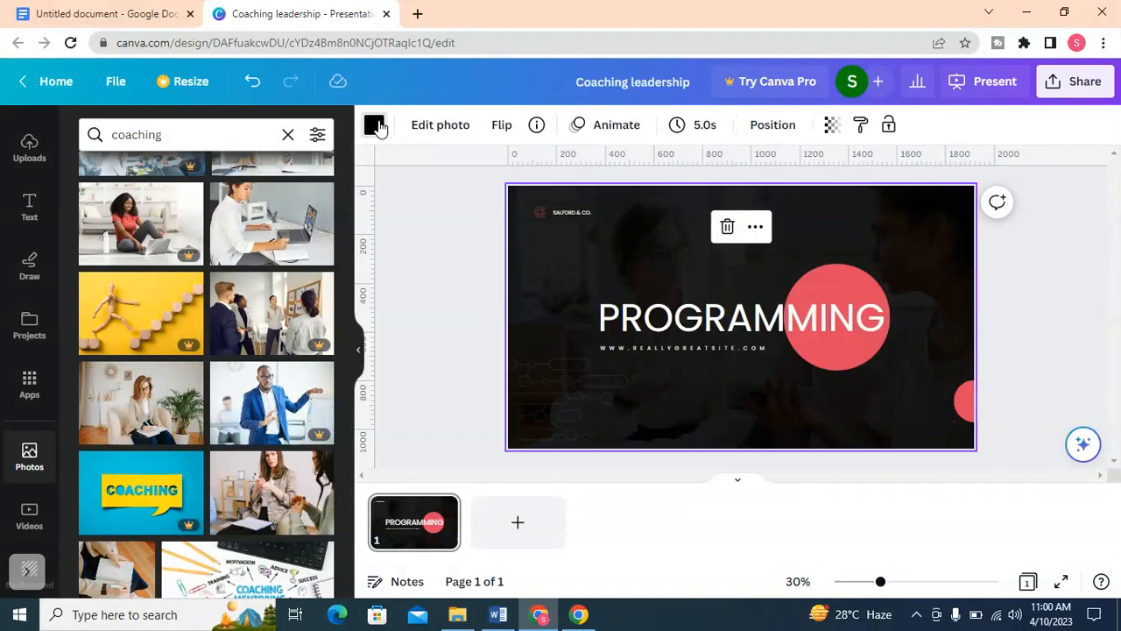
pyautogui.click(373, 125)
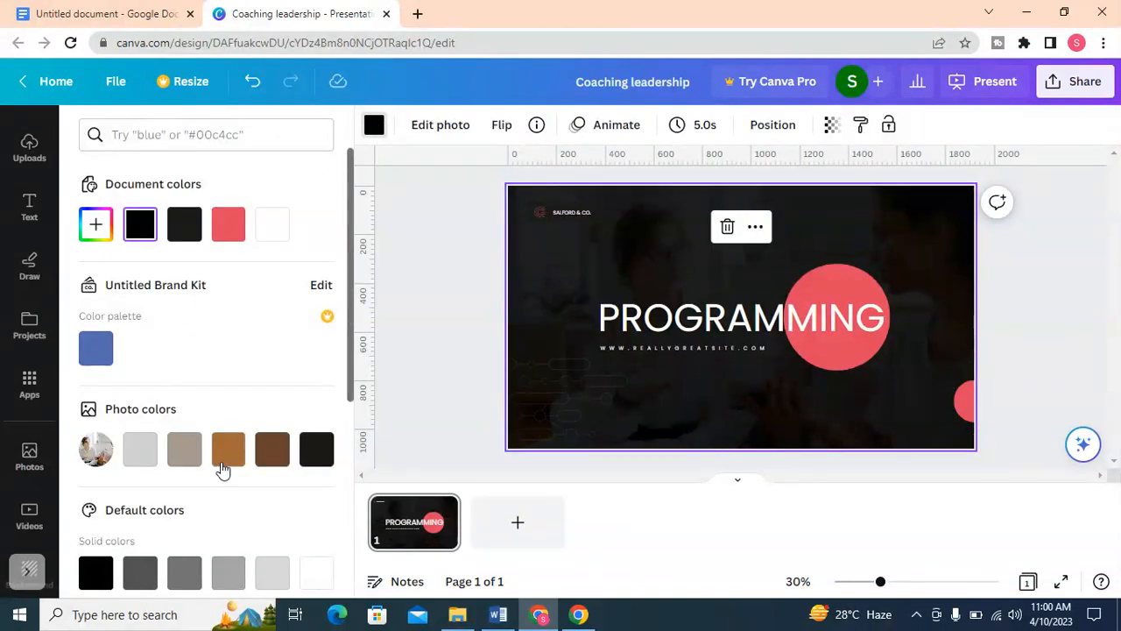
pyautogui.scroll(-1, 158, 361)
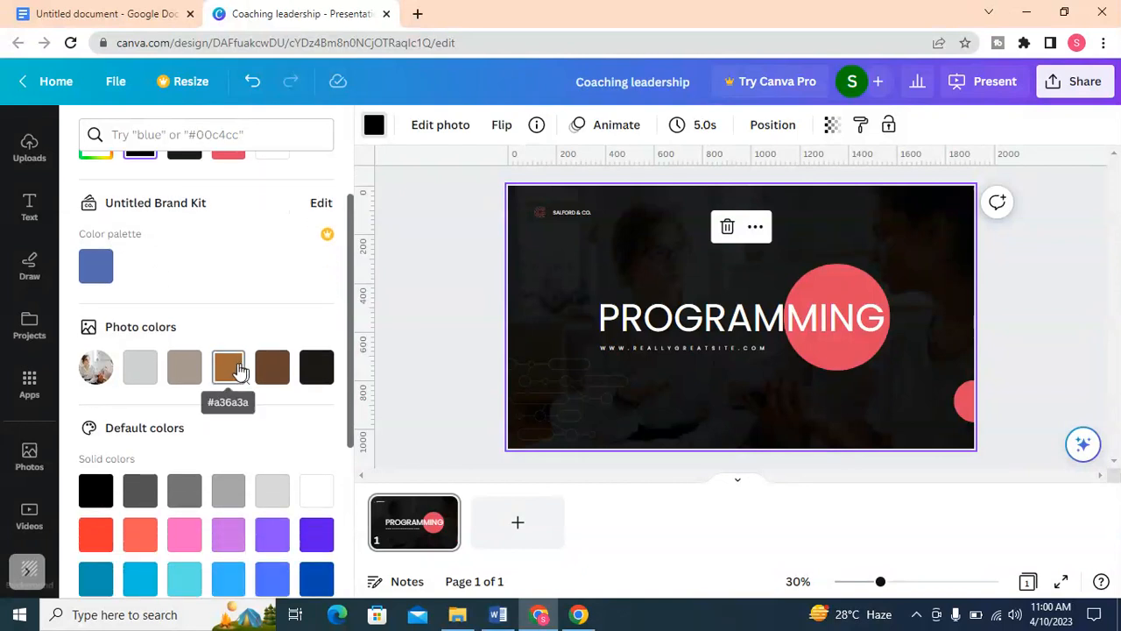
pyautogui.scroll(-1, 162, 426)
pyautogui.scroll(-1, 160, 425)
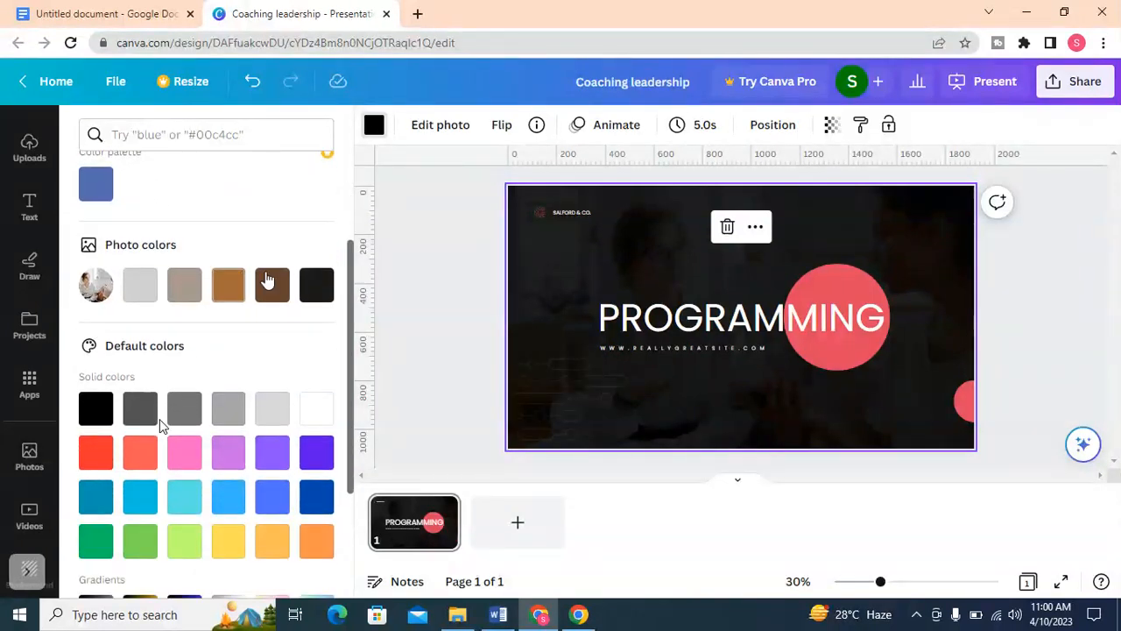
pyautogui.click(272, 292)
pyautogui.click(234, 295)
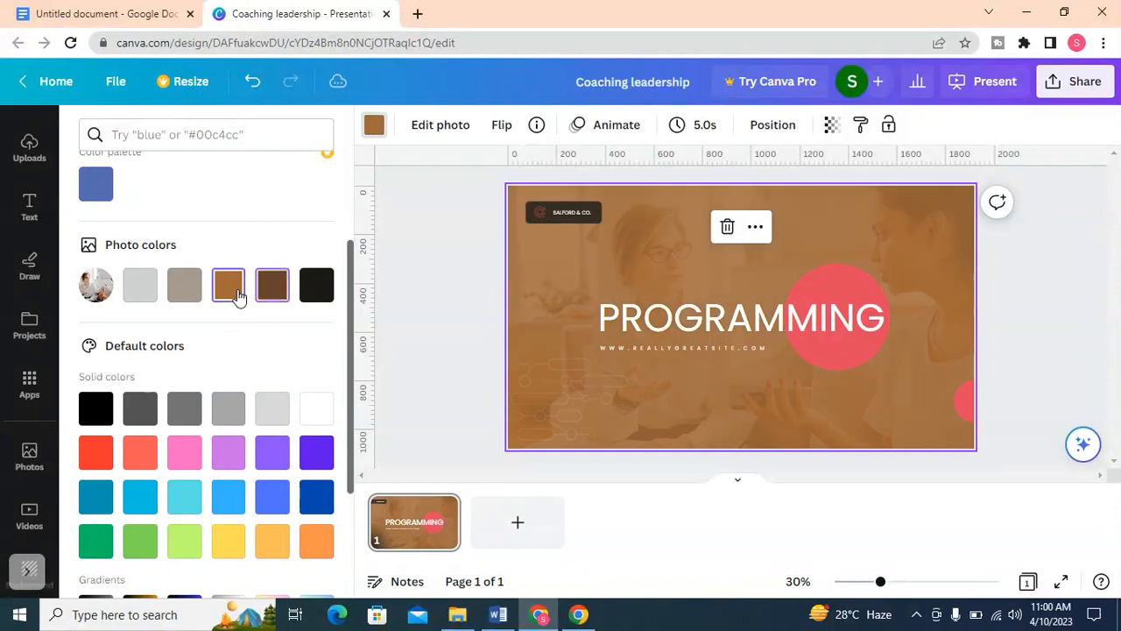
pyautogui.click(181, 301)
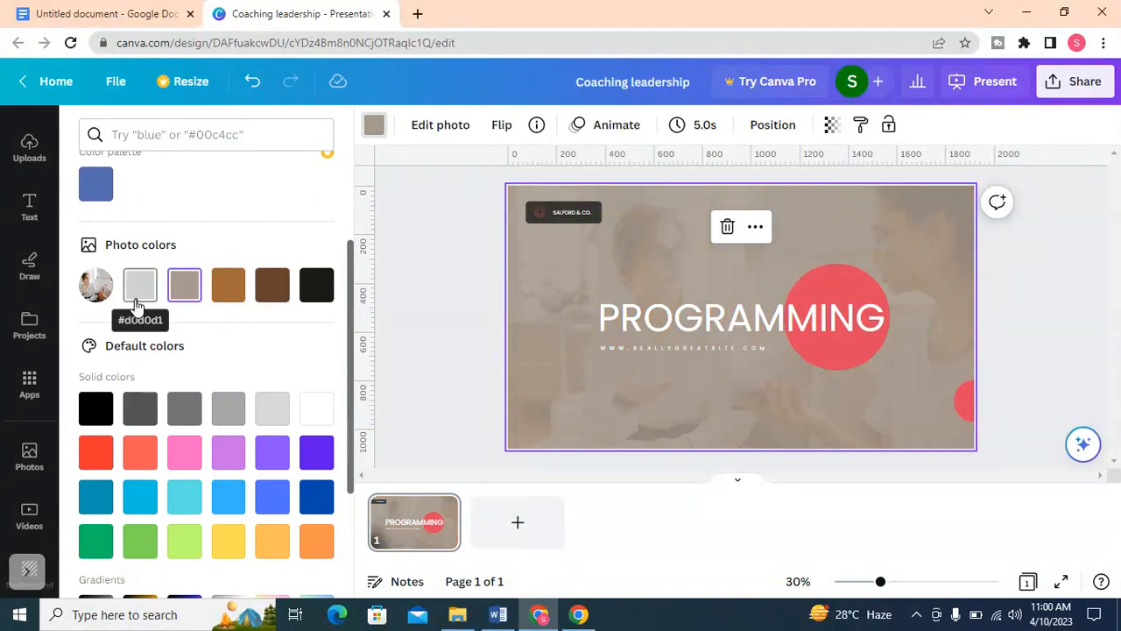
pyautogui.click(138, 301)
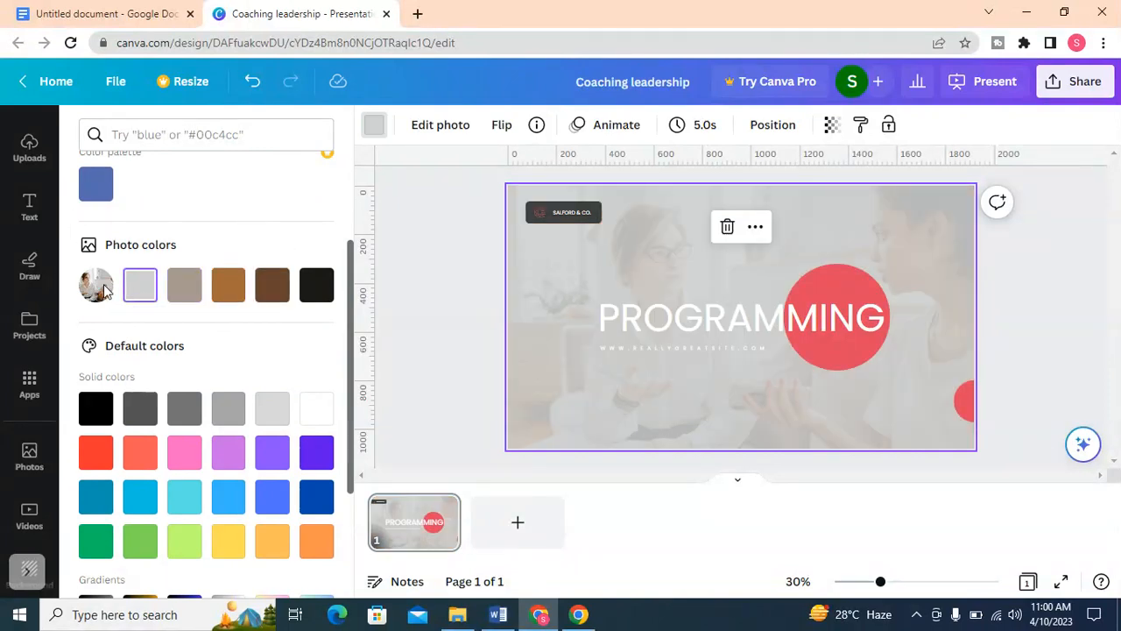
# - Try custom colors #D1D1D0 and #000000 on the title slide's background, then apply the dark brown photo color
pyautogui.scroll(-3, 105, 280)
pyautogui.scroll(5, 162, 277)
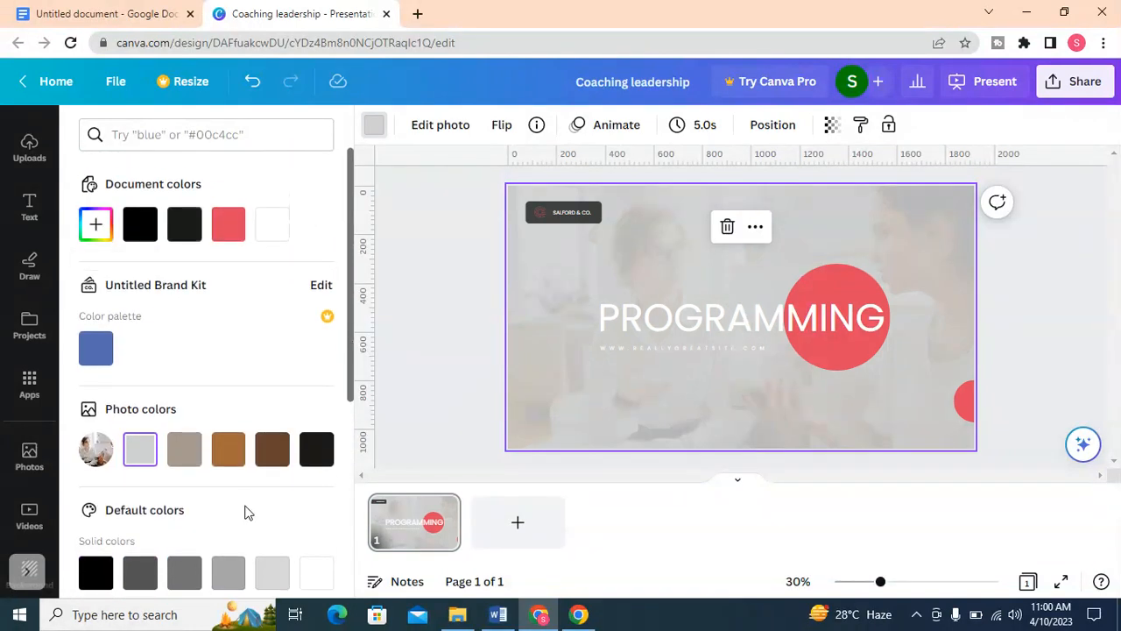
pyautogui.click(96, 225)
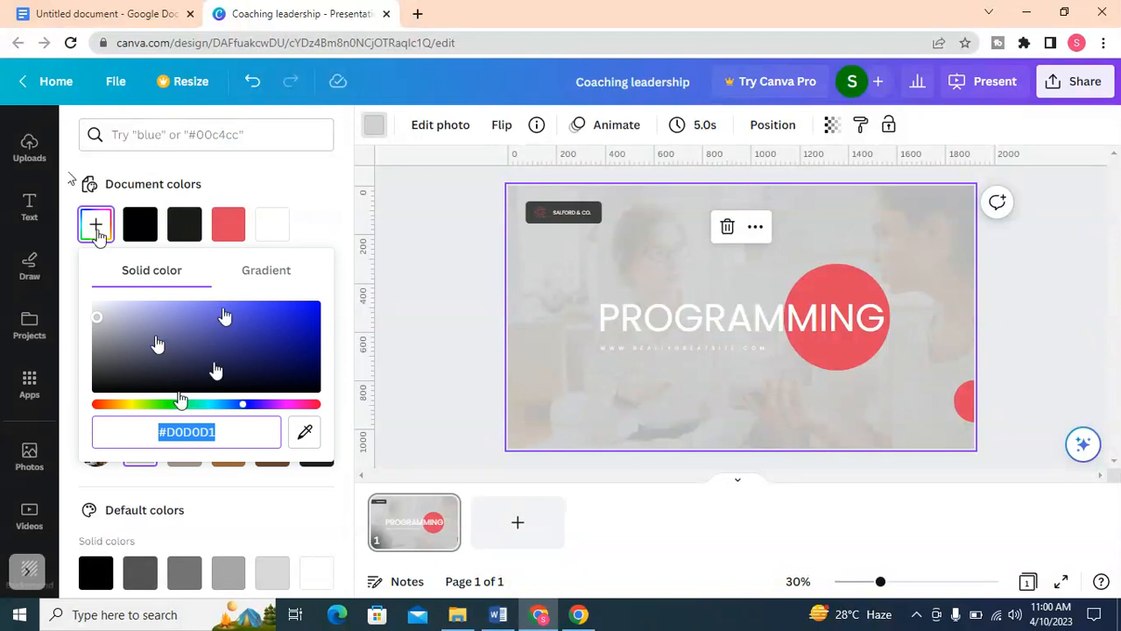
pyautogui.moveTo(178, 405); pyautogui.dragTo(123, 406)
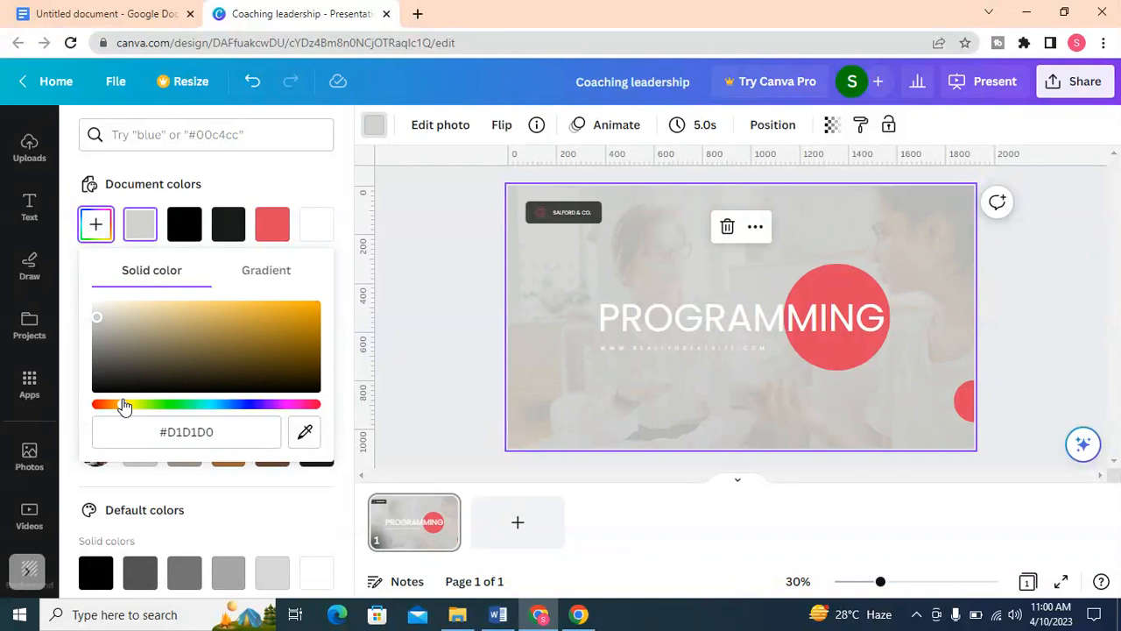
pyautogui.moveTo(194, 316)
pyautogui.mouseDown()
pyautogui.moveTo(184, 298)
pyautogui.moveTo(210, 294)
pyautogui.mouseUp()
pyautogui.moveTo(265, 325)
pyautogui.mouseDown()
pyautogui.moveTo(306, 306)
pyautogui.moveTo(238, 295)
pyautogui.moveTo(190, 323)
pyautogui.moveTo(122, 407)
pyautogui.mouseUp()
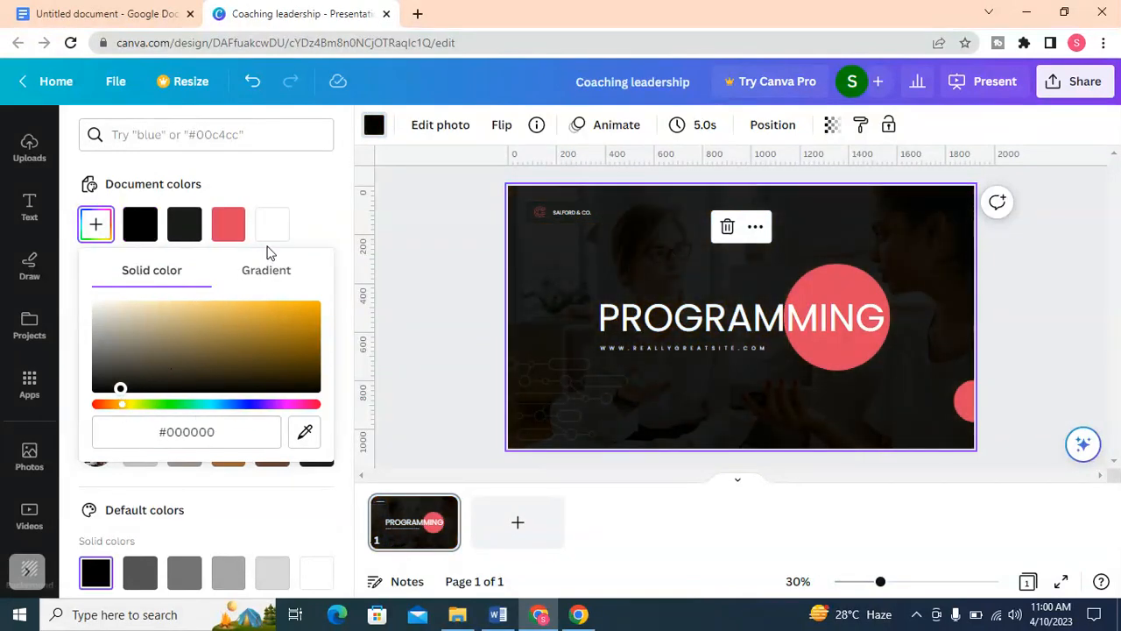
pyautogui.click(275, 198)
pyautogui.click(277, 452)
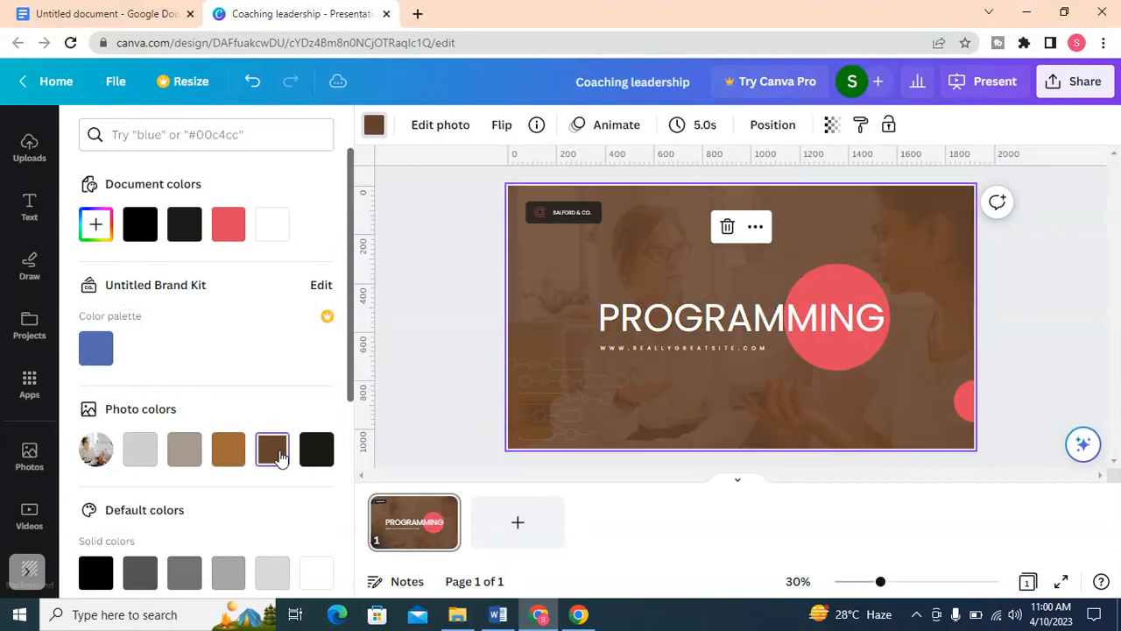
# - Recolor the large red circle behind the title text to the dark blue default color
pyautogui.click(843, 281)
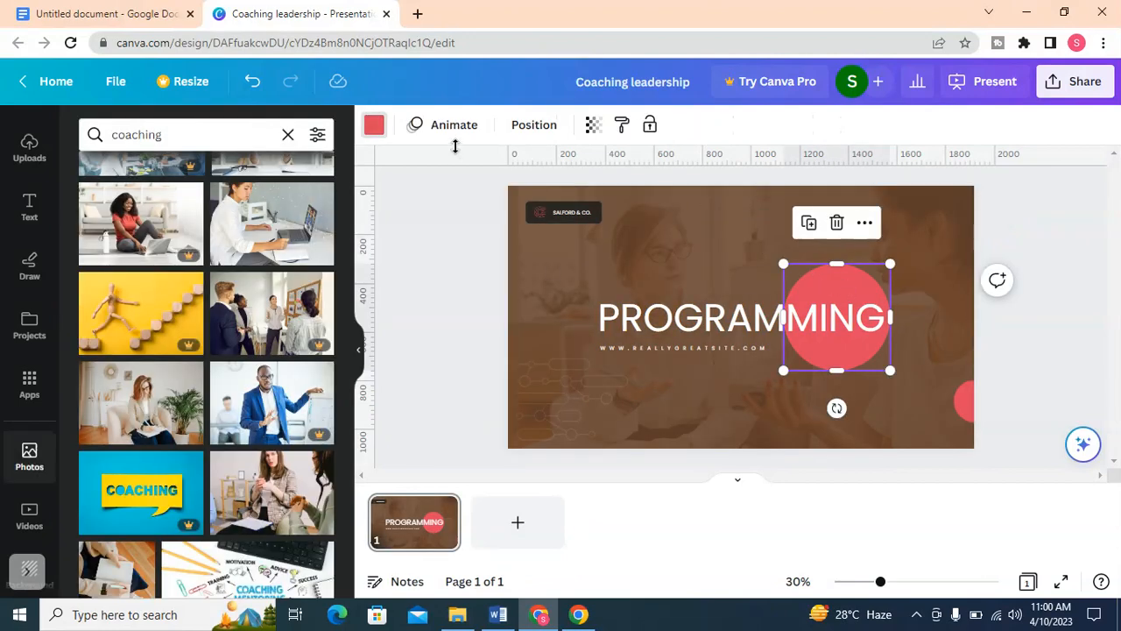
pyautogui.click(374, 125)
pyautogui.scroll(-3, 263, 375)
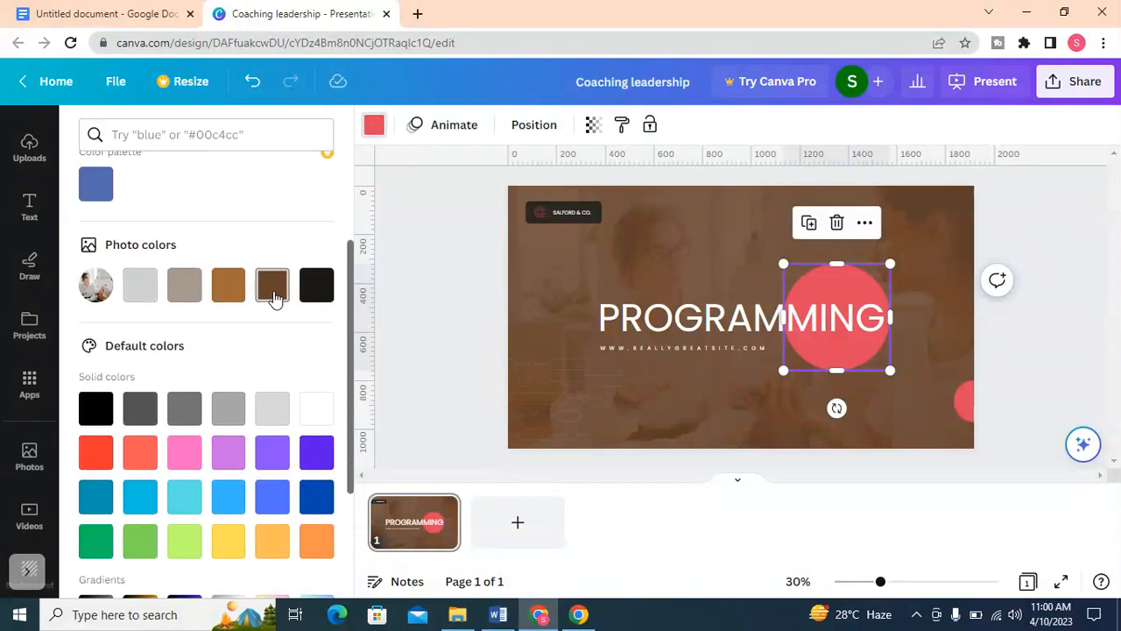
pyautogui.scroll(-2, 166, 403)
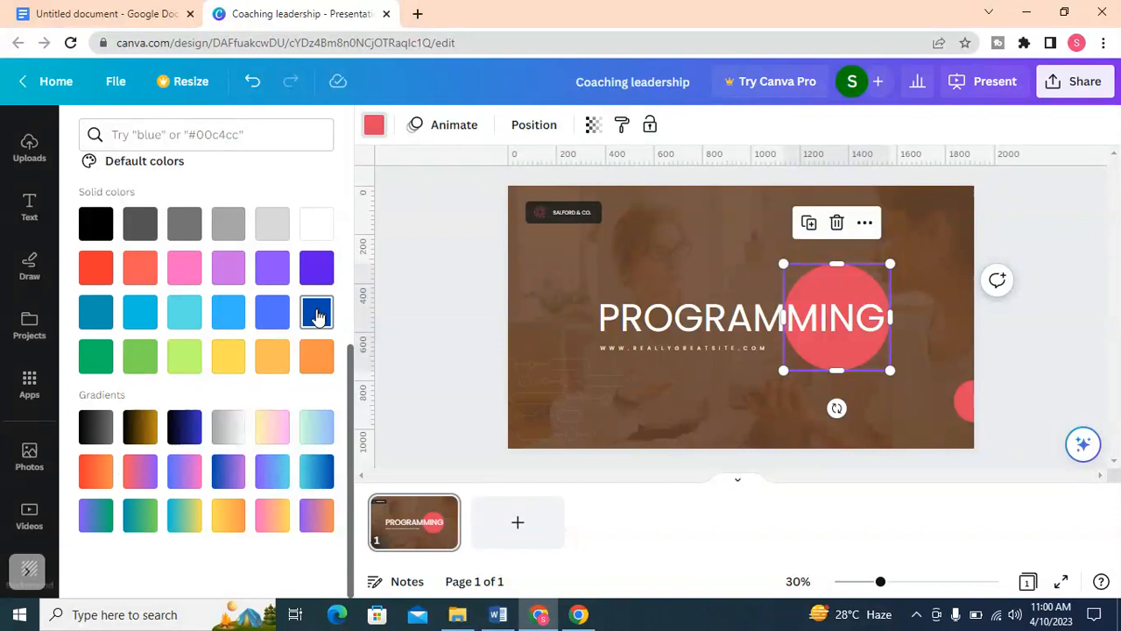
pyautogui.click(316, 313)
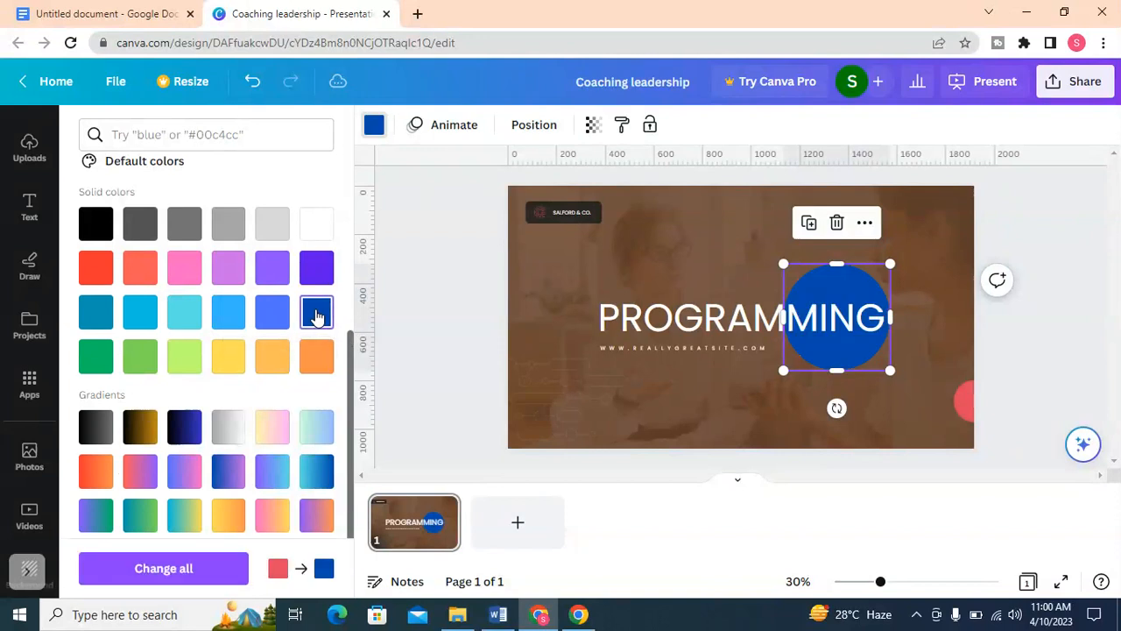
# - Set the large circle behind the title text to the custom light blue #8DABD4
pyautogui.click(673, 226)
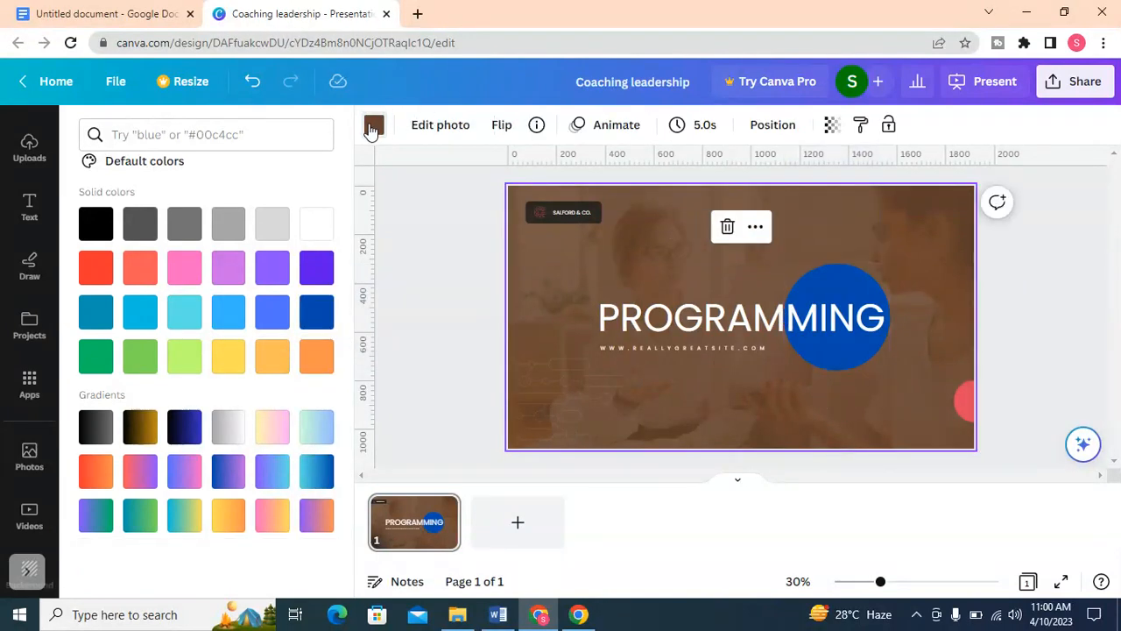
pyautogui.click(861, 274)
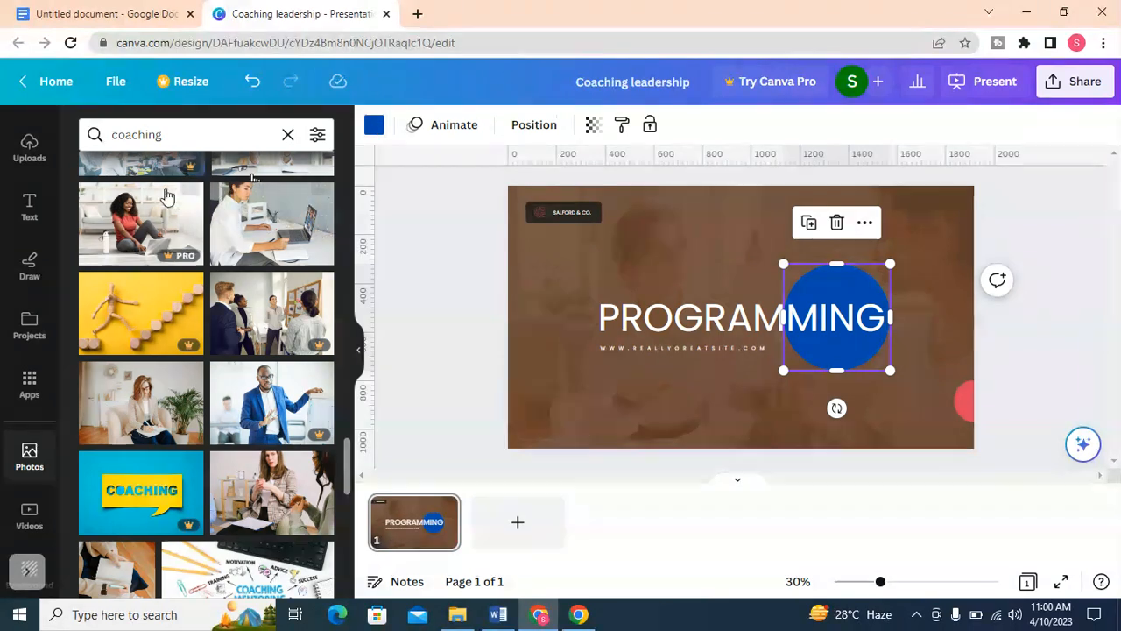
pyautogui.scroll(-3, 265, 256)
pyautogui.click(374, 126)
pyautogui.scroll(-4, 135, 340)
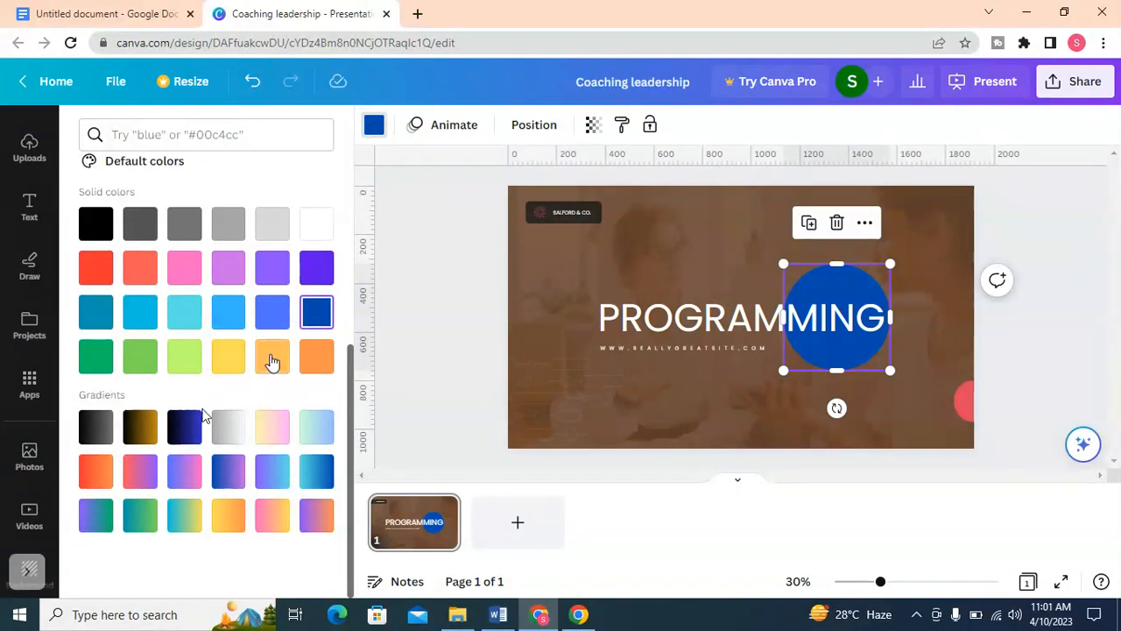
pyautogui.scroll(2, 101, 289)
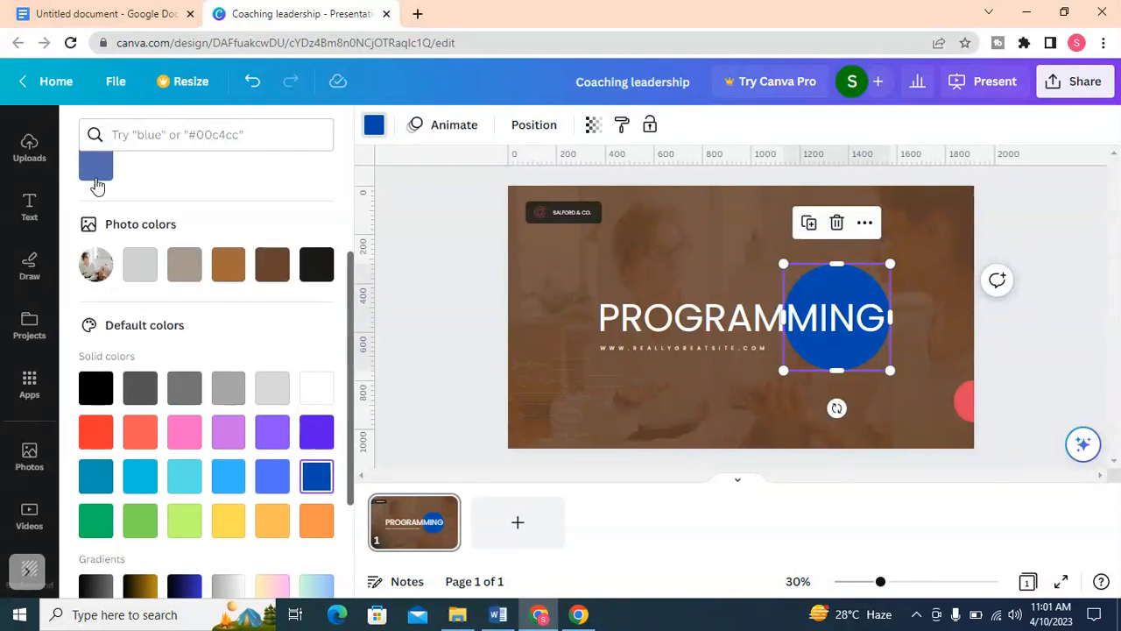
pyautogui.scroll(3, 95, 262)
pyautogui.click(97, 225)
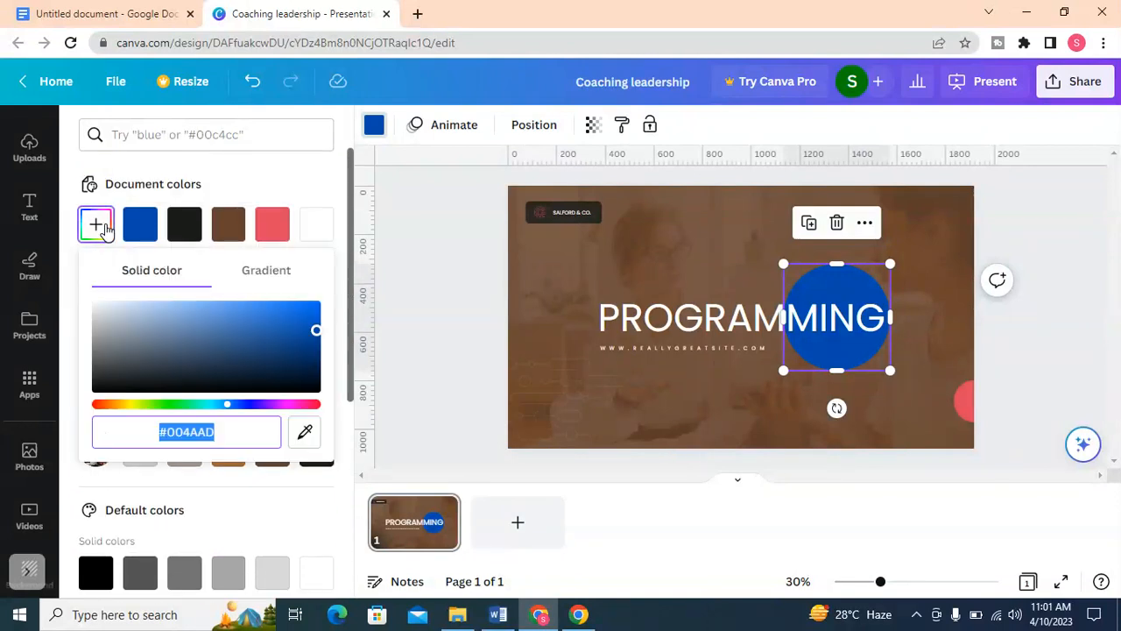
pyautogui.click(170, 320)
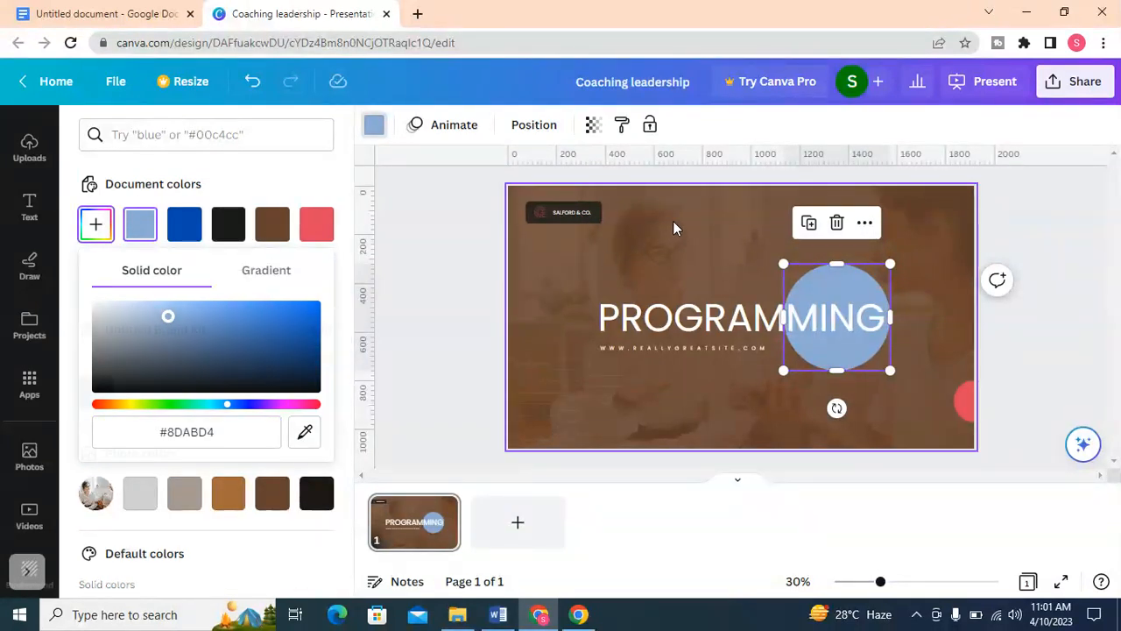
# - Try near-black, orange-brown and dark brown on the title slide's background, then apply the dark photo color #1c1916
pyautogui.click(560, 281)
pyautogui.click(377, 133)
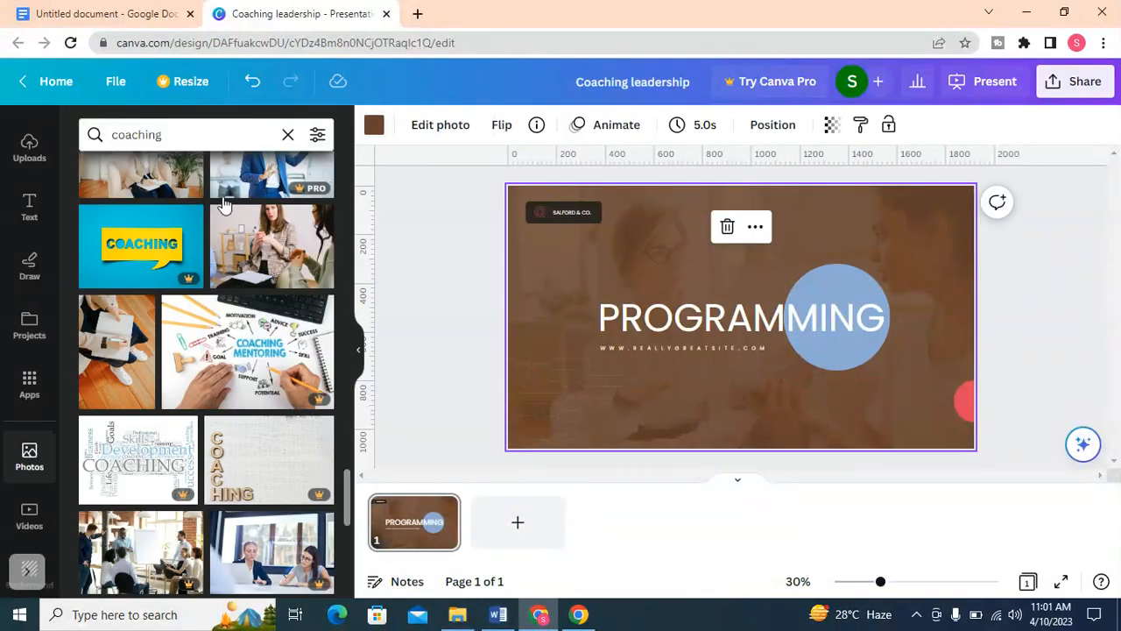
pyautogui.click(374, 125)
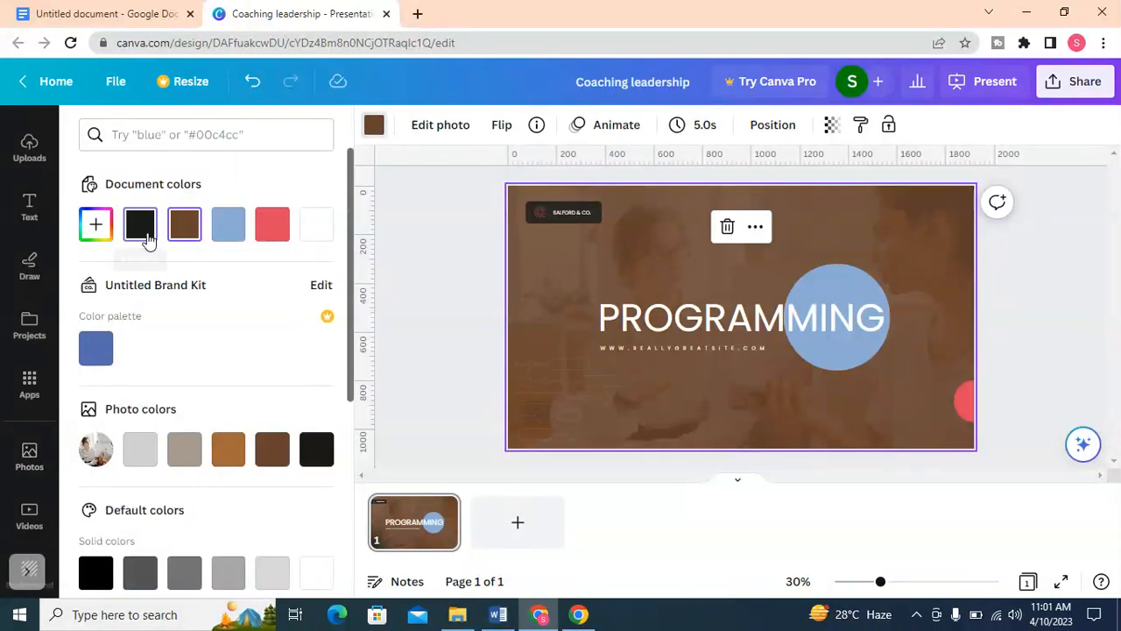
pyautogui.click(140, 225)
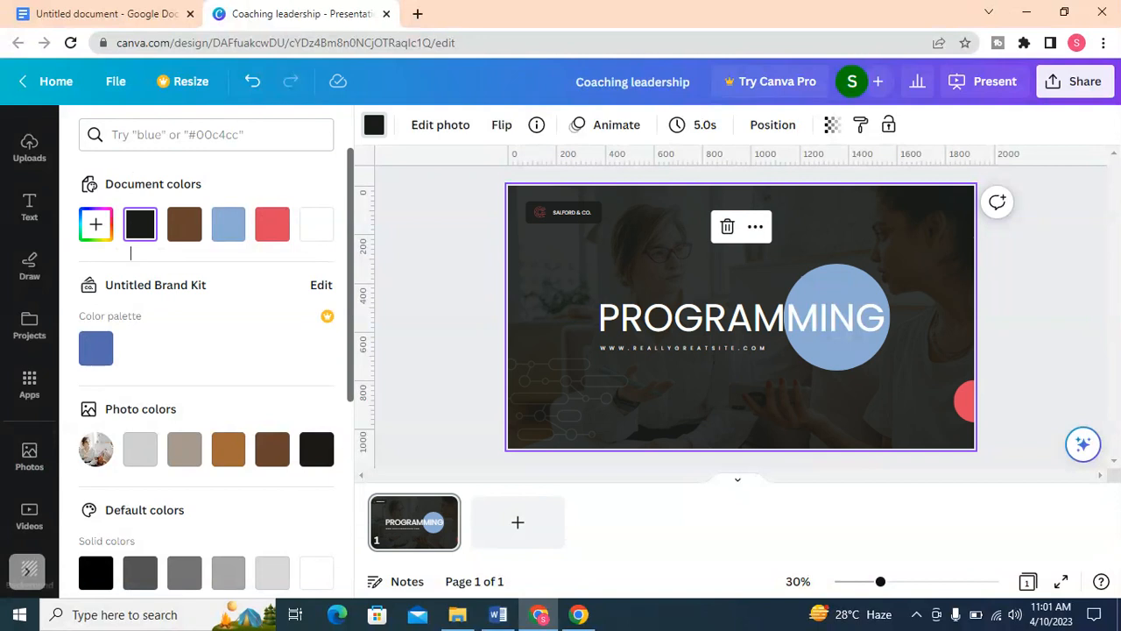
pyautogui.click(182, 452)
pyautogui.click(221, 460)
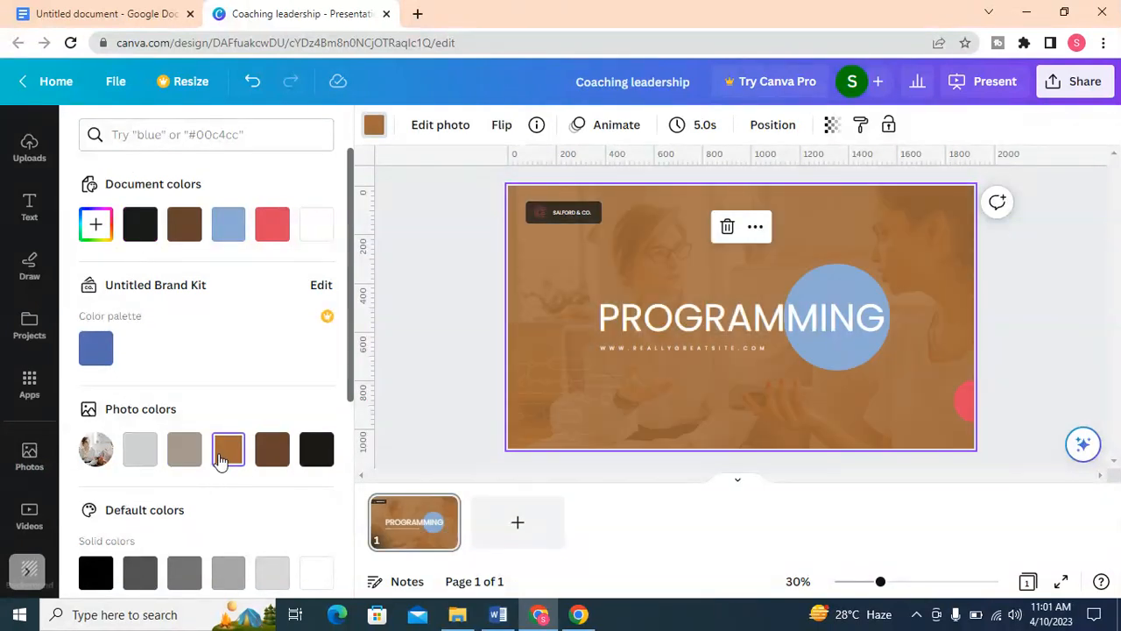
pyautogui.click(286, 463)
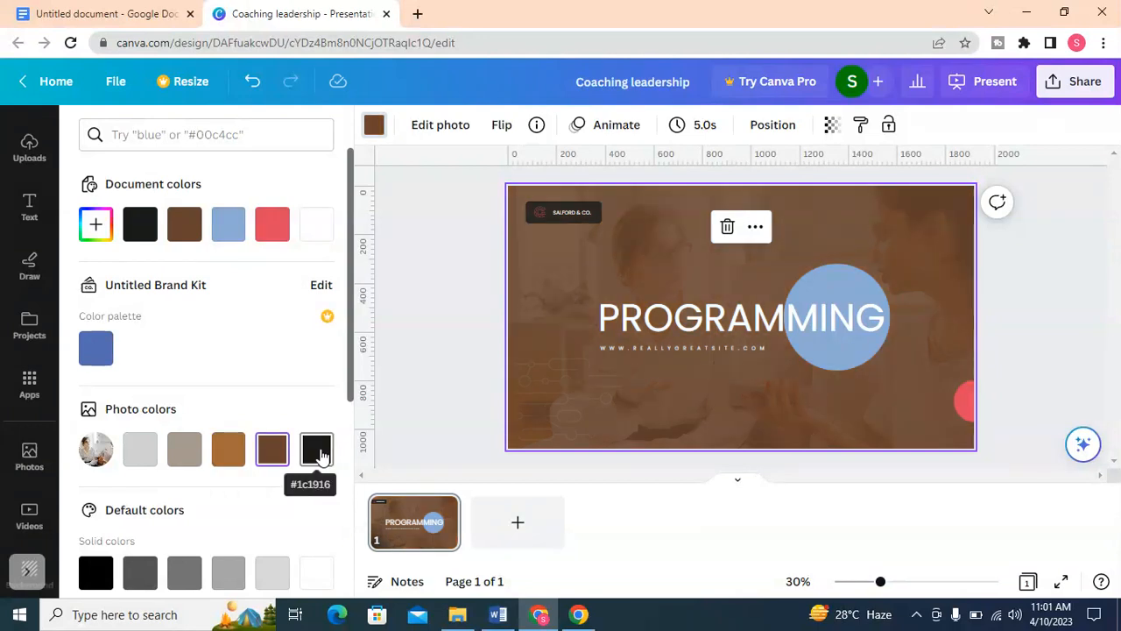
pyautogui.click(319, 454)
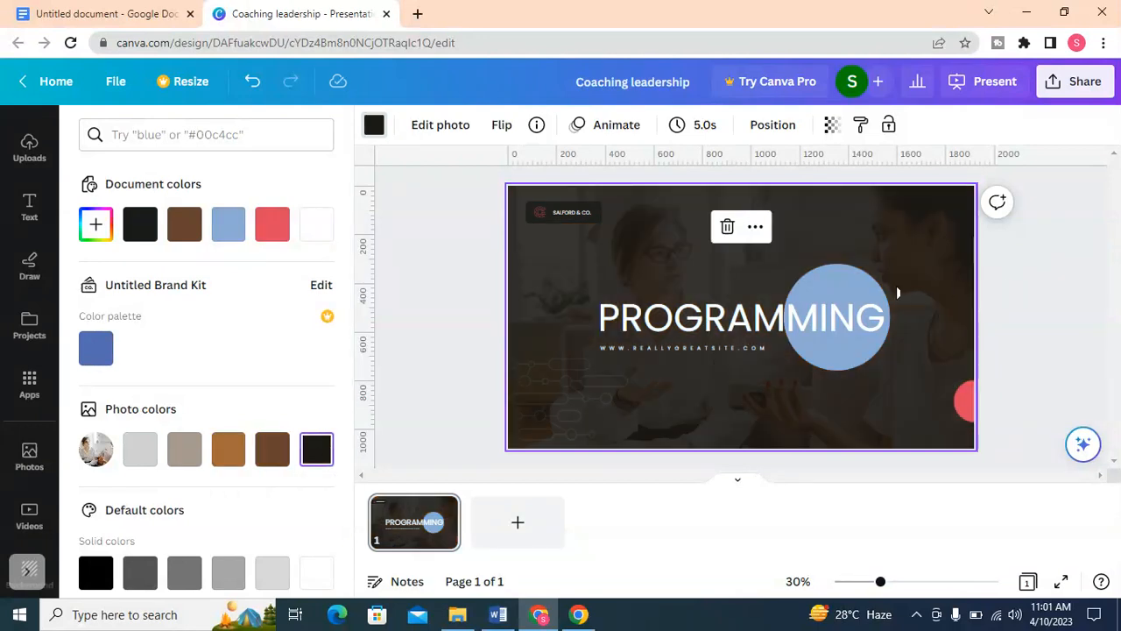
# - Recolor the small red circle at the slide's right edge to the light blue document color
pyautogui.click(870, 295)
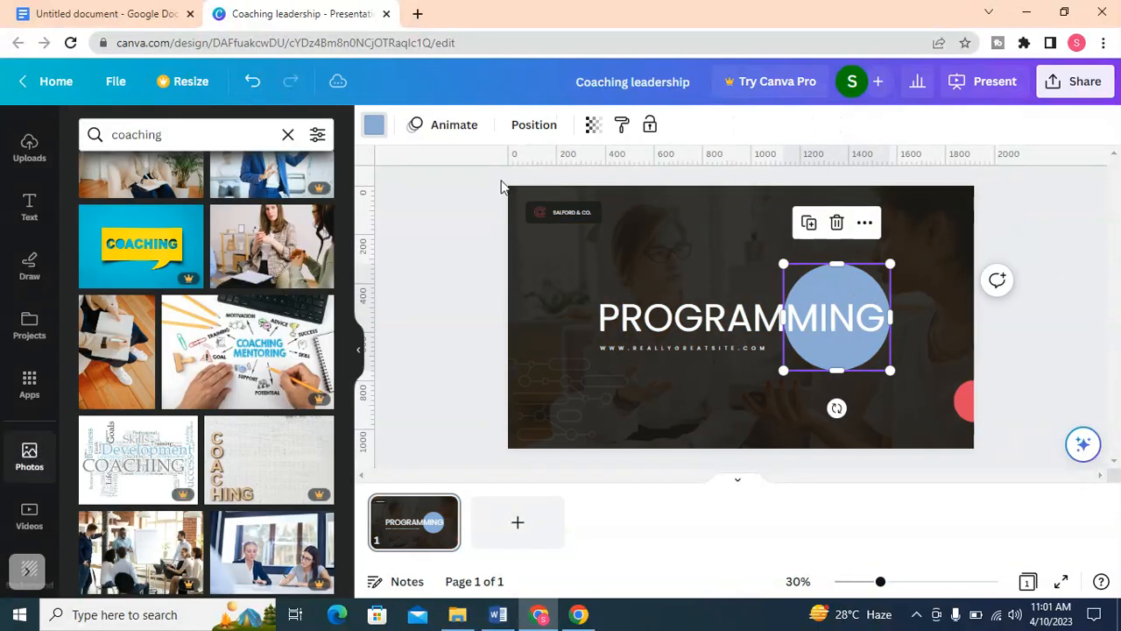
pyautogui.click(374, 127)
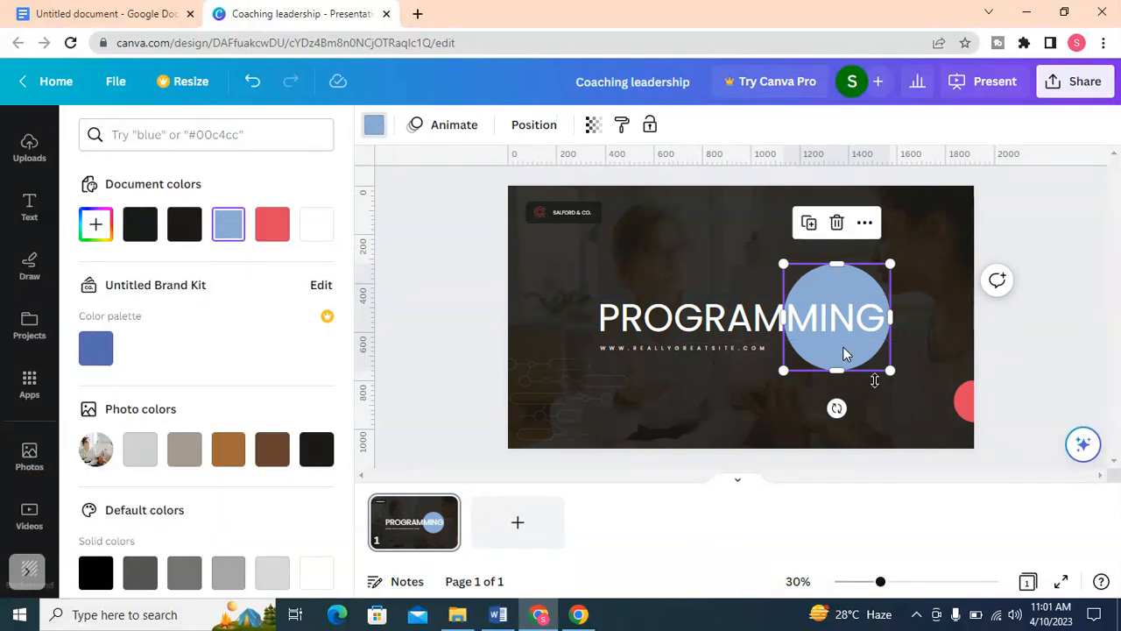
pyautogui.click(966, 401)
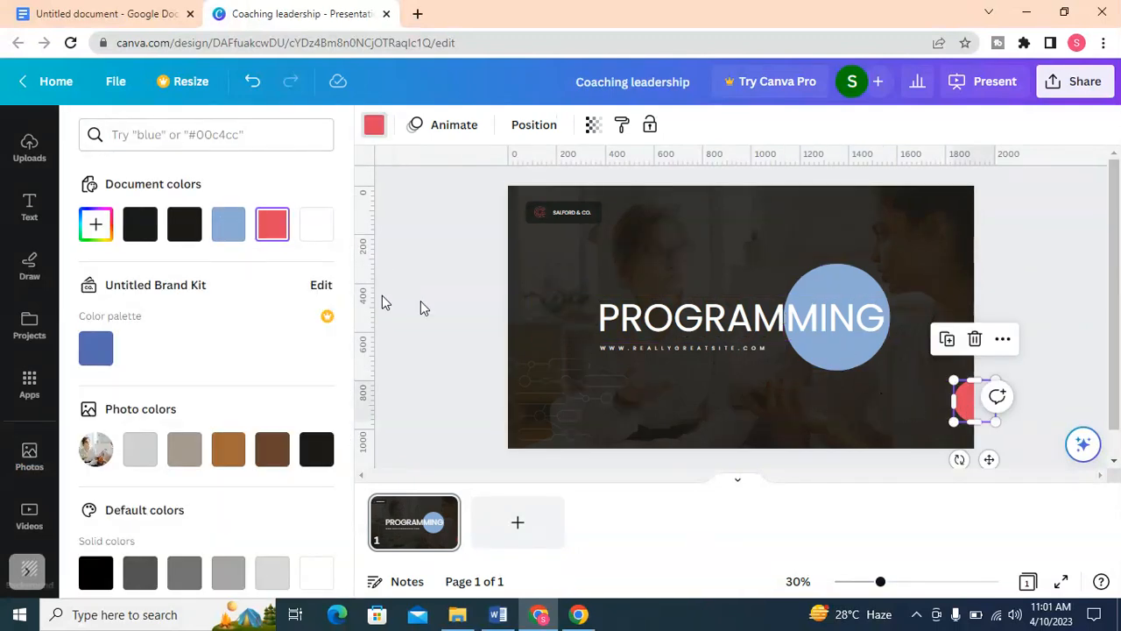
pyautogui.click(229, 229)
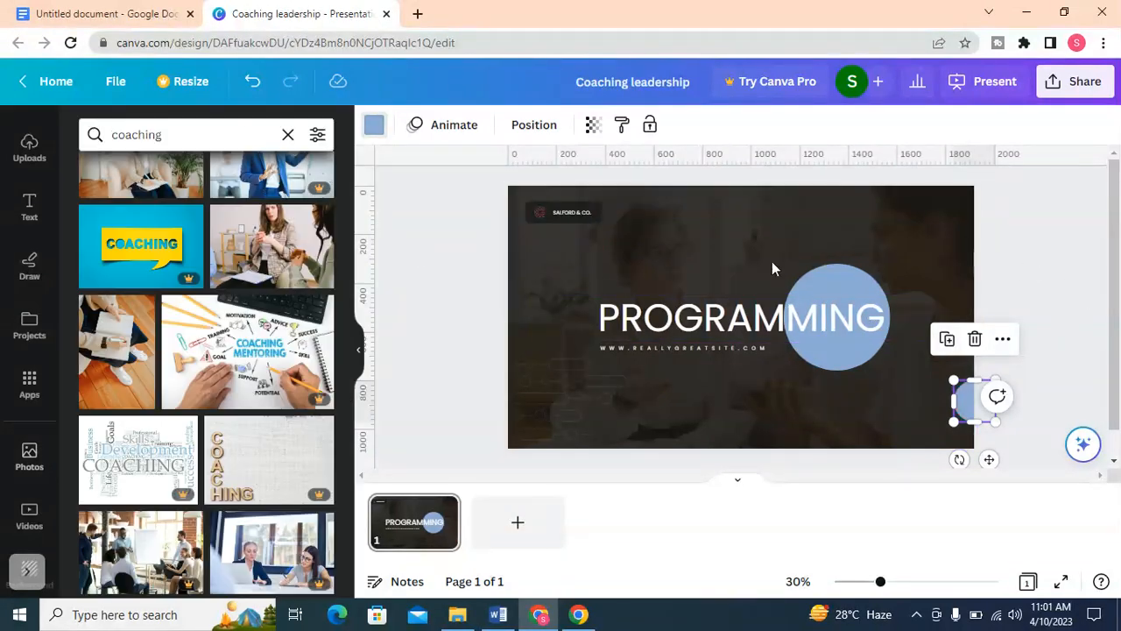
# - Set the title slide's background to the custom light orange #FFBA76
pyautogui.click(736, 261)
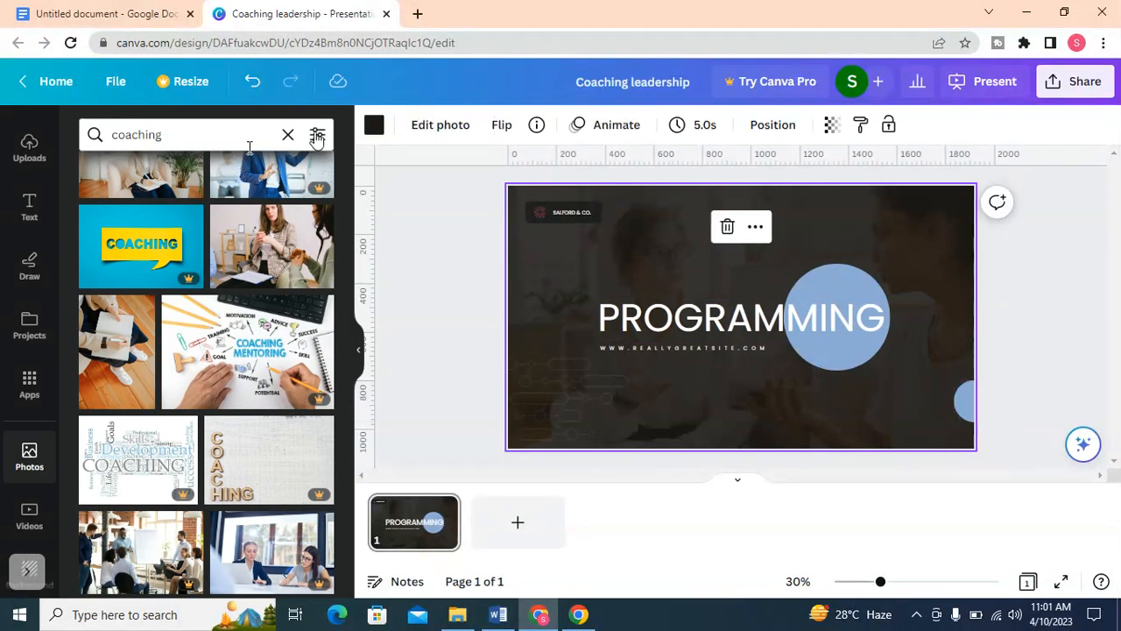
pyautogui.click(374, 128)
pyautogui.scroll(-4, 158, 333)
pyautogui.scroll(4, 101, 203)
pyautogui.click(96, 224)
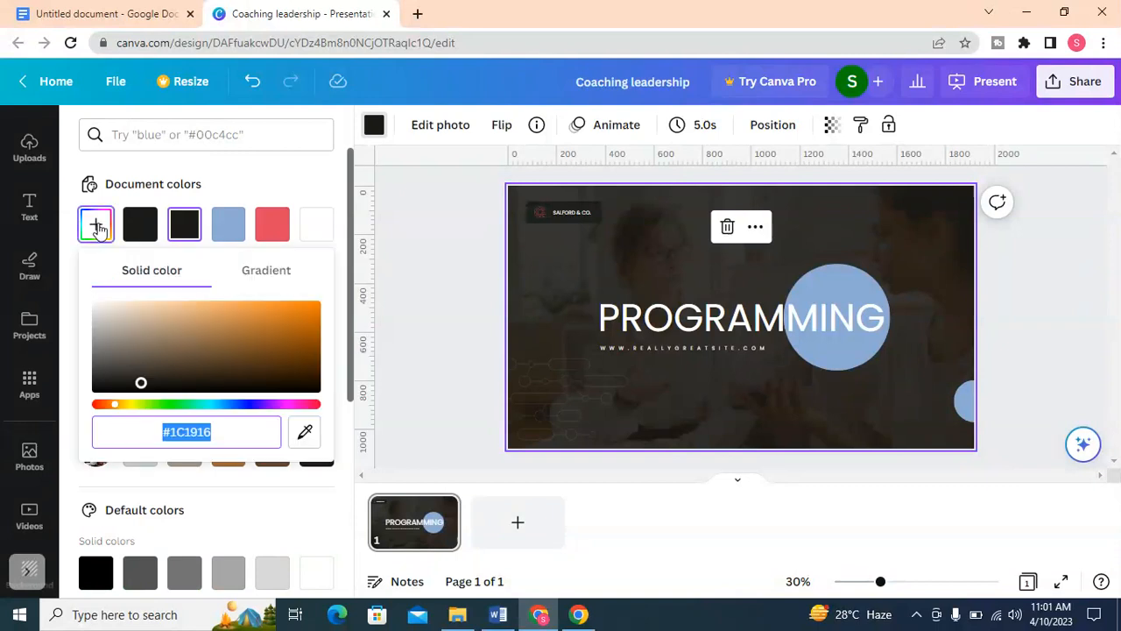
pyautogui.moveTo(196, 322); pyautogui.dragTo(211, 278)
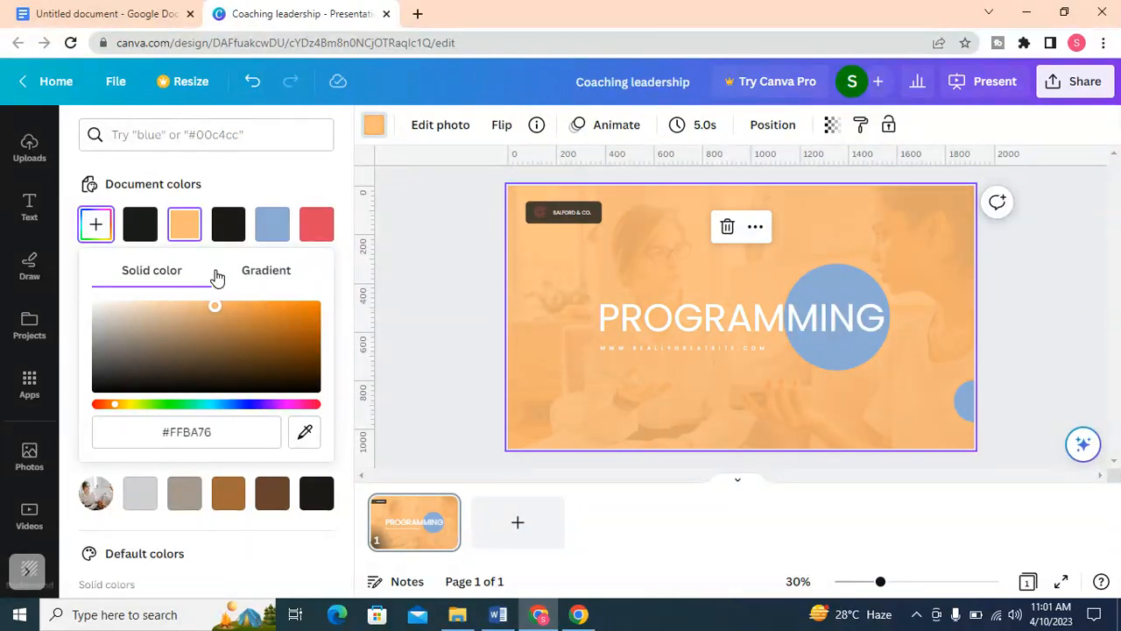
pyautogui.click(440, 272)
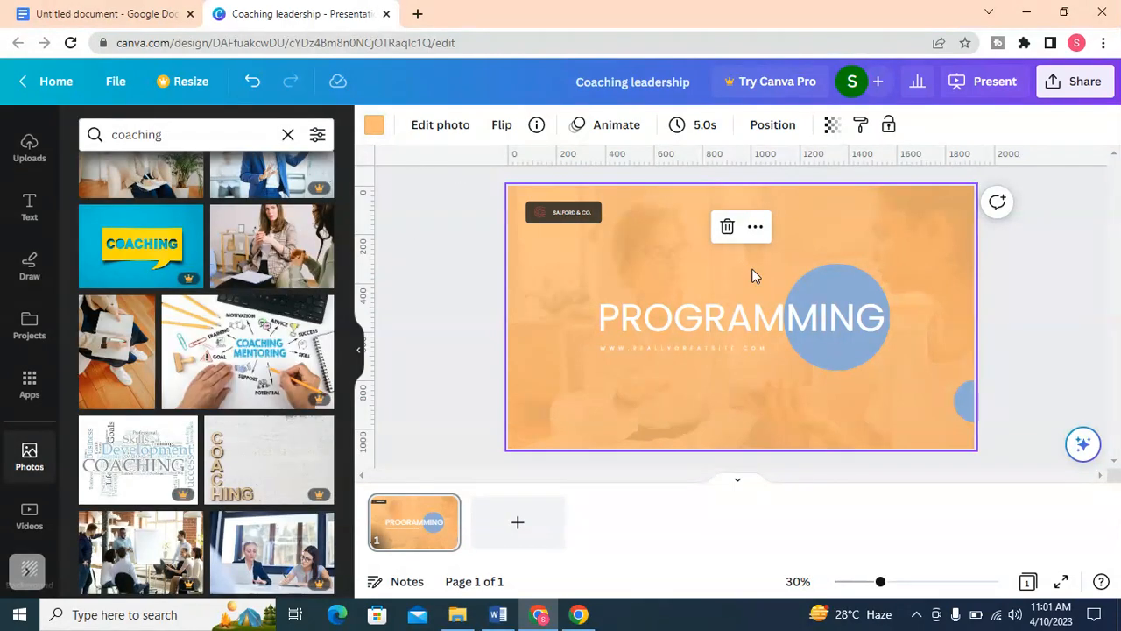
# - Recolor the large circle behind the title text to the dark brown photo color
pyautogui.click(864, 294)
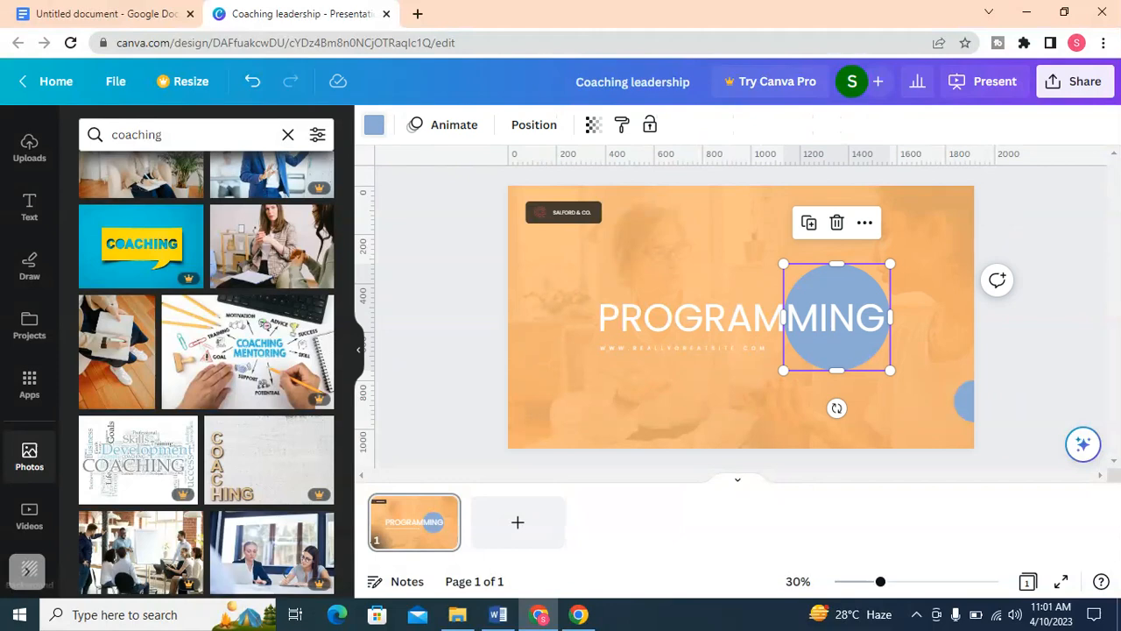
pyautogui.click(374, 124)
pyautogui.click(273, 456)
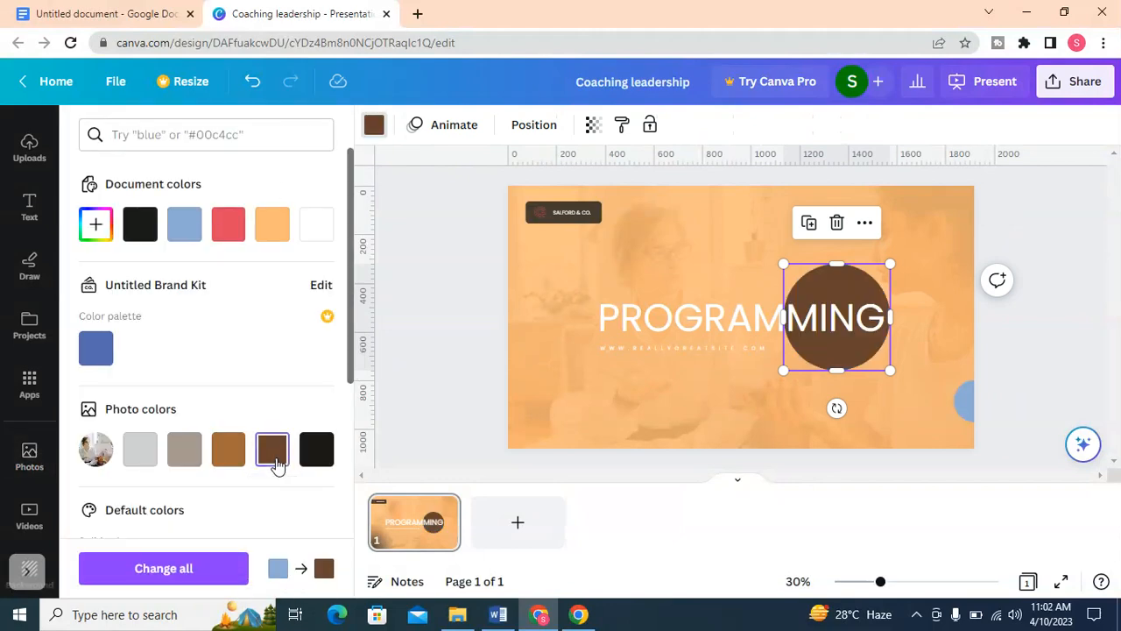
pyautogui.scroll(-2, 245, 428)
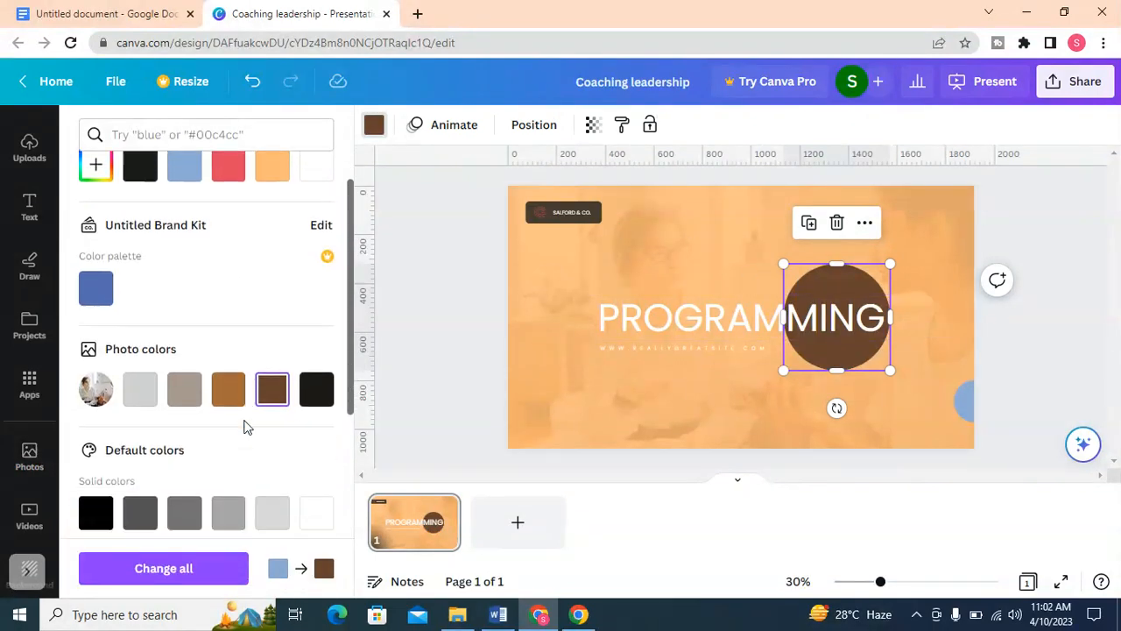
pyautogui.scroll(-2, 159, 371)
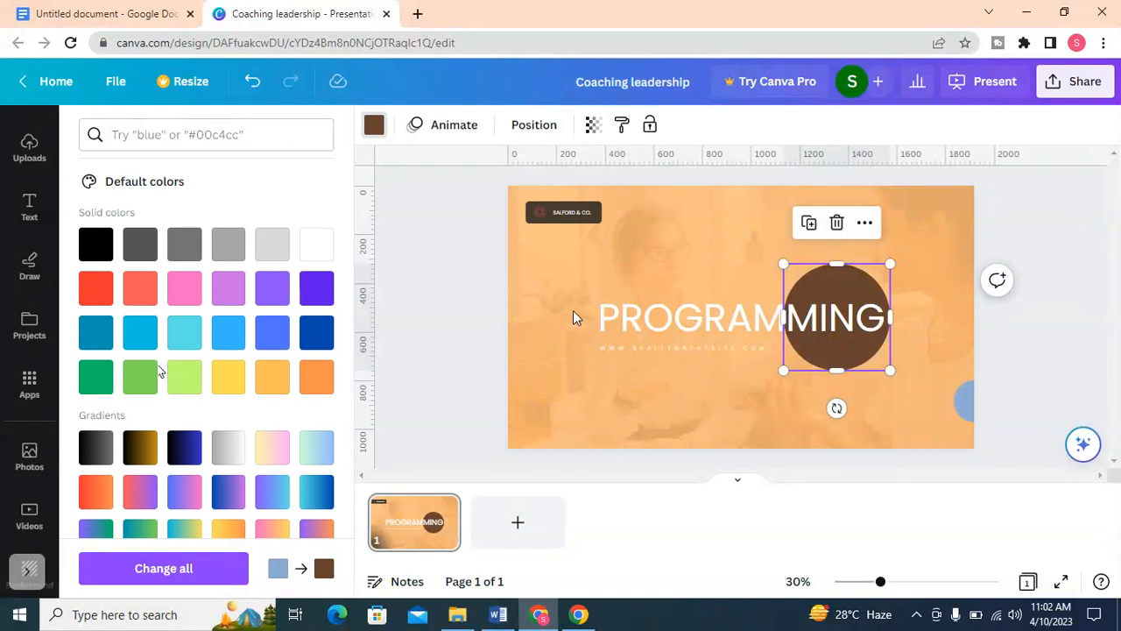
# - Set the transparency of the title slide's background photo to 30
pyautogui.click(603, 257)
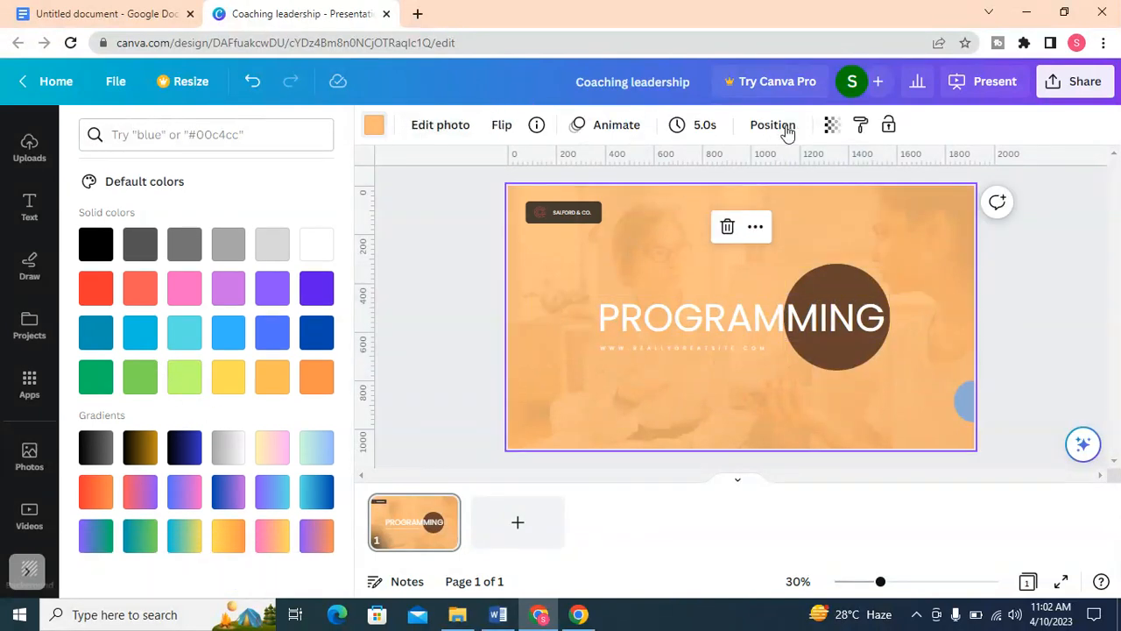
pyautogui.click(832, 124)
pyautogui.moveTo(704, 200)
pyautogui.mouseDown()
pyautogui.moveTo(688, 192)
pyautogui.moveTo(722, 197)
pyautogui.mouseUp()
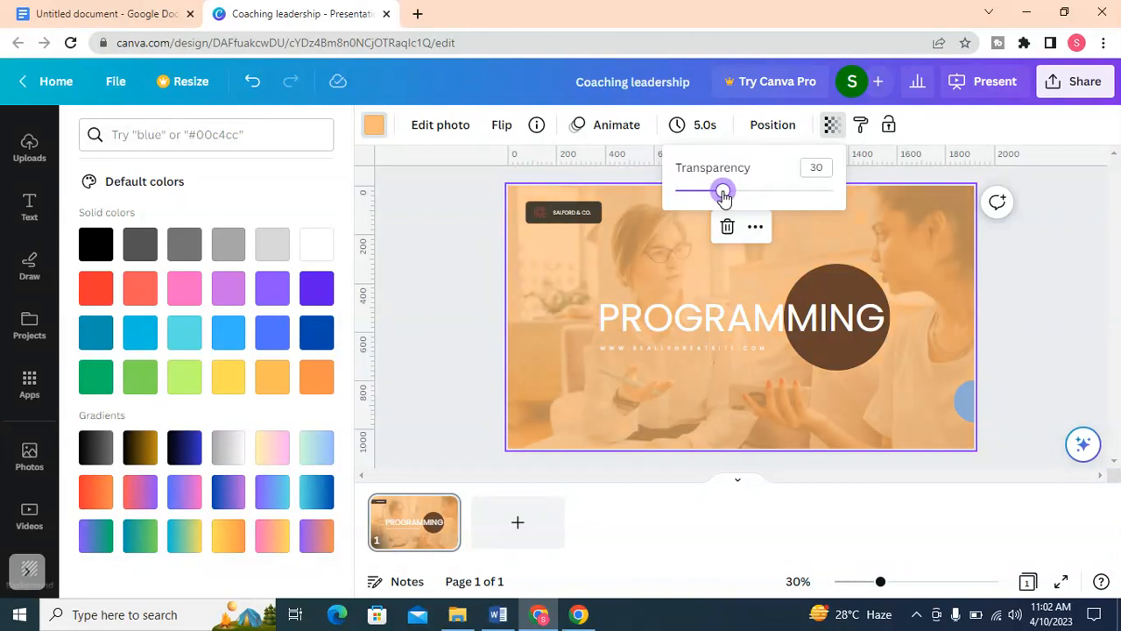
# - Search the presentation templates for "life coaching"
pyautogui.click(1067, 290)
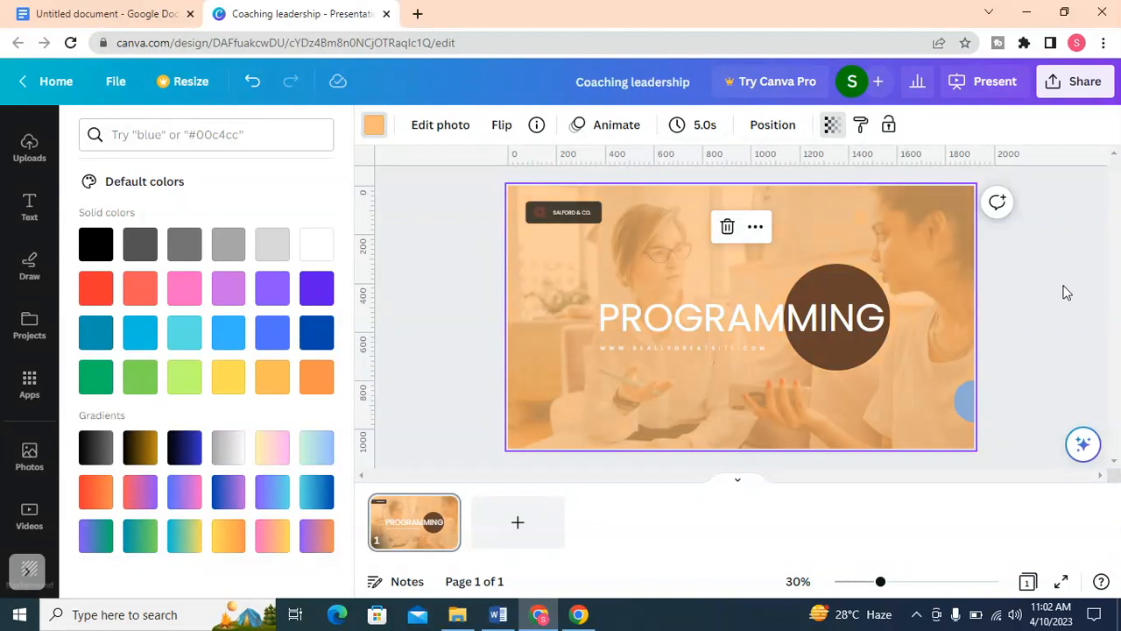
pyautogui.click(563, 212)
pyautogui.scroll(3, 27, 244)
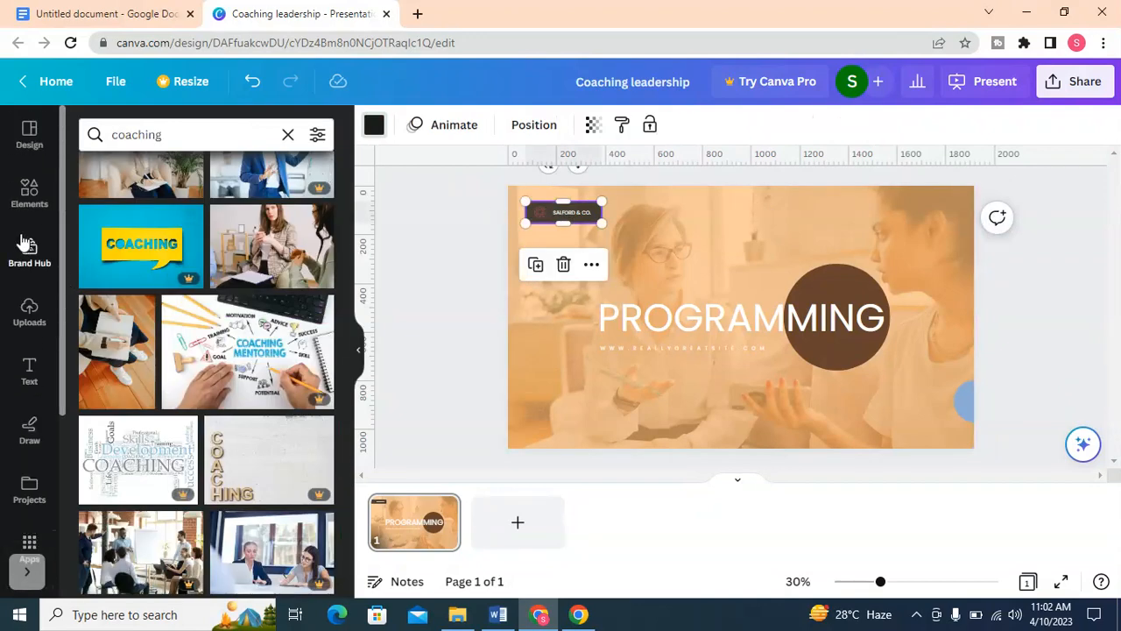
pyautogui.click(28, 134)
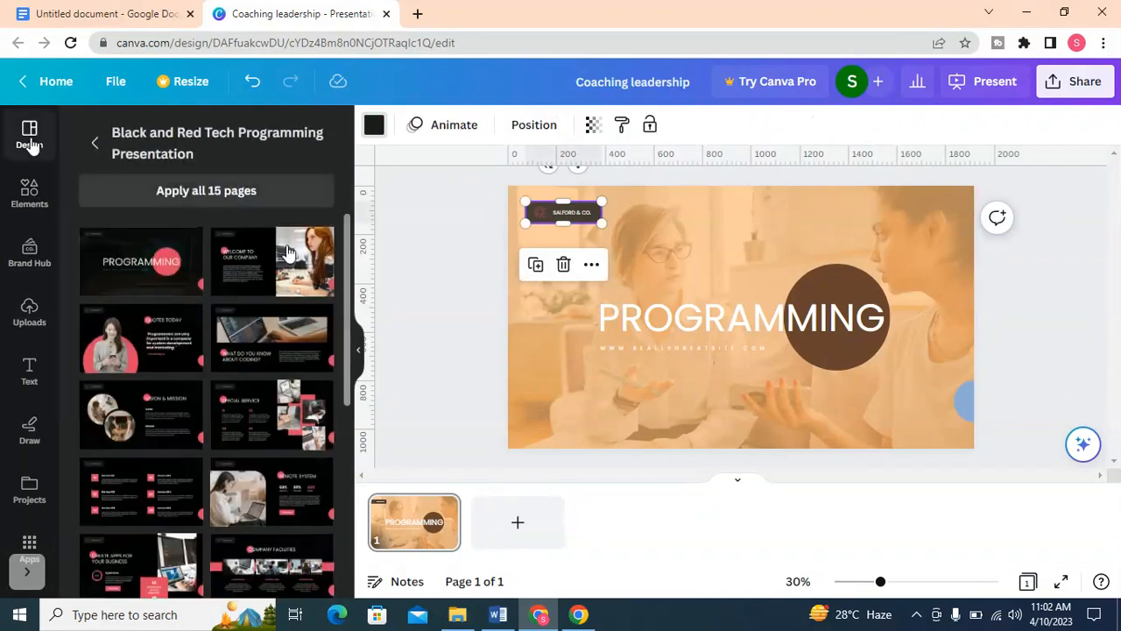
pyautogui.click(99, 143)
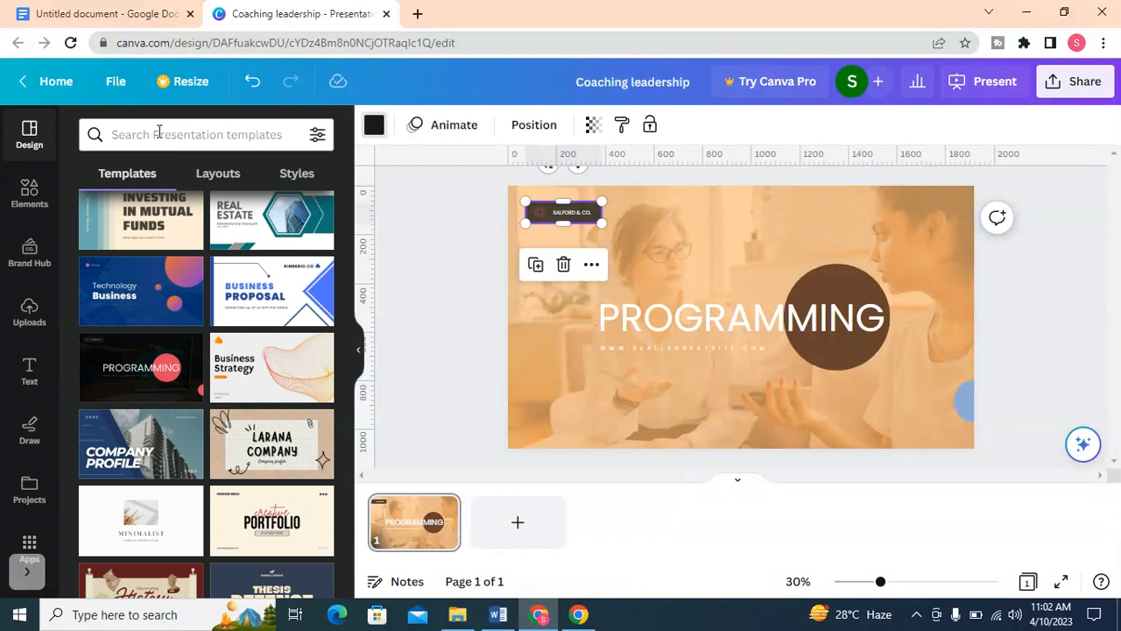
pyautogui.click(159, 131)
pyautogui.write('coach')
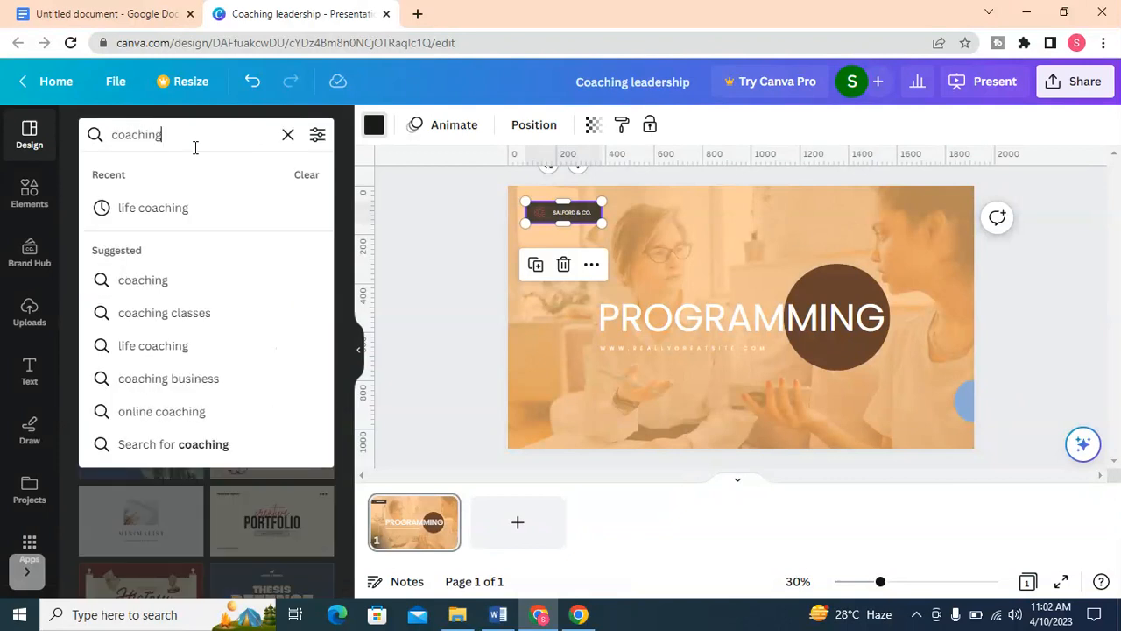
pyautogui.write('ing')
pyautogui.click(151, 204)
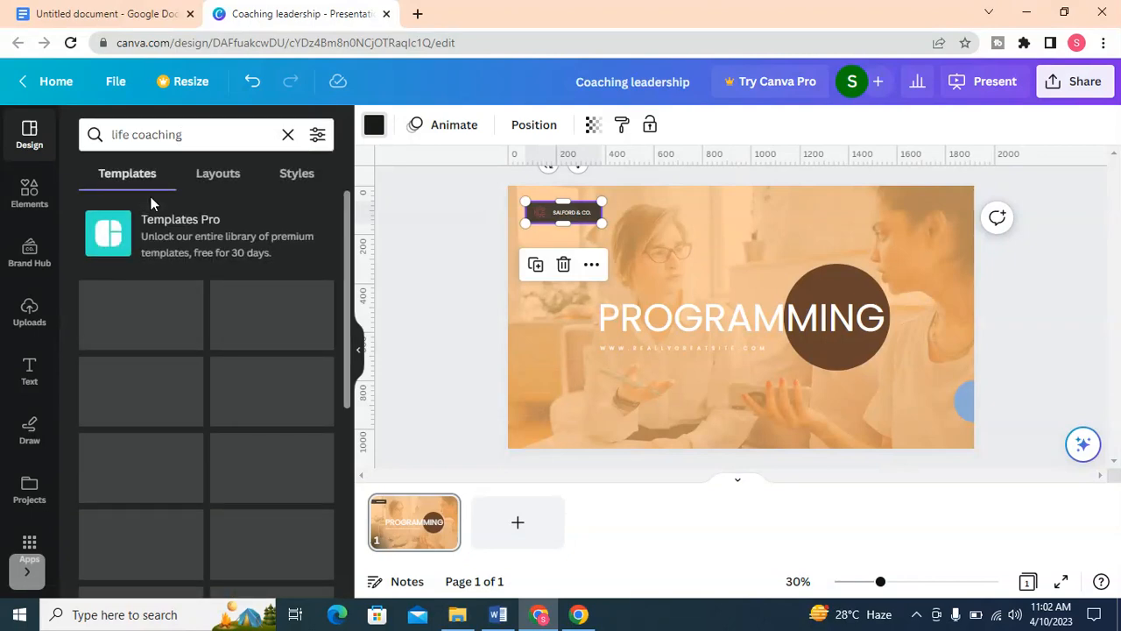
# - Browse the life coaching template results for a design that suits the coaching leadership presentation
pyautogui.scroll(-3, 280, 381)
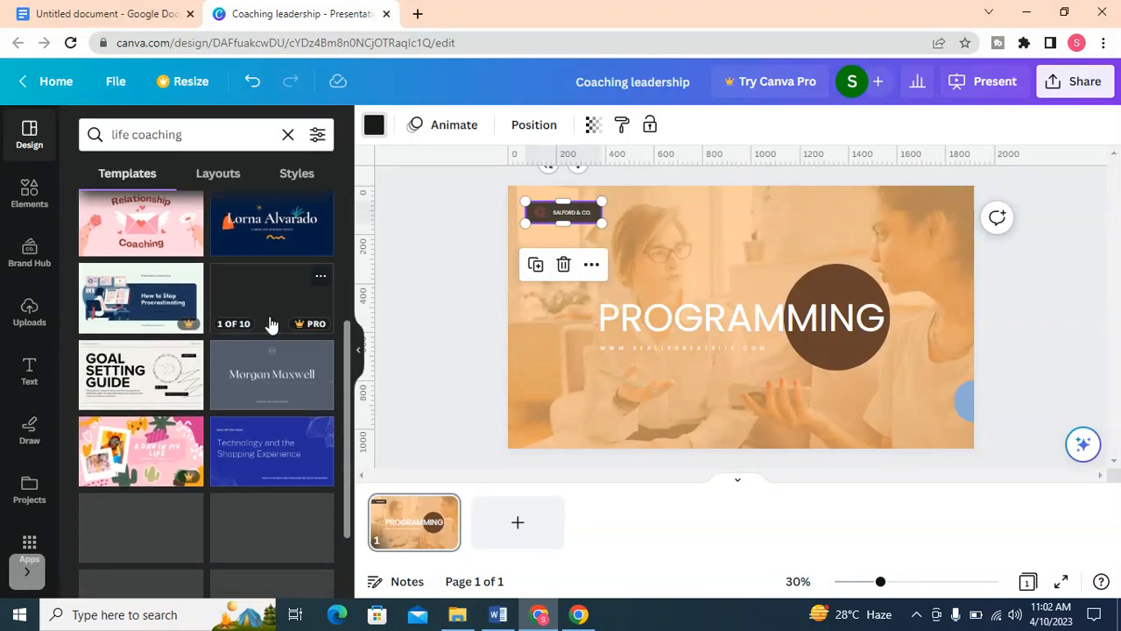
pyautogui.scroll(-3, 154, 451)
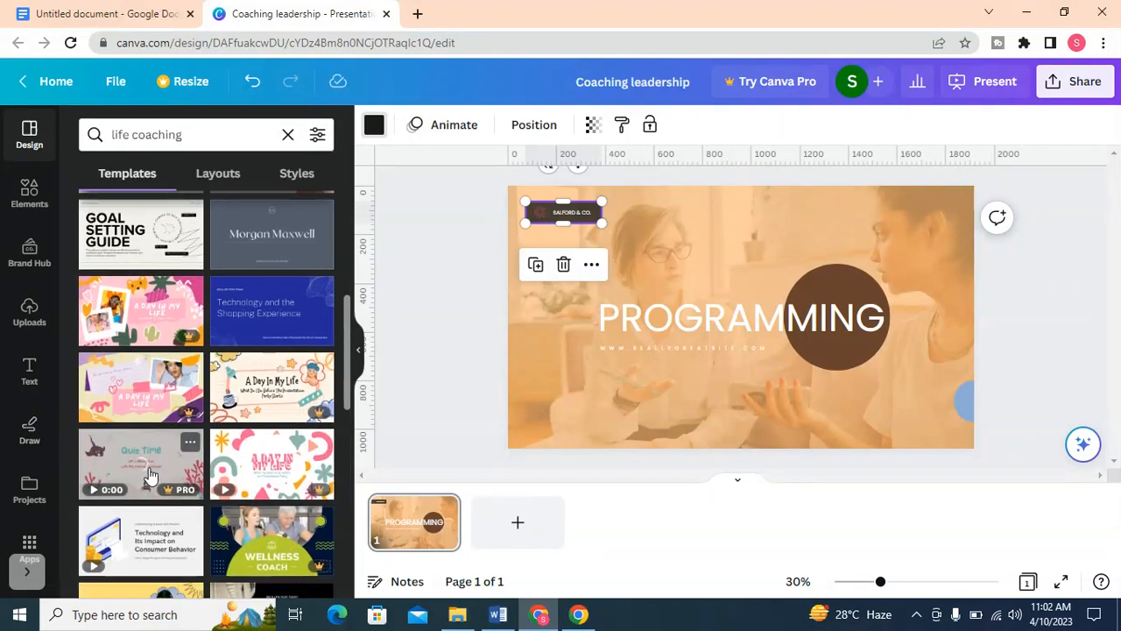
pyautogui.scroll(-5, 149, 473)
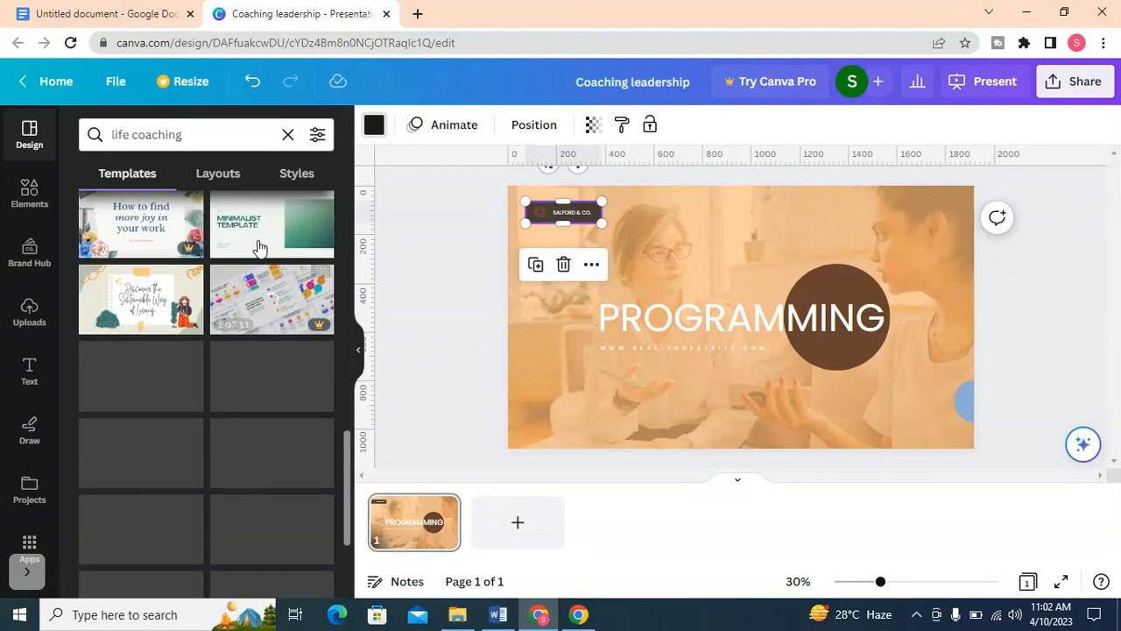
pyautogui.scroll(-2, 244, 499)
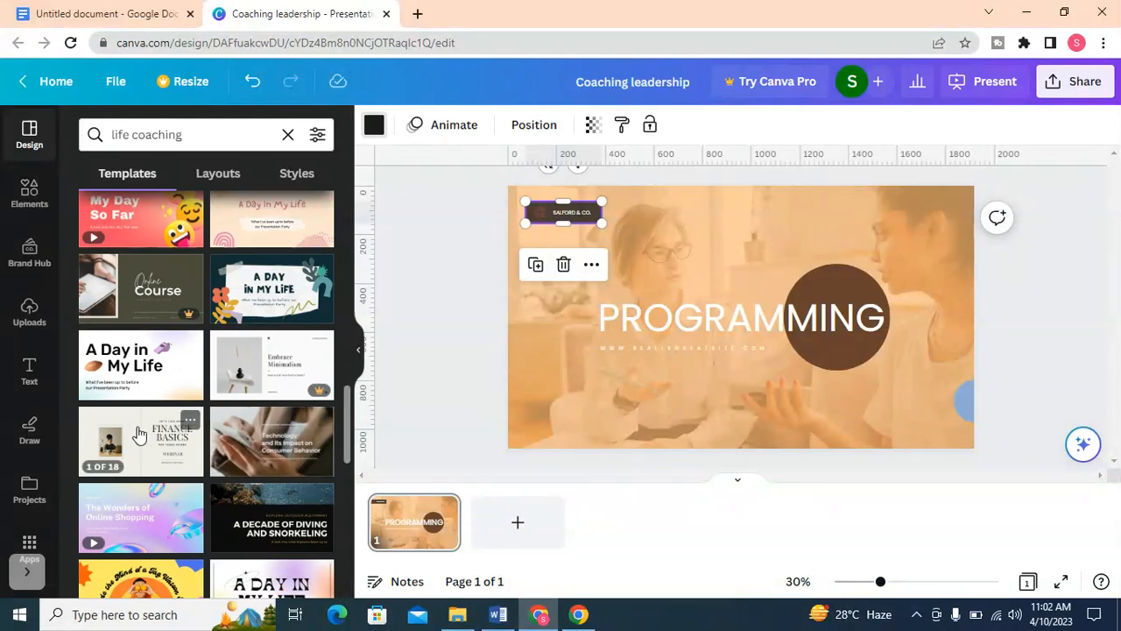
pyautogui.scroll(-2, 137, 435)
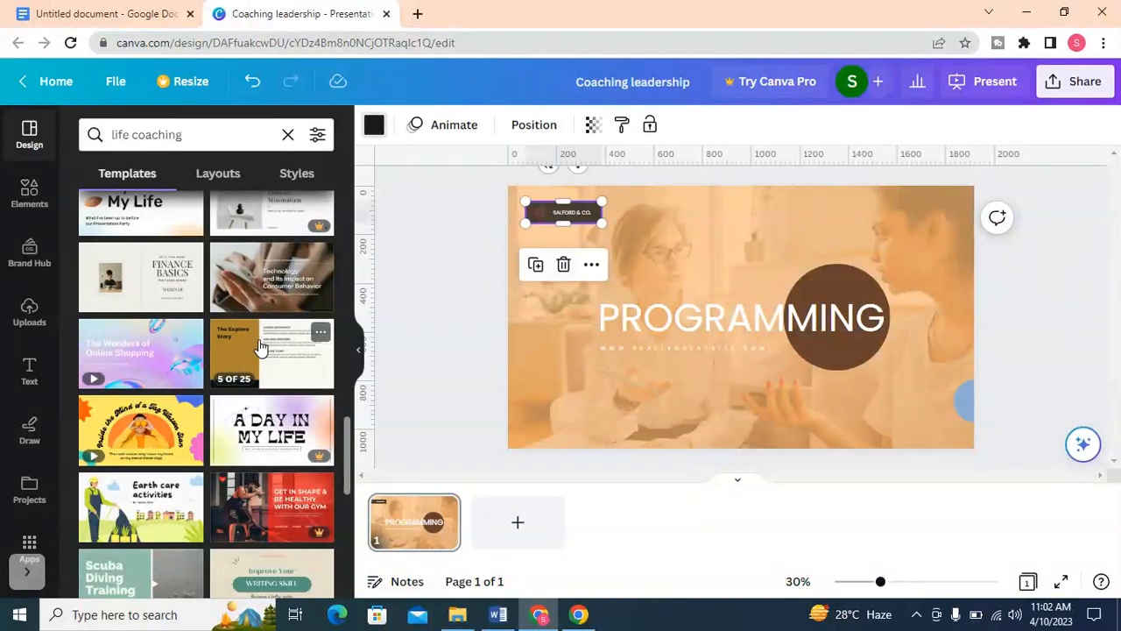
pyautogui.scroll(-4, 158, 421)
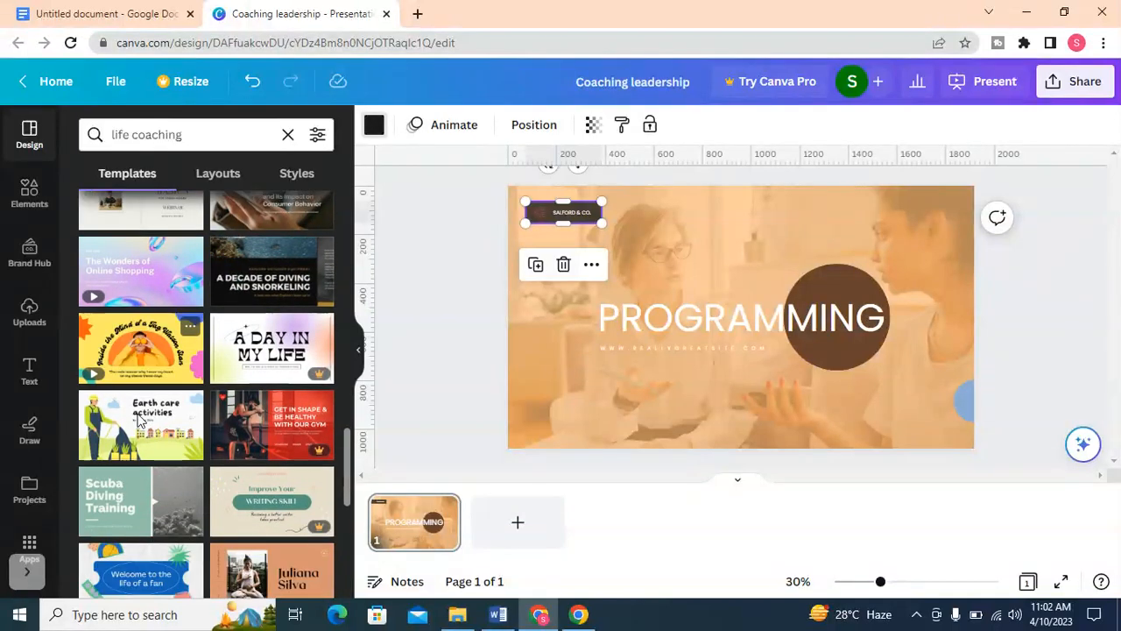
pyautogui.scroll(-2, 112, 460)
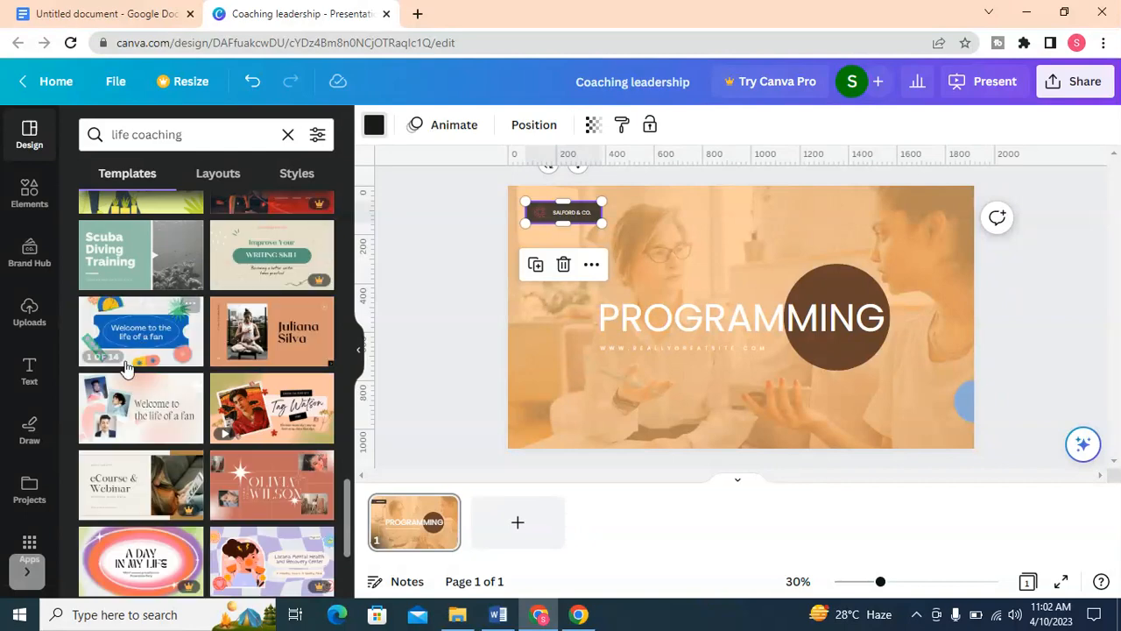
pyautogui.scroll(-6, 291, 443)
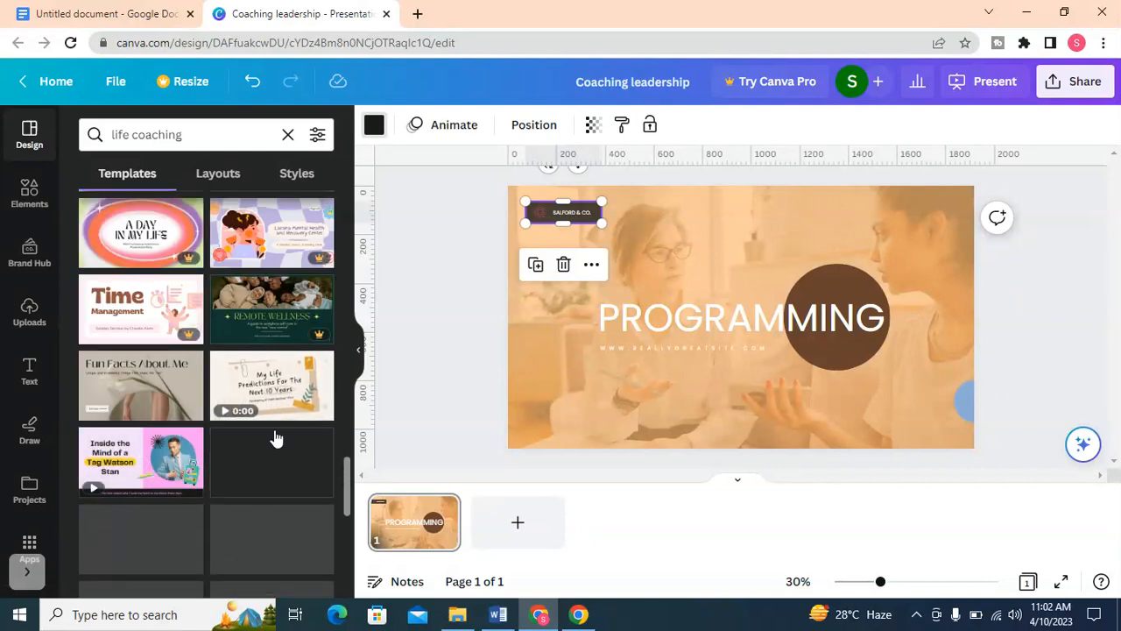
pyautogui.scroll(-2, 257, 455)
pyautogui.scroll(-5, 257, 455)
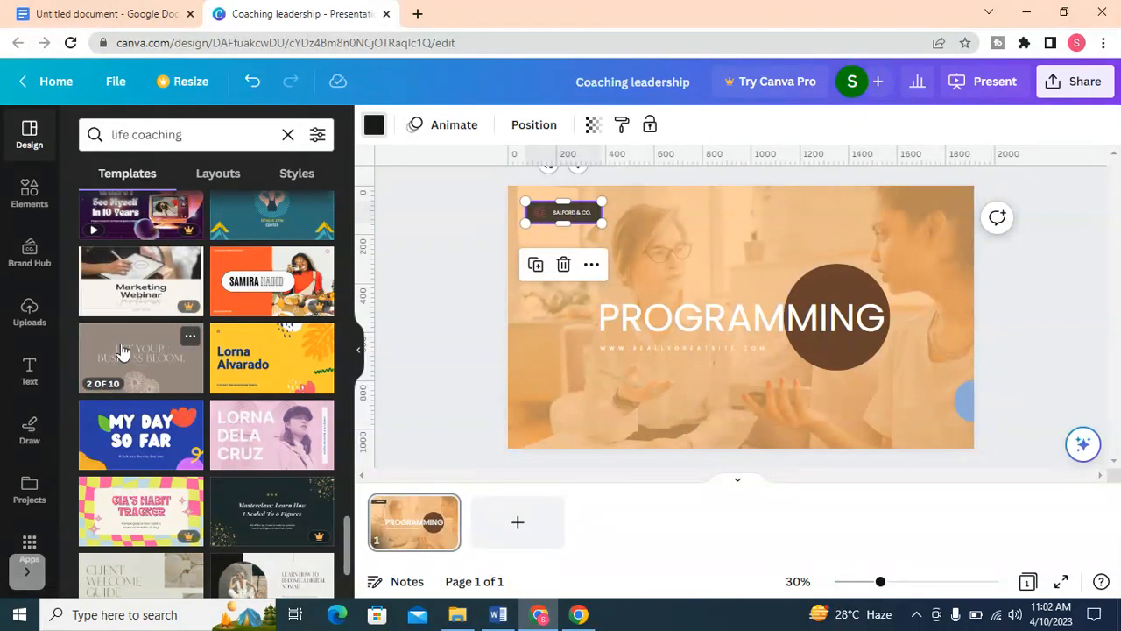
pyautogui.scroll(-2, 314, 412)
pyautogui.scroll(-1, 145, 393)
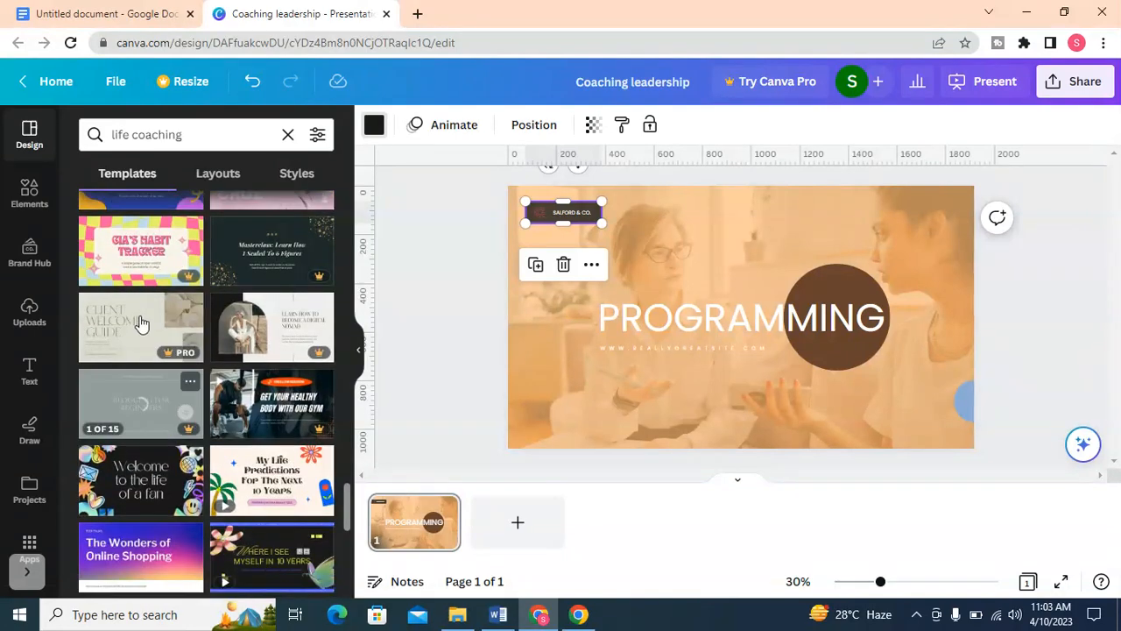
pyautogui.scroll(-5, 143, 321)
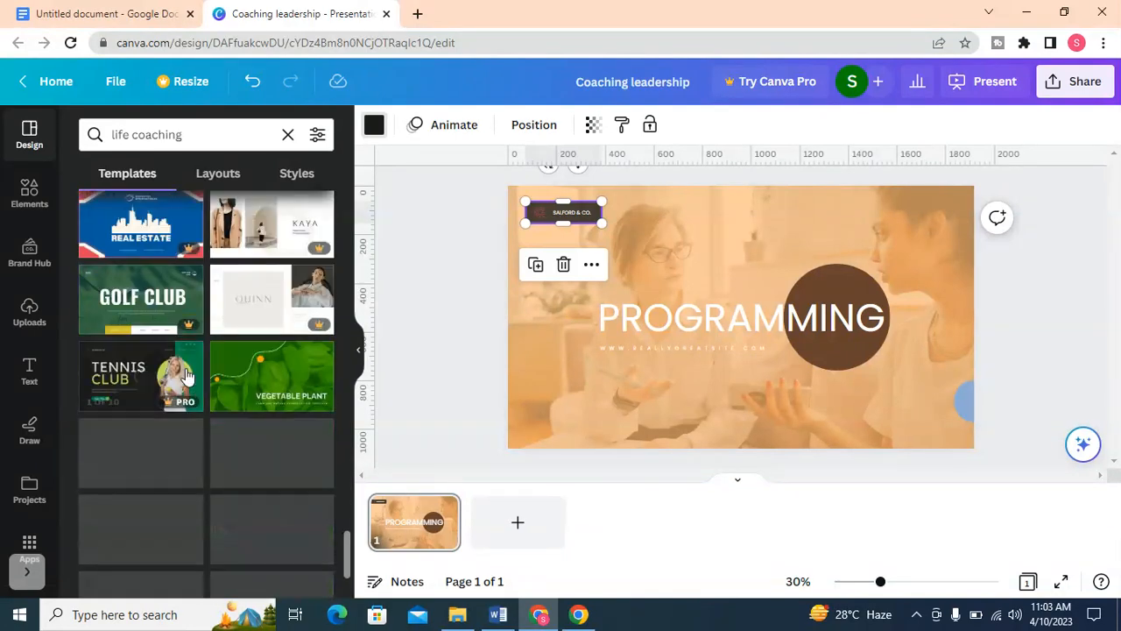
pyautogui.scroll(-5, 219, 395)
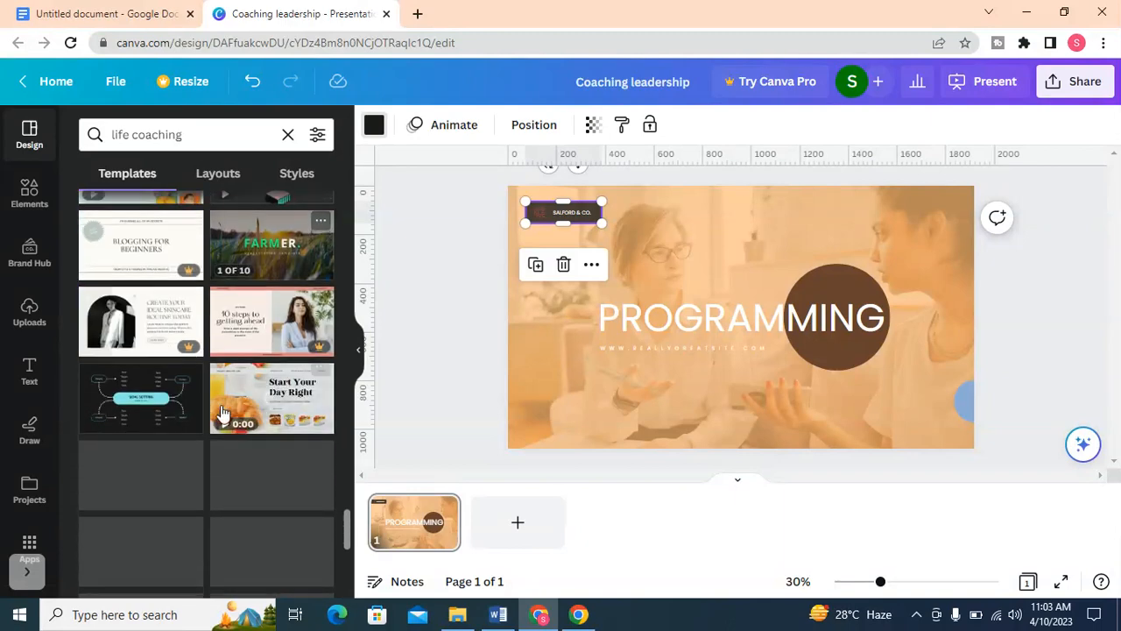
pyautogui.scroll(-5, 272, 372)
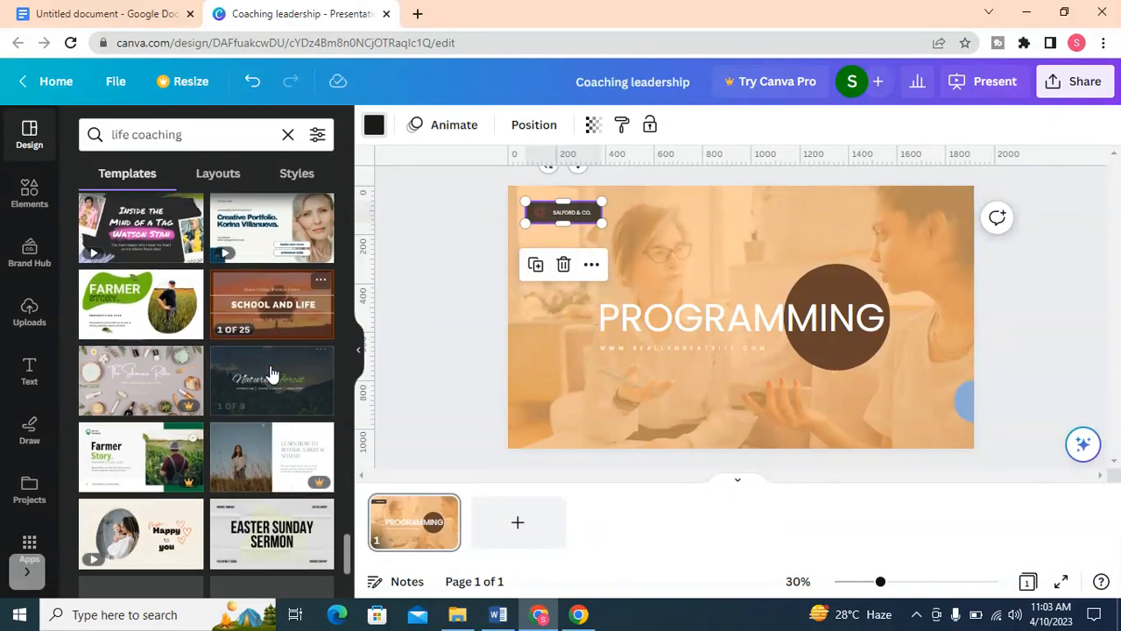
pyautogui.scroll(-3, 160, 355)
pyautogui.scroll(-1, 259, 341)
pyautogui.scroll(-5, 259, 341)
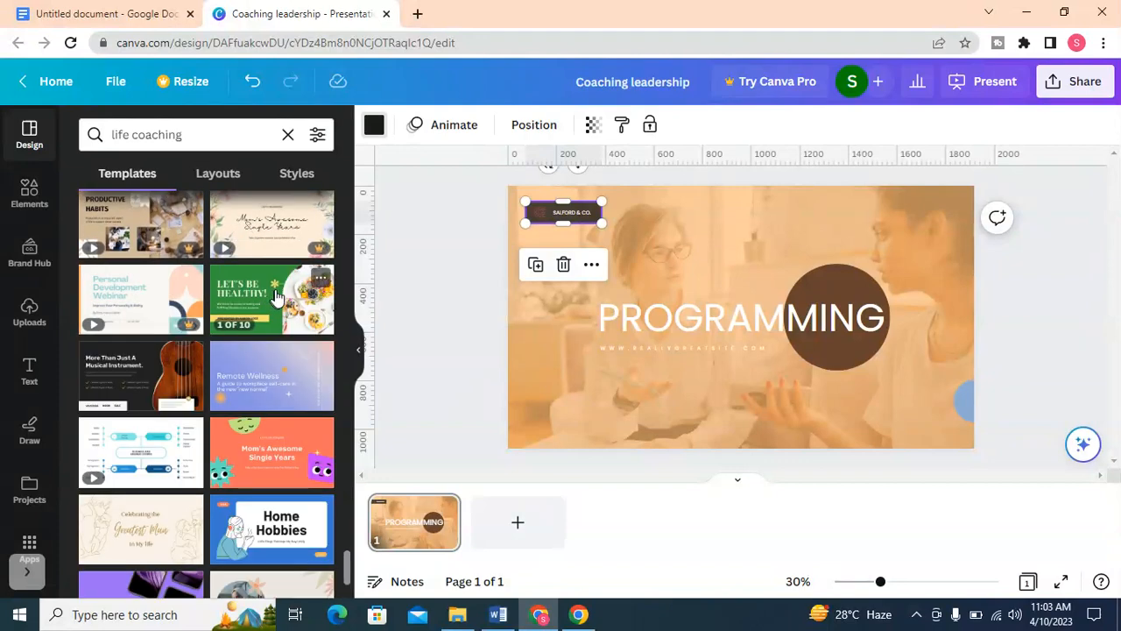
pyautogui.scroll(-2, 263, 311)
pyautogui.scroll(-2, 230, 425)
pyautogui.scroll(-2, 219, 434)
pyautogui.scroll(-2, 268, 340)
pyautogui.scroll(-3, 268, 340)
pyautogui.scroll(-3, 129, 397)
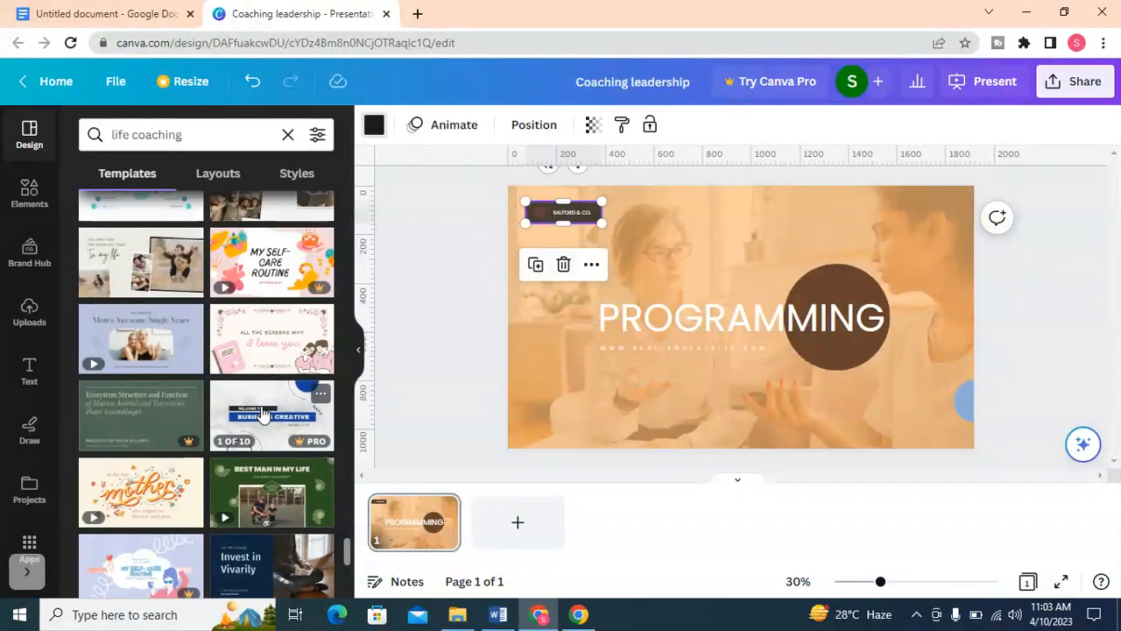
pyautogui.scroll(-5, 261, 406)
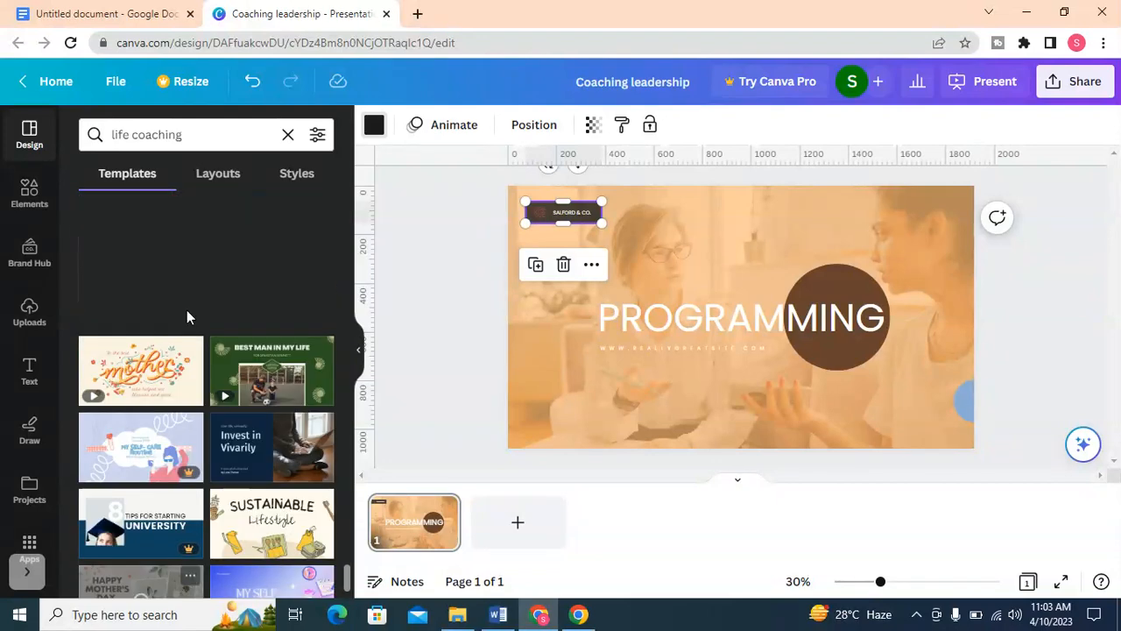
# - Clear the template search and apply the "LET'S LEARN!" title page from the recently used Cream and Brown Minimalist Let's Learn template
pyautogui.scroll(10, 187, 318)
pyautogui.click(283, 134)
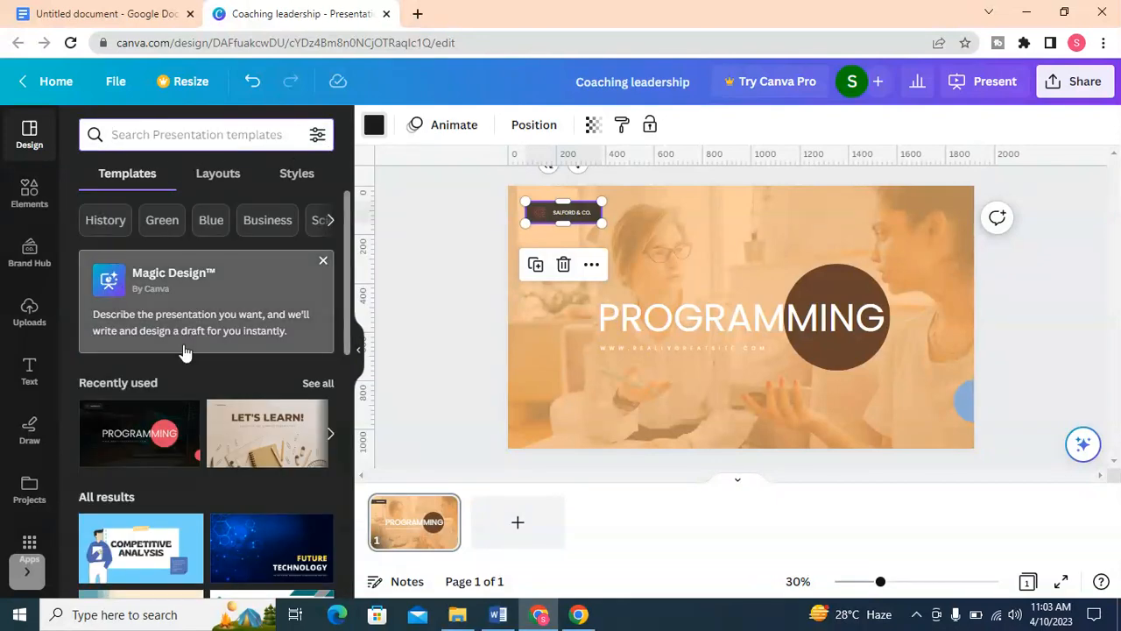
pyautogui.click(315, 384)
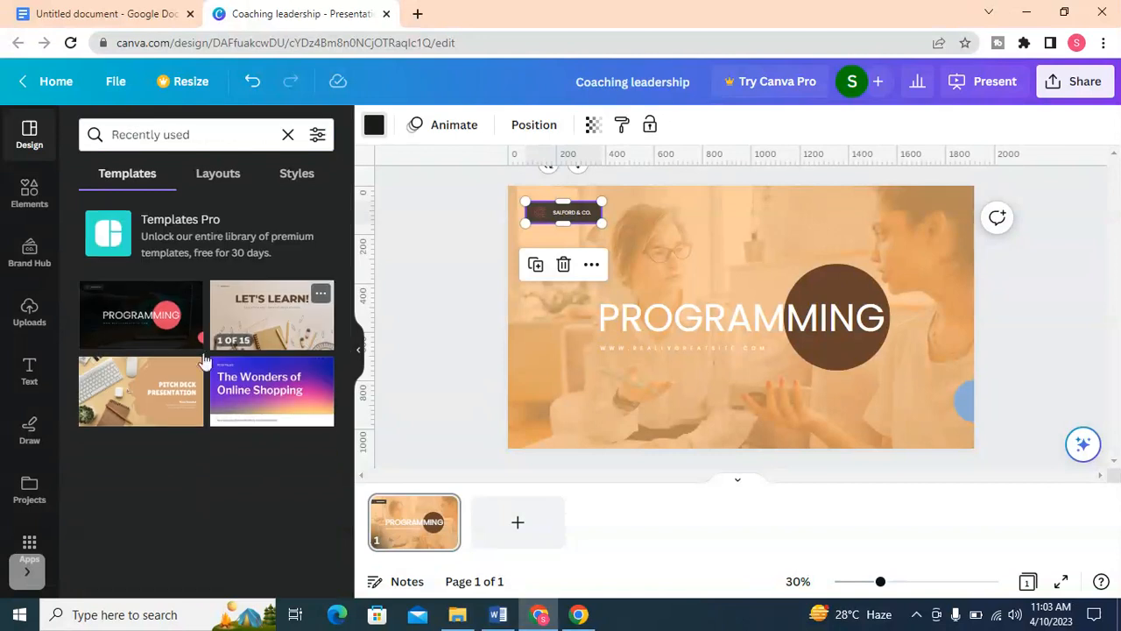
pyautogui.click(269, 311)
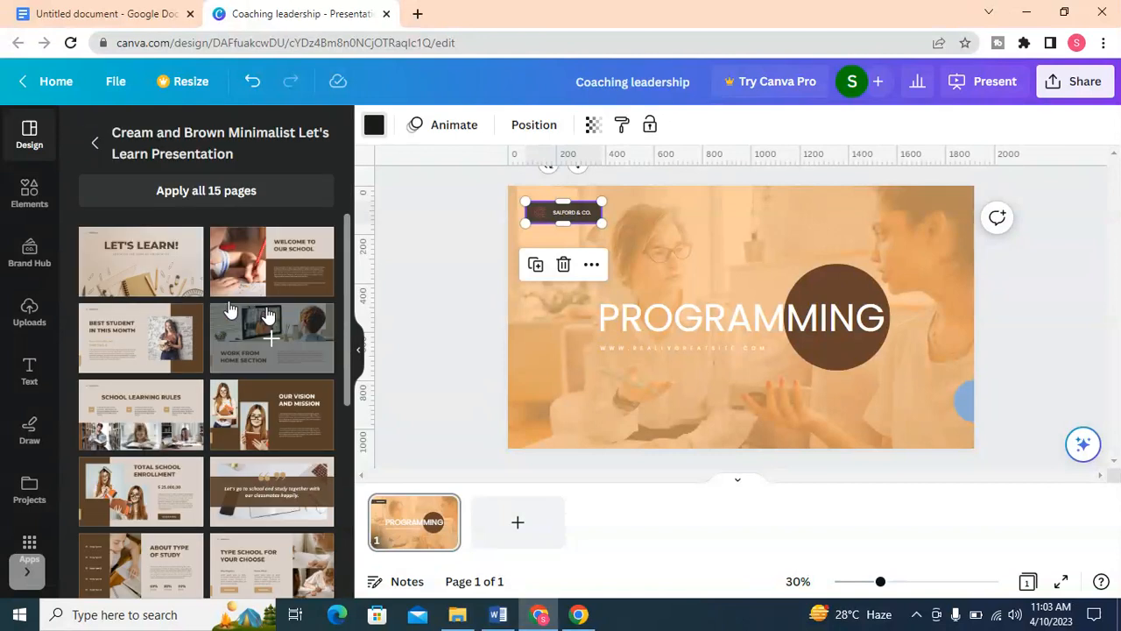
pyautogui.click(112, 267)
pyautogui.click(970, 300)
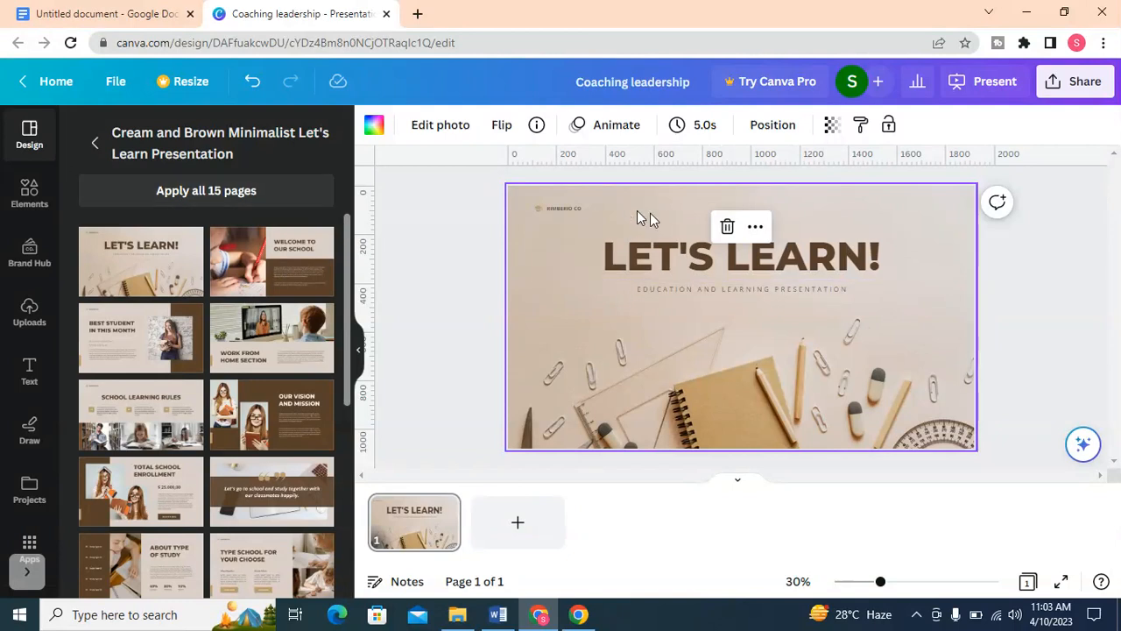
# - Try a custom dusty pink background color on the "LET'S LEARN!" title slide and undo the change
pyautogui.click(1027, 333)
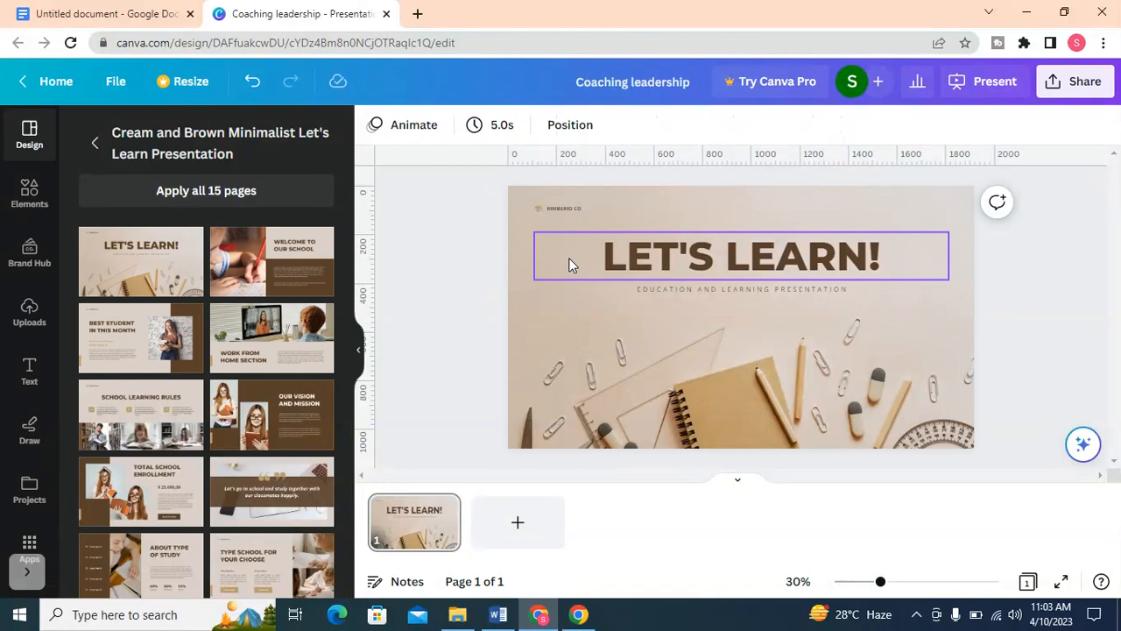
pyautogui.click(628, 214)
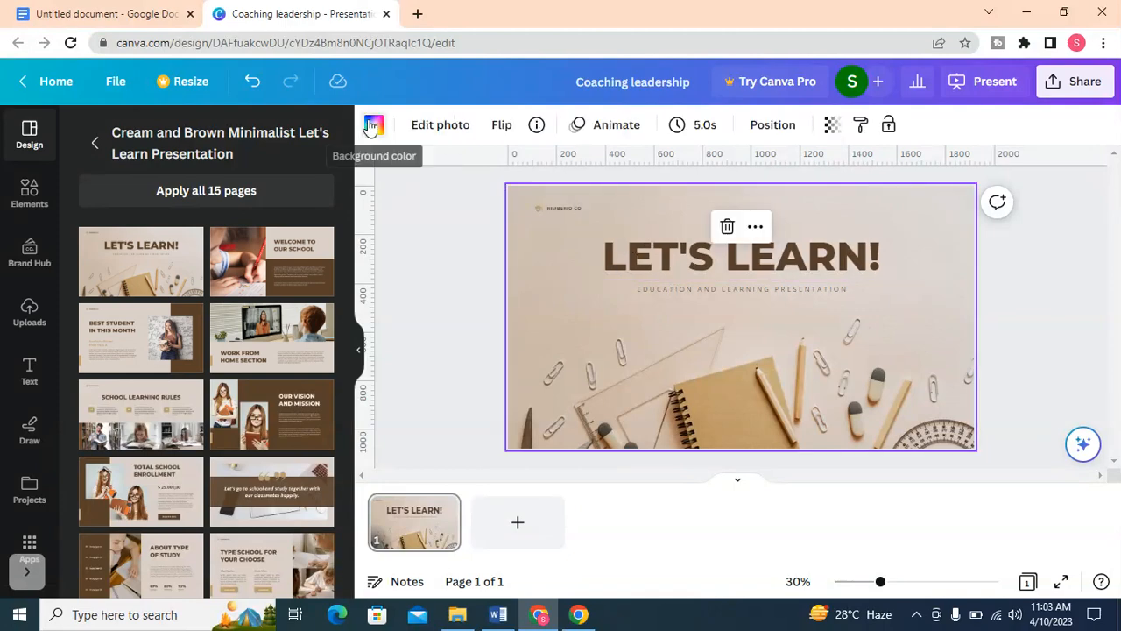
pyautogui.click(373, 126)
pyautogui.click(97, 224)
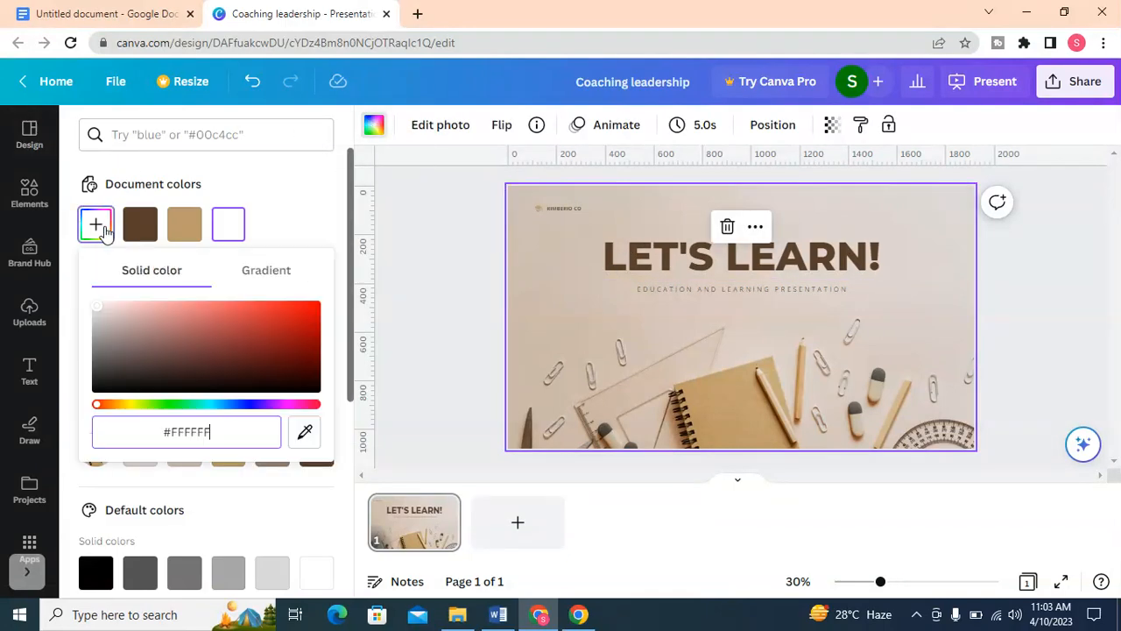
pyautogui.click(134, 332)
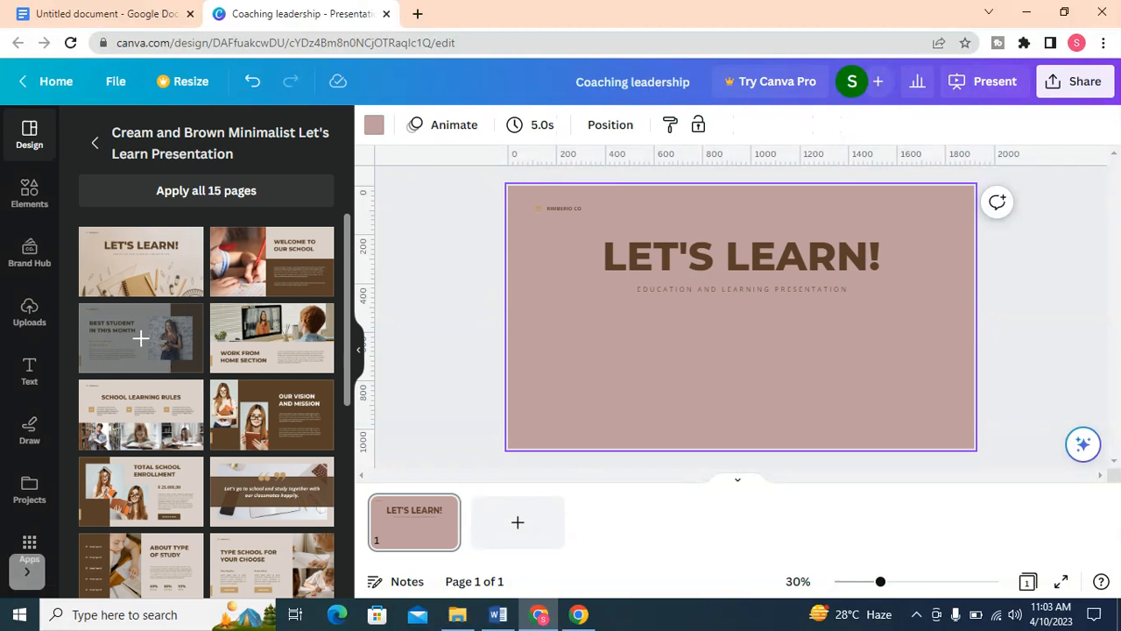
pyautogui.hotkey('ctrl', 'z')
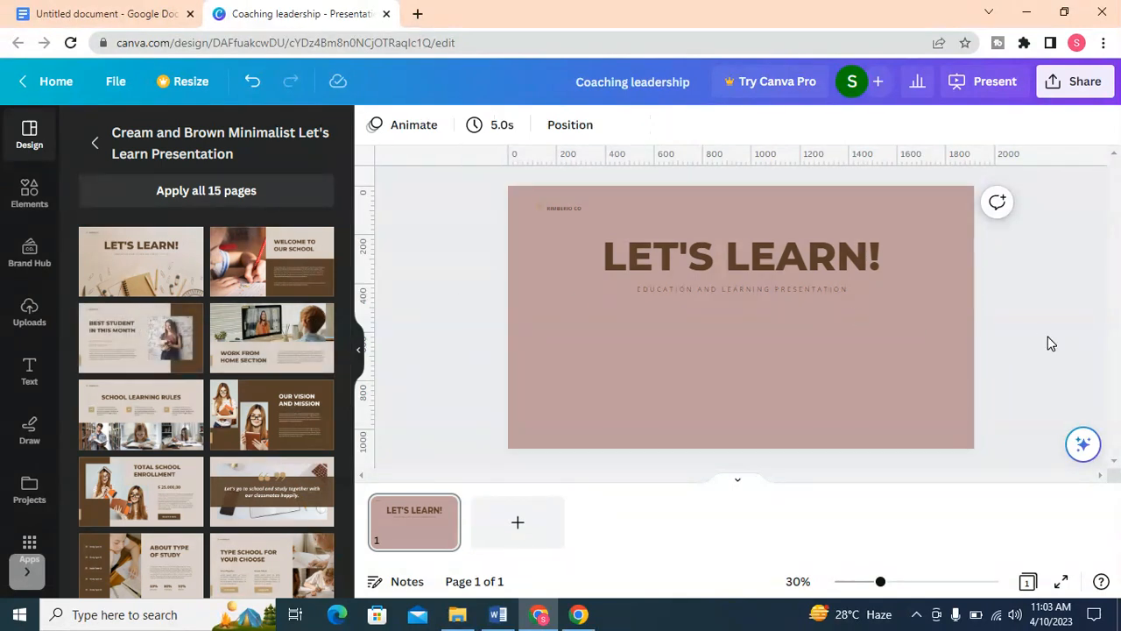
# - Replace the title slide's background image with the coaching photo of a woman in a beige blazer writing in an armchair
pyautogui.click(656, 200)
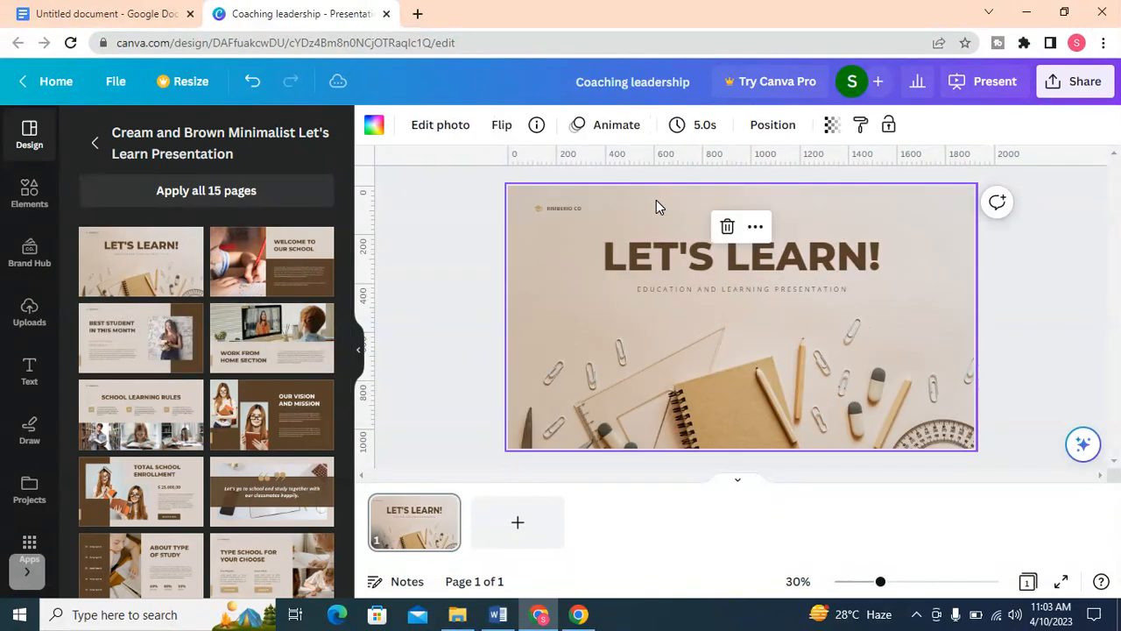
pyautogui.click(373, 125)
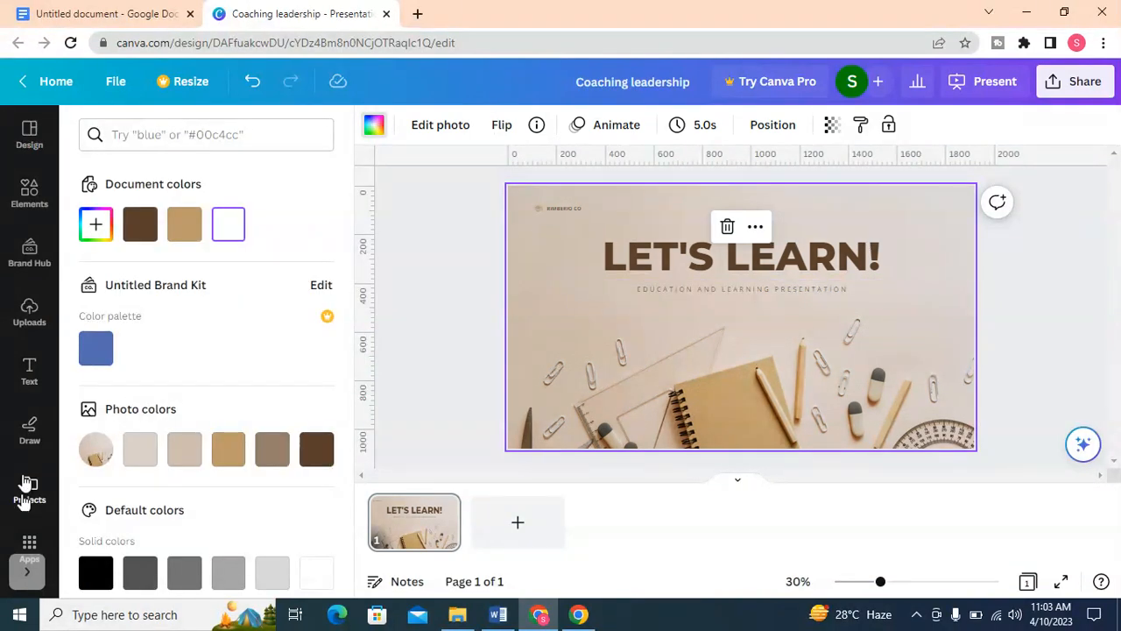
pyautogui.scroll(-4, 20, 342)
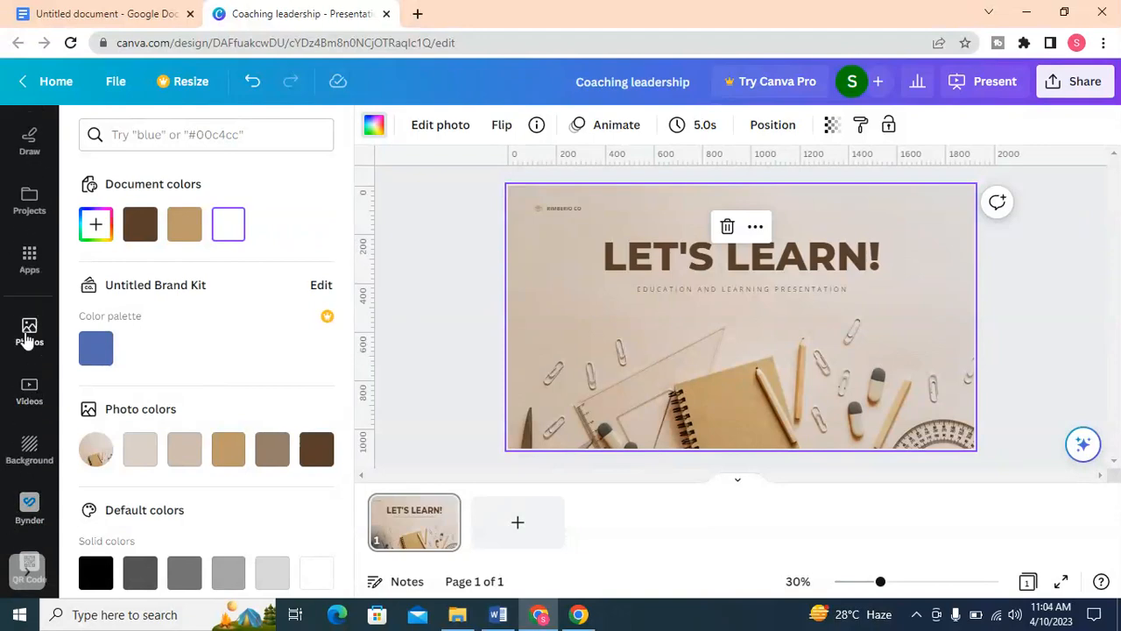
pyautogui.click(28, 333)
pyautogui.scroll(-5, 134, 283)
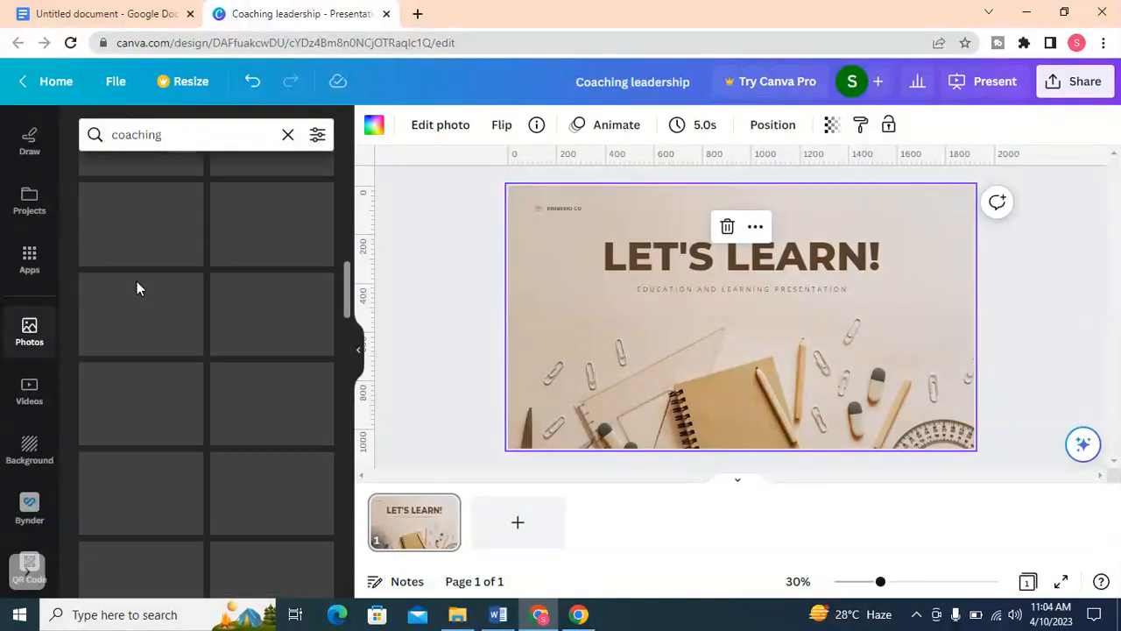
pyautogui.scroll(5, 137, 281)
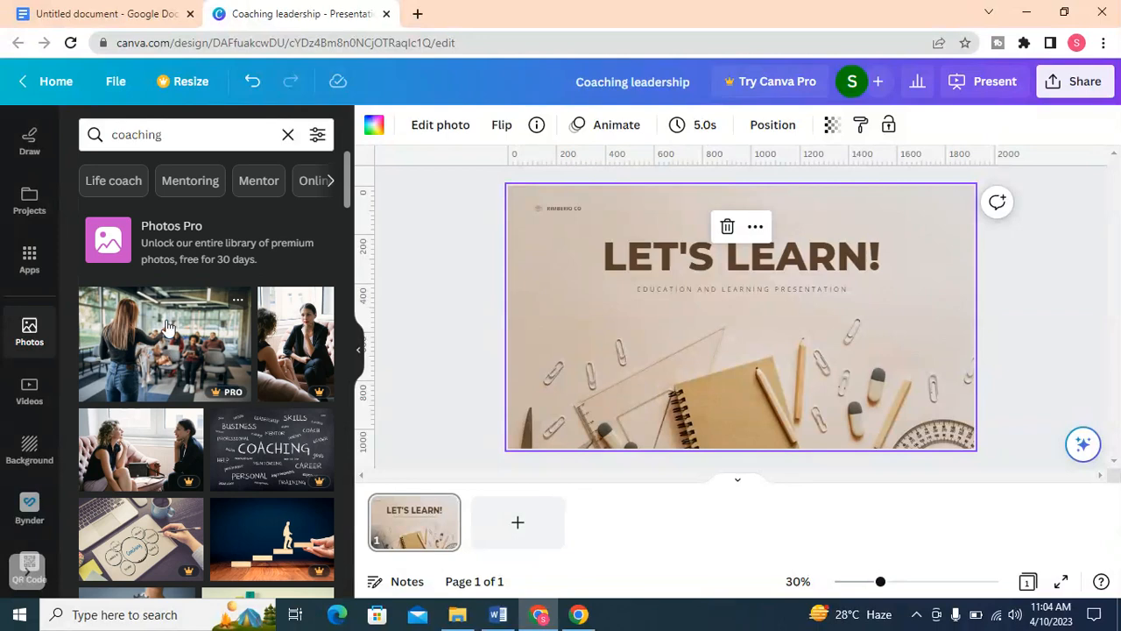
pyautogui.scroll(-10, 139, 386)
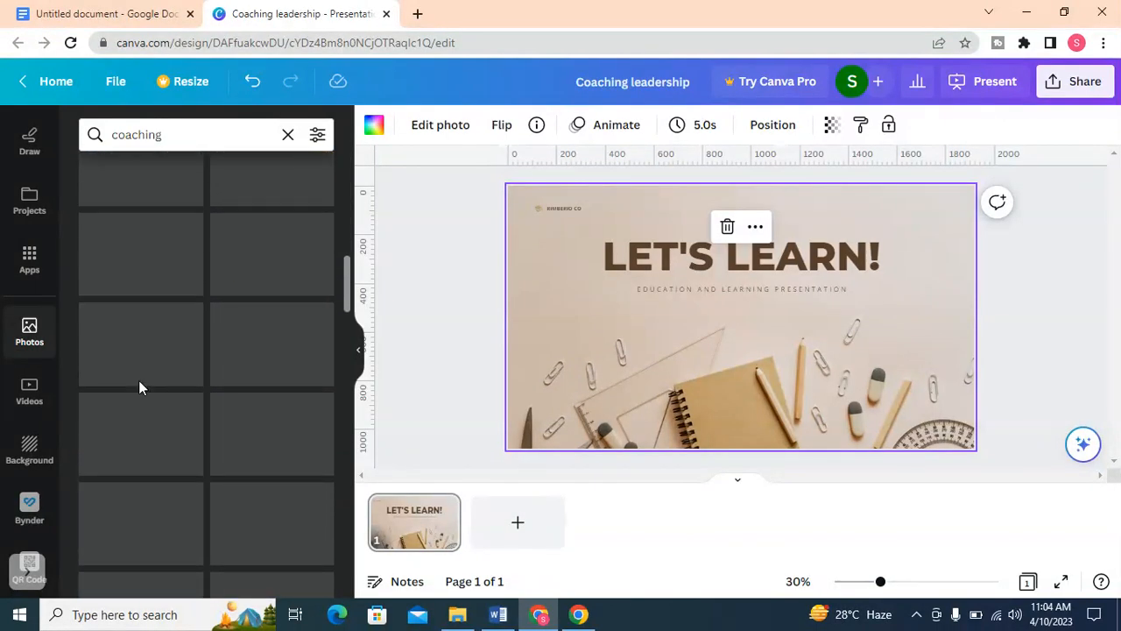
pyautogui.scroll(-3, 138, 385)
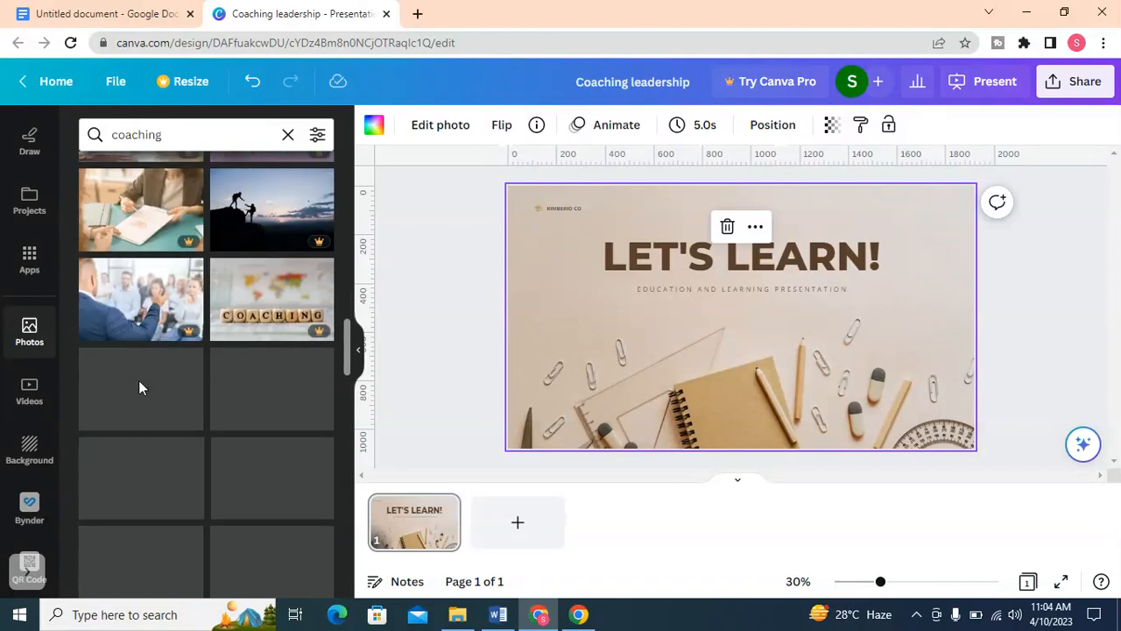
pyautogui.scroll(-3, 167, 324)
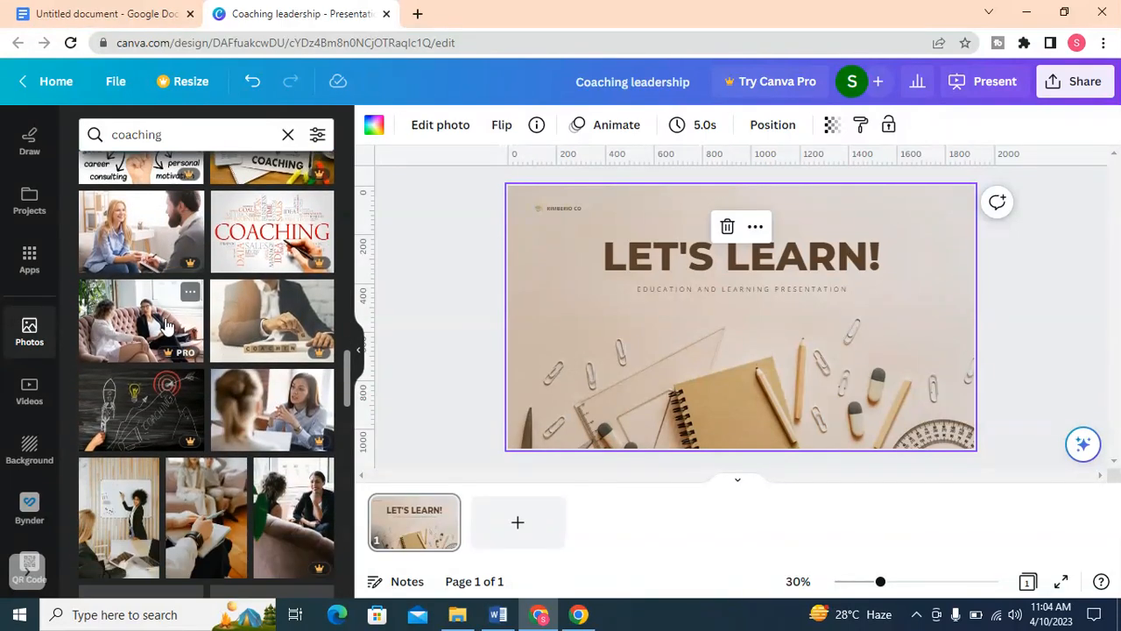
pyautogui.scroll(-5, 166, 324)
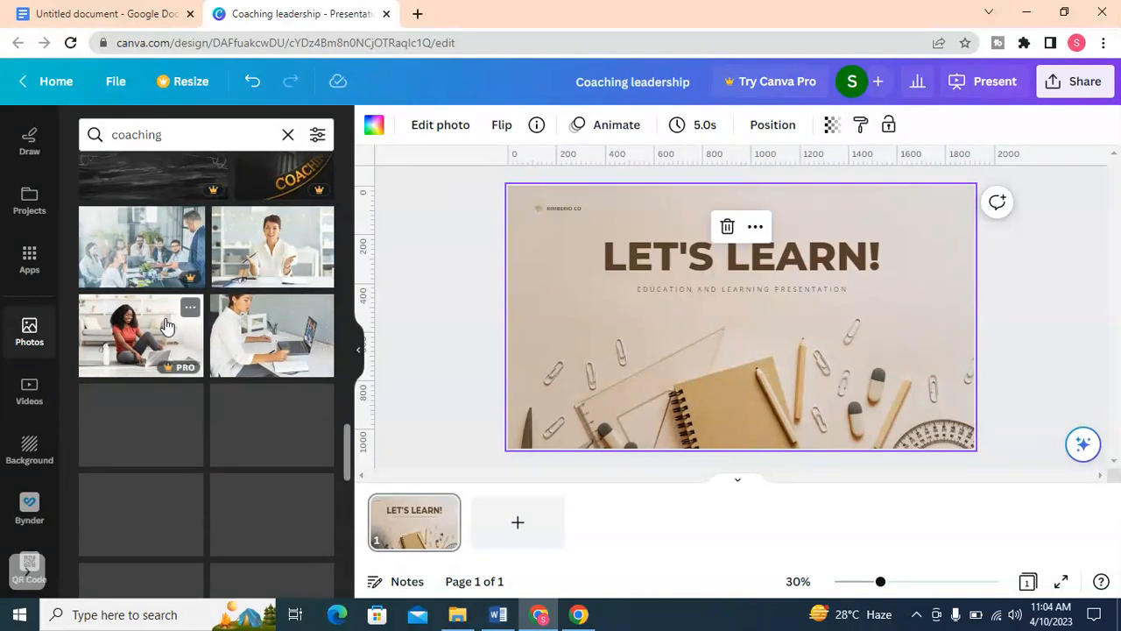
pyautogui.scroll(-3, 165, 342)
pyautogui.moveTo(348, 322); pyautogui.dragTo(875, 217)
pyautogui.moveTo(819, 224); pyautogui.dragTo(902, 210)
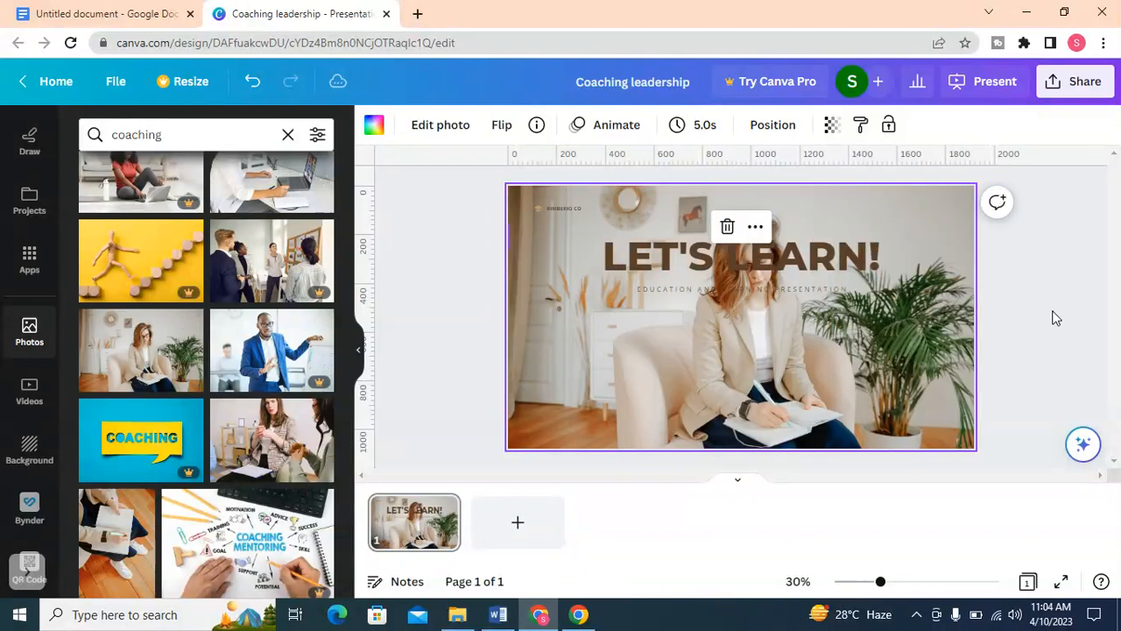
pyautogui.click(944, 213)
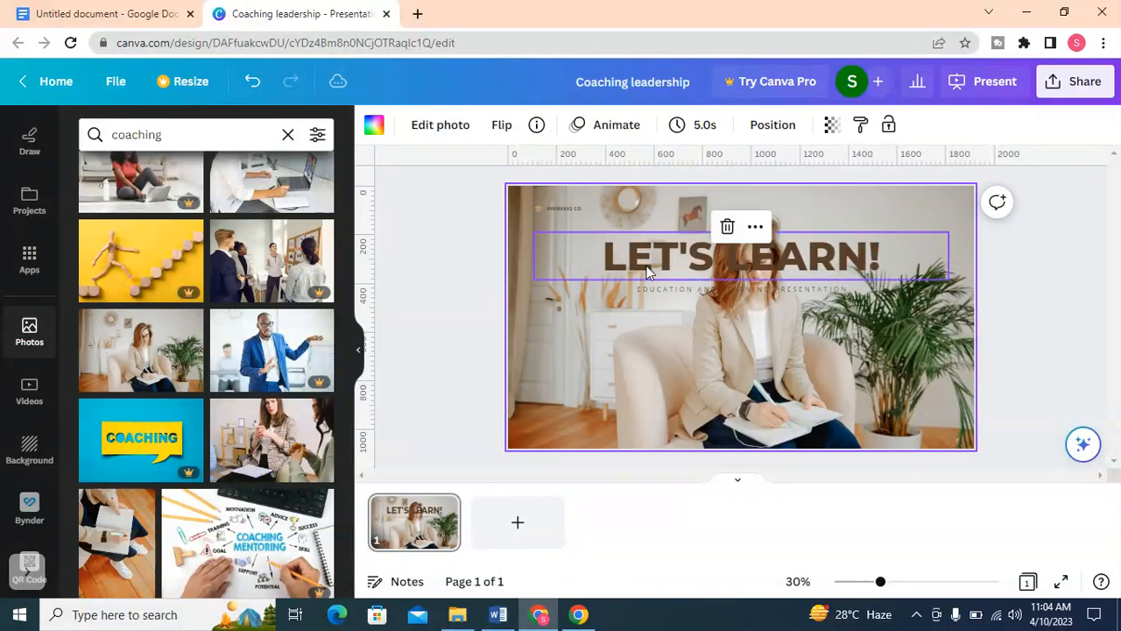
pyautogui.click(933, 248)
pyautogui.click(950, 219)
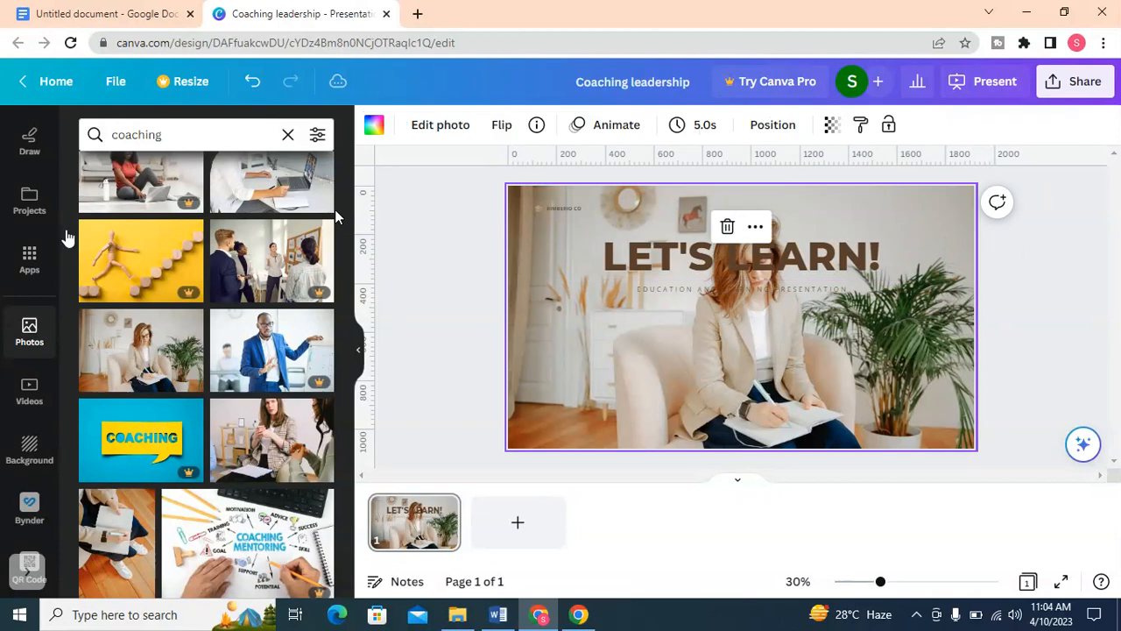
# - Add a square shape to the title slide and stretch it to cover the whole page
pyautogui.scroll(5, 18, 201)
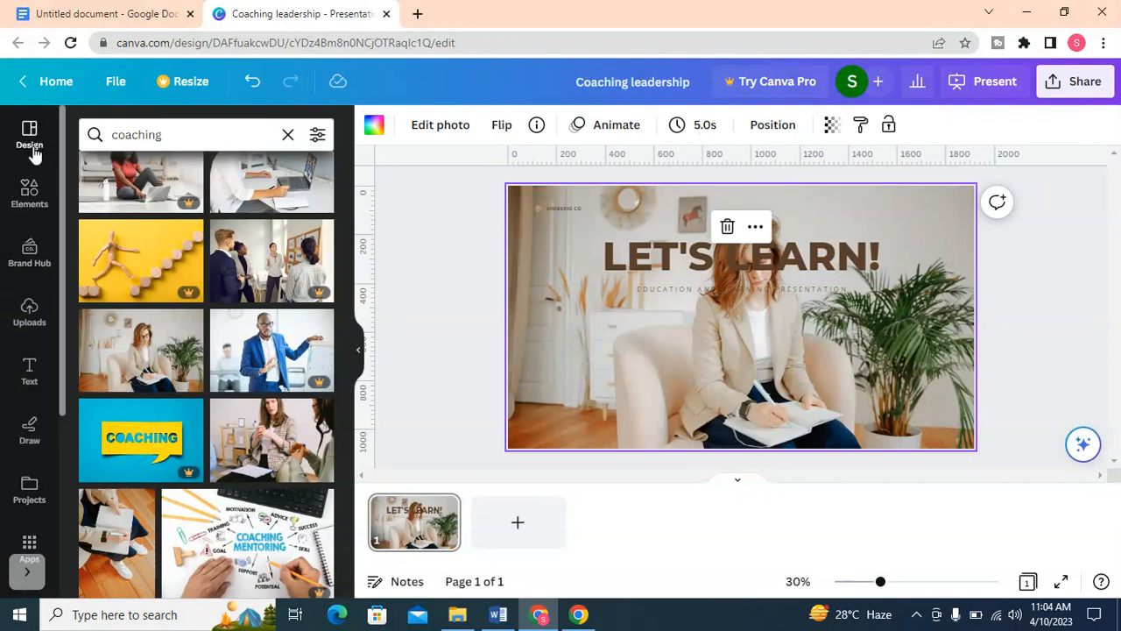
pyautogui.click(29, 193)
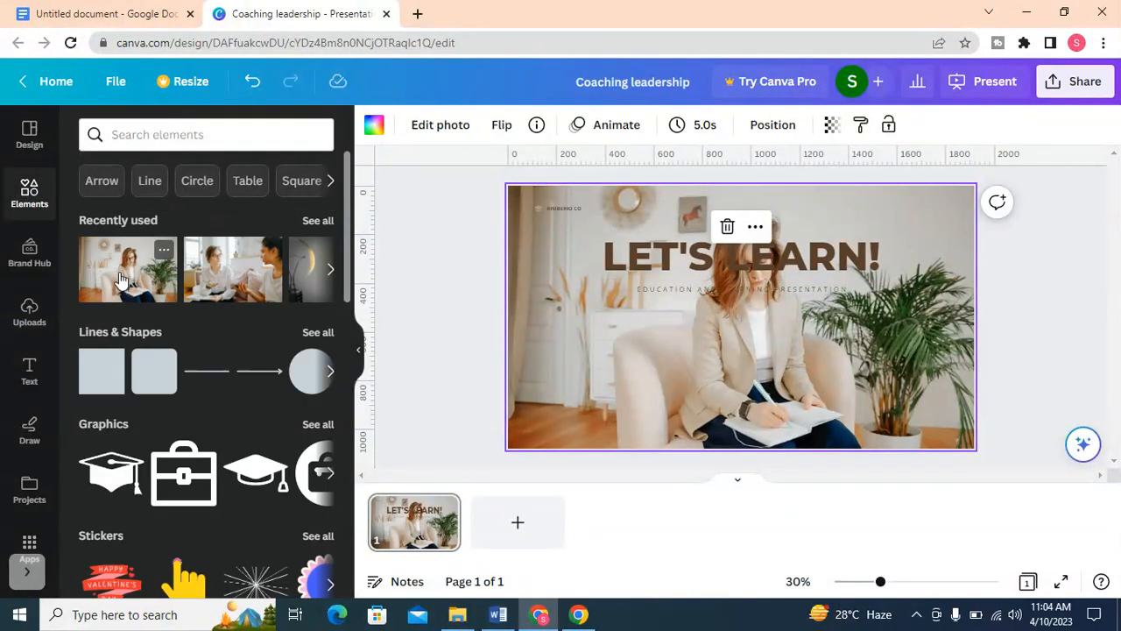
pyautogui.click(109, 385)
pyautogui.moveTo(742, 278); pyautogui.dragTo(734, 186)
pyautogui.moveTo(741, 356); pyautogui.dragTo(739, 446)
pyautogui.moveTo(783, 316); pyautogui.dragTo(975, 293)
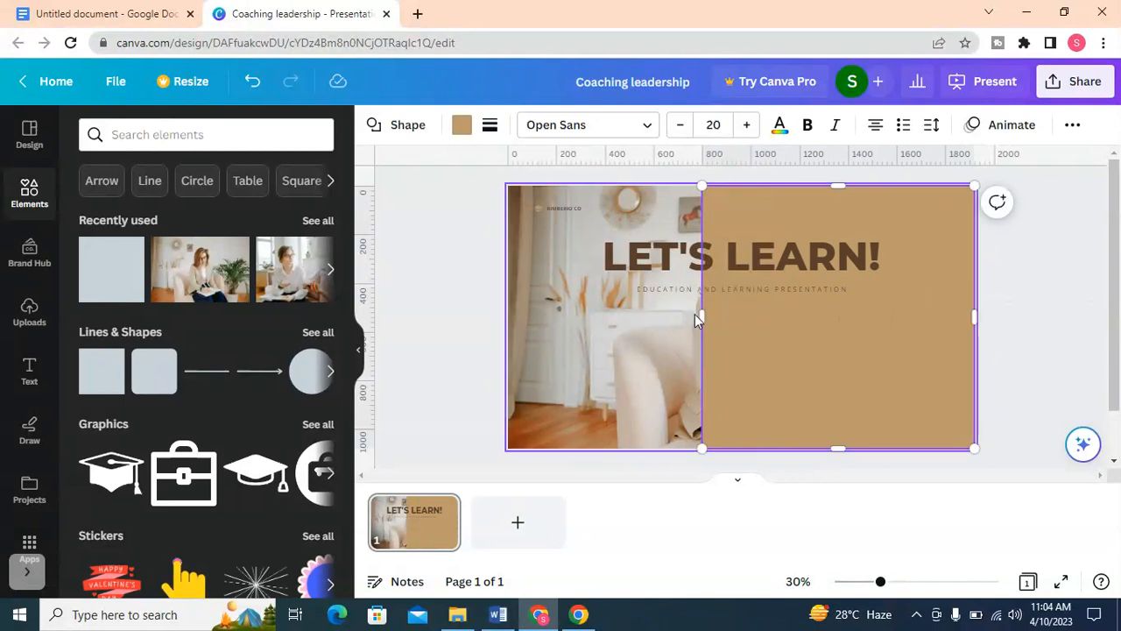
pyautogui.moveTo(702, 314); pyautogui.dragTo(512, 308)
# - Set the transparency of the full-page tan shape to 43 so the photo shows through
pyautogui.click(462, 124)
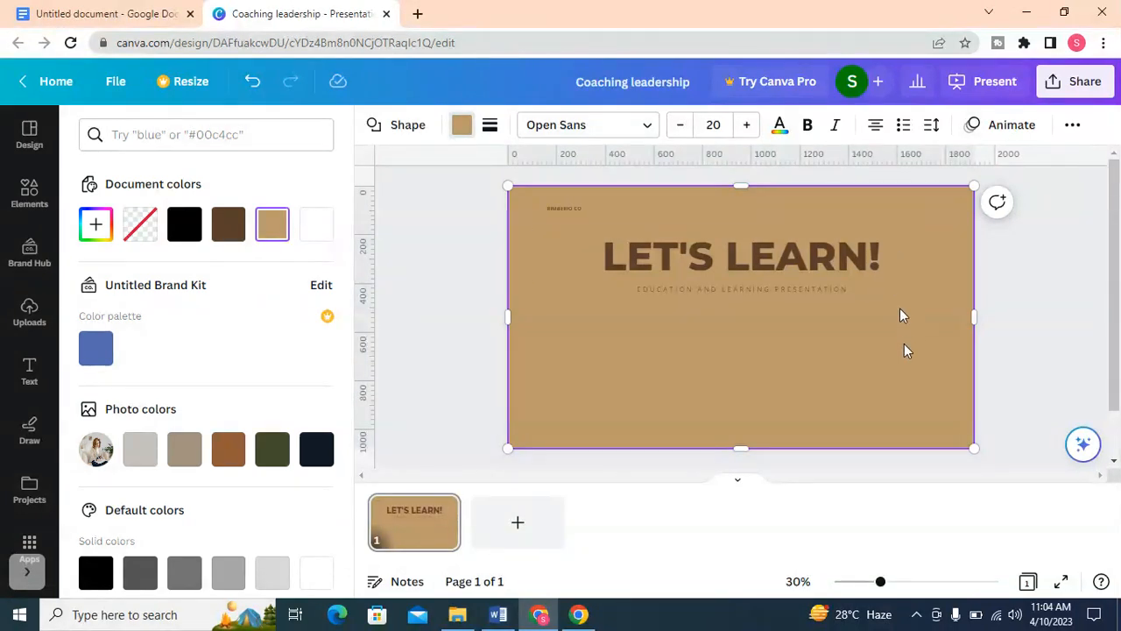
pyautogui.click(1072, 128)
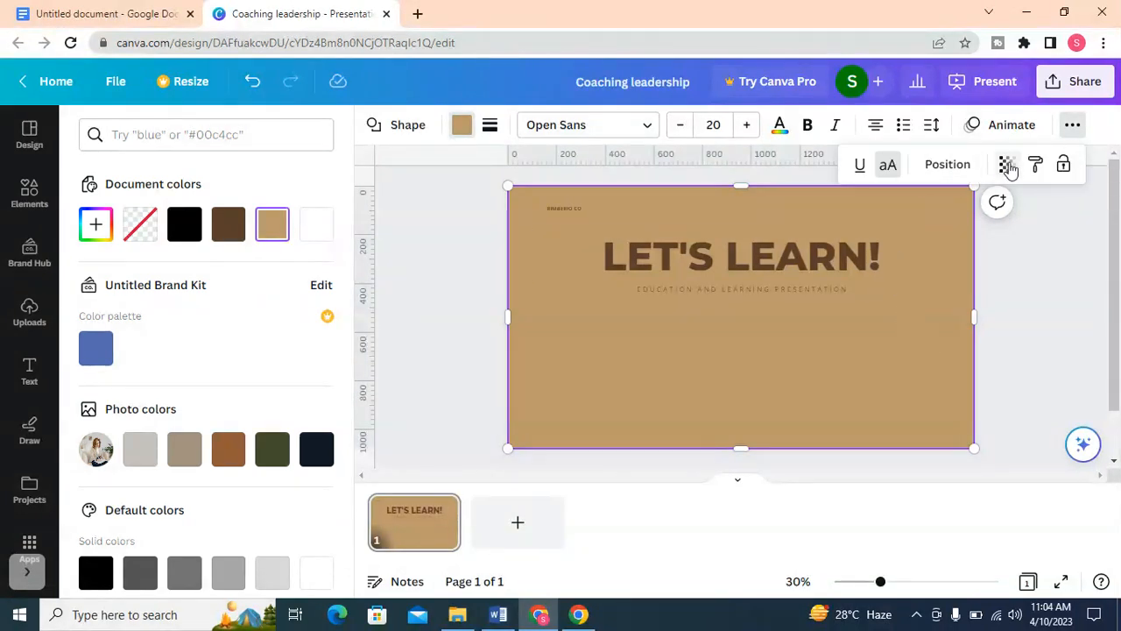
pyautogui.click(1005, 164)
pyautogui.moveTo(1008, 241); pyautogui.dragTo(948, 238)
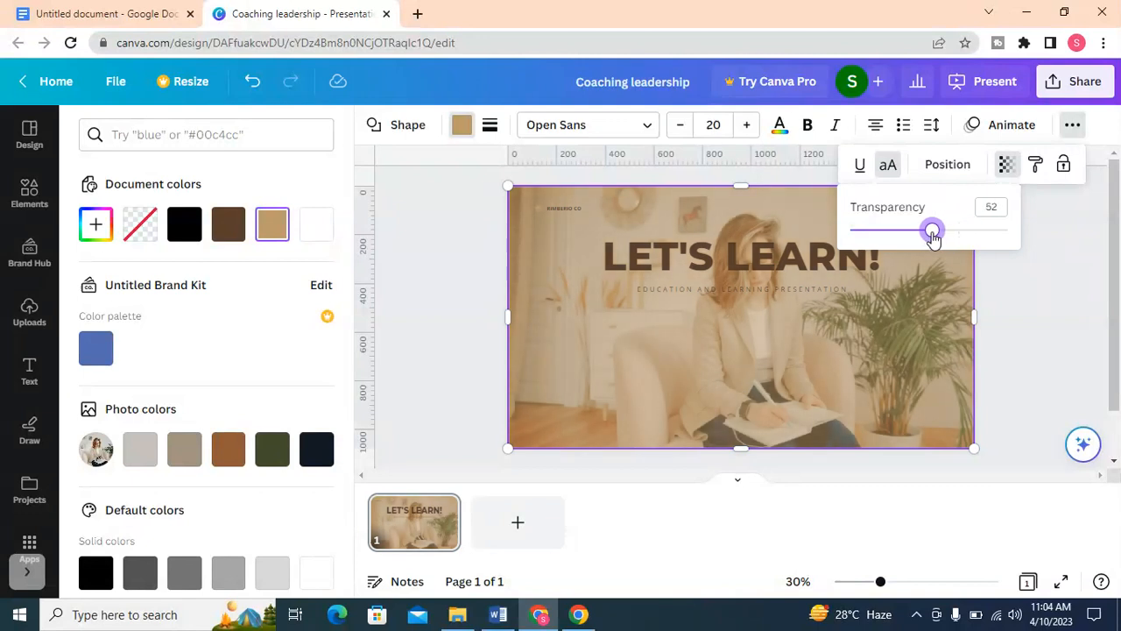
pyautogui.moveTo(928, 236); pyautogui.dragTo(911, 234)
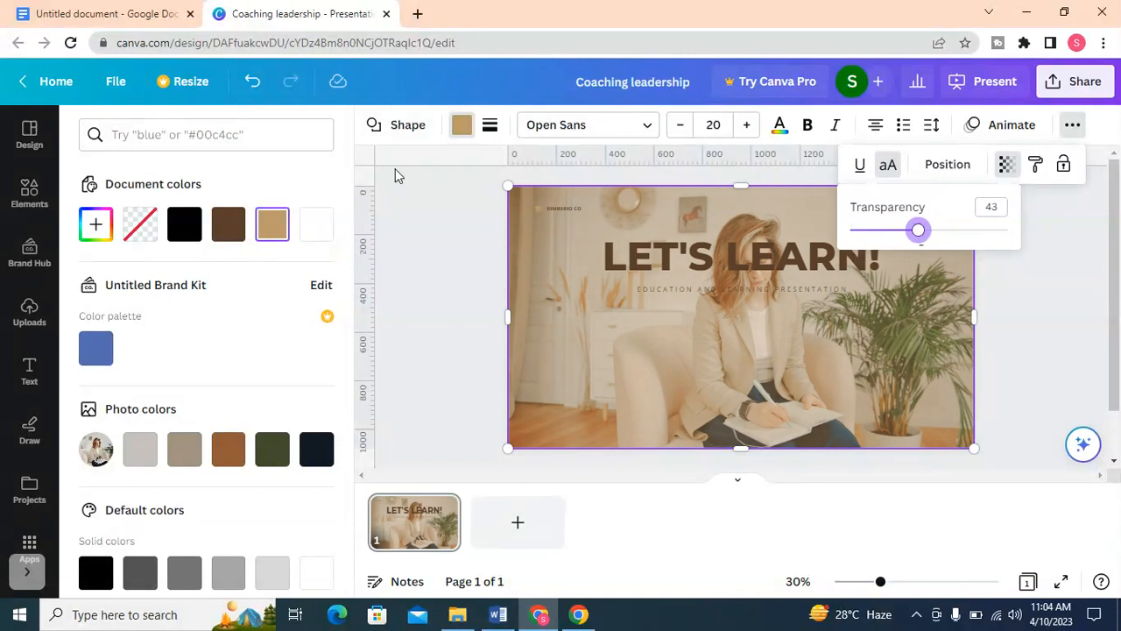
# - Recolor the full-page overlay shape with the custom light orange #FFCF92
pyautogui.click(460, 127)
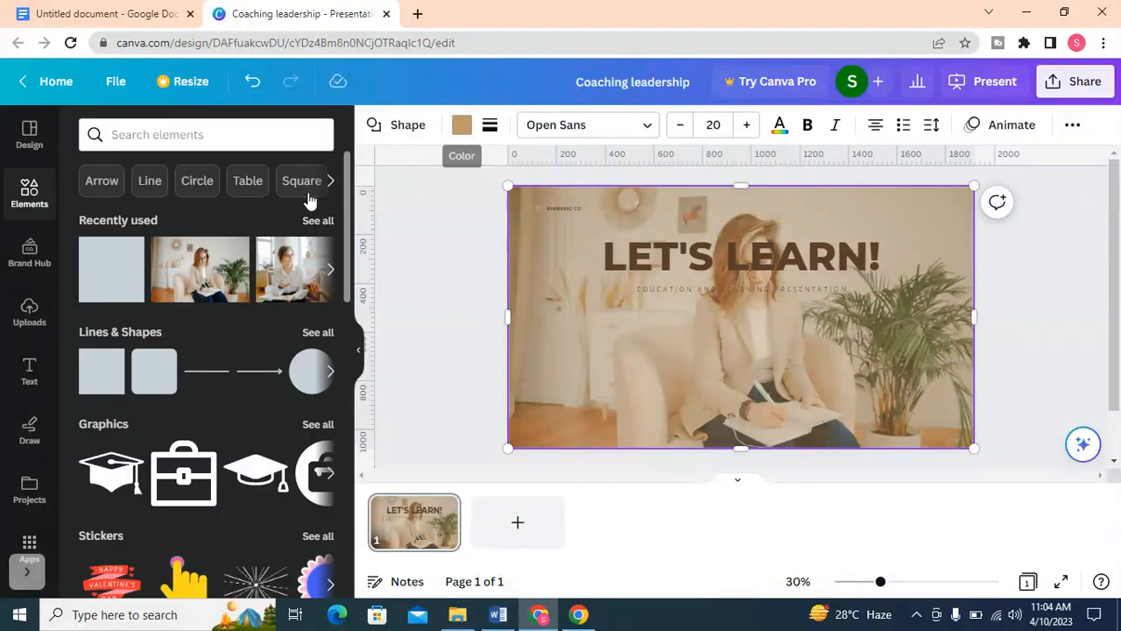
pyautogui.click(456, 127)
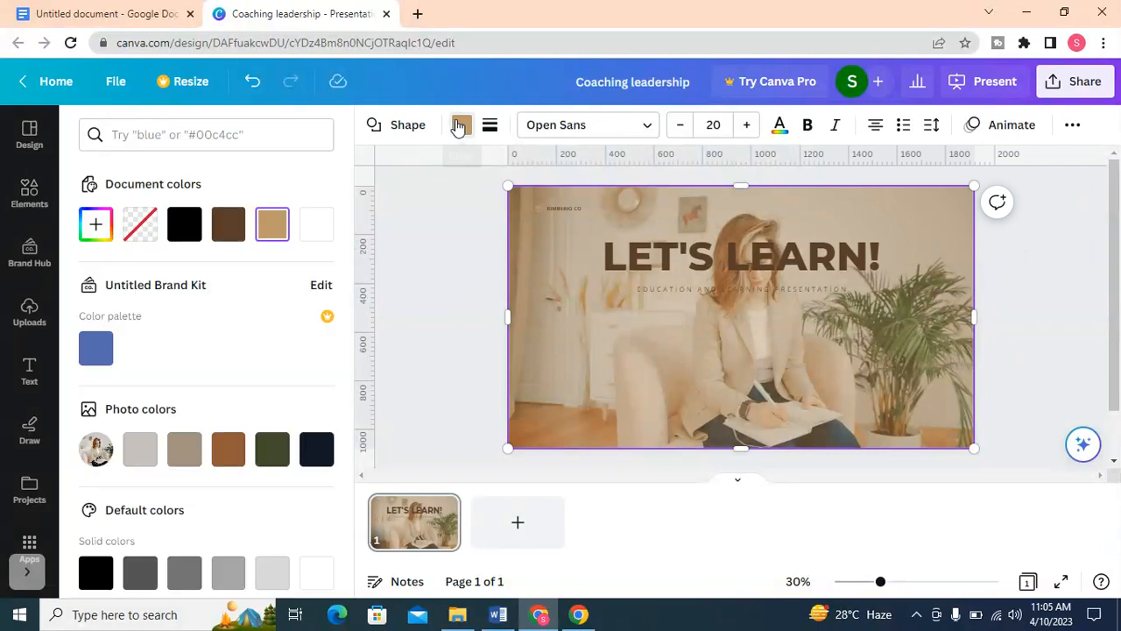
pyautogui.click(95, 223)
pyautogui.moveTo(193, 326); pyautogui.dragTo(192, 303)
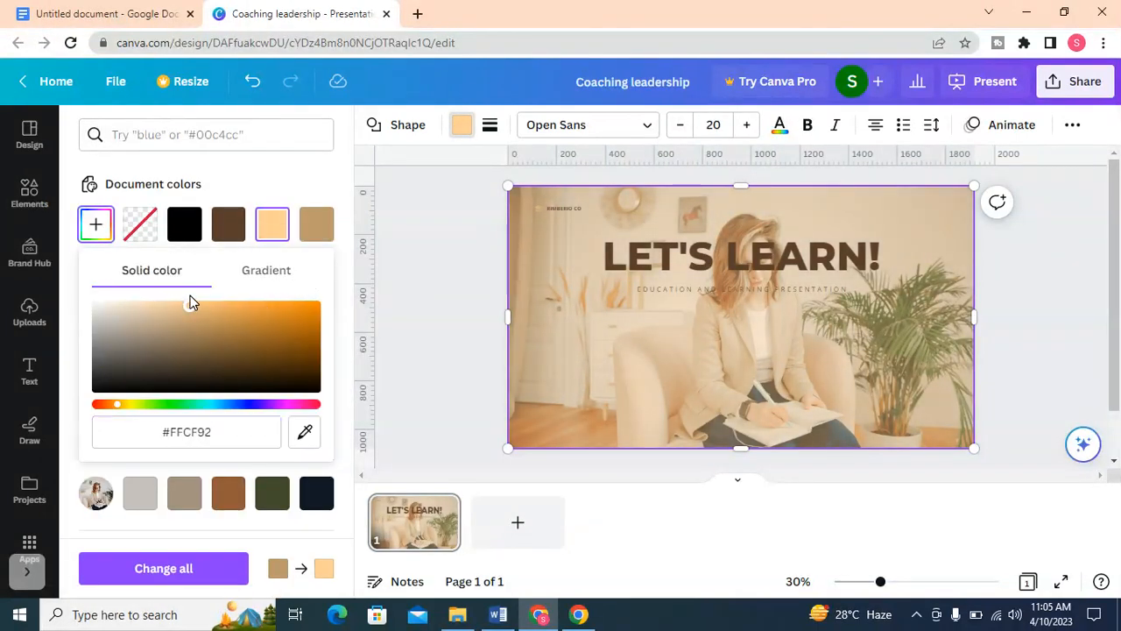
pyautogui.click(472, 244)
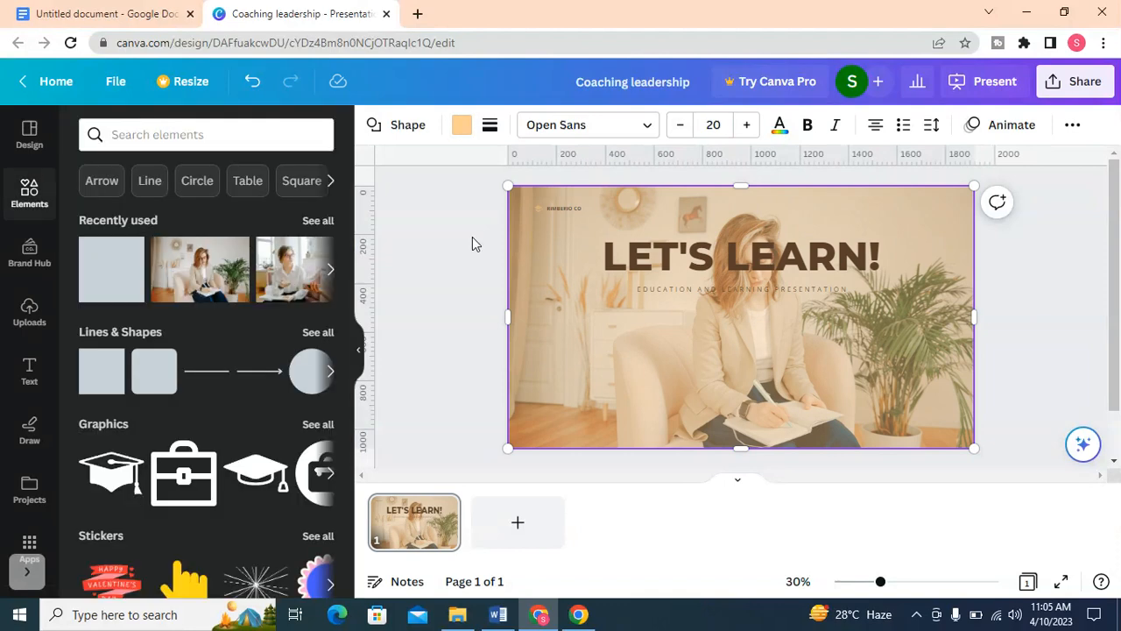
# - Try bringing the overlay shape forward one layer, and undo the change
pyautogui.click(543, 209)
pyautogui.click(859, 213)
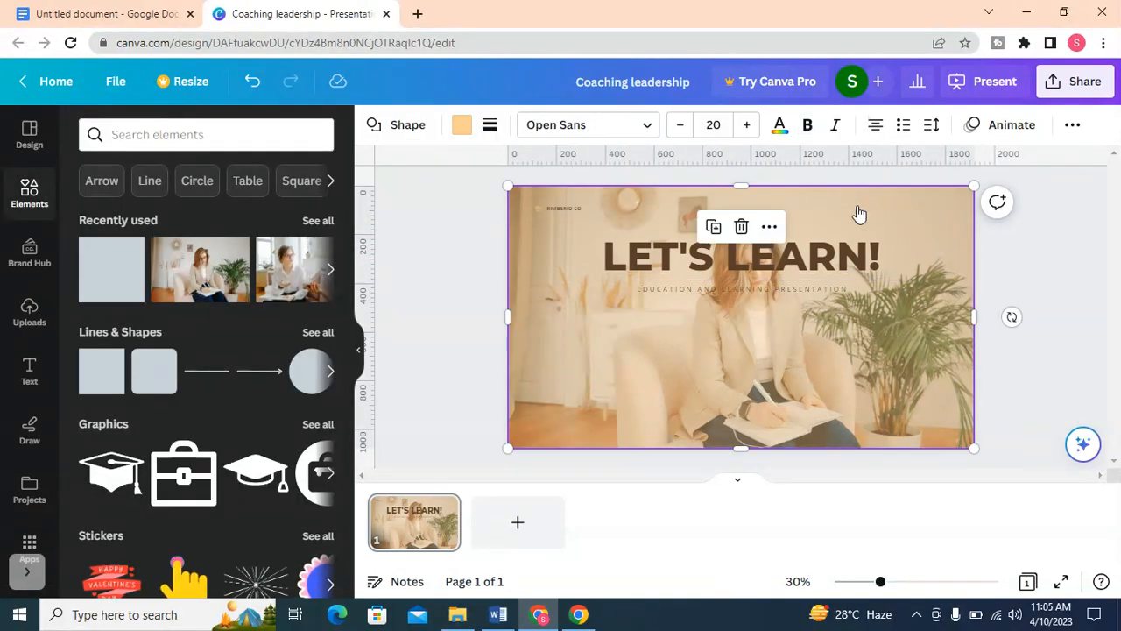
pyautogui.rightClick(857, 205)
pyautogui.moveTo(942, 390)
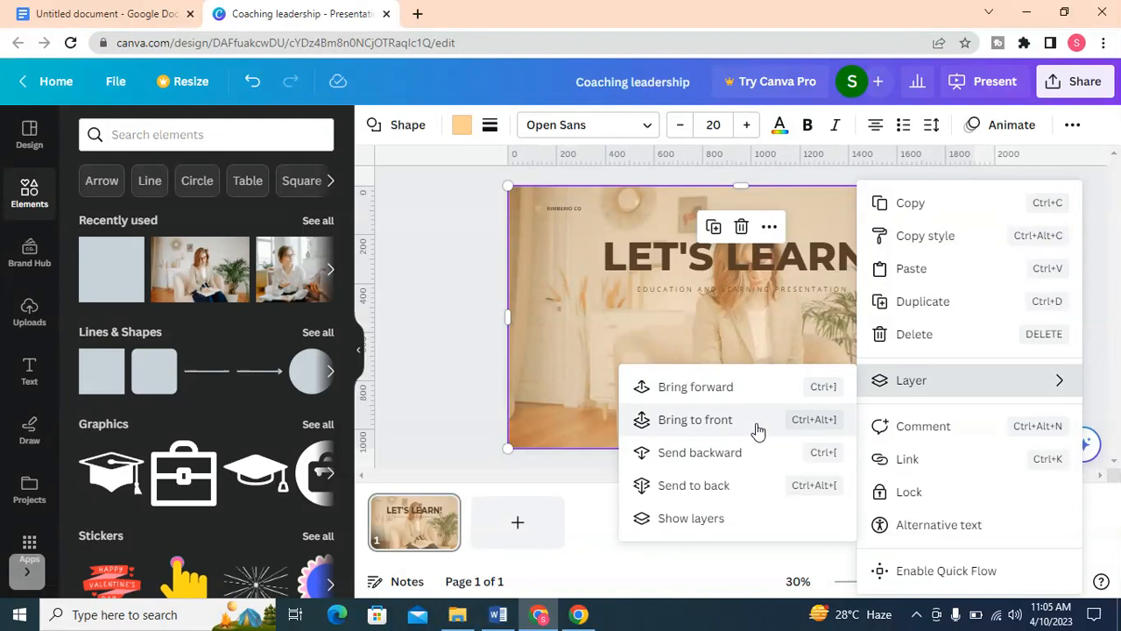
pyautogui.click(711, 391)
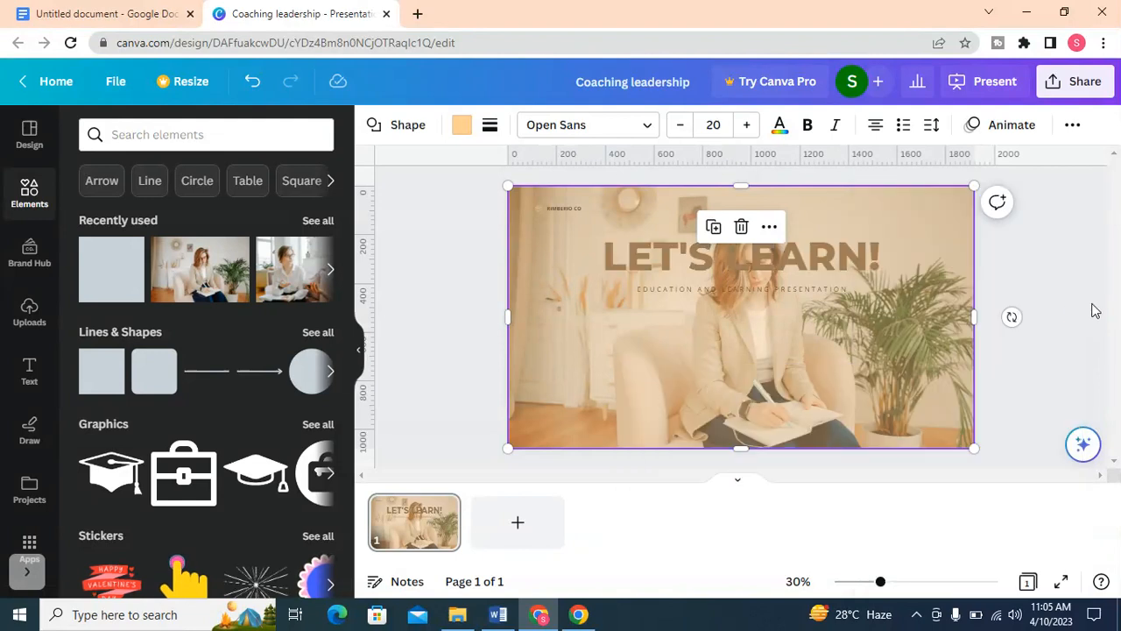
pyautogui.hotkey('ctrl', 'z')
# - Send the overlay shape backward one layer, and check its remaining layer options
pyautogui.rightClick(942, 204)
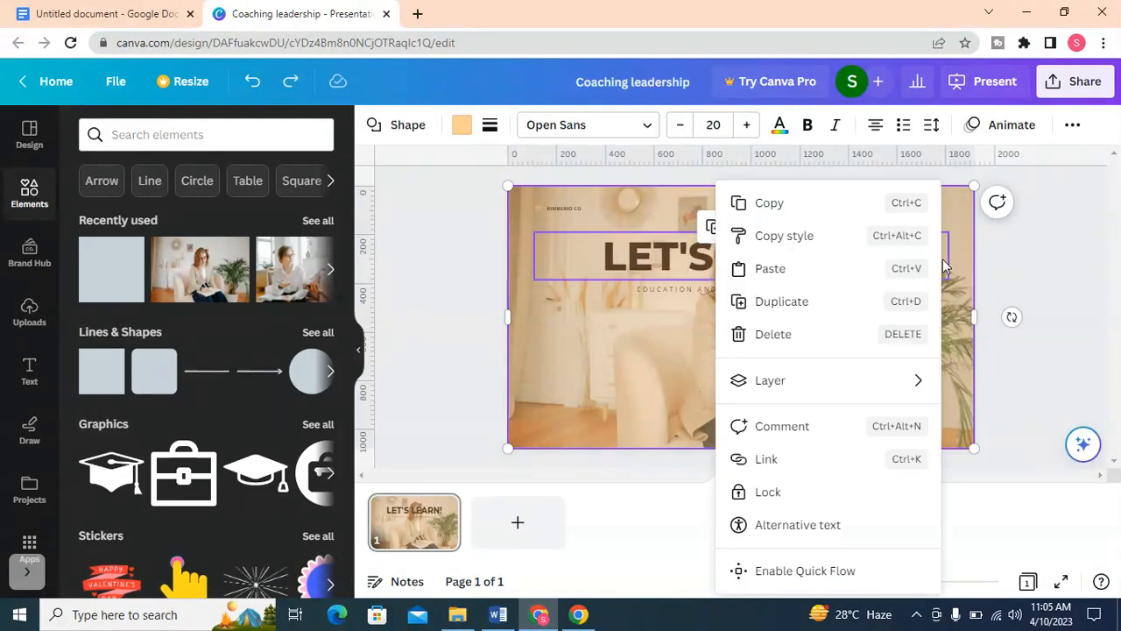
pyautogui.moveTo(799, 403)
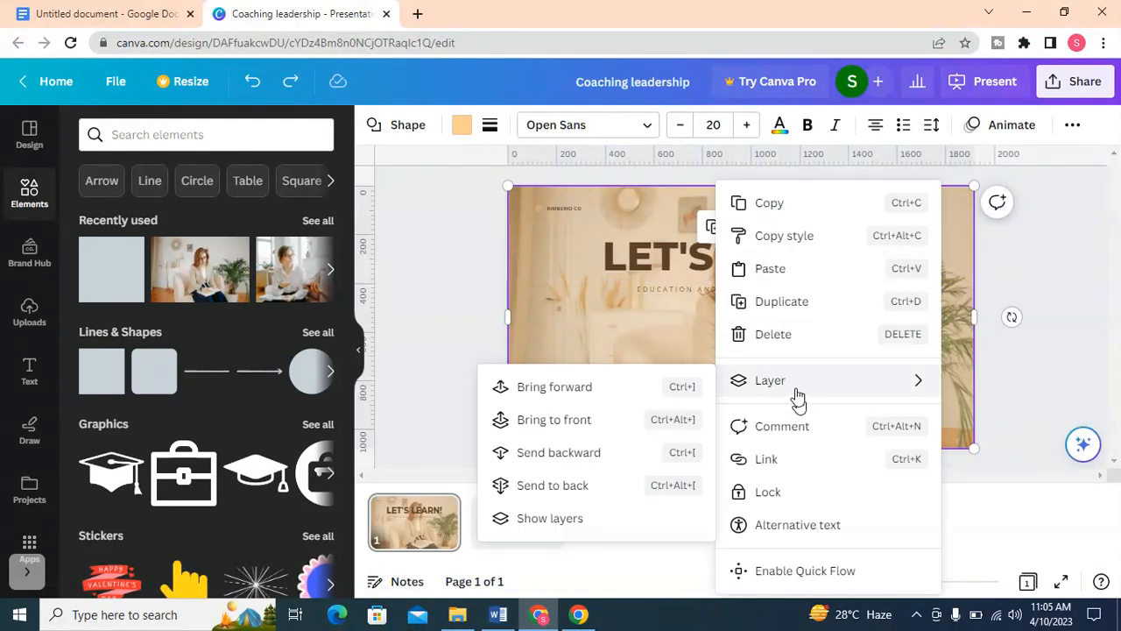
pyautogui.click(583, 454)
pyautogui.click(1057, 268)
pyautogui.rightClick(925, 215)
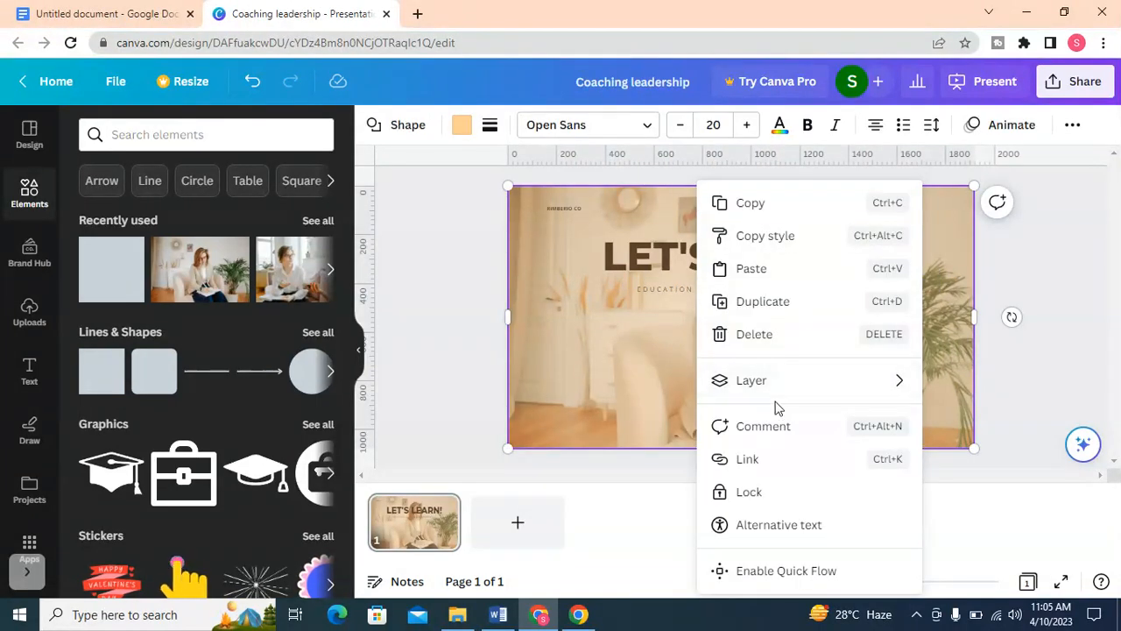
pyautogui.moveTo(783, 383)
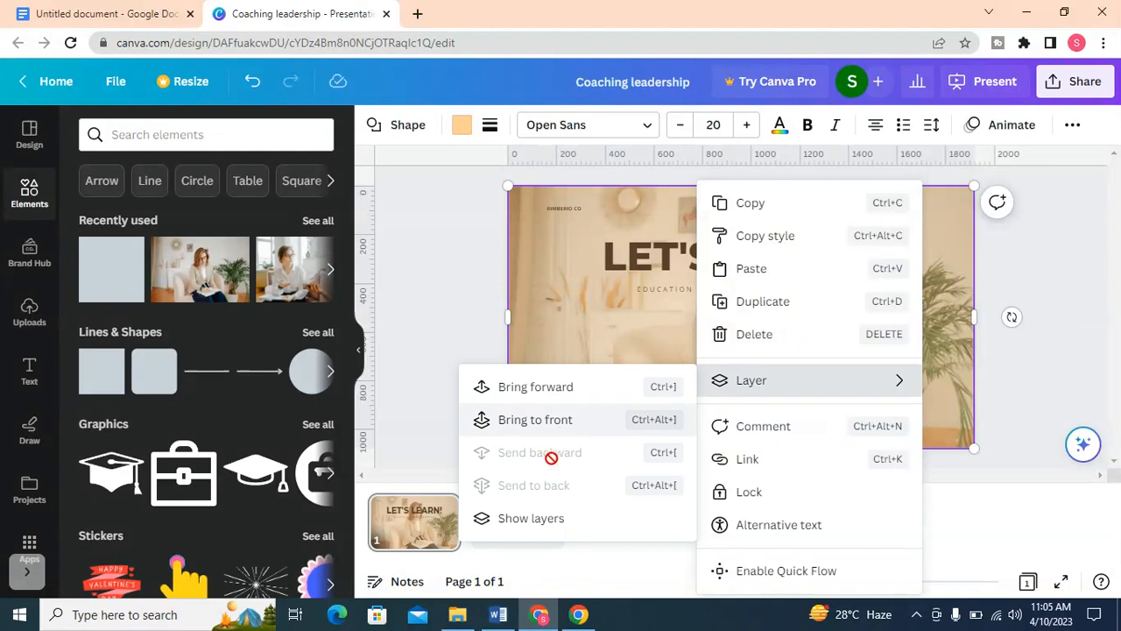
# - Send the small logo icon beside the company name backward one layer, and deselect it
pyautogui.click(542, 209)
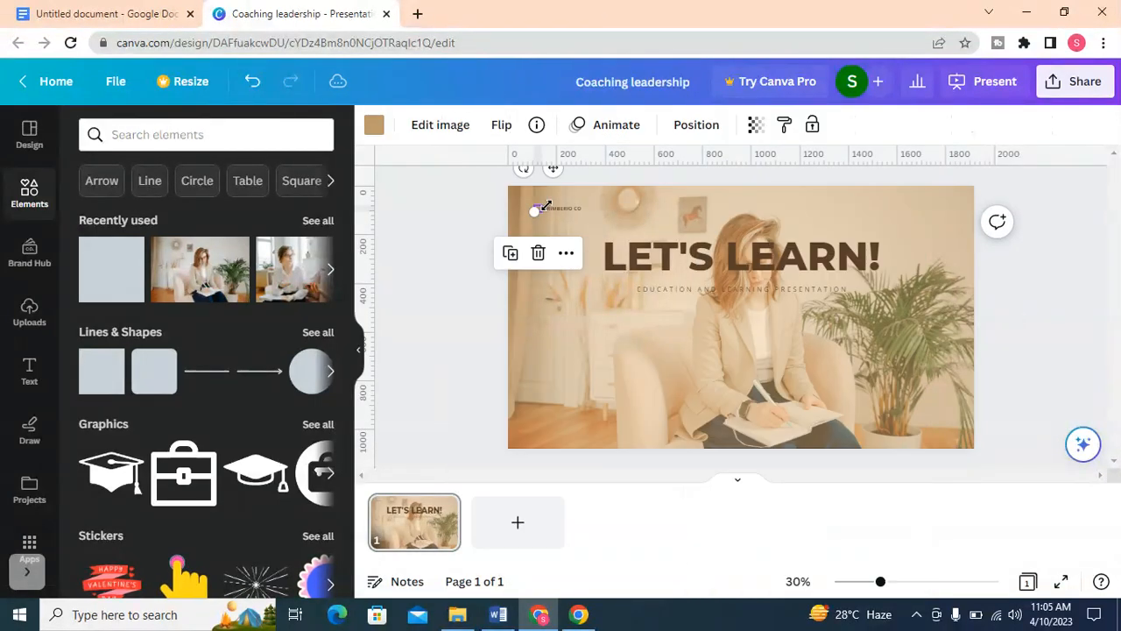
pyautogui.rightClick(534, 211)
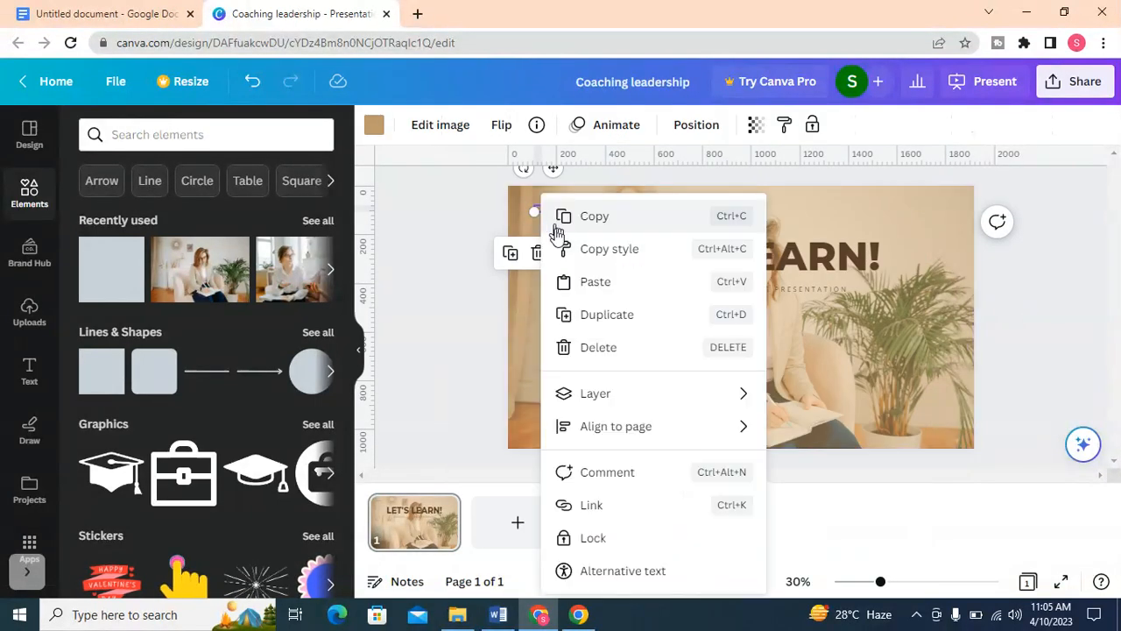
pyautogui.moveTo(645, 400)
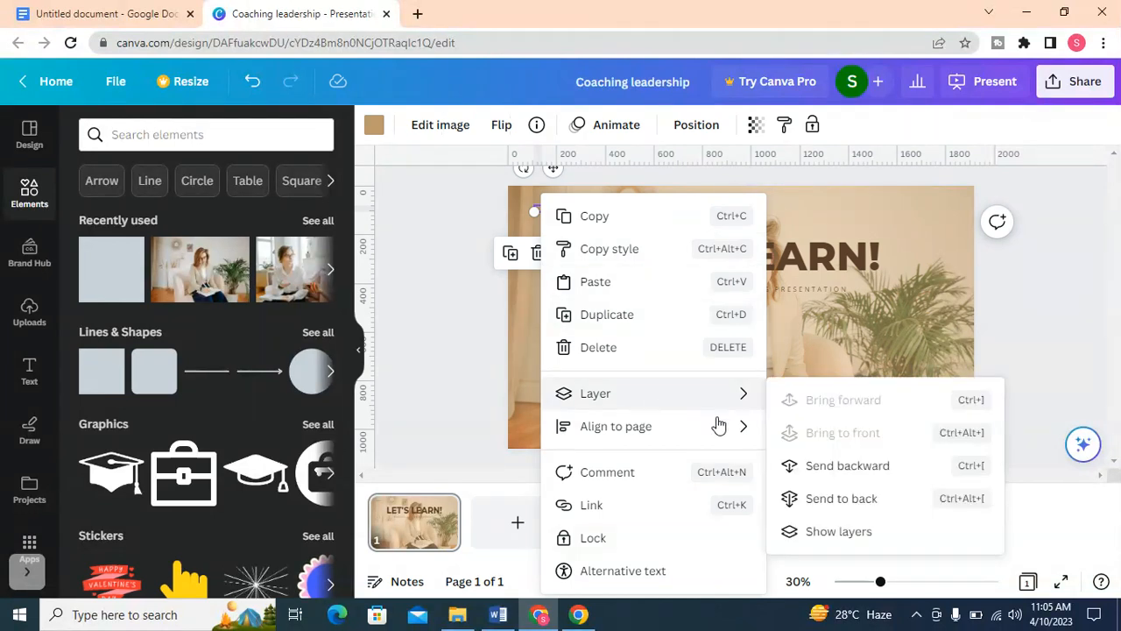
pyautogui.click(861, 467)
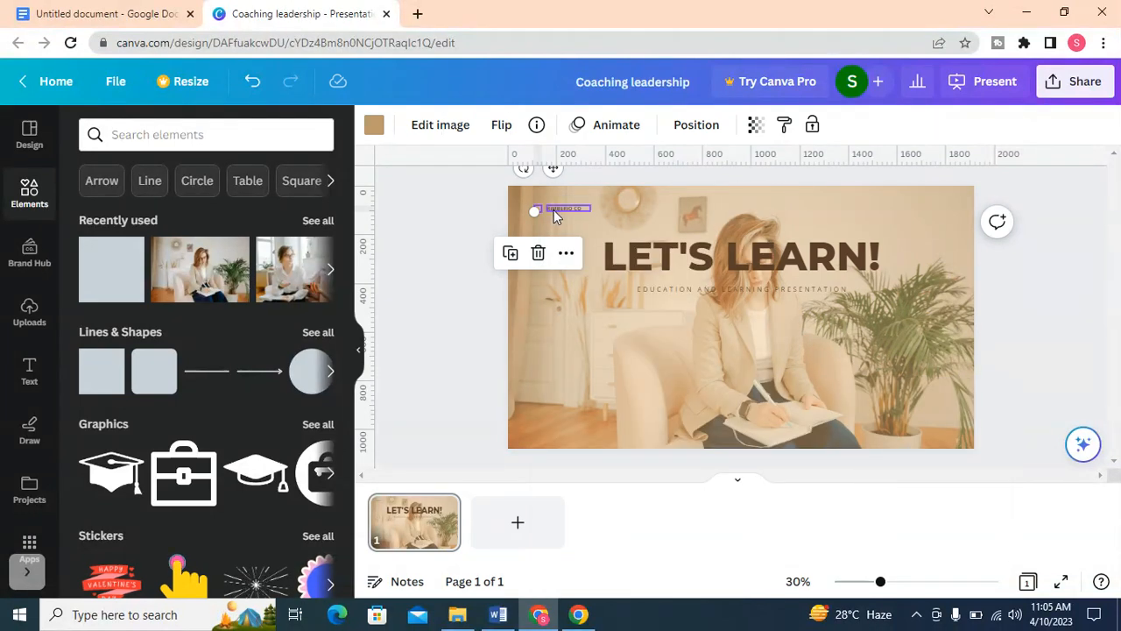
pyautogui.rightClick(538, 214)
pyautogui.click(1017, 281)
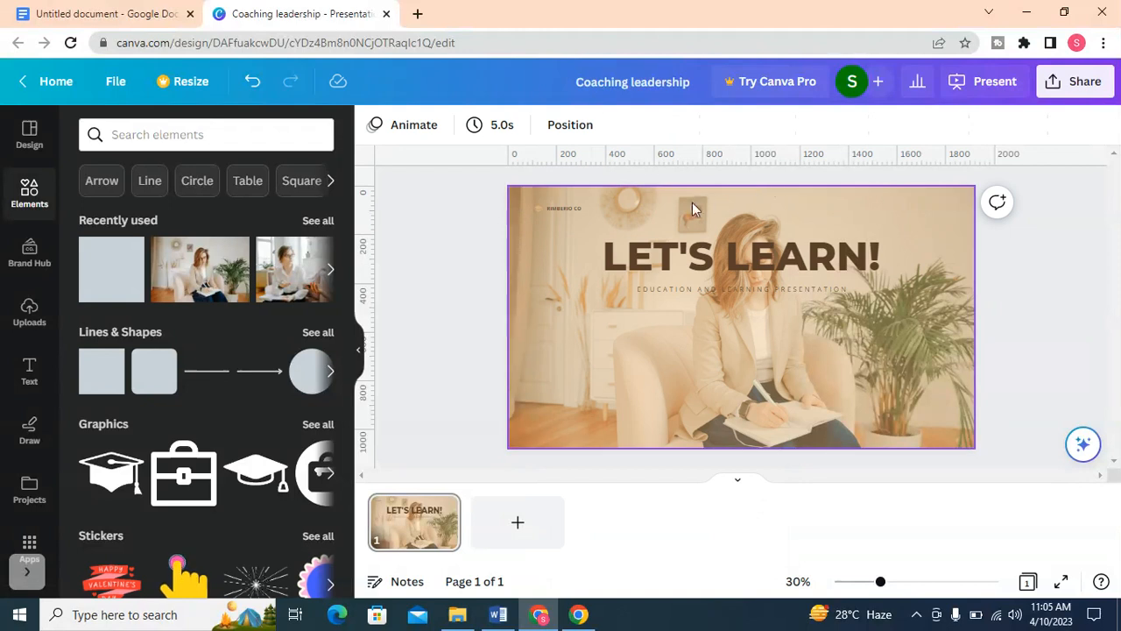
pyautogui.click(542, 208)
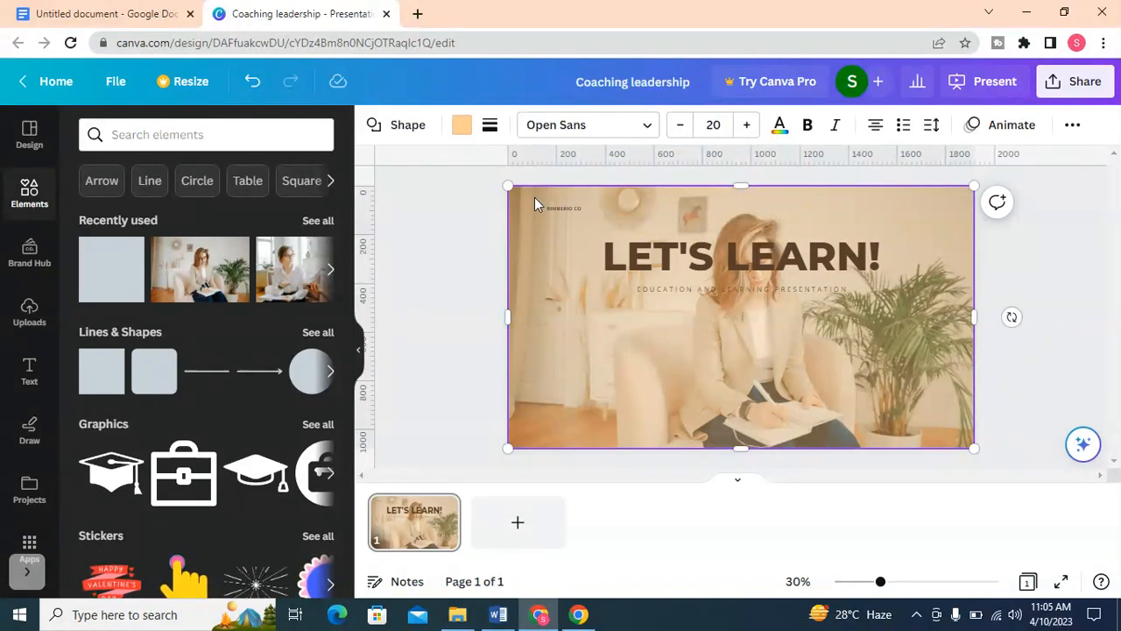
pyautogui.rightClick(534, 197)
pyautogui.press('Escape')
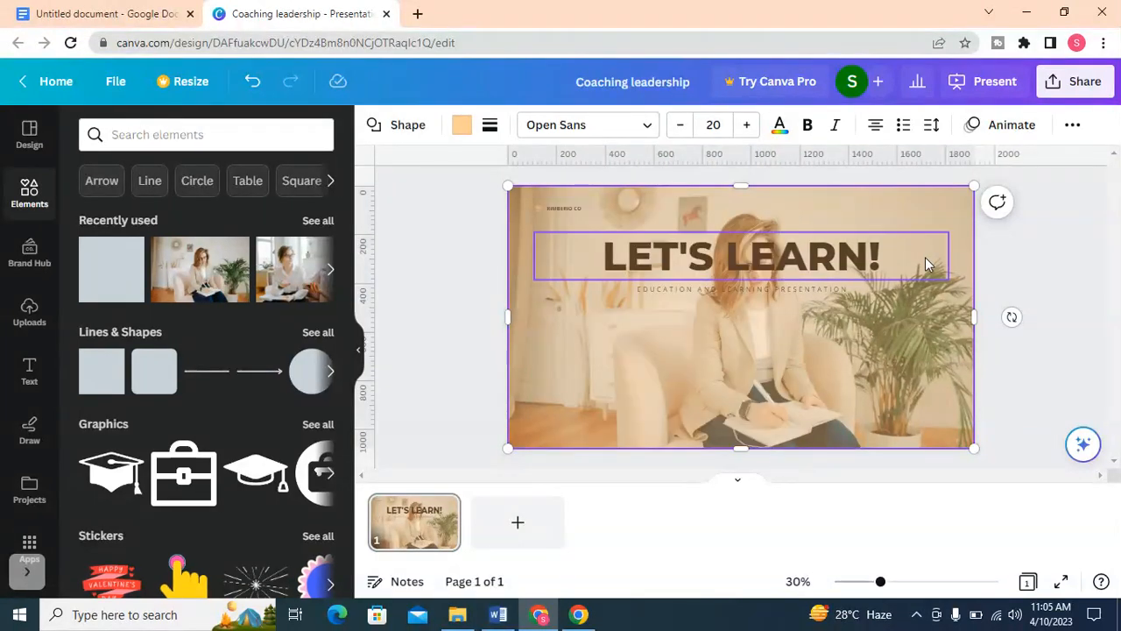
# - Move the subtitle and the LET'S LEARN! heading lower on the slide, keeping the heading above the subtitle
pyautogui.moveTo(769, 290); pyautogui.dragTo(778, 385)
pyautogui.click(846, 280)
pyautogui.moveTo(846, 280); pyautogui.dragTo(848, 320)
# - Switch to the Word outline, select the title words "Coaching leadership" without the "Title:" label, and return to Canva
pyautogui.click(497, 615)
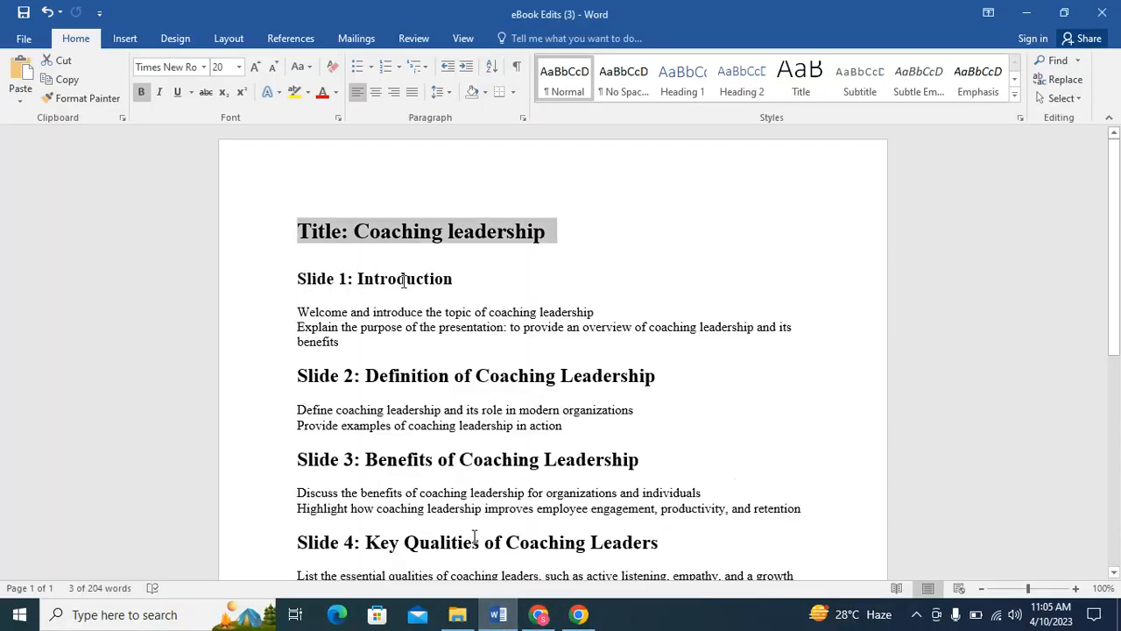
pyautogui.click(379, 233)
pyautogui.moveTo(366, 237); pyautogui.dragTo(568, 251)
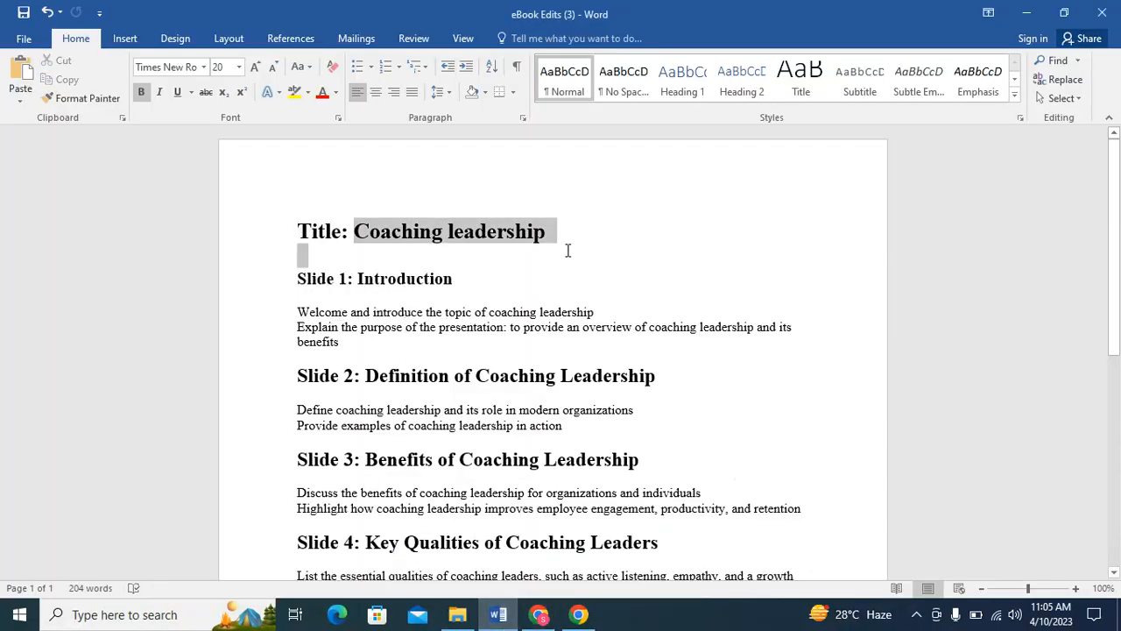
pyautogui.moveTo(356, 233); pyautogui.dragTo(546, 233)
pyautogui.hotkey('alt', 'Tab')
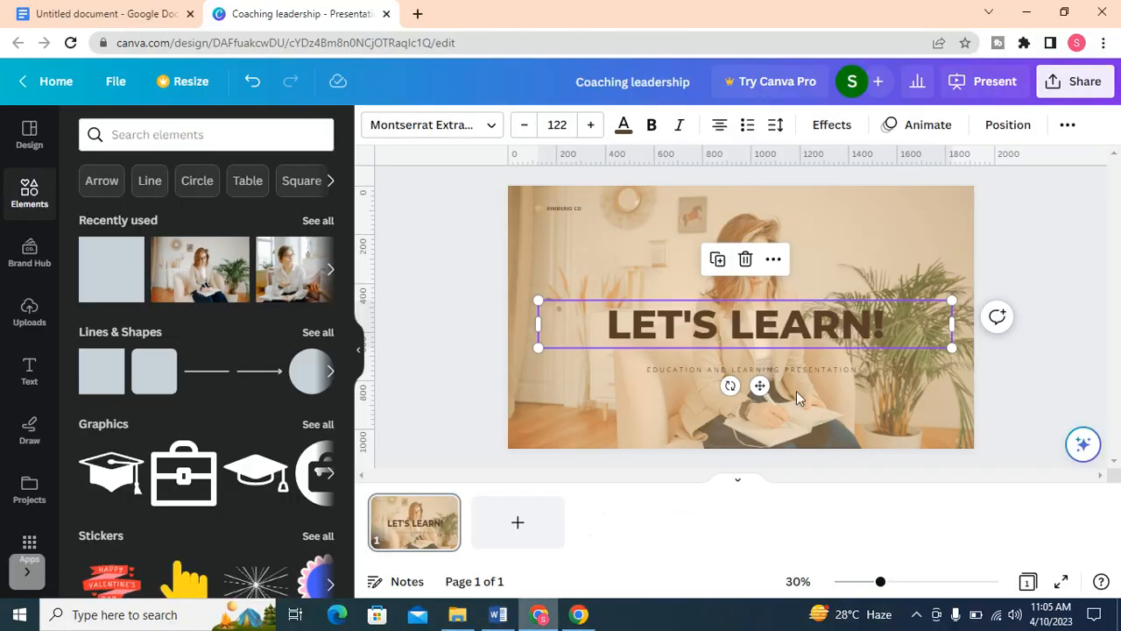
# - Replace the LET'S LEARN! heading text with COACHING LEADERSHIP and slightly adjust its text box
pyautogui.doubleClick(771, 317)
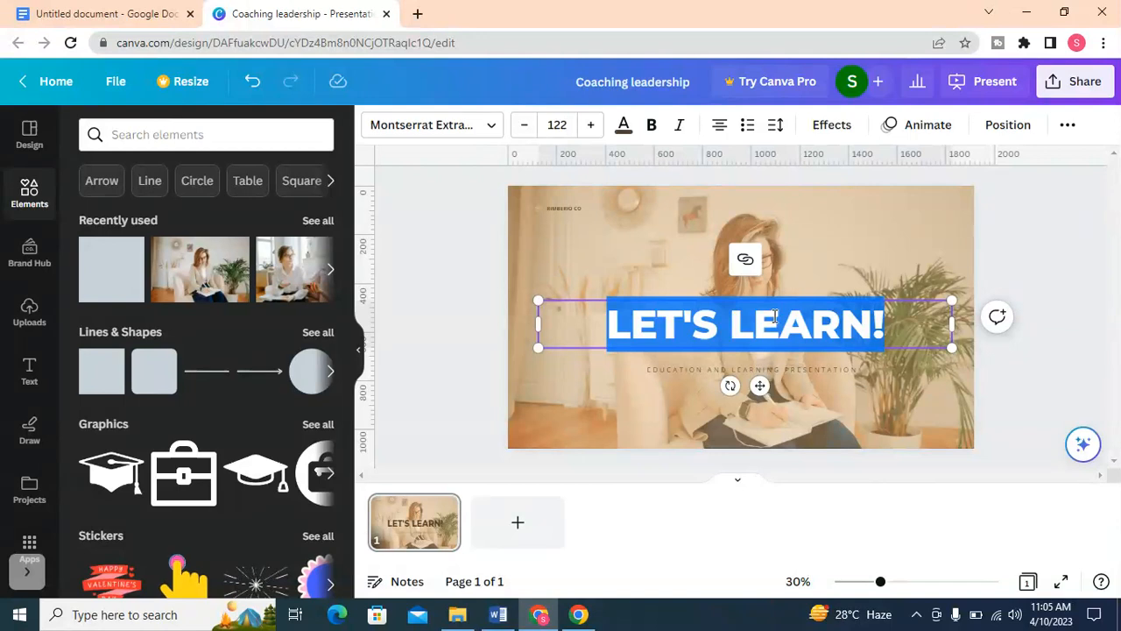
pyautogui.write('COACHING LEADERSHIP')
pyautogui.moveTo(969, 355)
pyautogui.mouseDown()
pyautogui.moveTo(1001, 351)
pyautogui.moveTo(975, 351)
pyautogui.mouseUp()
pyautogui.click(1017, 260)
# - Move the COACHING LEADERSHIP heading up above the subtitle and stretch its text box across the full page width
pyautogui.moveTo(751, 363); pyautogui.dragTo(724, 315)
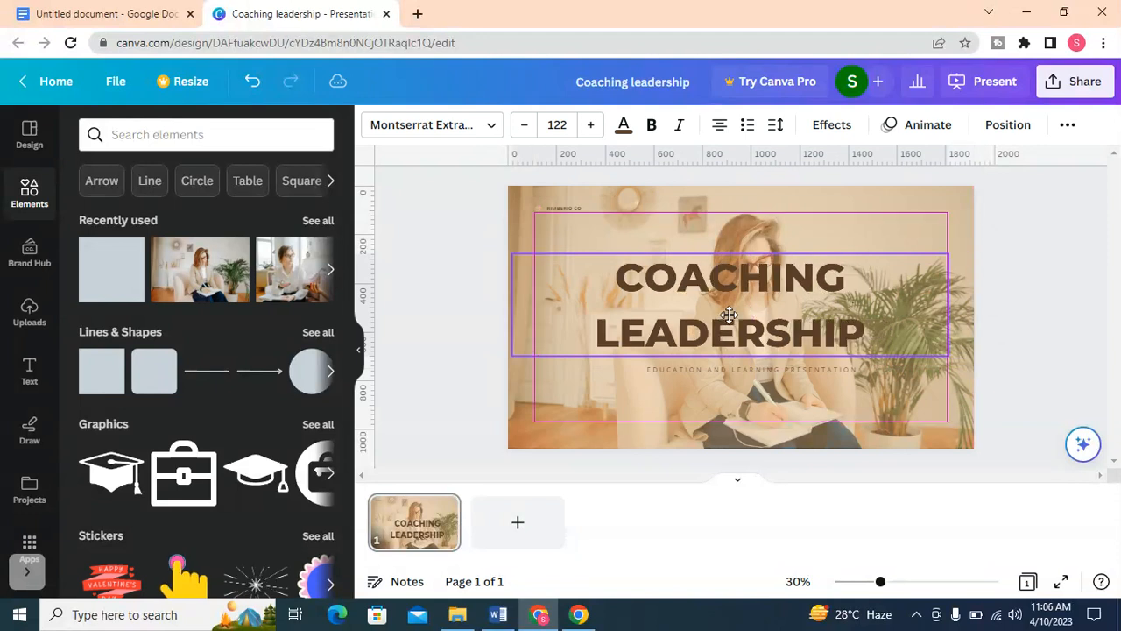
pyautogui.moveTo(948, 306); pyautogui.dragTo(976, 308)
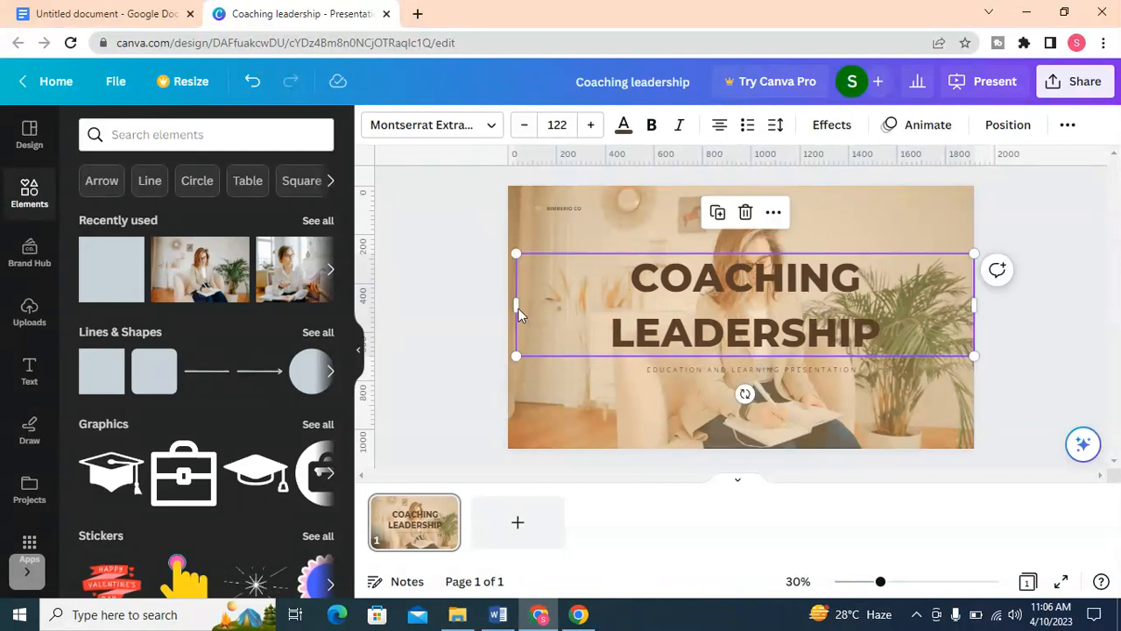
pyautogui.moveTo(517, 304); pyautogui.dragTo(508, 305)
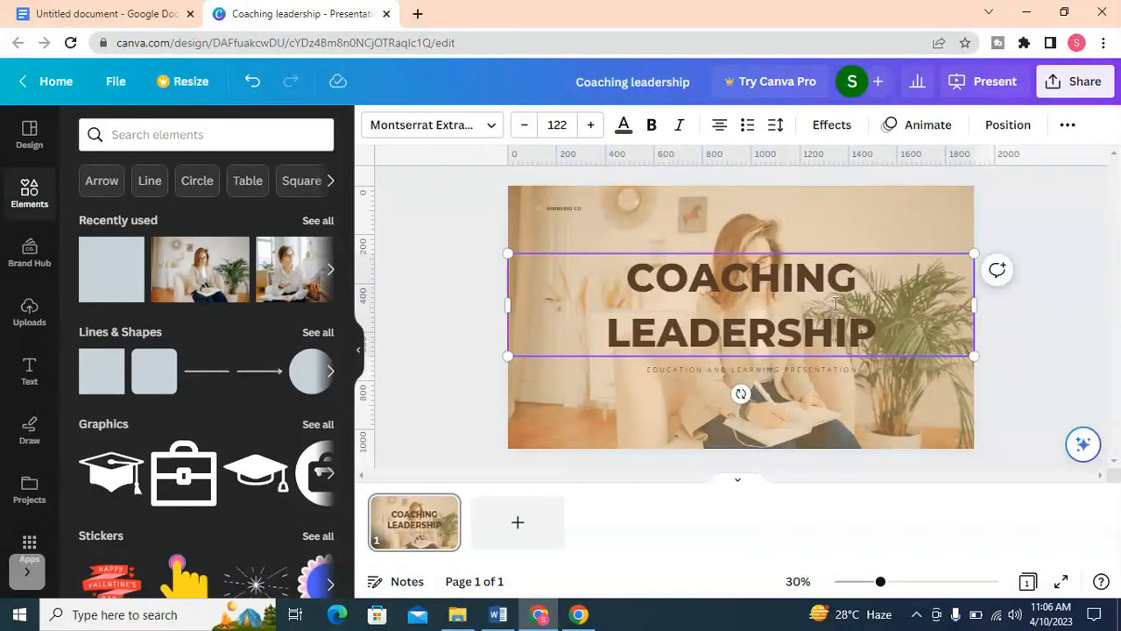
# - Try other text alignments on the full-width heading, return it to centered, and deselect it
pyautogui.click(719, 128)
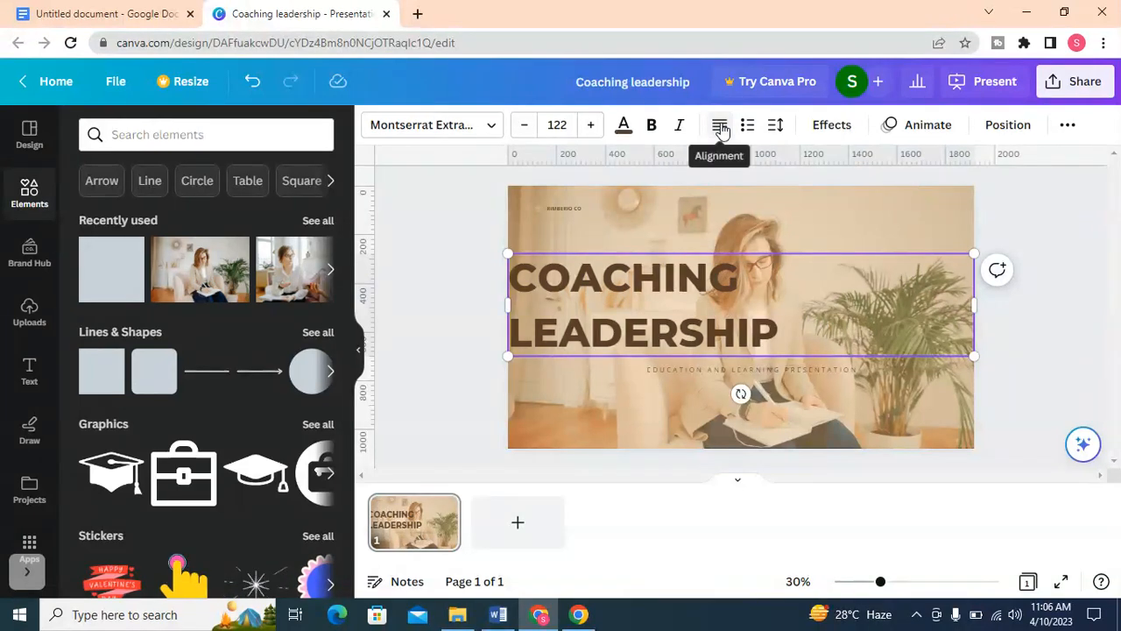
pyautogui.click(719, 128)
pyautogui.click(719, 127)
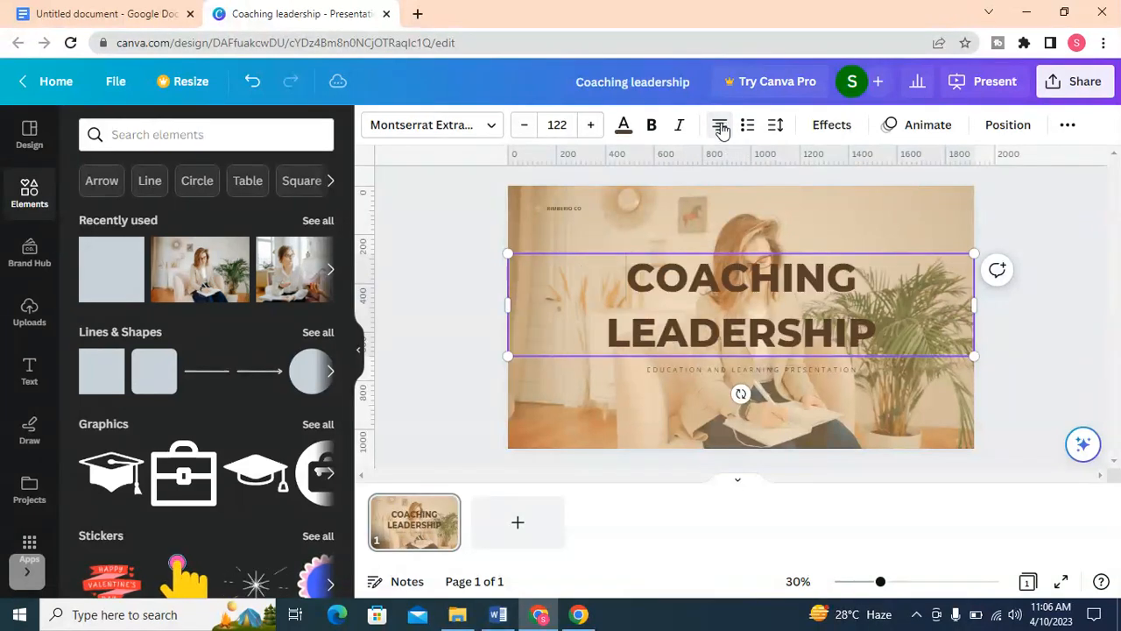
pyautogui.click(1039, 354)
# - Narrow the heading's text box from its right edge to about 1,140 px wide
pyautogui.click(788, 307)
pyautogui.moveTo(975, 306); pyautogui.dragTo(787, 306)
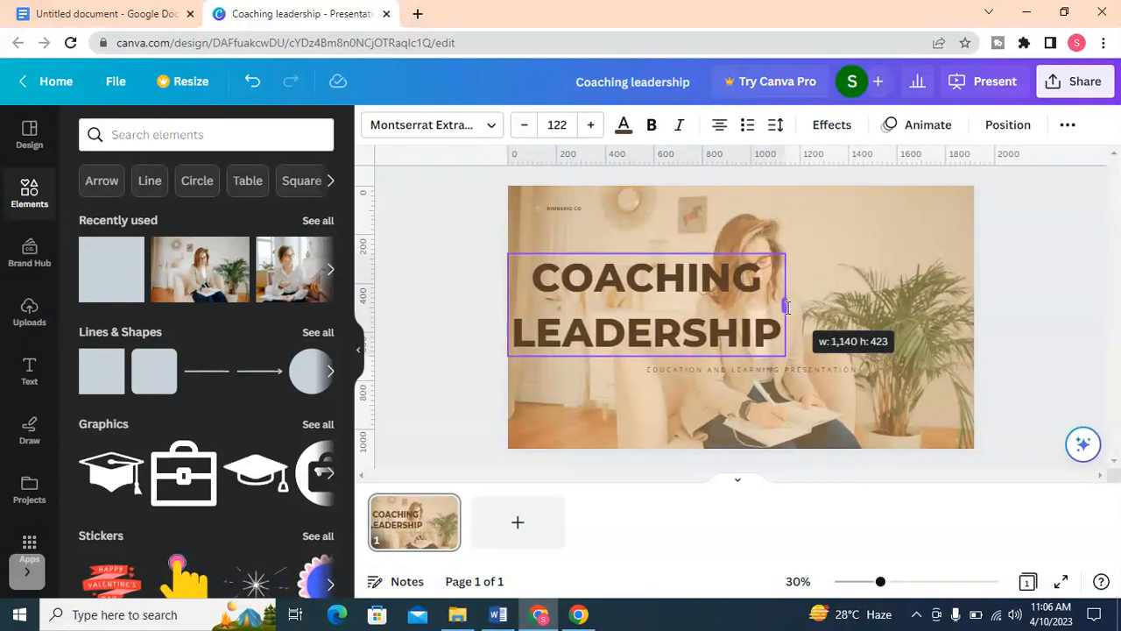
pyautogui.moveTo(786, 307); pyautogui.dragTo(787, 306)
# - Cycle the narrowed heading through the available text alignments, ending on centered
pyautogui.click(719, 126)
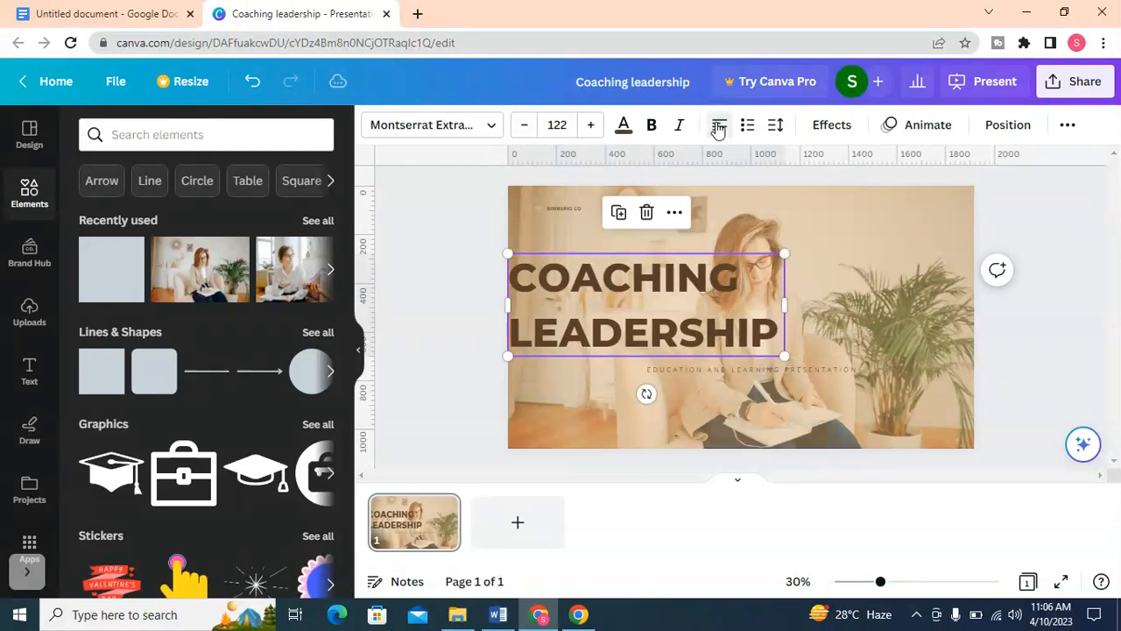
pyautogui.click(719, 127)
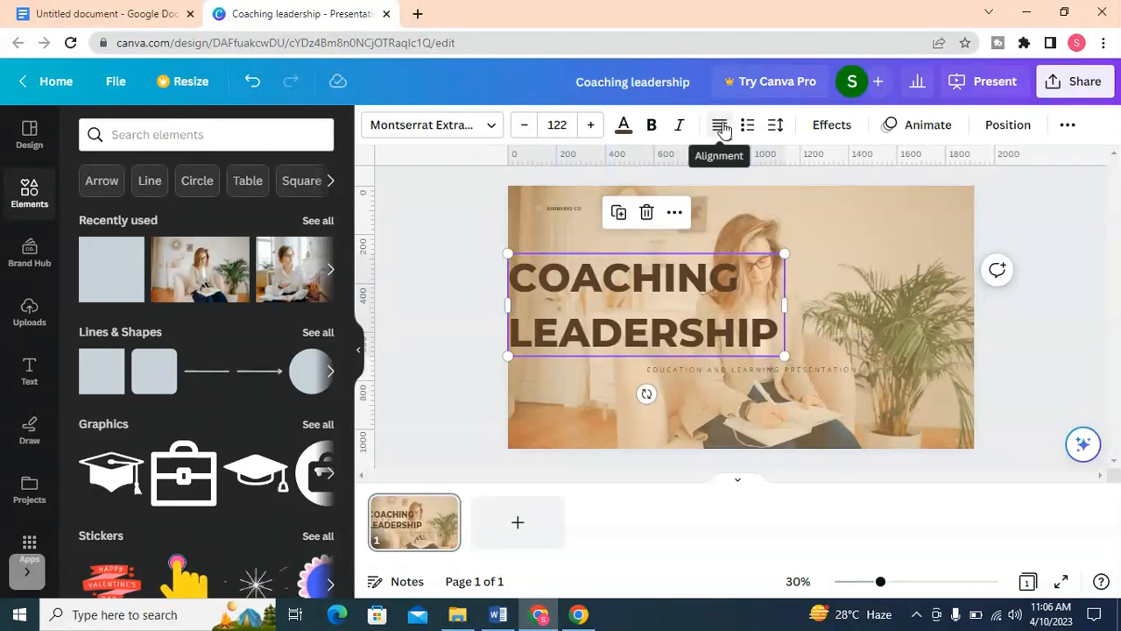
pyautogui.click(720, 127)
pyautogui.click(720, 127)
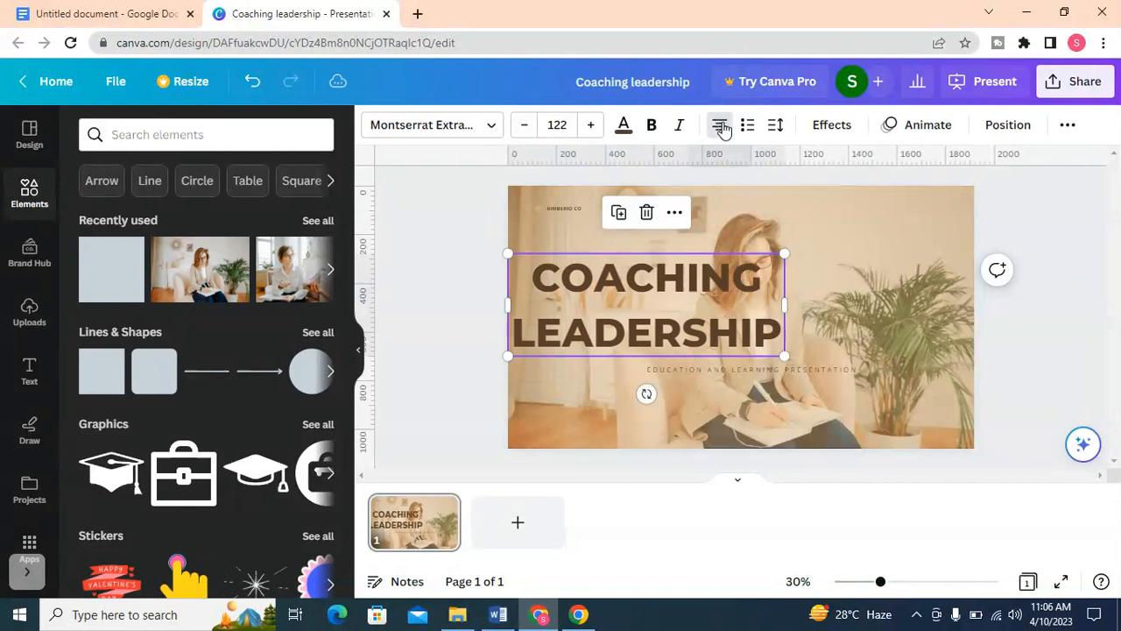
pyautogui.click(909, 288)
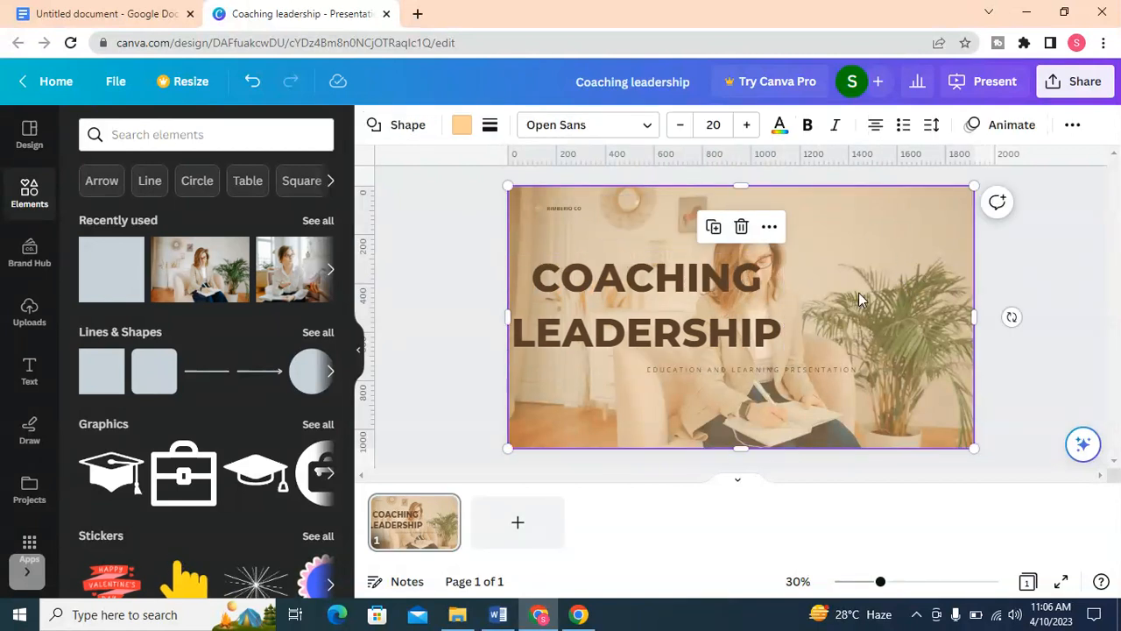
pyautogui.click(745, 303)
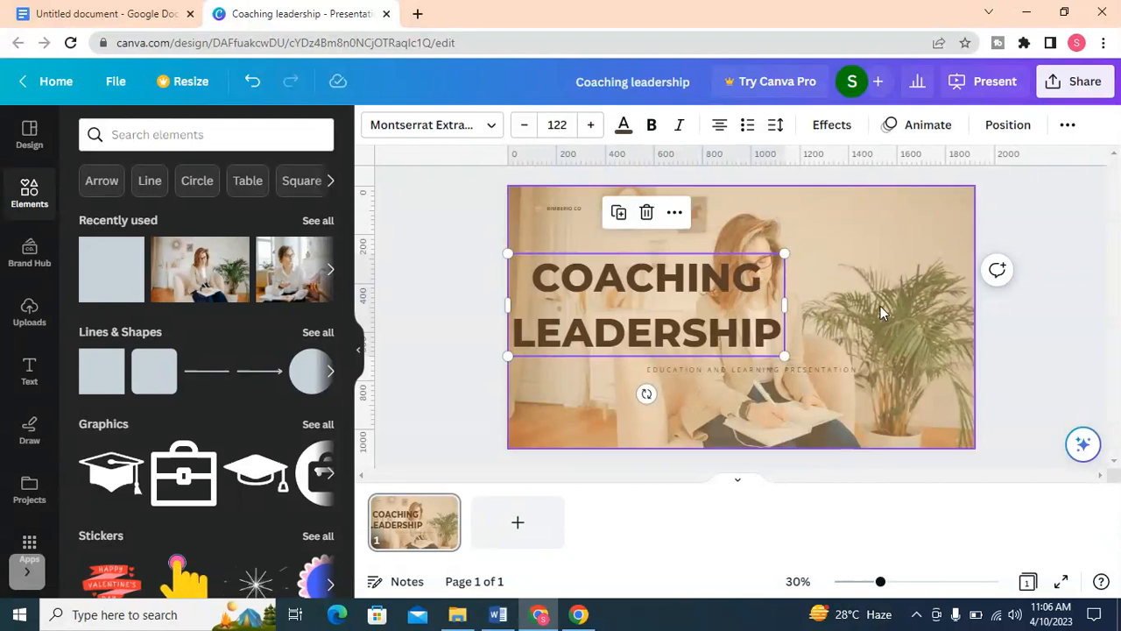
pyautogui.click(889, 263)
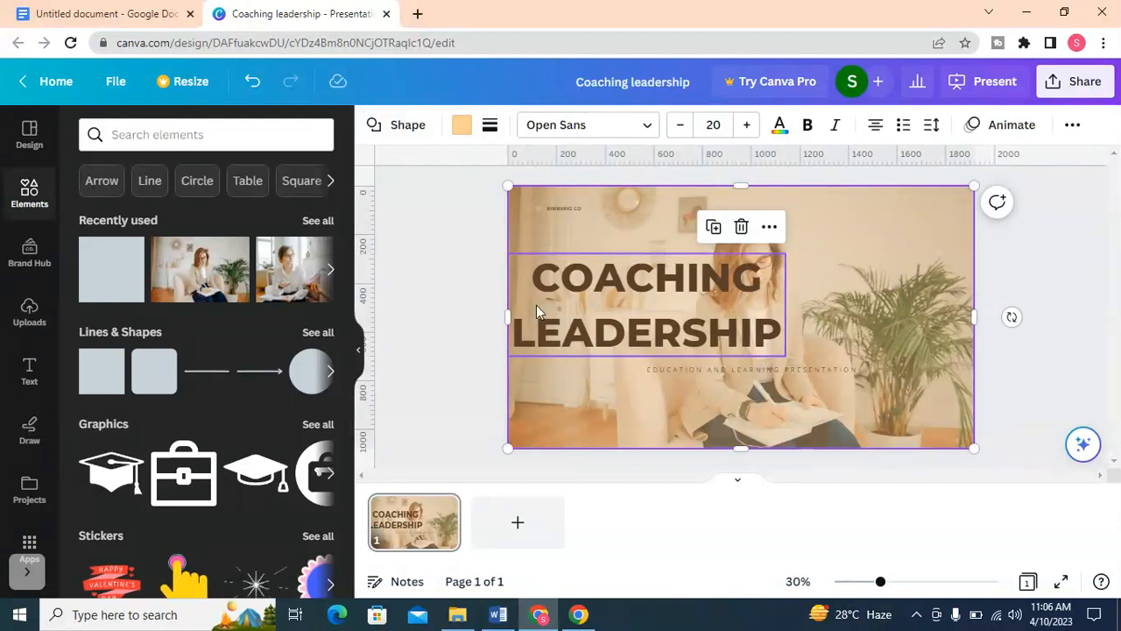
pyautogui.click(648, 311)
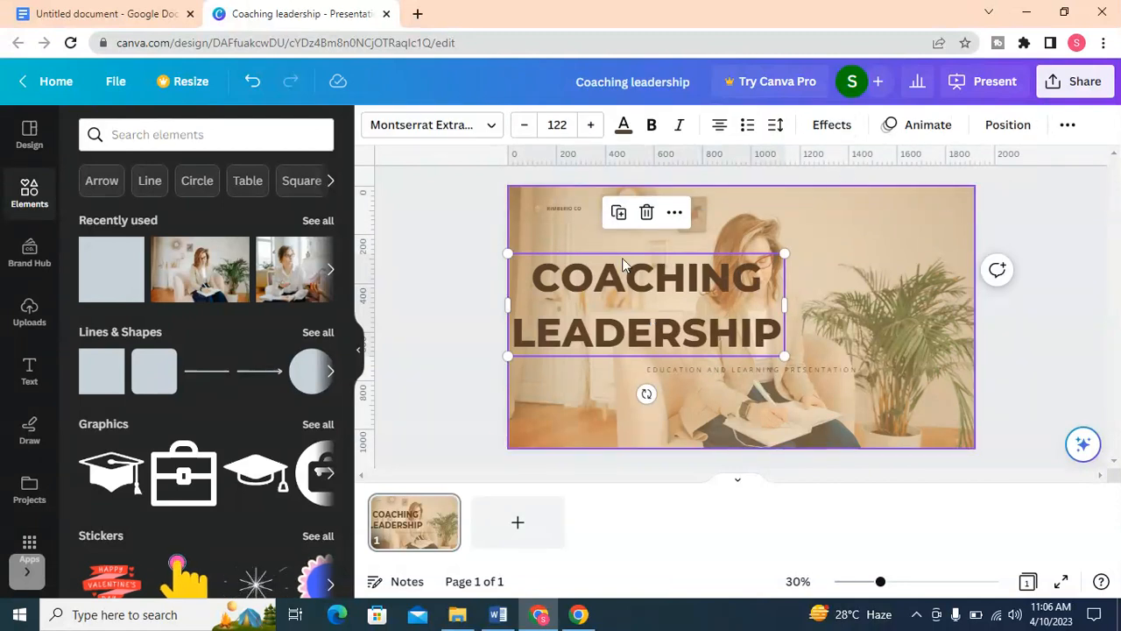
pyautogui.click(892, 245)
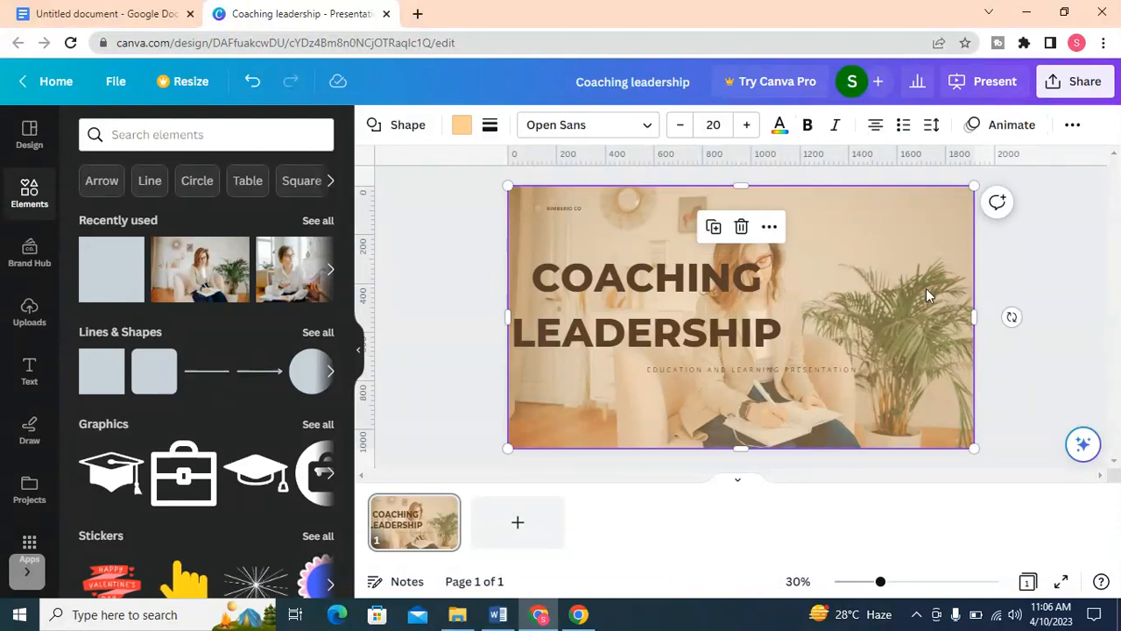
# - Try left-aligning the heading text, and undo the change
pyautogui.click(649, 302)
pyautogui.click(720, 124)
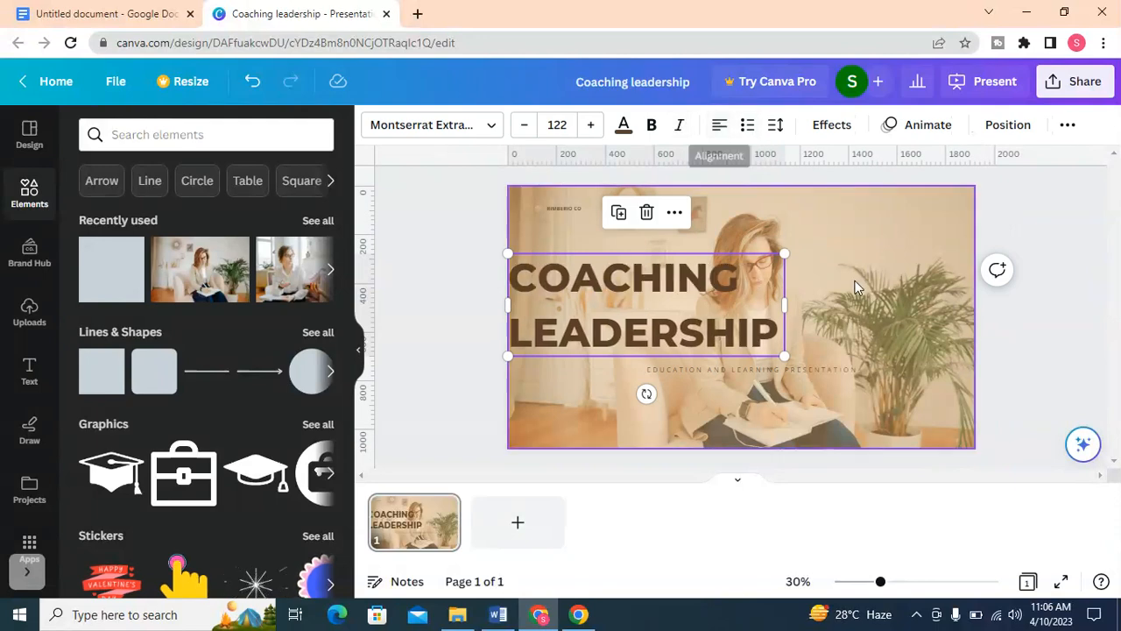
pyautogui.hotkey('ctrl', 'z')
pyautogui.click(860, 326)
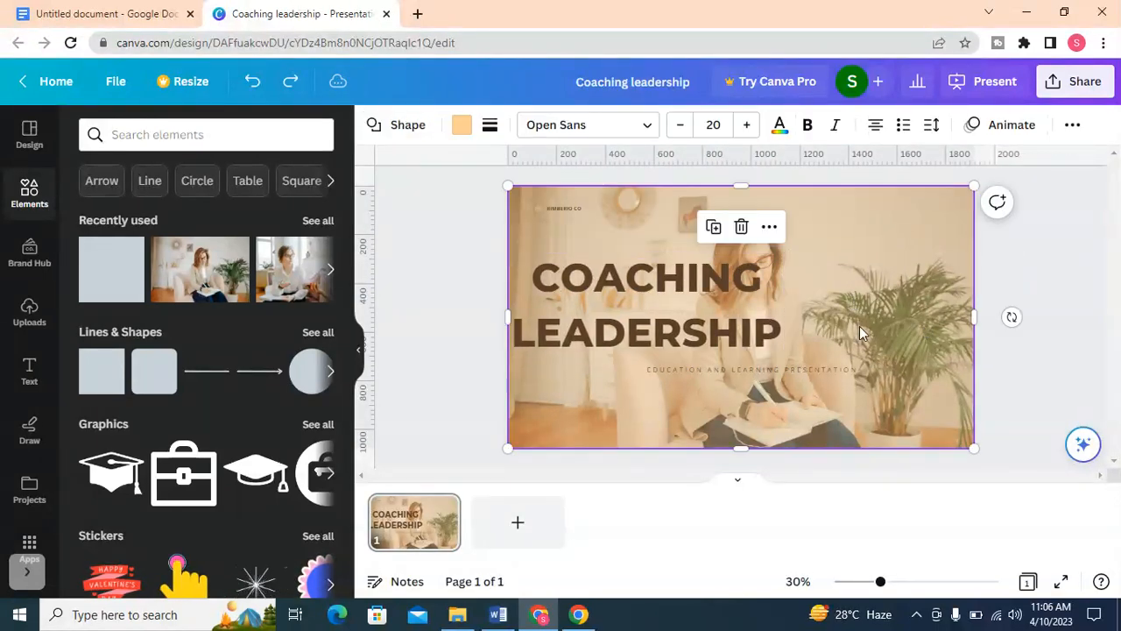
# - Align the heading to the horizontal center of the page, trying the right page alignment along the way
pyautogui.click(743, 331)
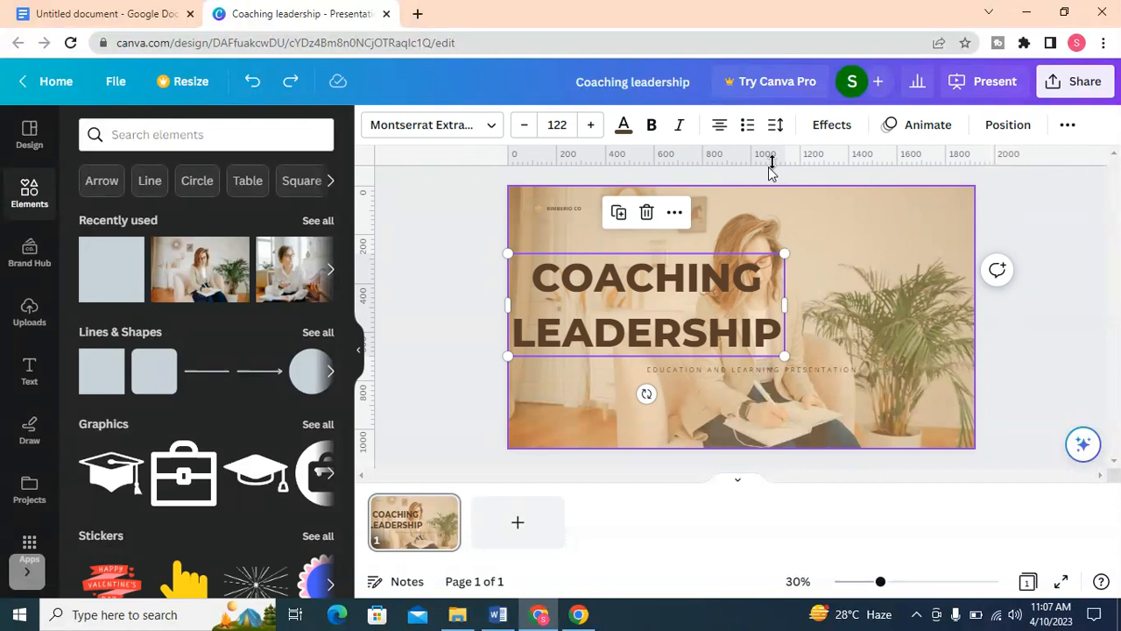
pyautogui.click(1003, 127)
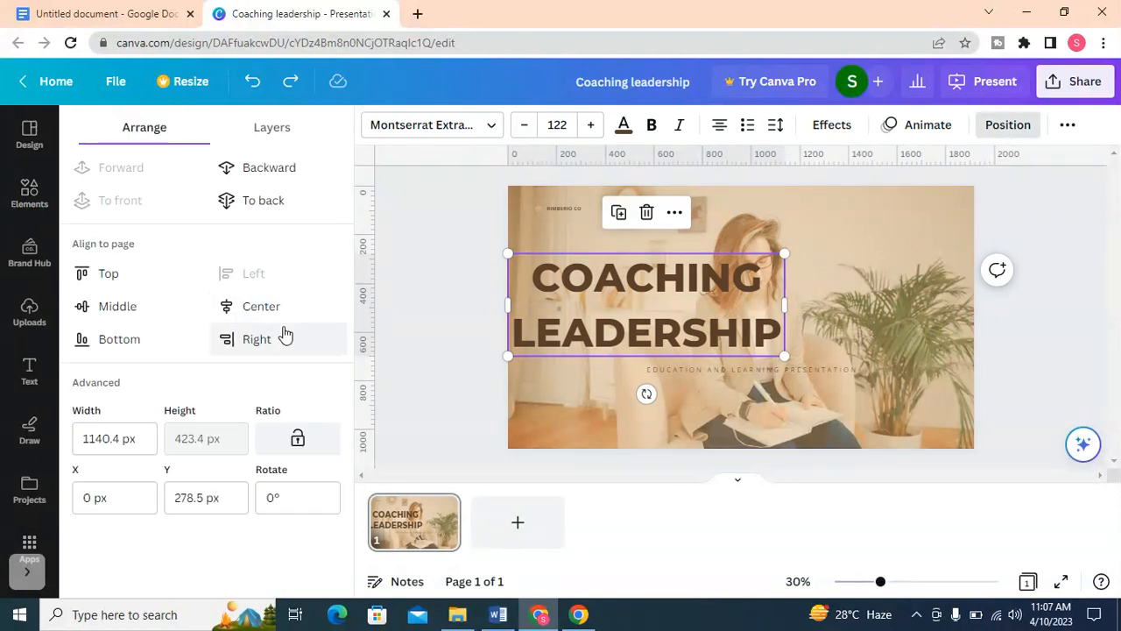
pyautogui.click(262, 309)
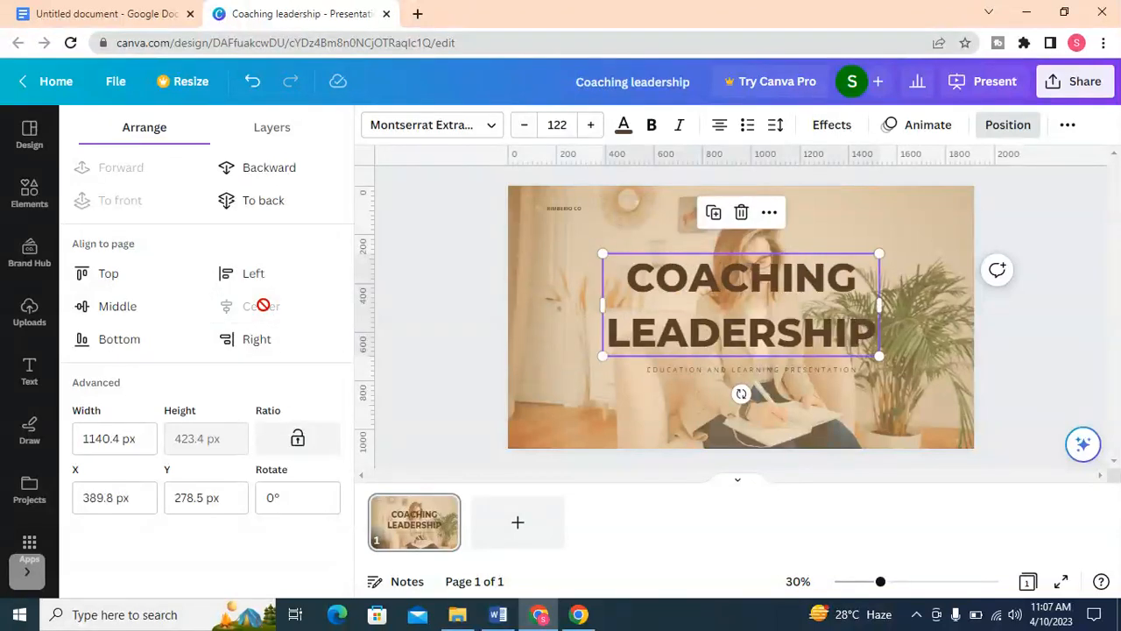
pyautogui.click(265, 344)
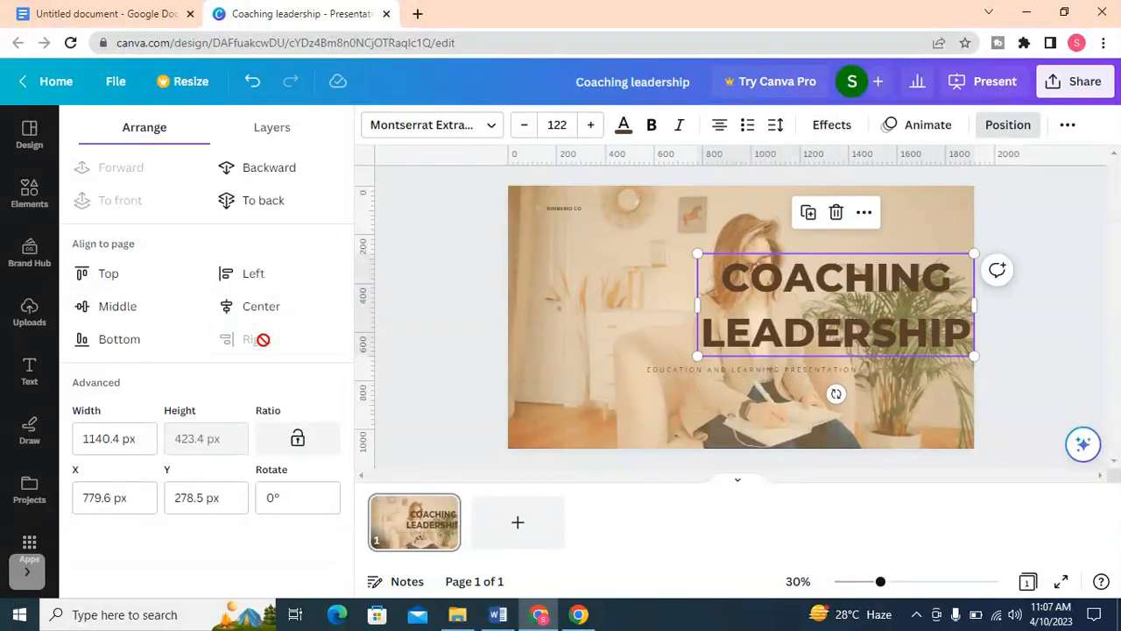
pyautogui.click(260, 308)
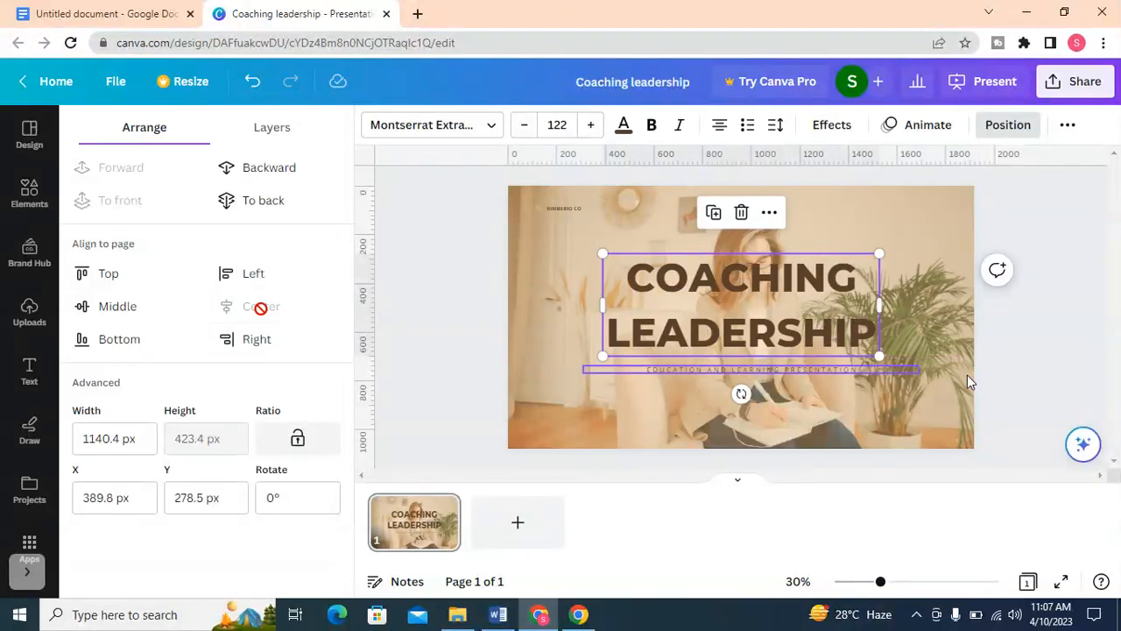
pyautogui.click(1045, 335)
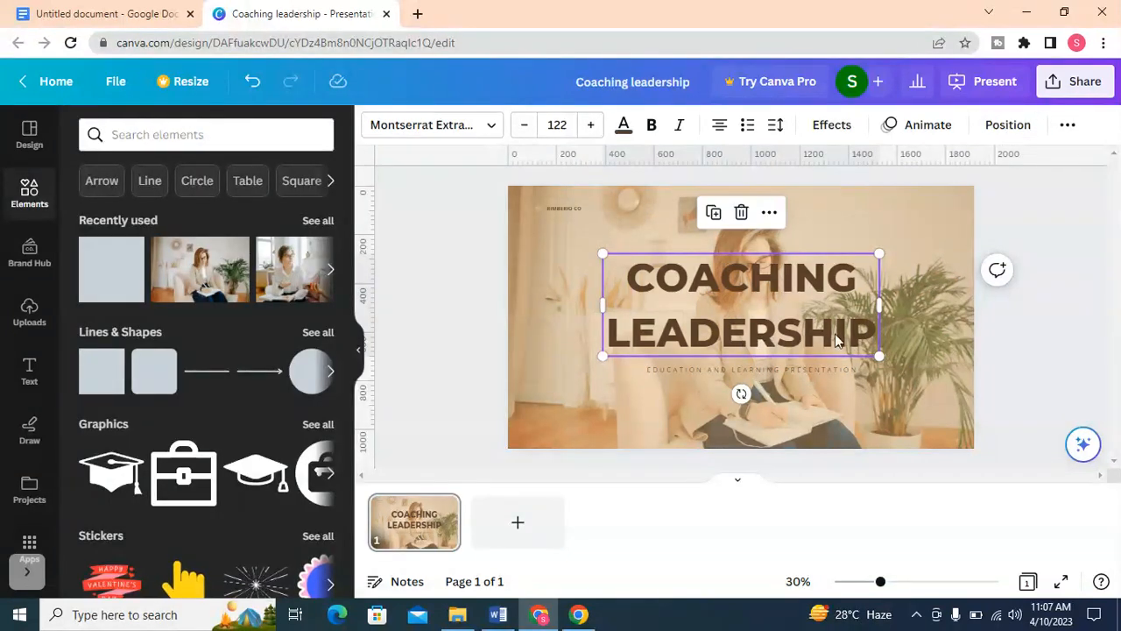
pyautogui.click(1035, 327)
# - Recheck the heading's text alignment and open its letter and line spacing settings
pyautogui.click(720, 295)
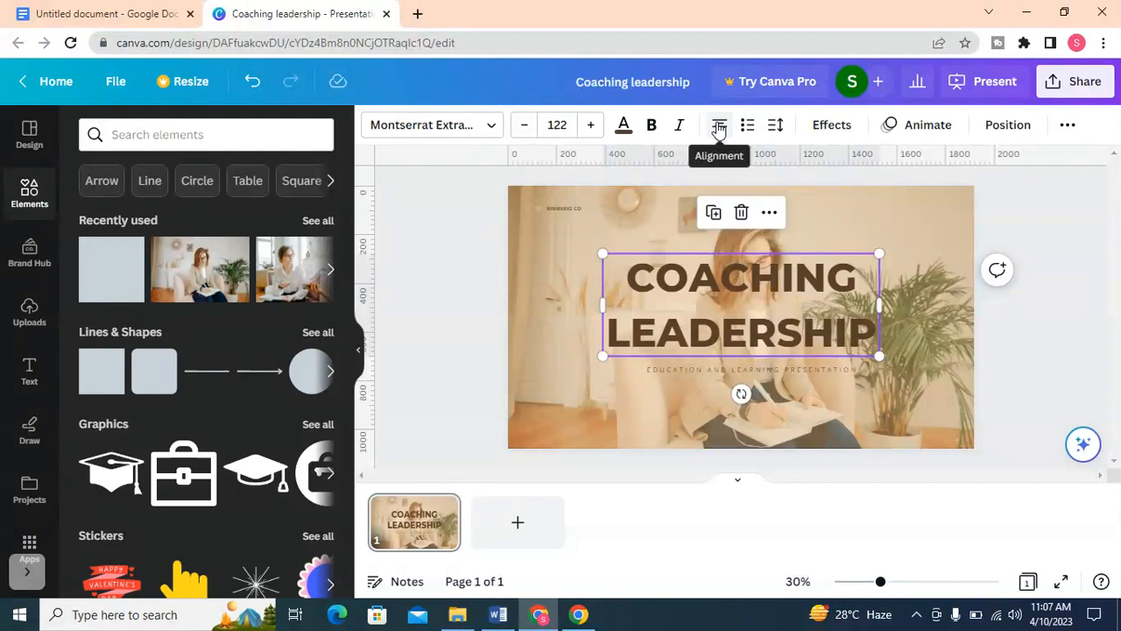
pyautogui.click(1058, 351)
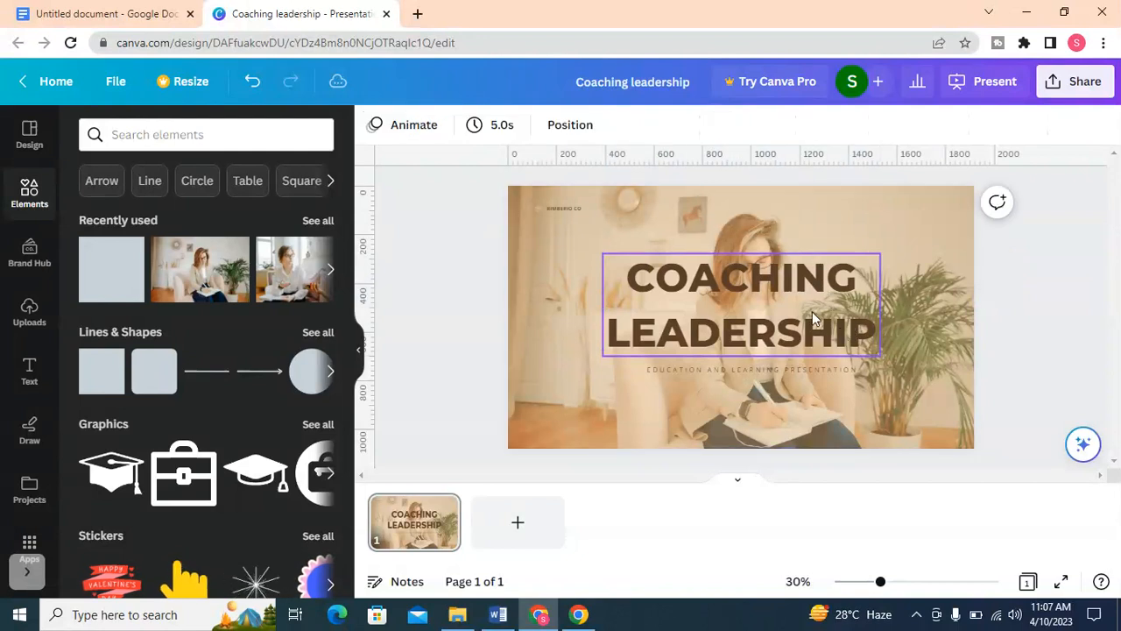
pyautogui.click(809, 311)
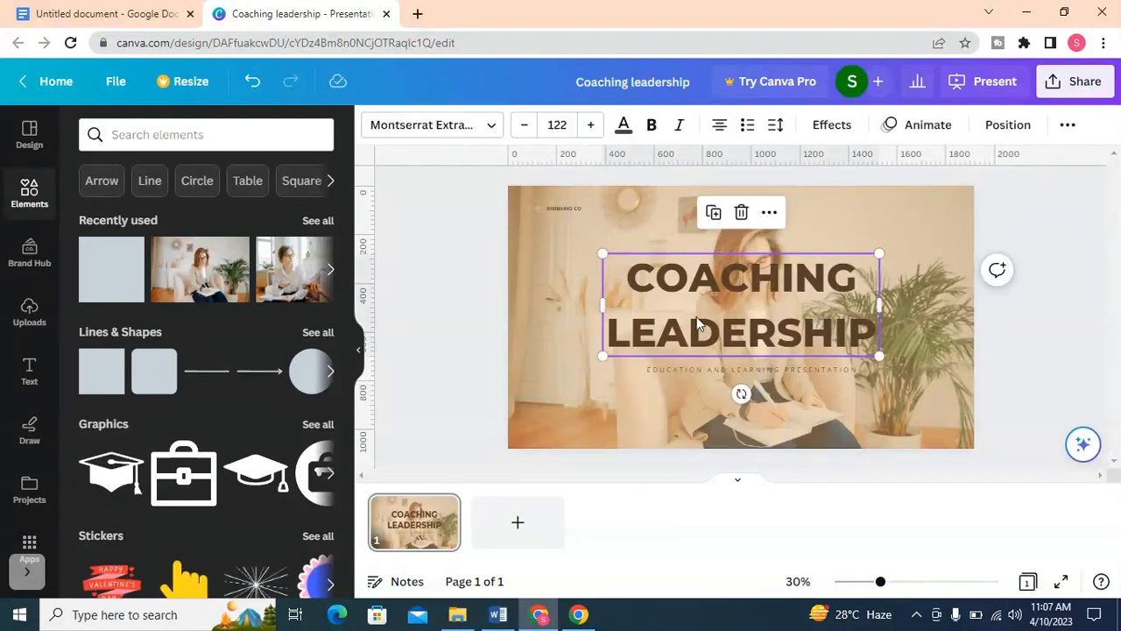
pyautogui.click(776, 126)
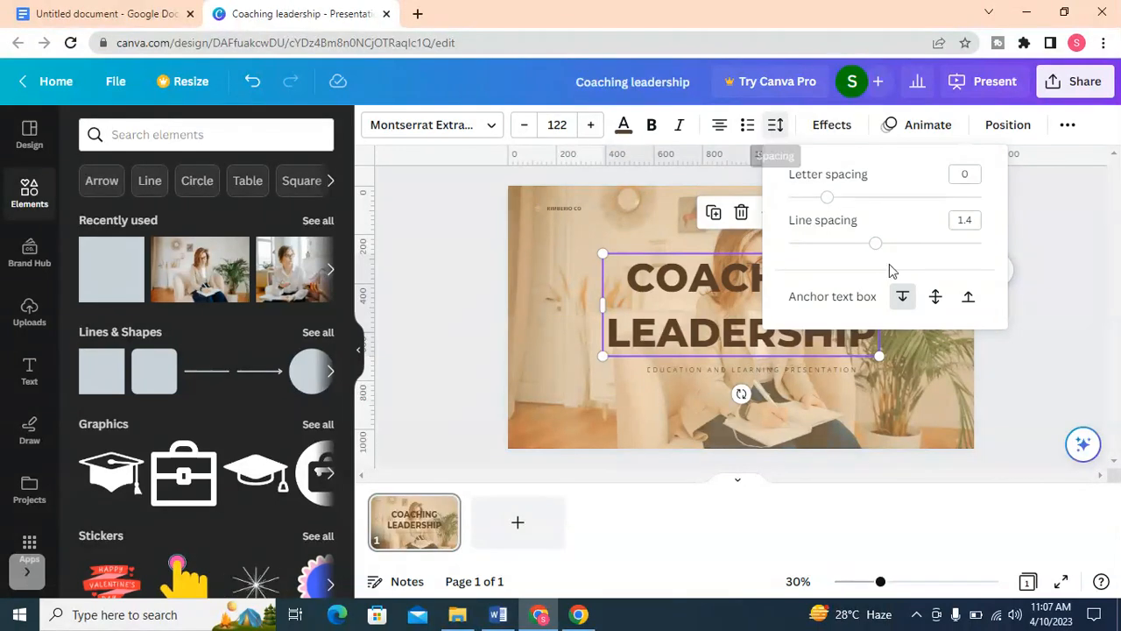
# - Set the line spacing of the COACHING LEADERSHIP title to 1.02 and move the title down to the slide's centre
pyautogui.moveTo(876, 244); pyautogui.dragTo(840, 249)
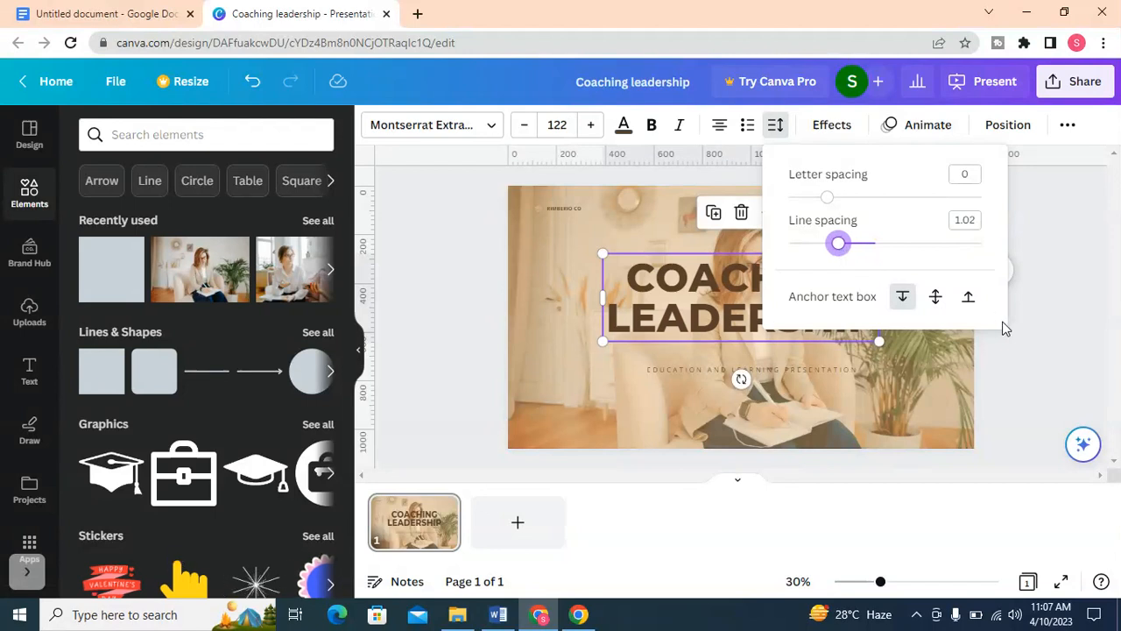
pyautogui.click(1027, 354)
pyautogui.moveTo(764, 312); pyautogui.dragTo(764, 324)
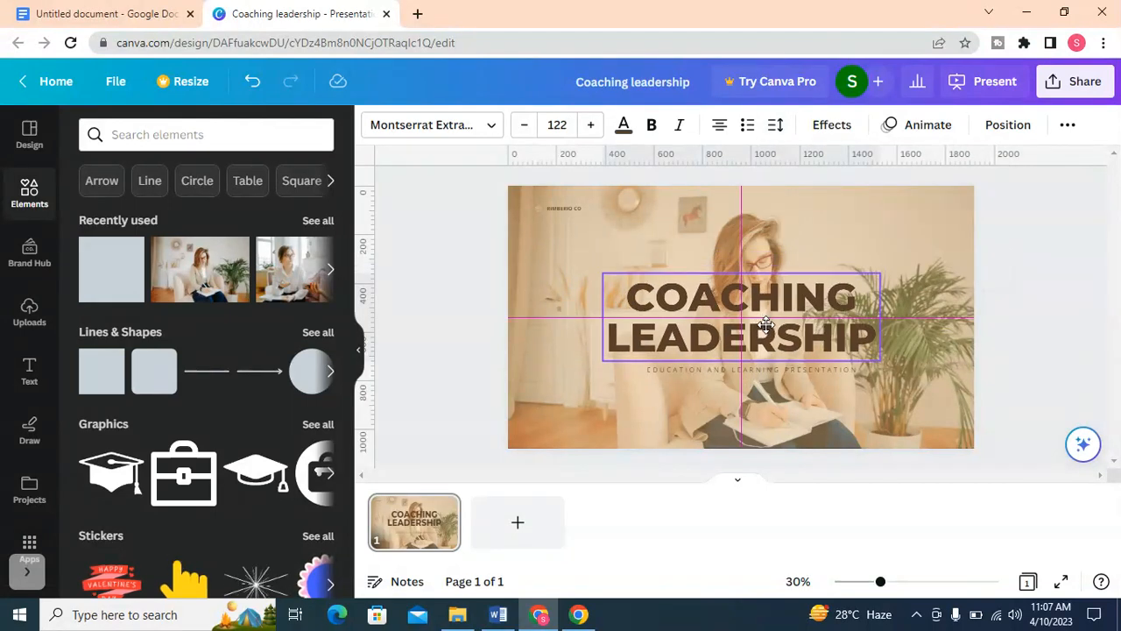
# - Move the education and learning subtitle and the title lower on the slide, keeping the subtitle just beneath the title
pyautogui.moveTo(771, 373); pyautogui.dragTo(770, 403)
pyautogui.moveTo(795, 308); pyautogui.dragTo(795, 320)
pyautogui.click(824, 395)
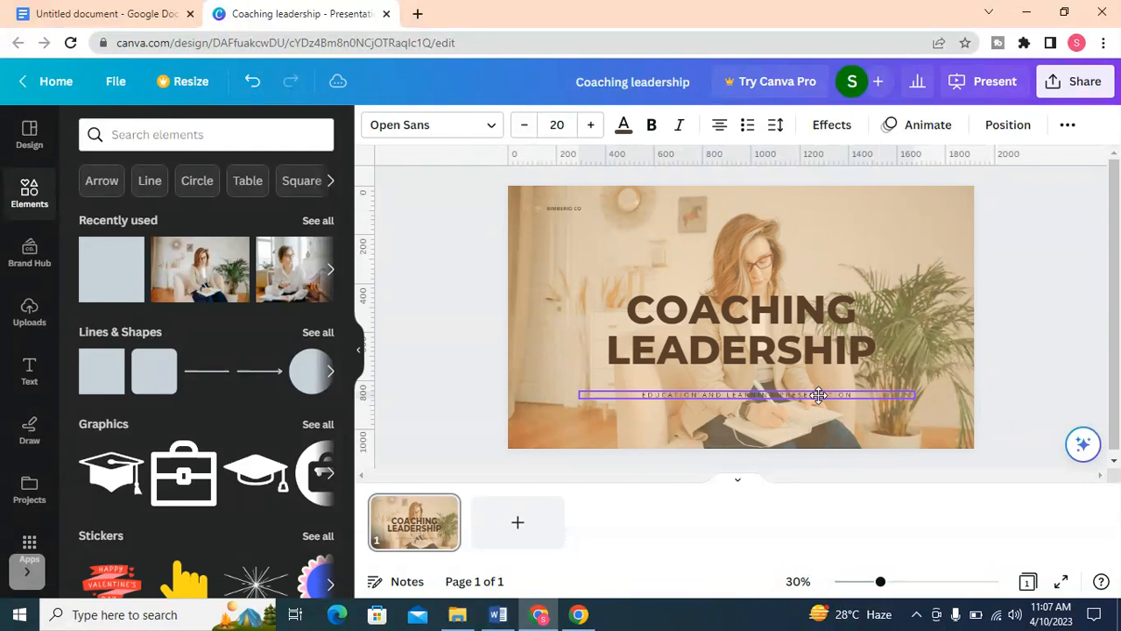
pyautogui.moveTo(821, 394); pyautogui.dragTo(823, 393)
pyautogui.moveTo(820, 393); pyautogui.dragTo(817, 392)
pyautogui.press('Up')
pyautogui.press('Up')
pyautogui.press('Up')
pyautogui.press('Up')
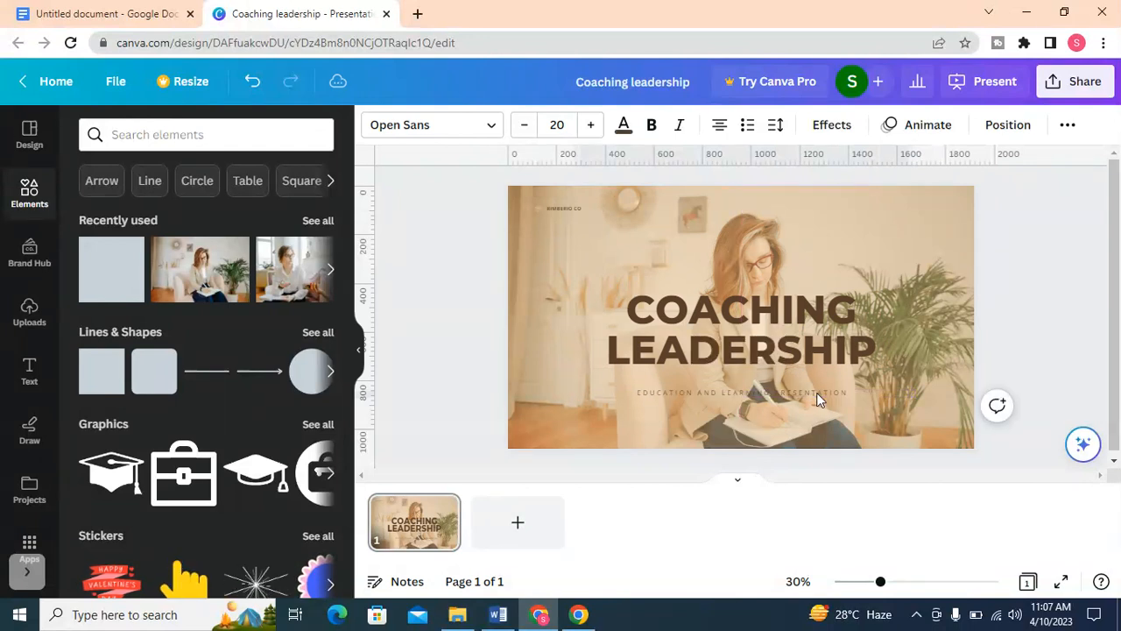
pyautogui.click(908, 419)
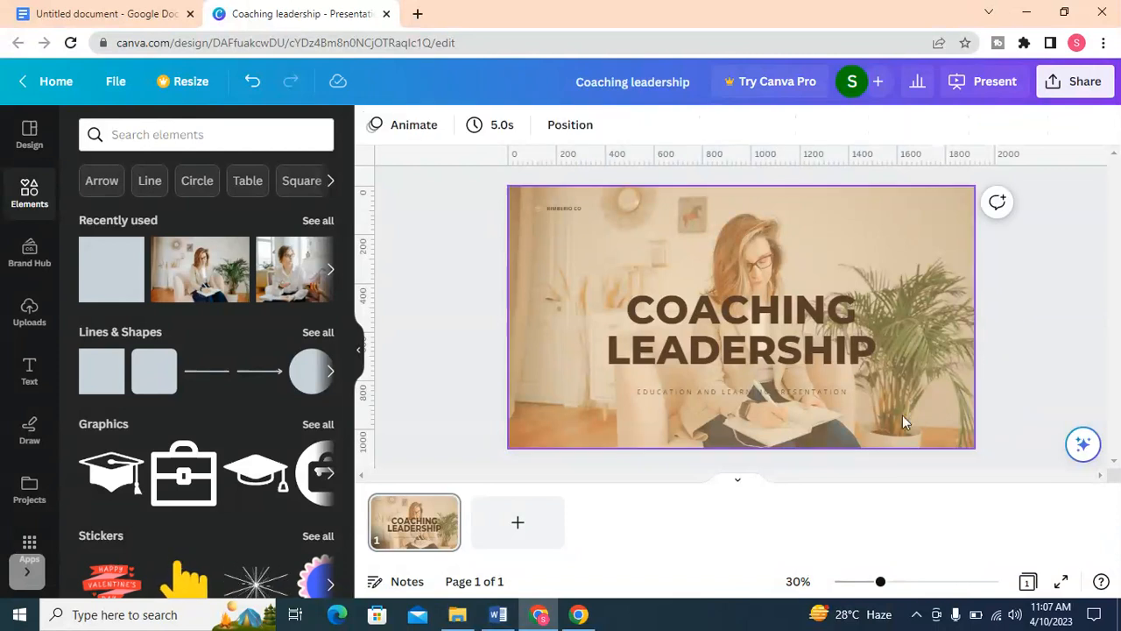
pyautogui.click(922, 370)
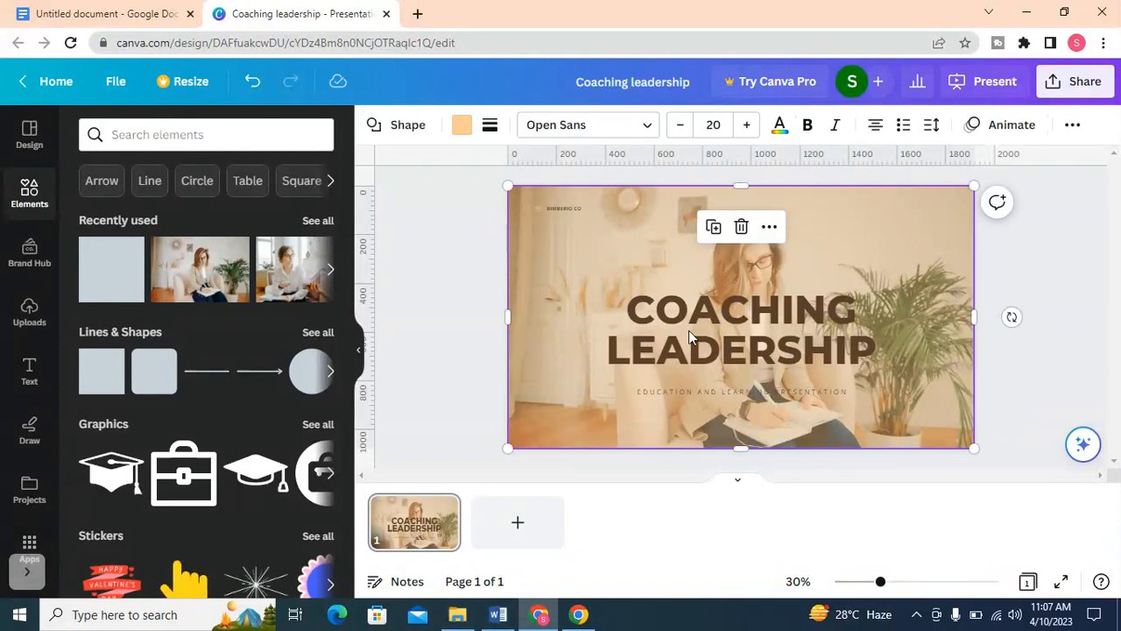
pyautogui.click(706, 331)
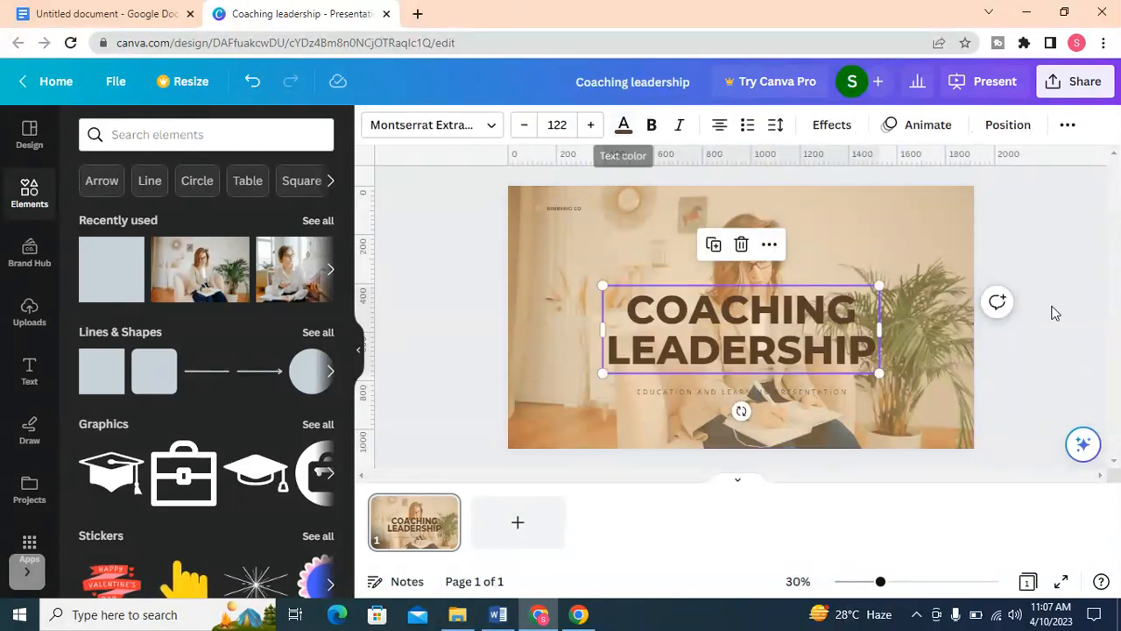
pyautogui.click(935, 267)
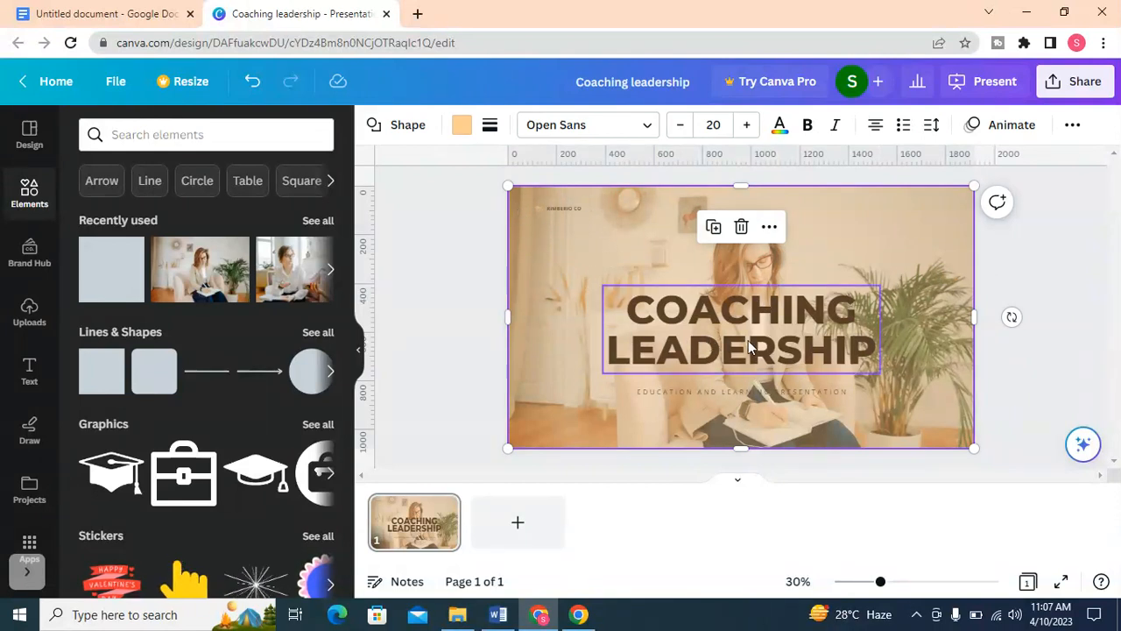
# - Enlarge the COACHING LEADERSHIP title to font size 152 and centre it horizontally on the page
pyautogui.click(821, 314)
pyautogui.moveTo(880, 285); pyautogui.dragTo(946, 262)
pyautogui.moveTo(815, 309); pyautogui.dragTo(771, 318)
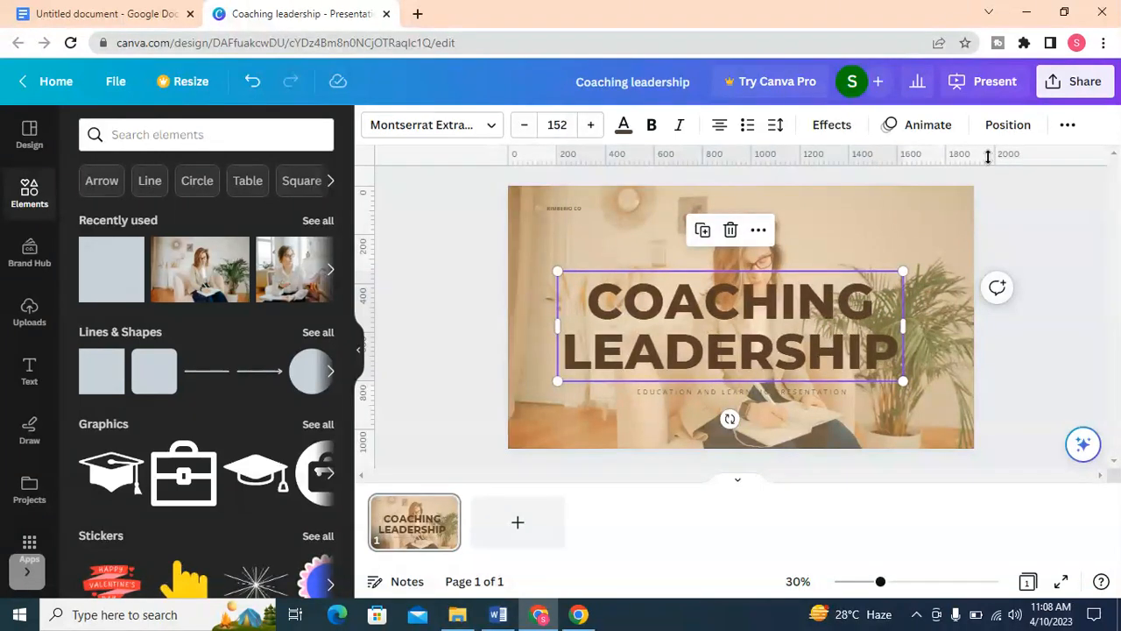
pyautogui.click(1006, 124)
pyautogui.click(269, 305)
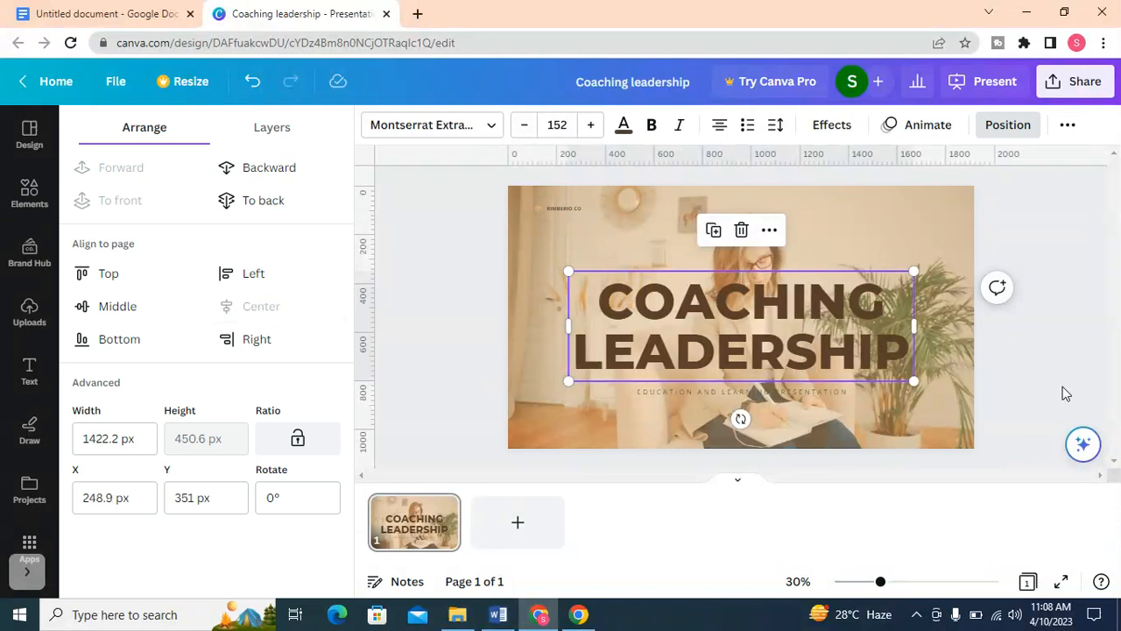
pyautogui.click(1046, 301)
pyautogui.click(1057, 384)
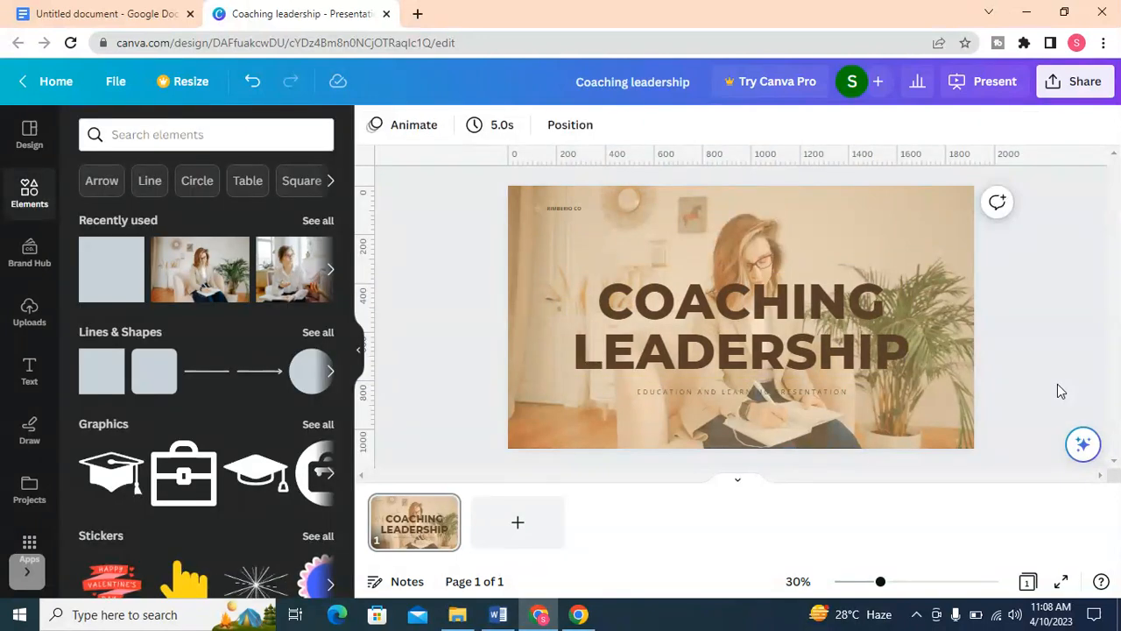
# - Change the text colour of the education and learning subtitle to black
pyautogui.click(797, 391)
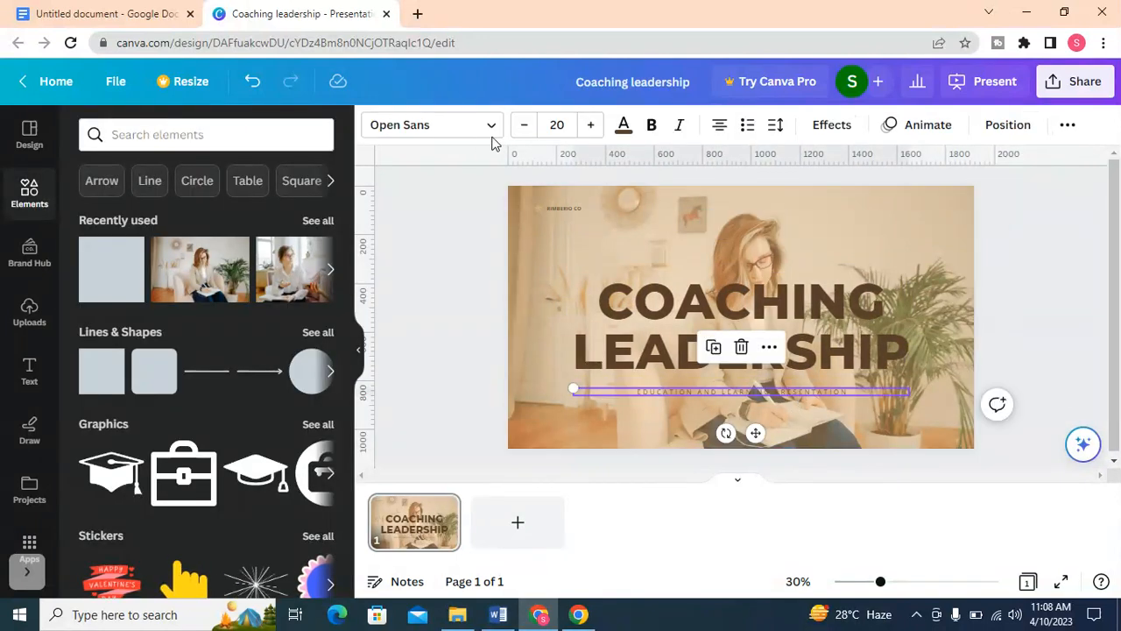
pyautogui.click(623, 128)
pyautogui.click(140, 225)
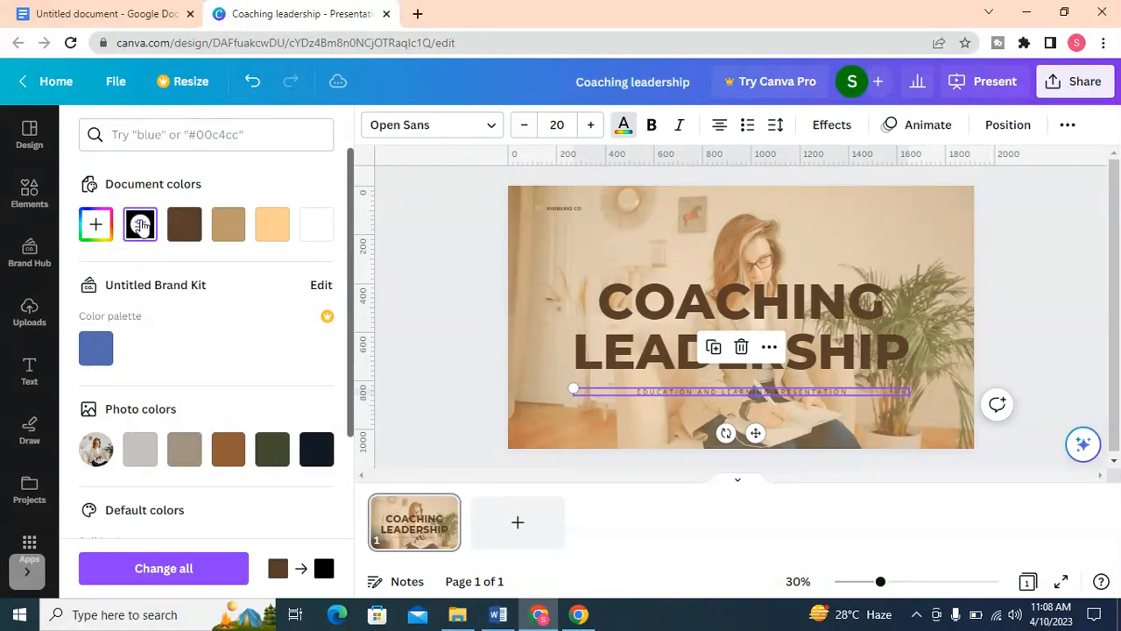
pyautogui.click(1017, 251)
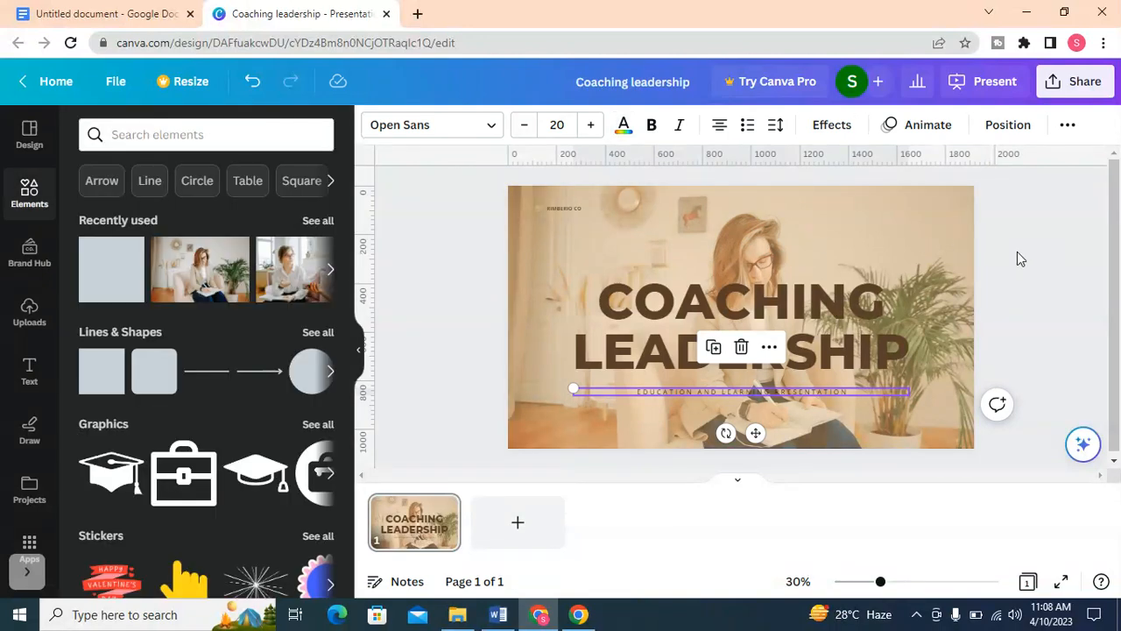
pyautogui.click(840, 290)
pyautogui.click(1039, 363)
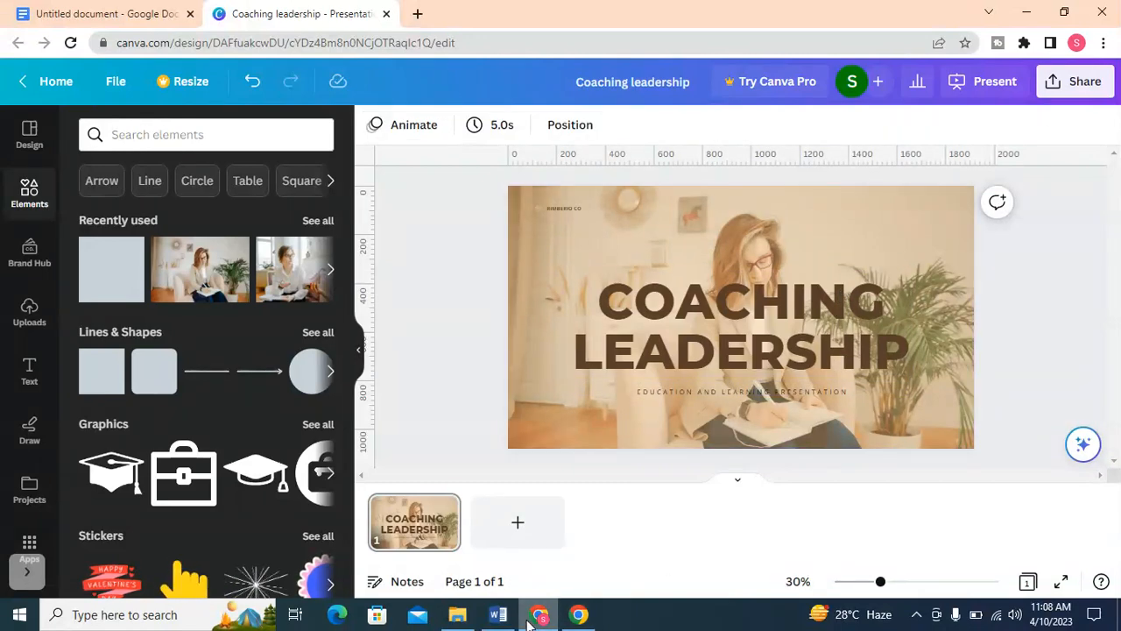
# - Review the Slide 1 Introduction heading and its body text in the Word outline, and return to the Canva presentation
pyautogui.click(498, 614)
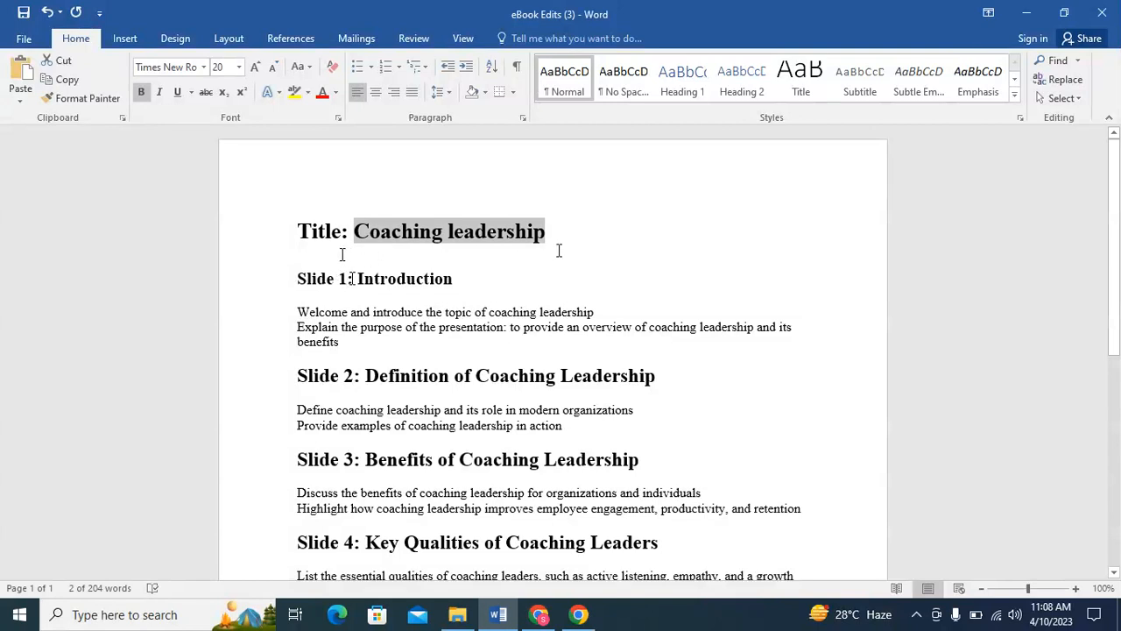
pyautogui.moveTo(355, 278); pyautogui.dragTo(462, 283)
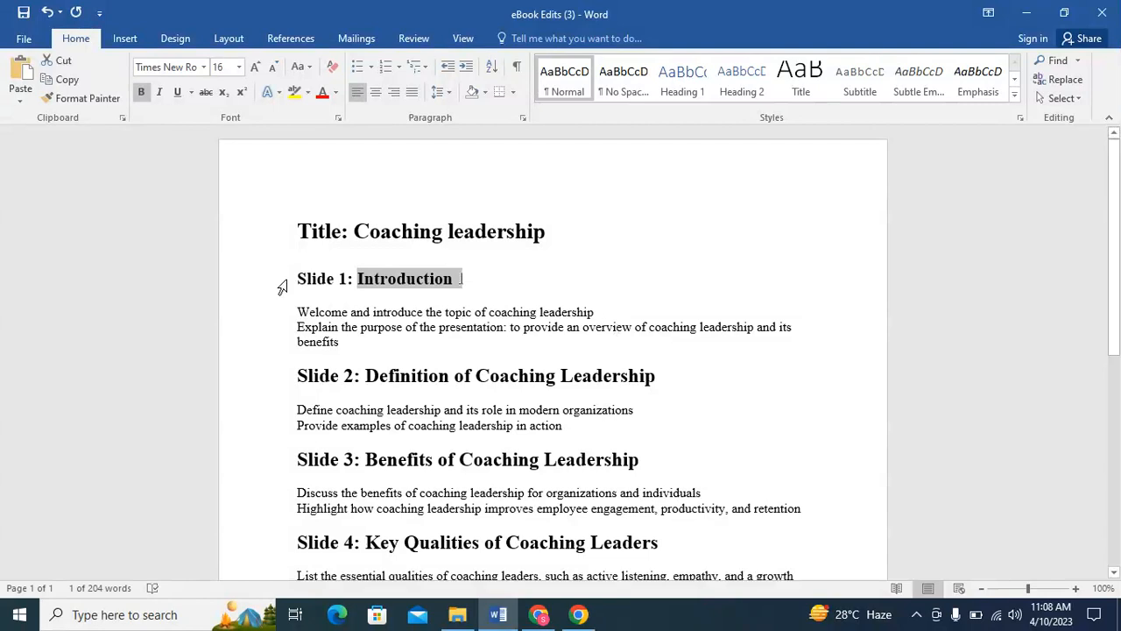
pyautogui.moveTo(295, 311); pyautogui.dragTo(331, 342)
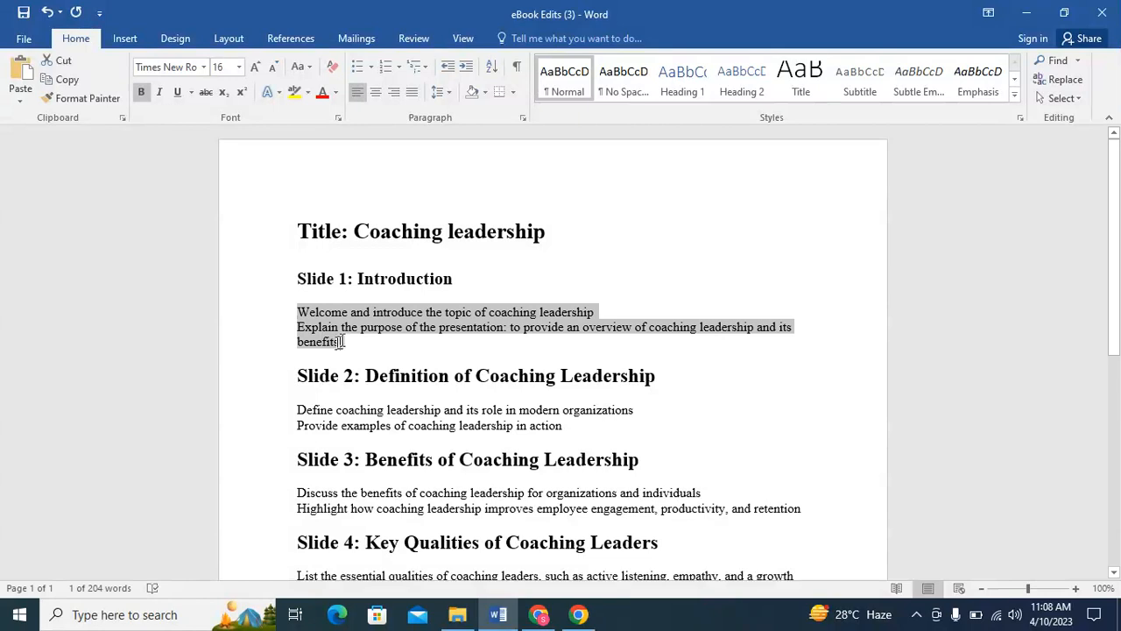
pyautogui.click(340, 340)
pyautogui.moveTo(341, 341); pyautogui.dragTo(302, 319)
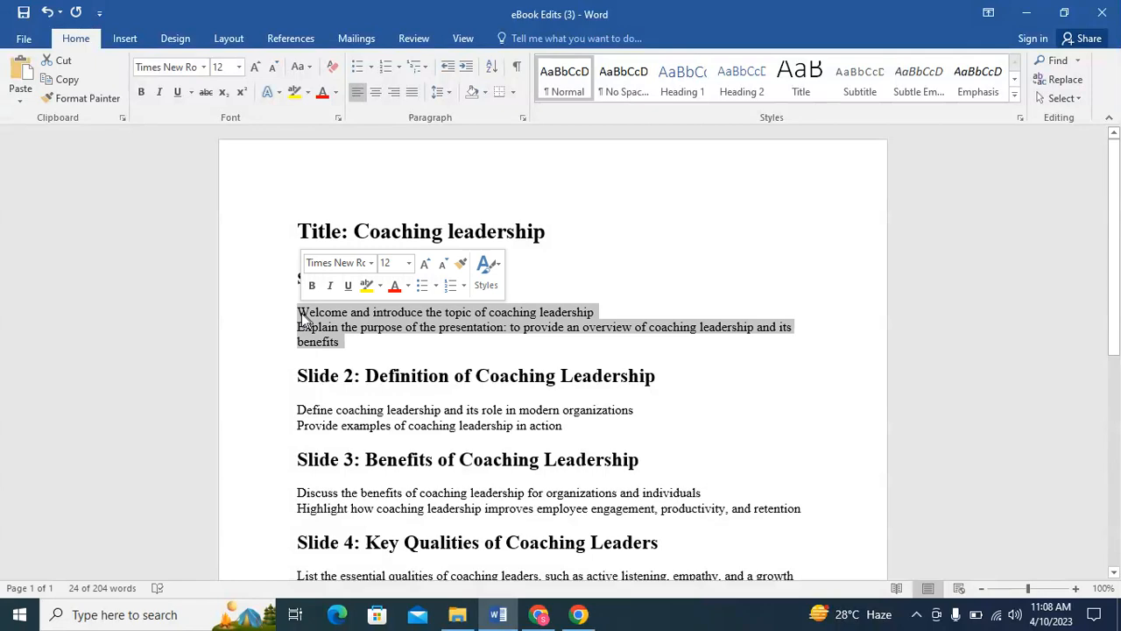
pyautogui.click(533, 620)
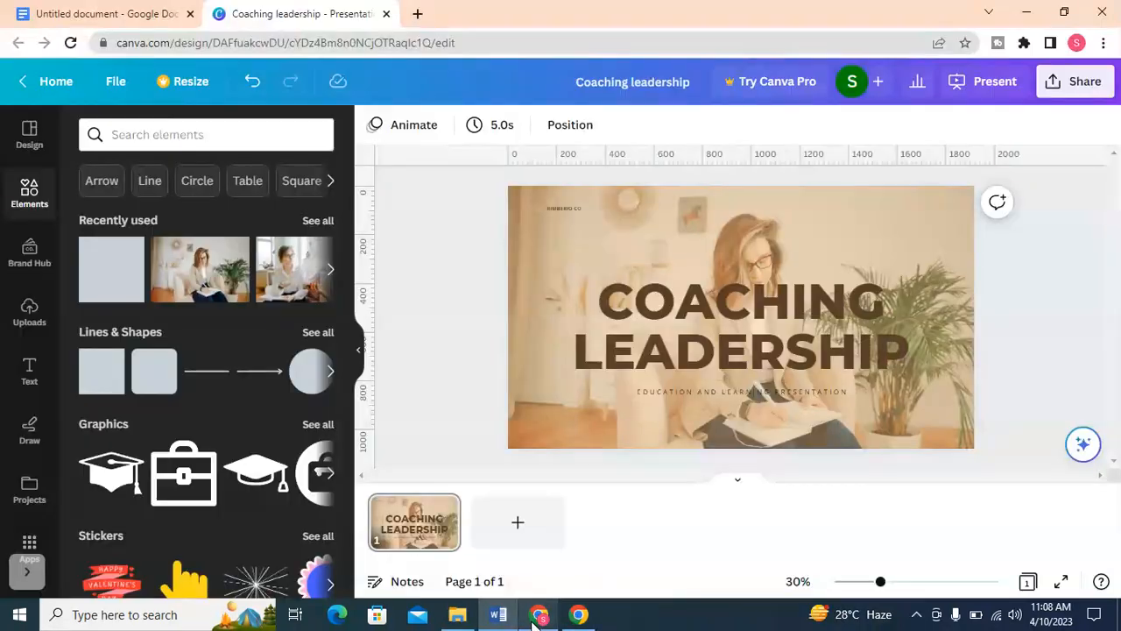
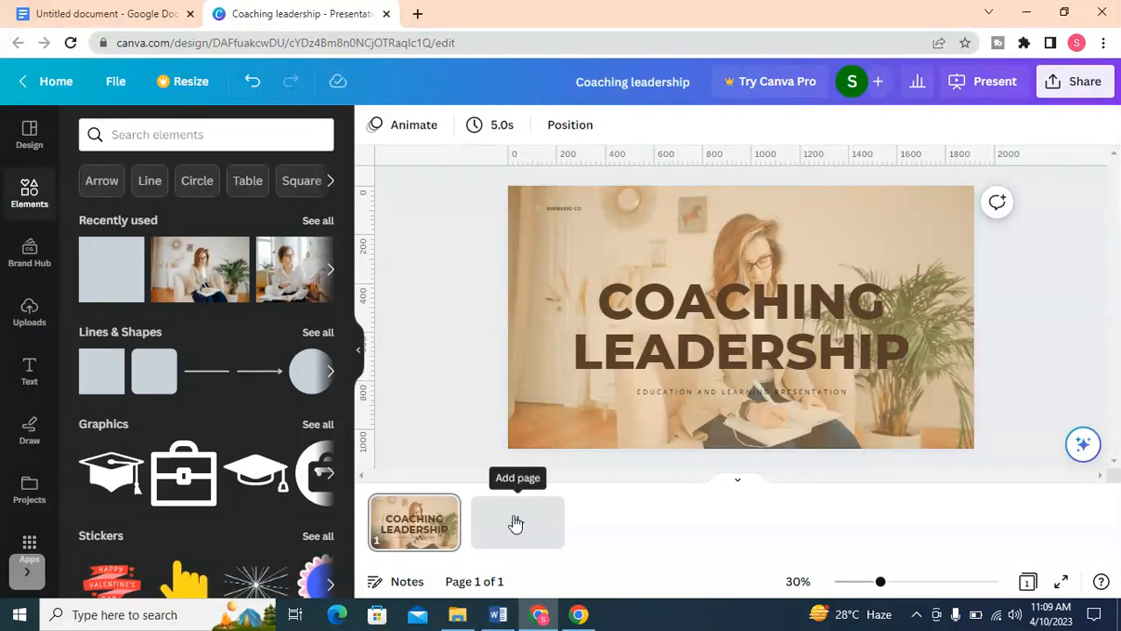
# - Add a second page and apply the WELCOME TO OUR SCHOOL layout from the Cream and Brown Minimalist template
pyautogui.click(27, 139)
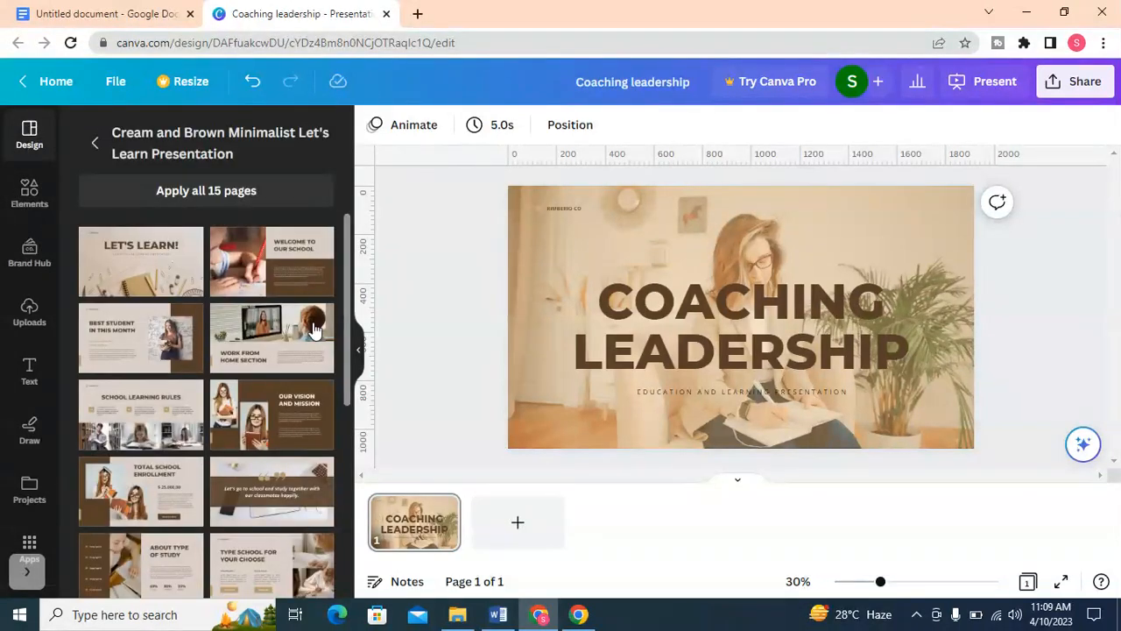
pyautogui.click(517, 523)
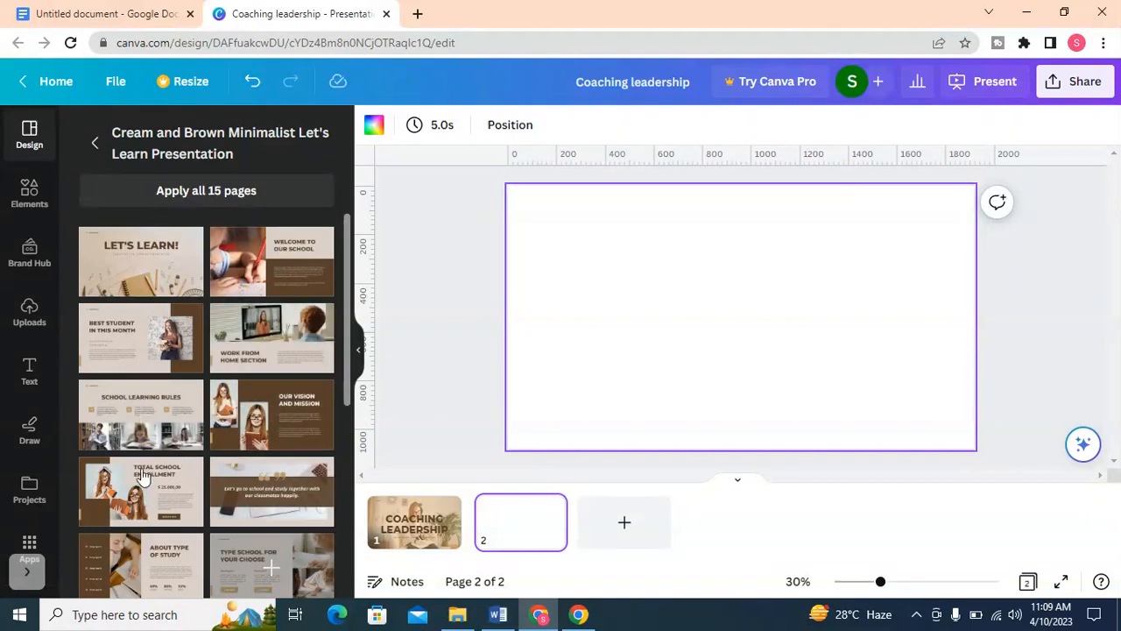
pyautogui.click(243, 247)
pyautogui.click(1048, 299)
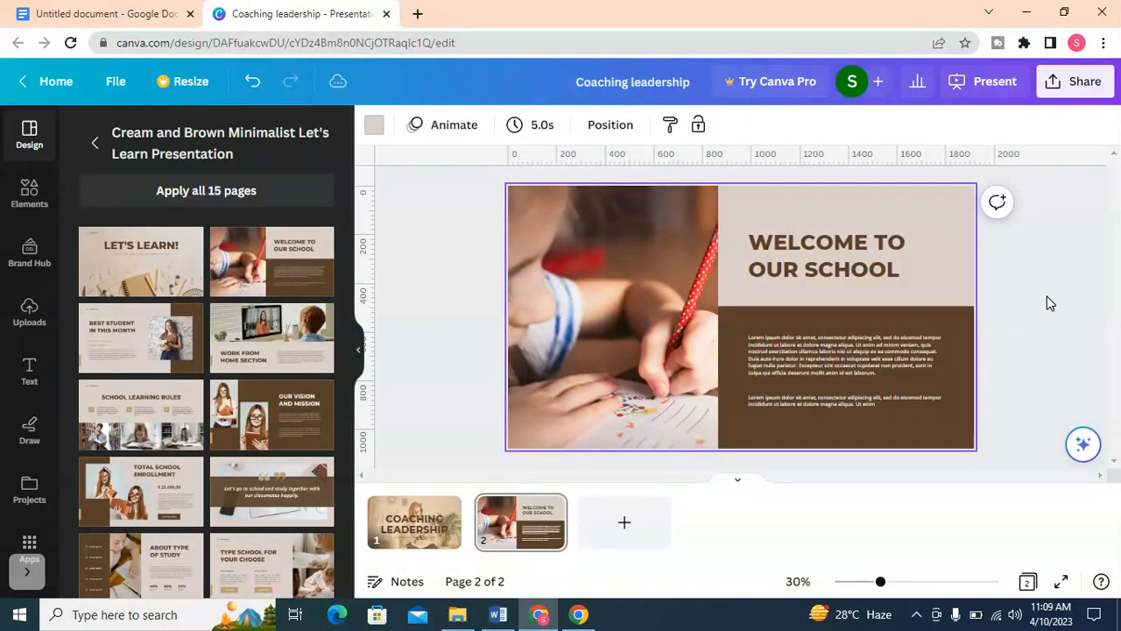
pyautogui.click(640, 289)
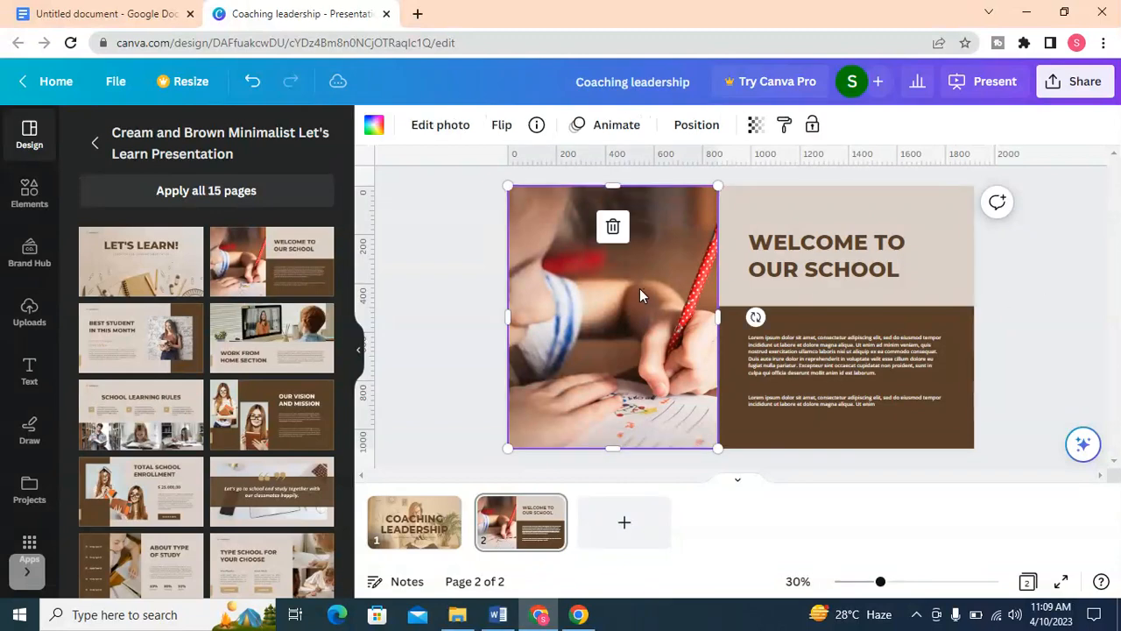
pyautogui.click(477, 409)
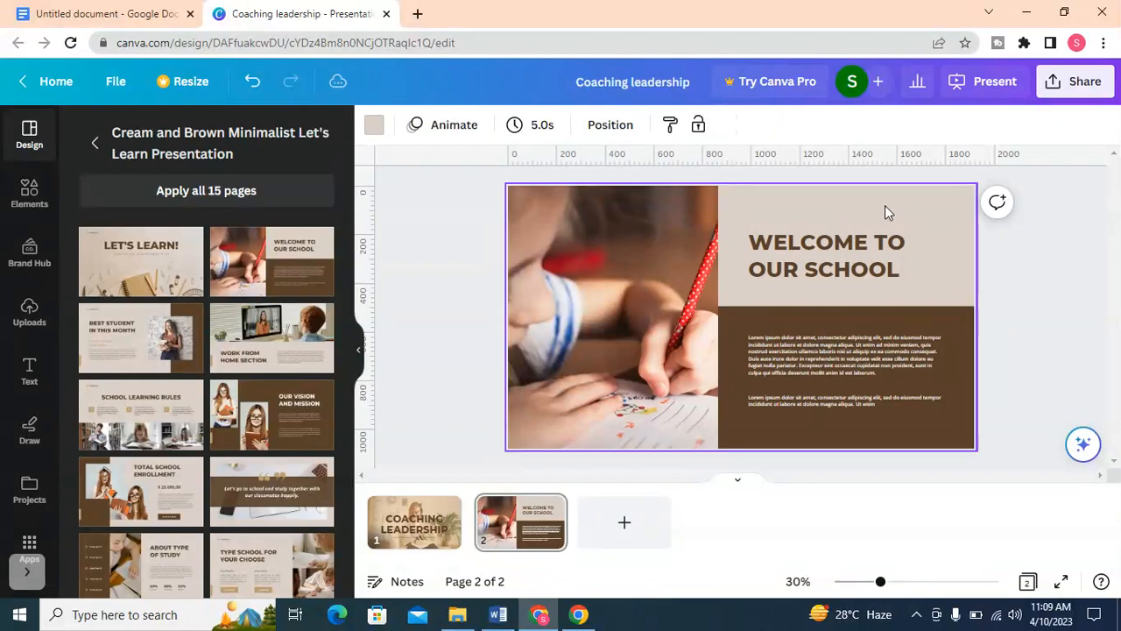
# - Copy the colour code #FFCF92 of slide 1's overlay shape and paste it on a new line below the title in Word
pyautogui.click(414, 523)
pyautogui.click(955, 197)
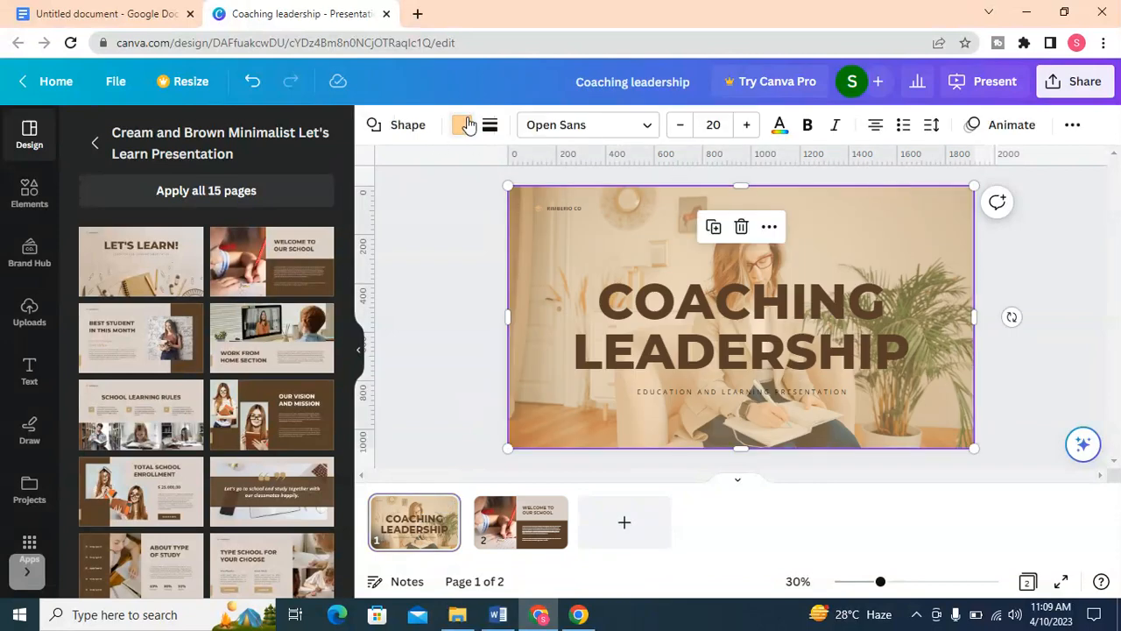
pyautogui.click(467, 125)
pyautogui.click(95, 269)
pyautogui.hotkey('ctrl', 'c')
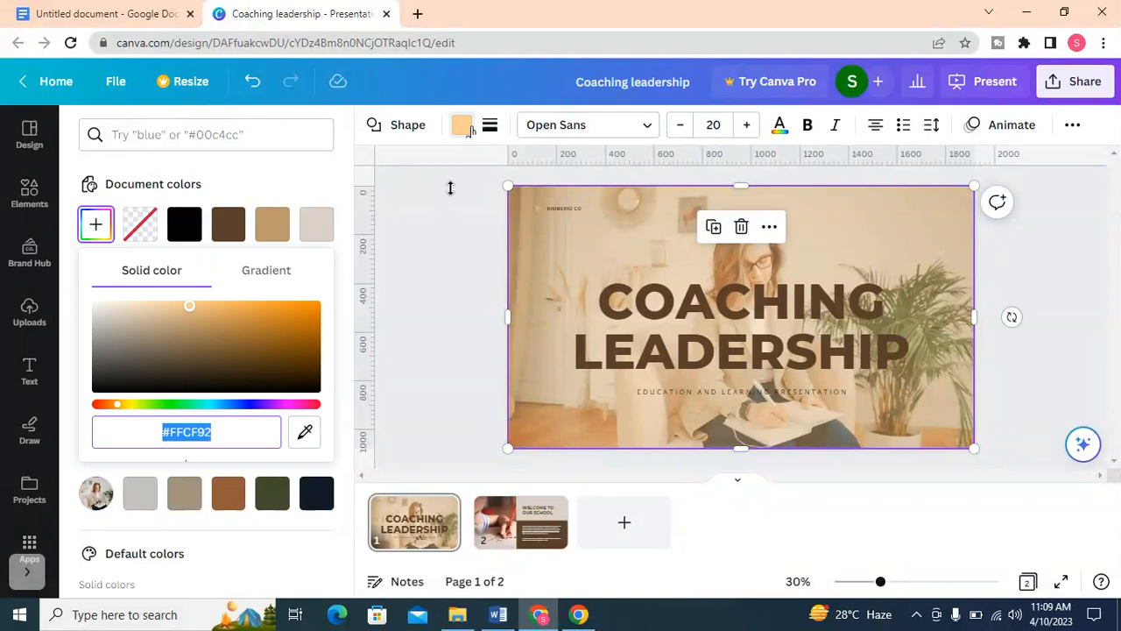
pyautogui.click(497, 614)
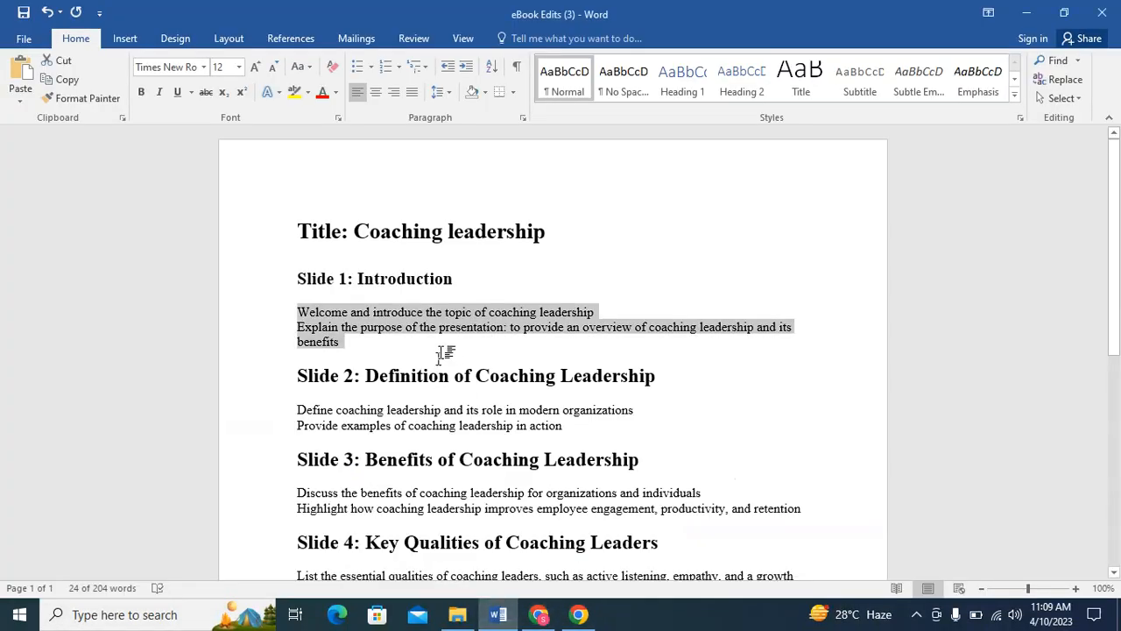
pyautogui.click(538, 238)
pyautogui.press('Return')
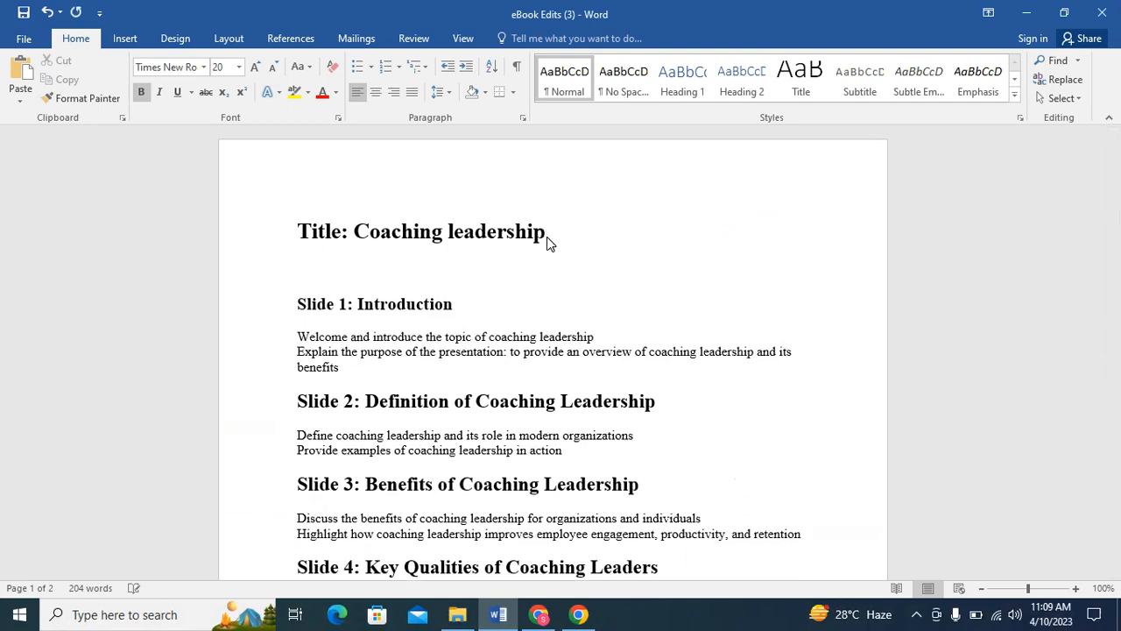
pyautogui.hotkey('ctrl', 'v')
# - Copy the slide 1 title's text colour code #5A3F2B from Canva and paste it below #FFCF92 in the Word document
pyautogui.click(539, 615)
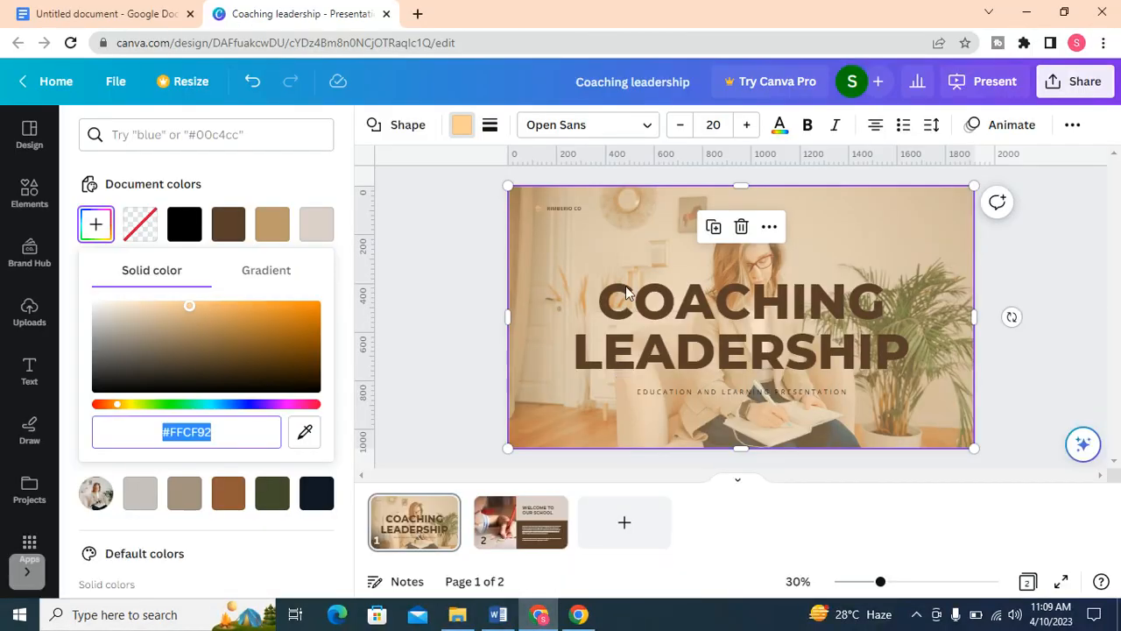
pyautogui.click(740, 325)
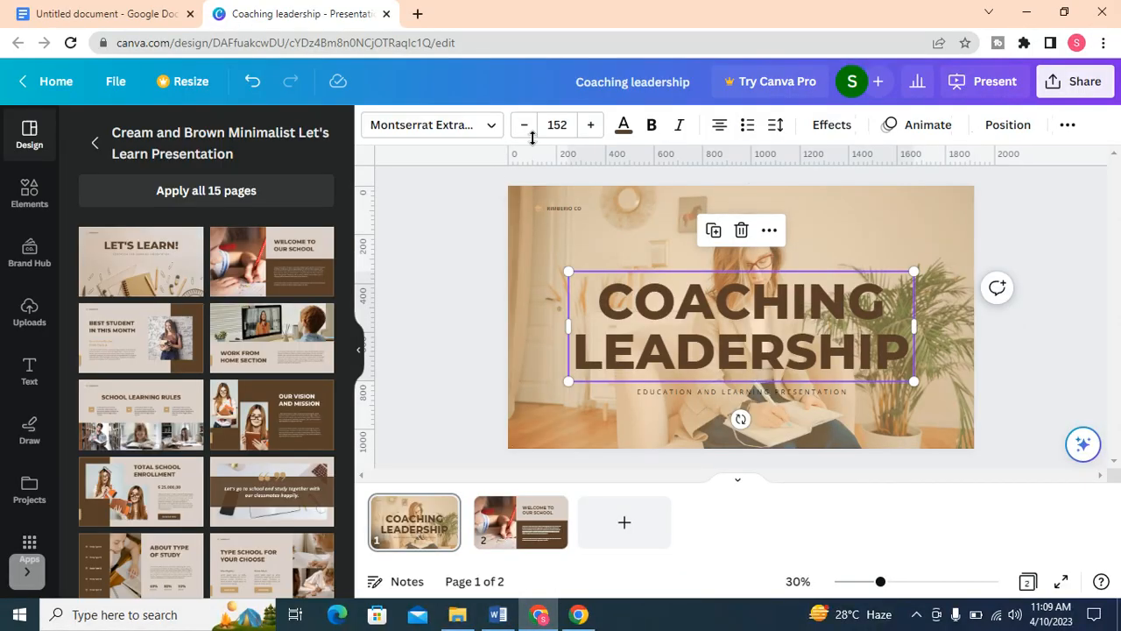
pyautogui.click(624, 124)
pyautogui.click(184, 224)
pyautogui.hotkey('ctrl', 'c')
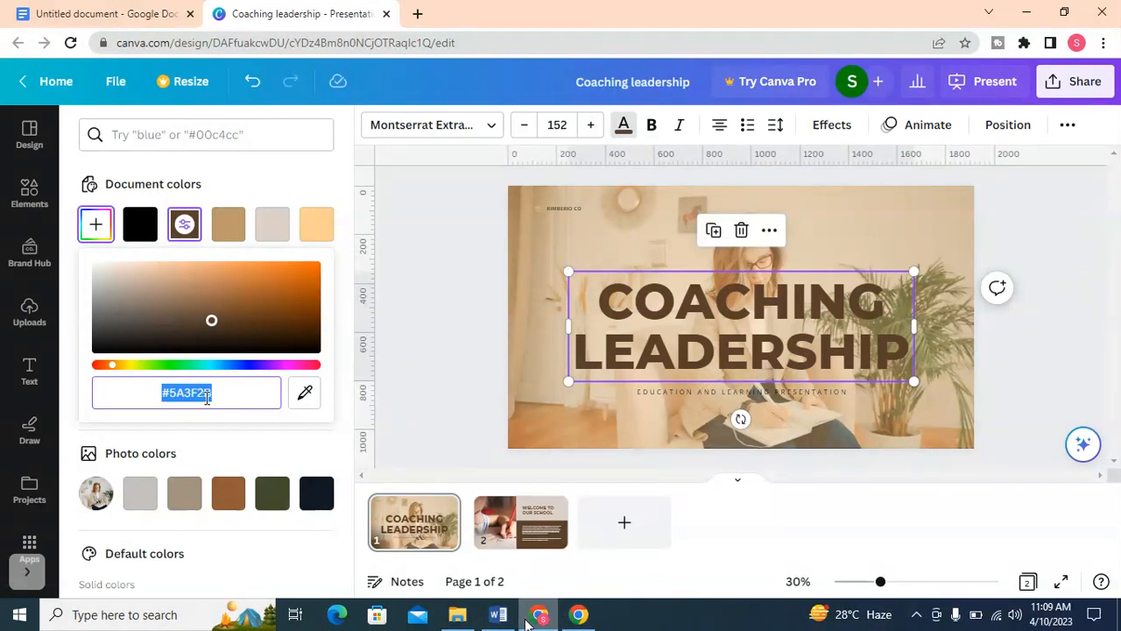
pyautogui.click(498, 614)
pyautogui.press('Return')
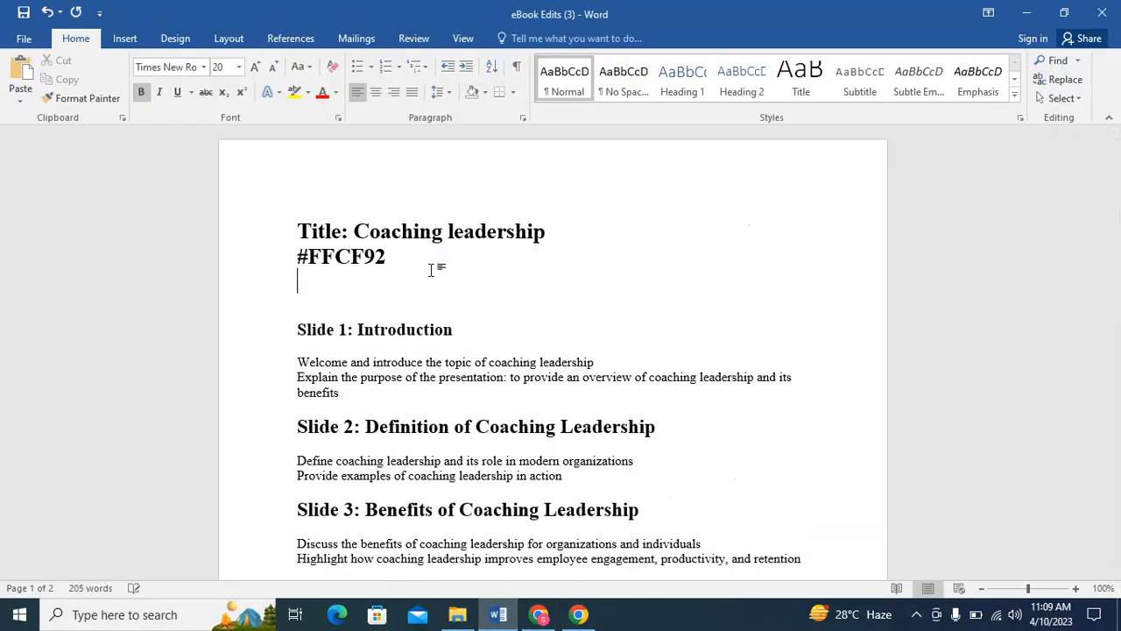
pyautogui.hotkey('ctrl', 'v')
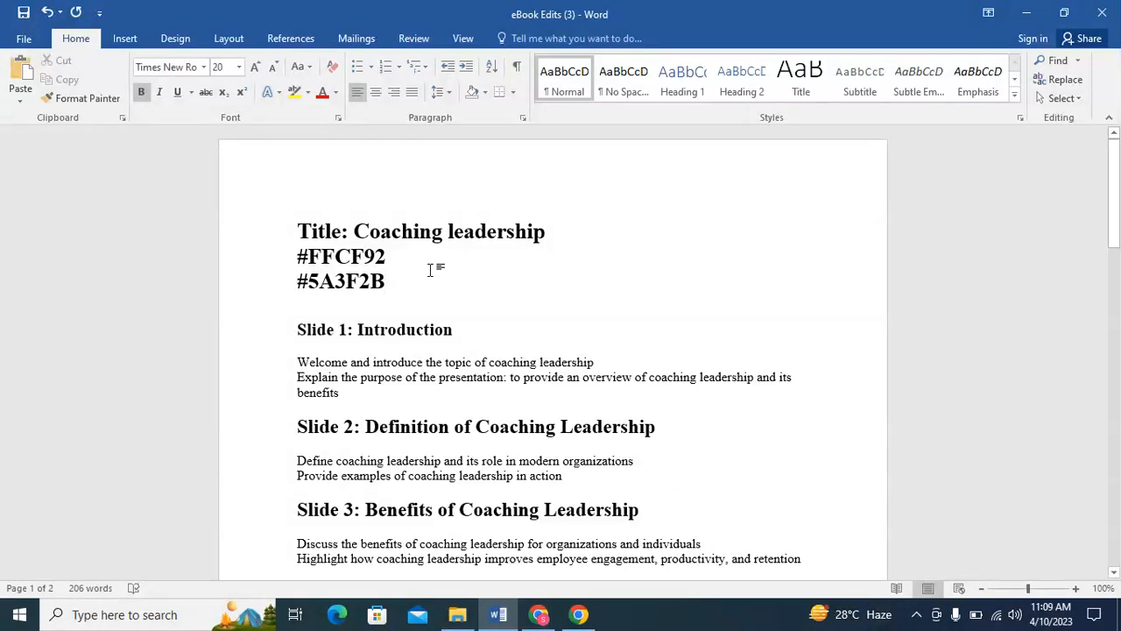
# - Return from Word to the Canva presentation and change the slide 1 subtitle's font to Alice
pyautogui.moveTo(430, 270); pyautogui.dragTo(295, 253)
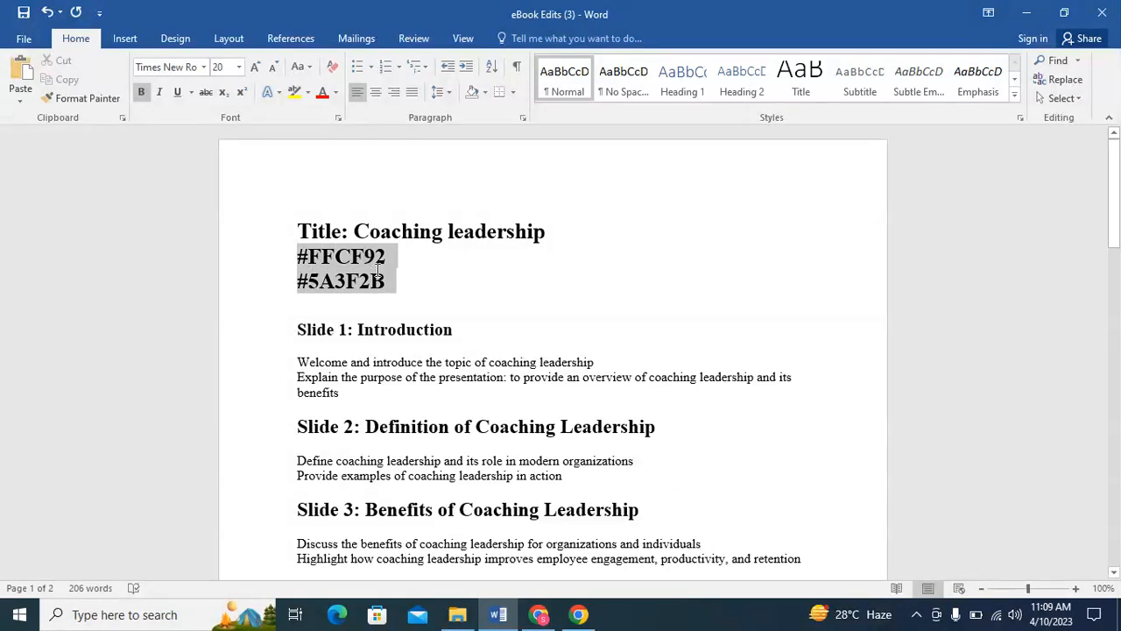
pyautogui.click(539, 614)
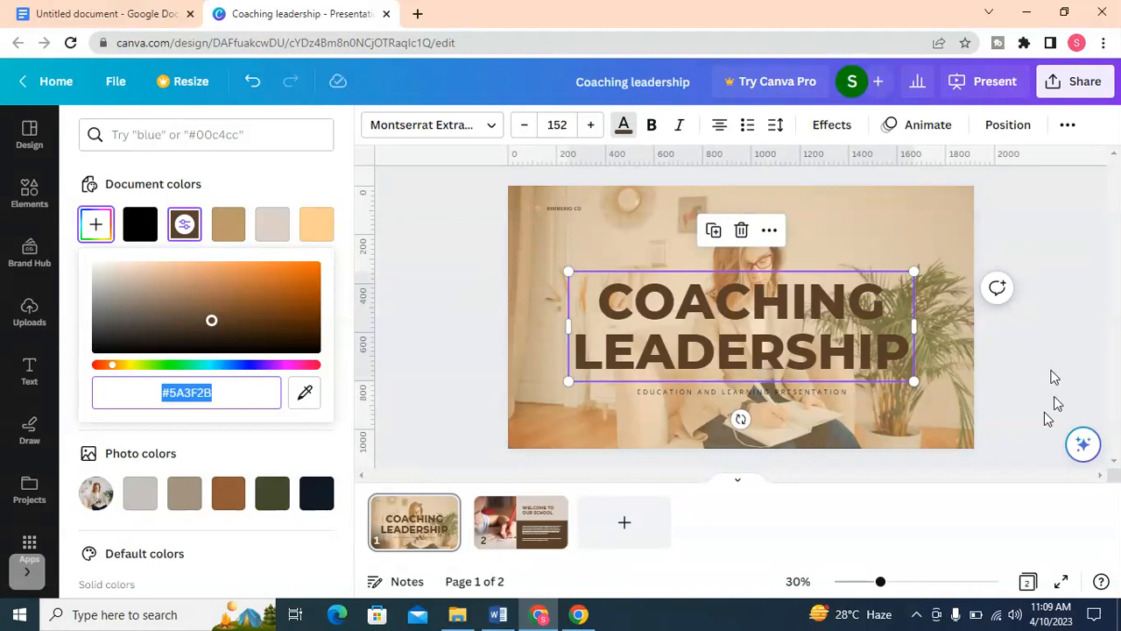
pyautogui.click(852, 390)
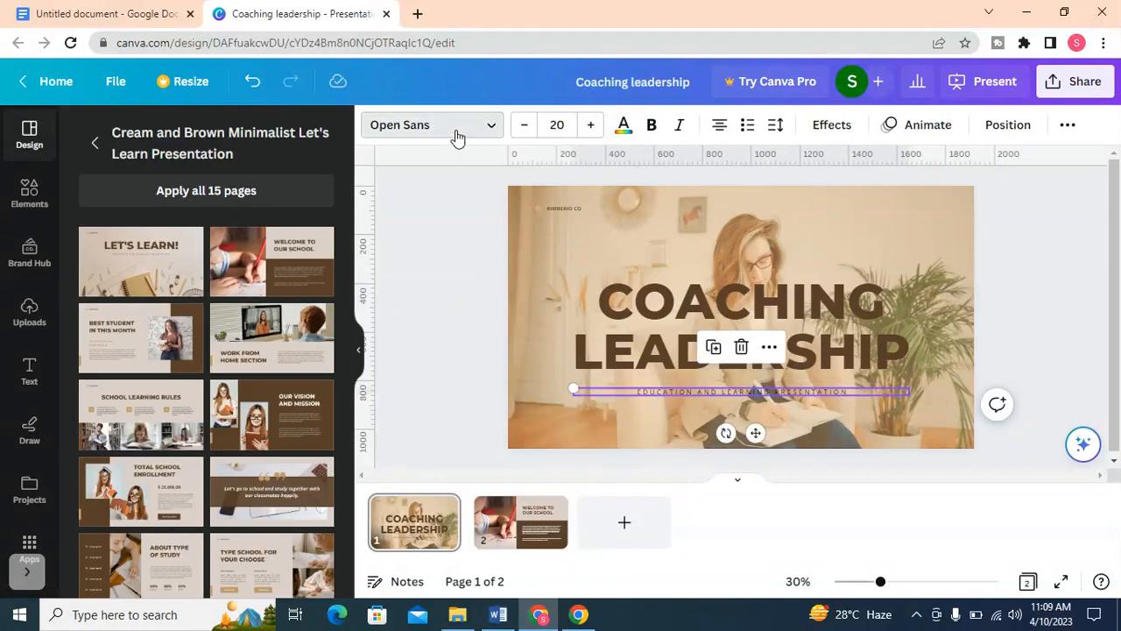
pyautogui.click(448, 130)
pyautogui.click(114, 269)
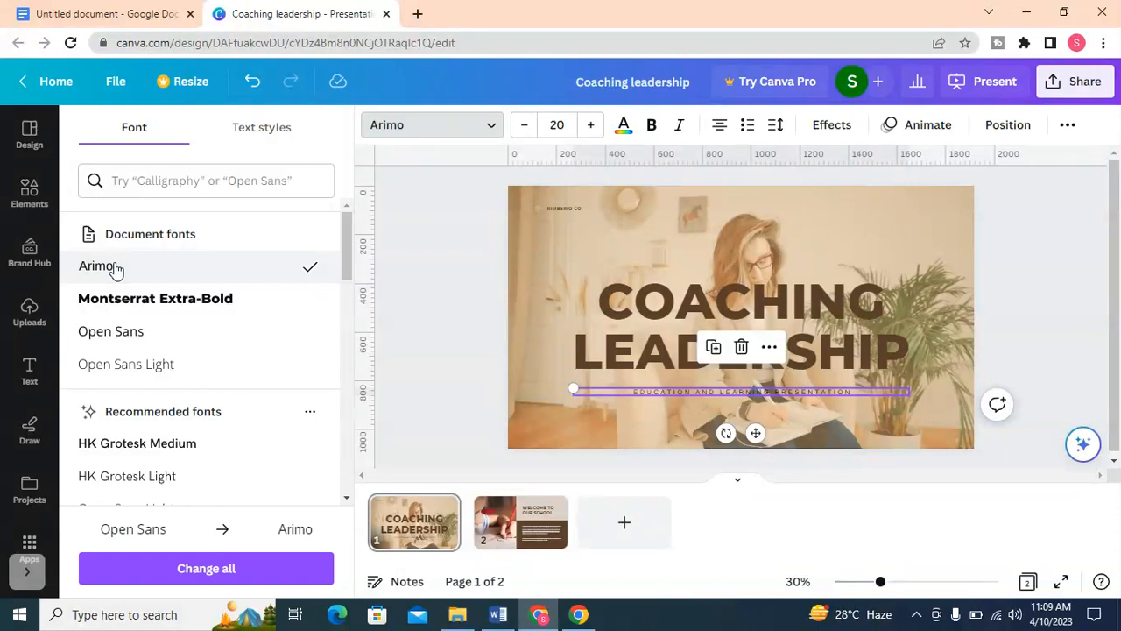
pyautogui.scroll(-4, 140, 287)
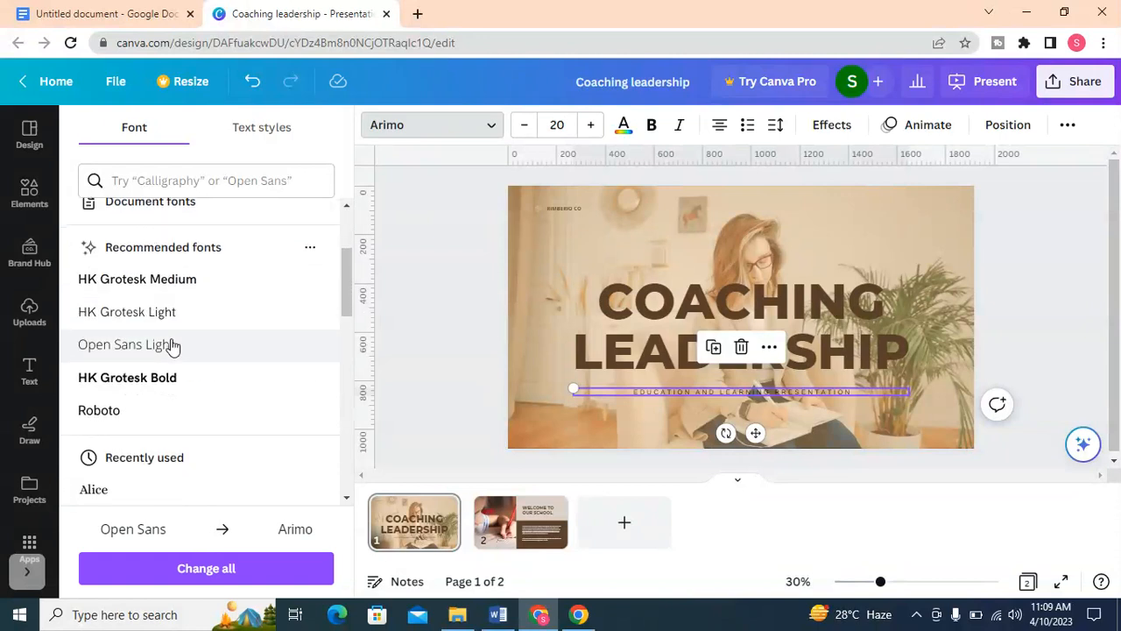
pyautogui.click(171, 342)
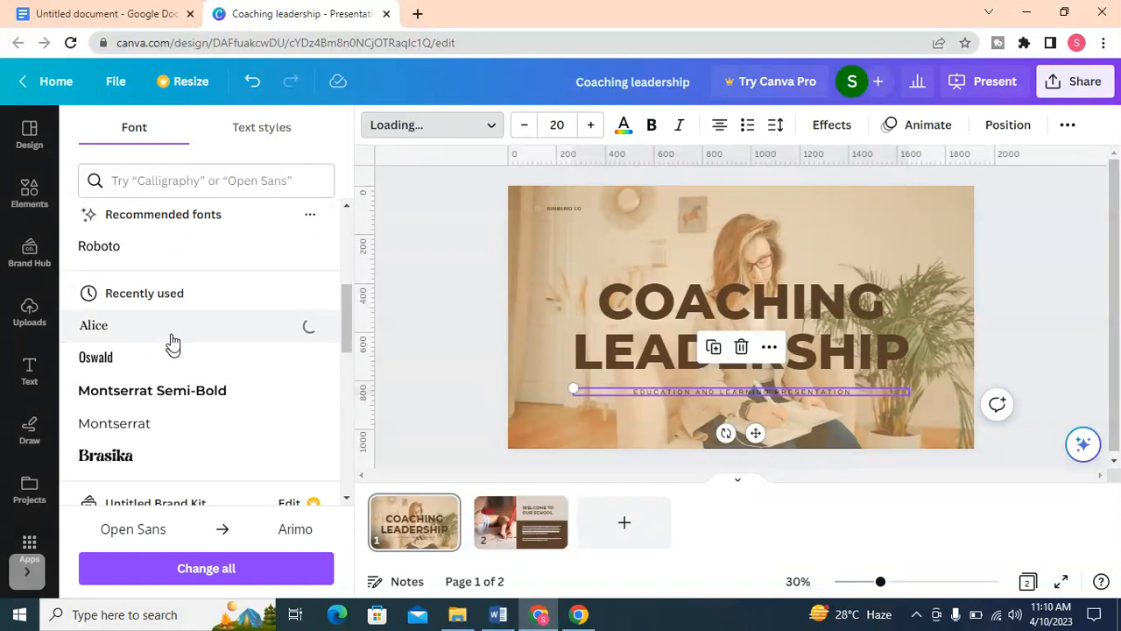
# - Increase the font size of the slide 1 subtitle EDUCATION AND LEARNING PRESENTATION to 32
pyautogui.click(593, 125)
pyautogui.click(593, 125)
pyautogui.click(593, 125)
pyautogui.click(594, 126)
pyautogui.click(594, 126)
pyautogui.click(595, 127)
pyautogui.click(595, 127)
pyautogui.click(595, 127)
pyautogui.click(595, 127)
pyautogui.click(595, 127)
pyautogui.click(595, 127)
pyautogui.click(595, 127)
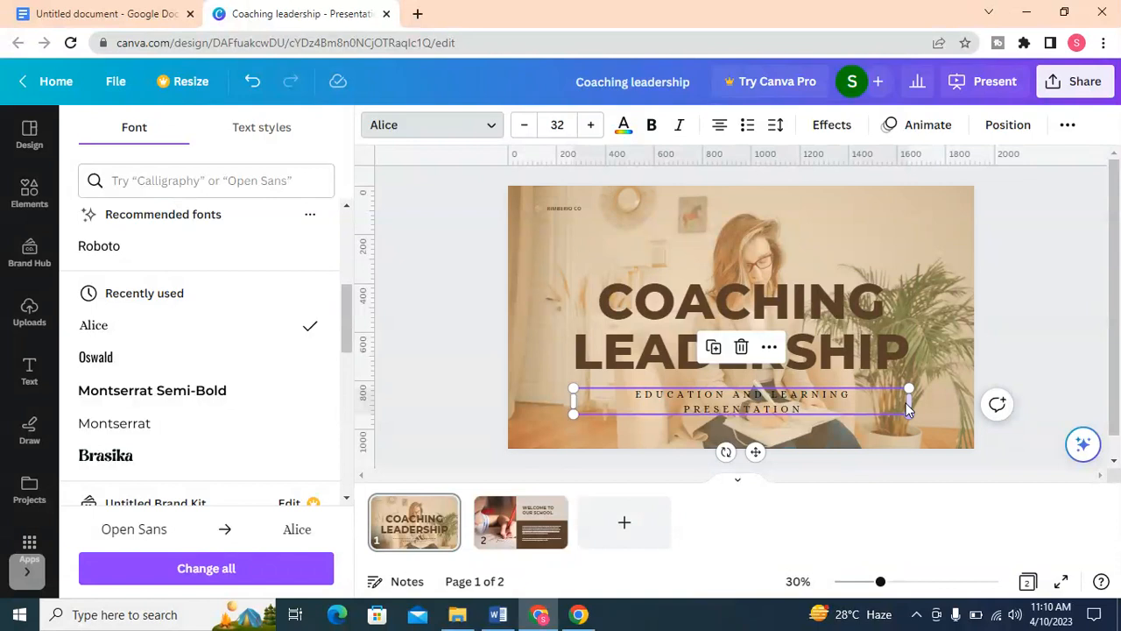
pyautogui.click(828, 299)
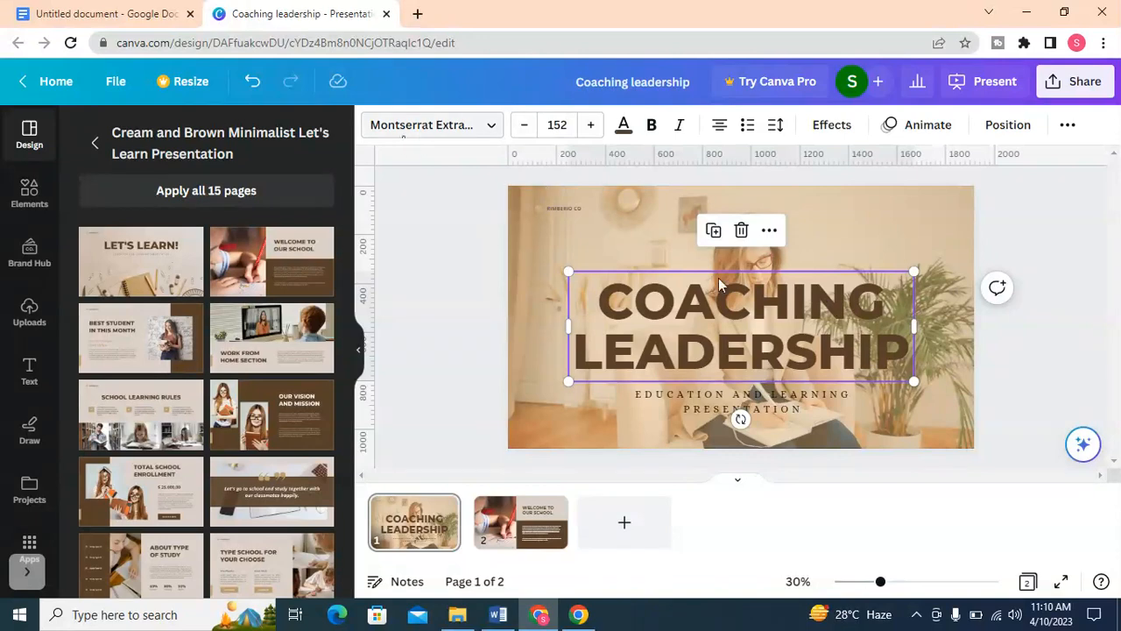
pyautogui.click(1050, 345)
# - Change the background colour of slide 2 to #FFCF92 from the document colours
pyautogui.click(552, 524)
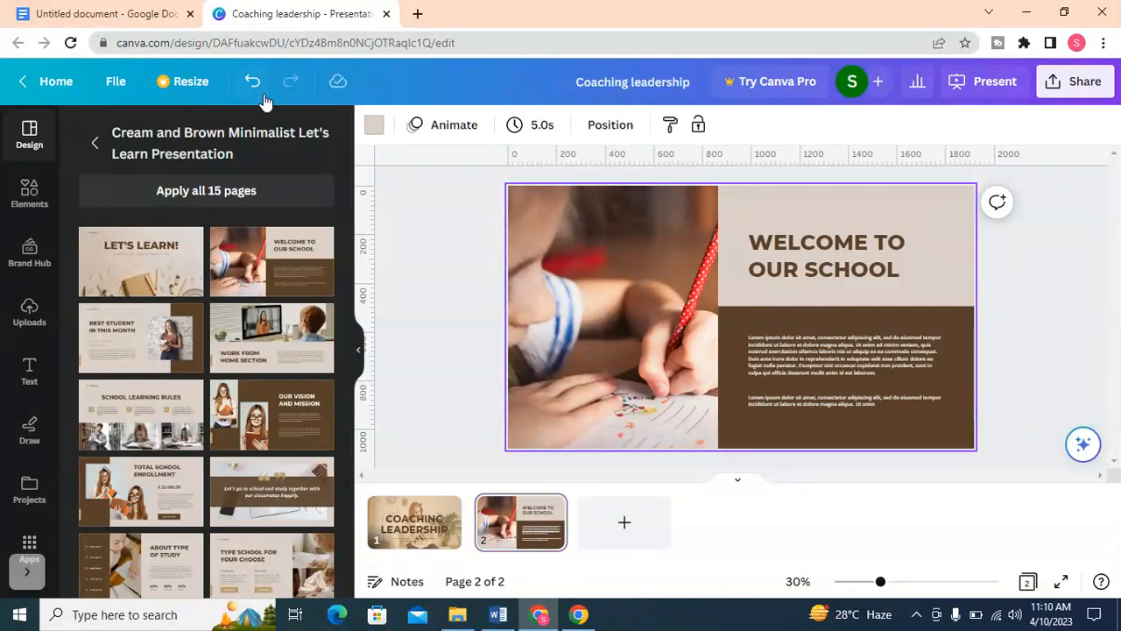
pyautogui.click(374, 124)
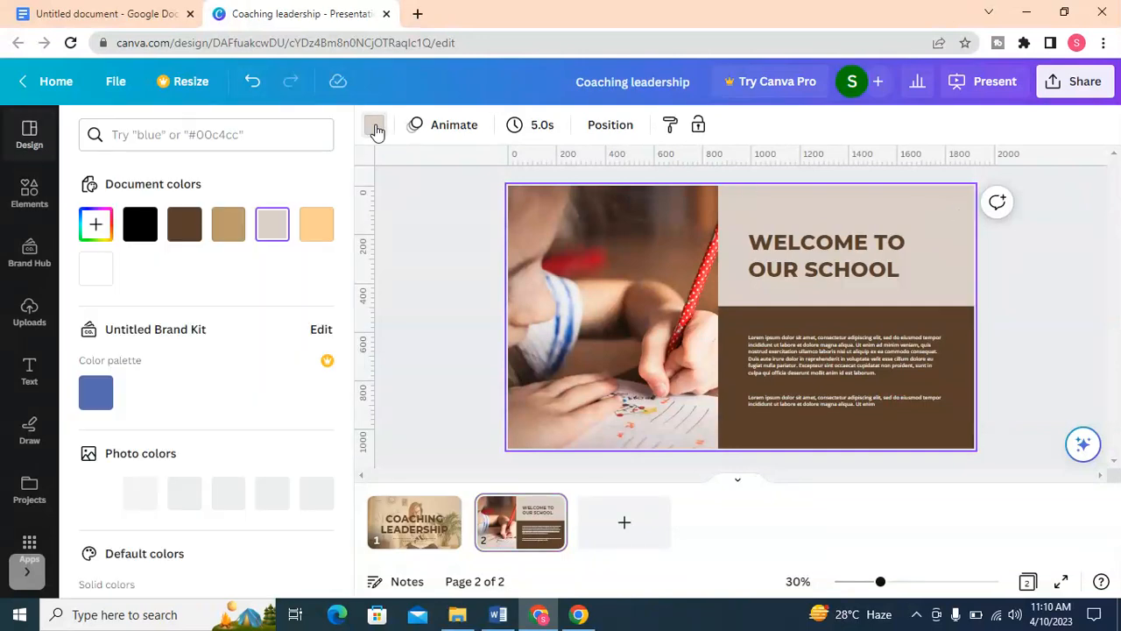
pyautogui.click(323, 227)
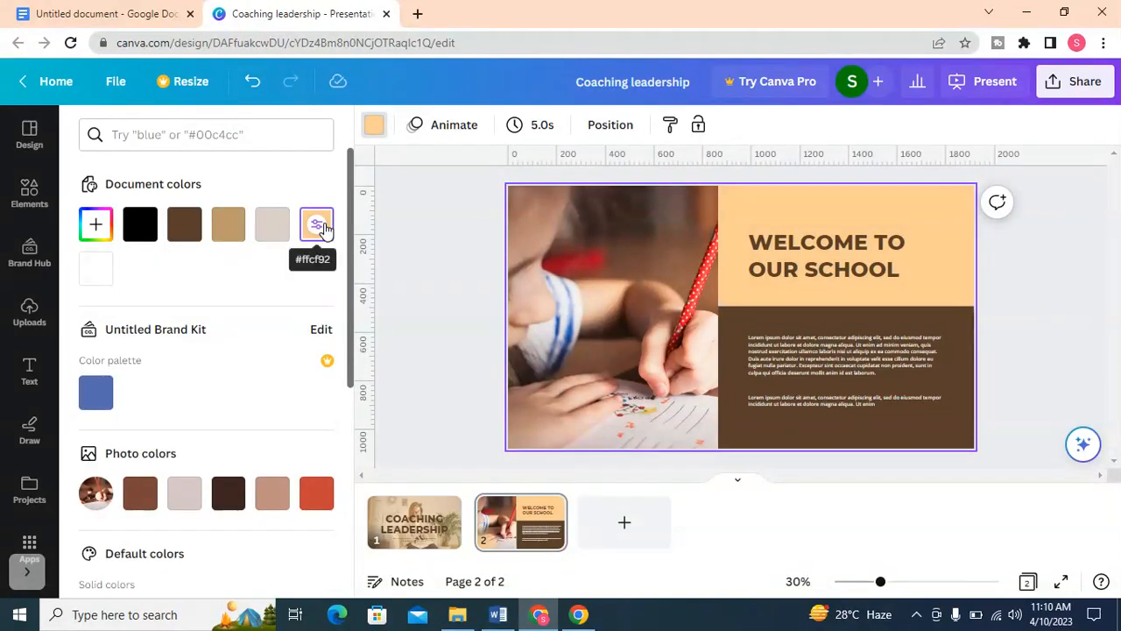
pyautogui.click(956, 333)
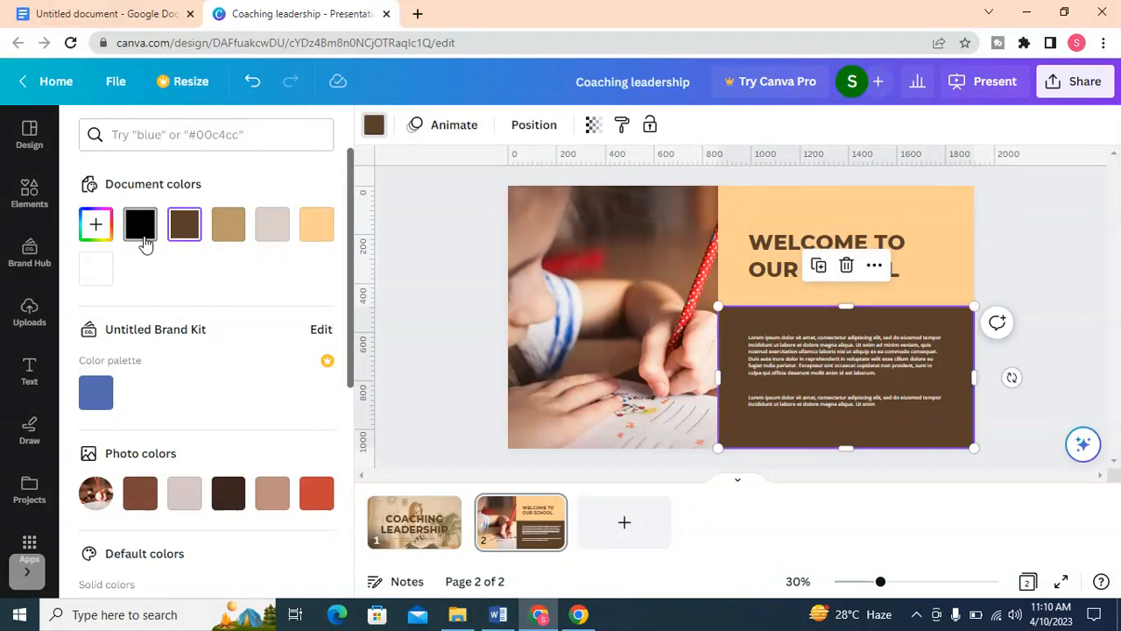
pyautogui.click(1036, 238)
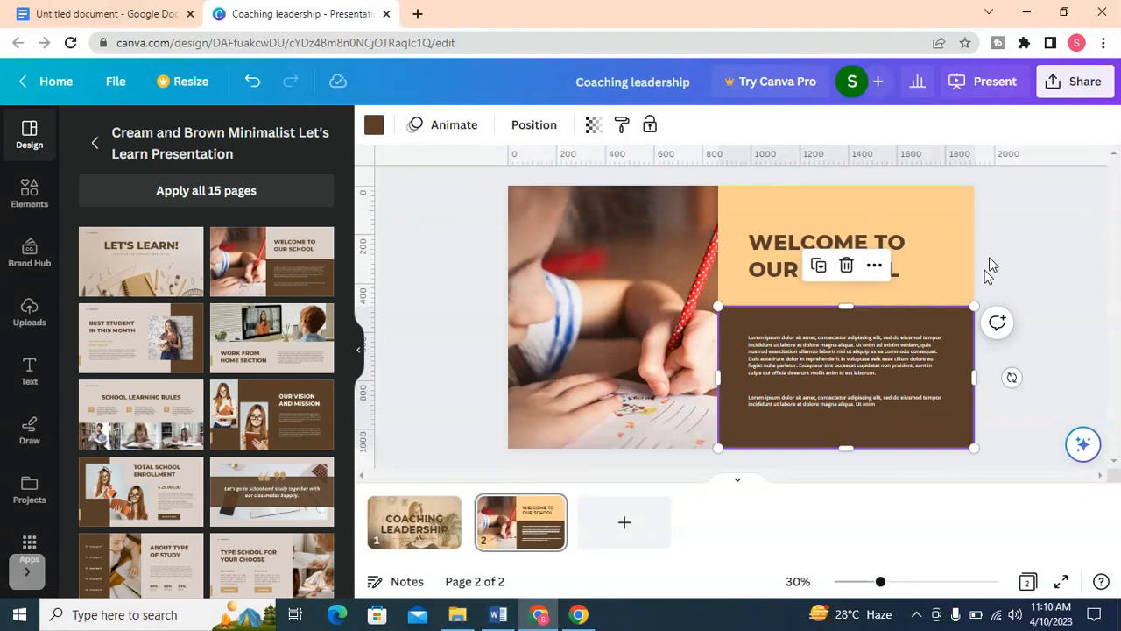
pyautogui.click(1004, 230)
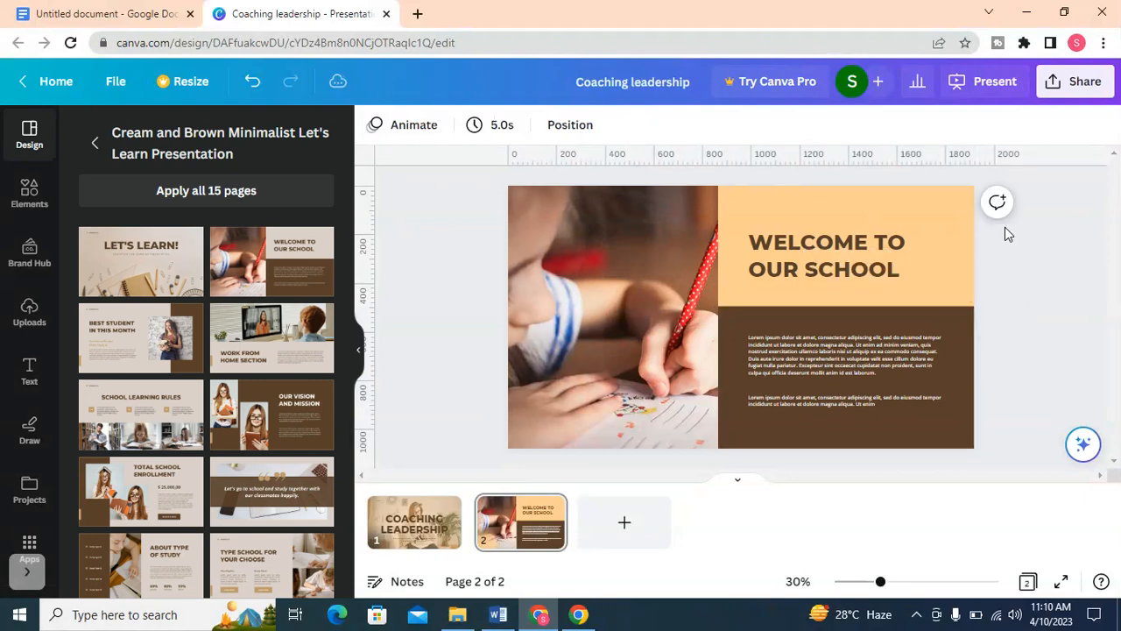
# - Check the Slide 1 heading in the Word outline and replace slide 2's WELCOME TO OUR SCHOOL heading with INTRODUCTION
pyautogui.doubleClick(830, 263)
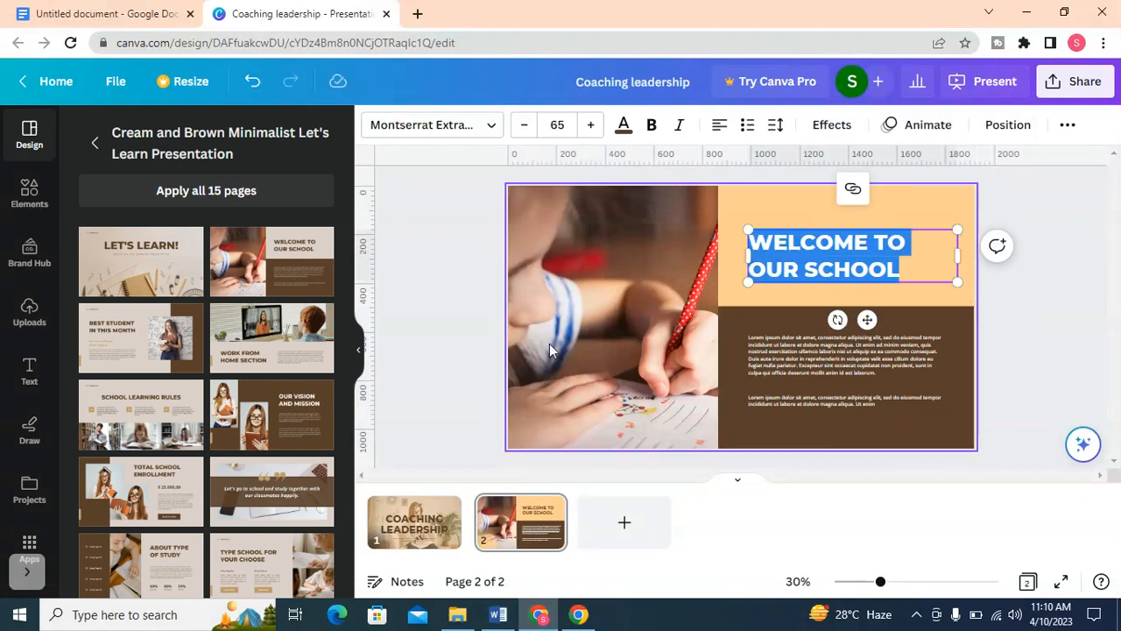
pyautogui.click(501, 615)
pyautogui.click(375, 300)
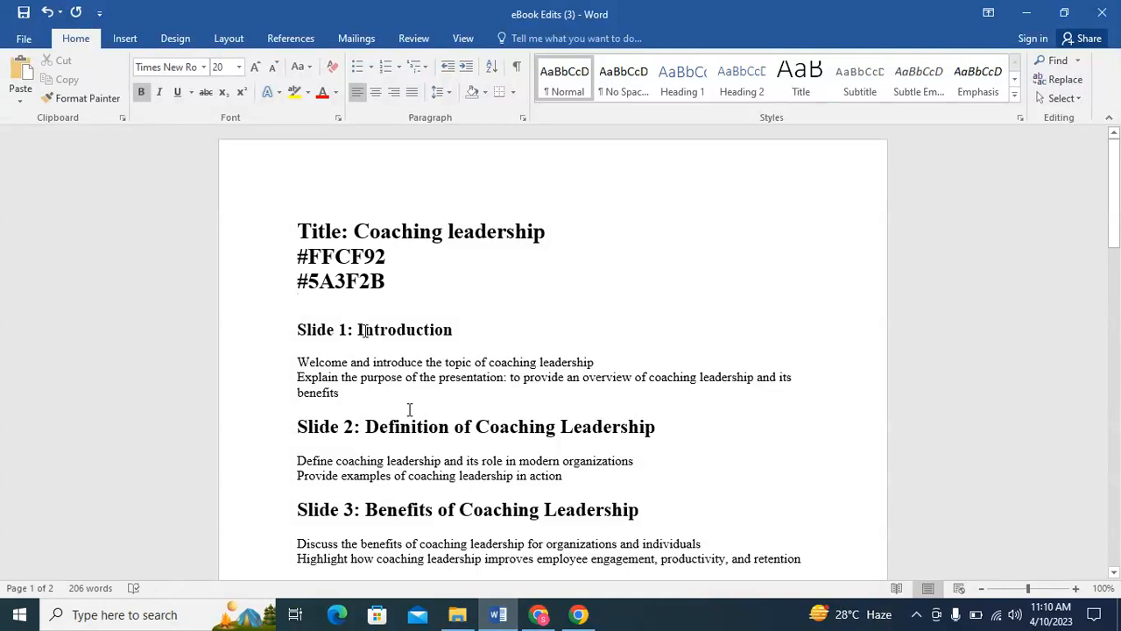
pyautogui.moveTo(359, 330); pyautogui.dragTo(453, 332)
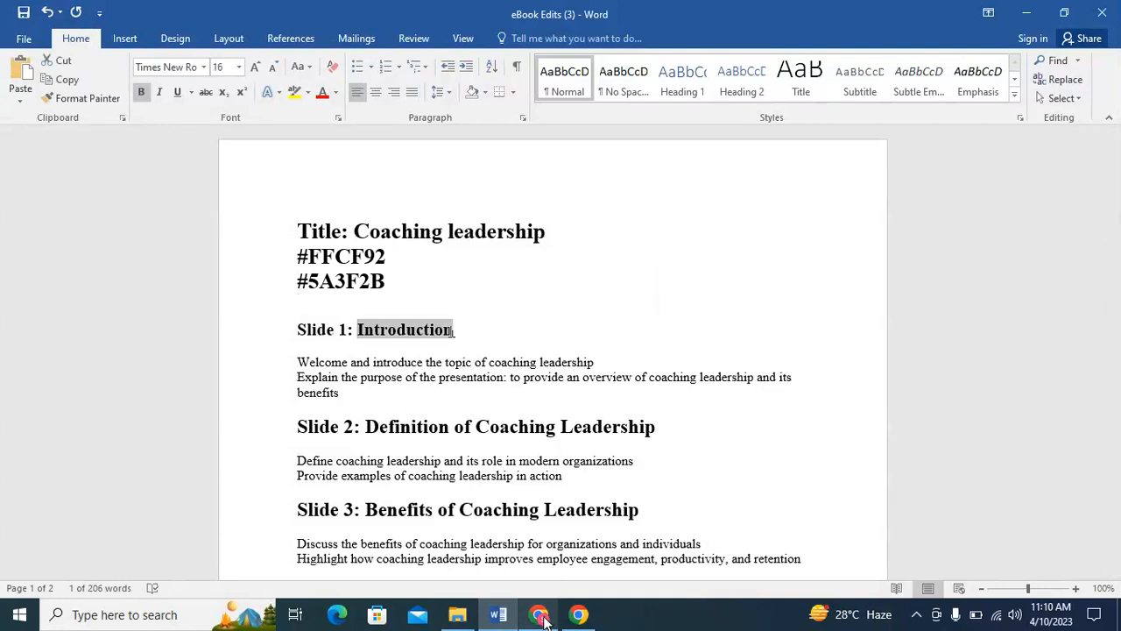
pyautogui.click(540, 616)
pyautogui.doubleClick(870, 259)
pyautogui.write('INTRODUCTION')
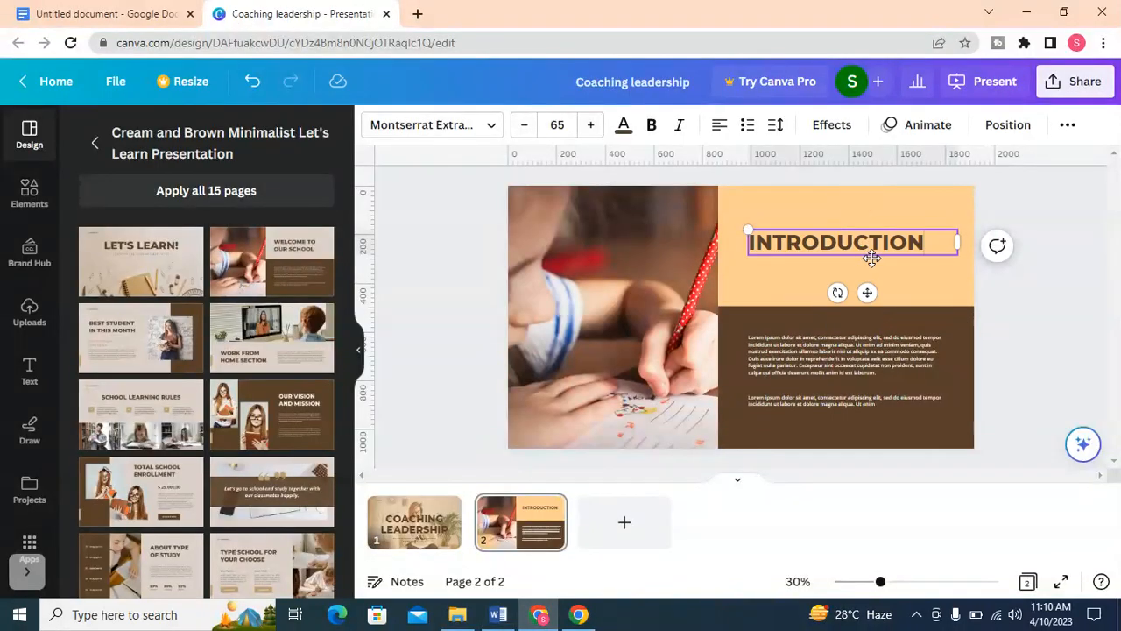
pyautogui.click(1016, 299)
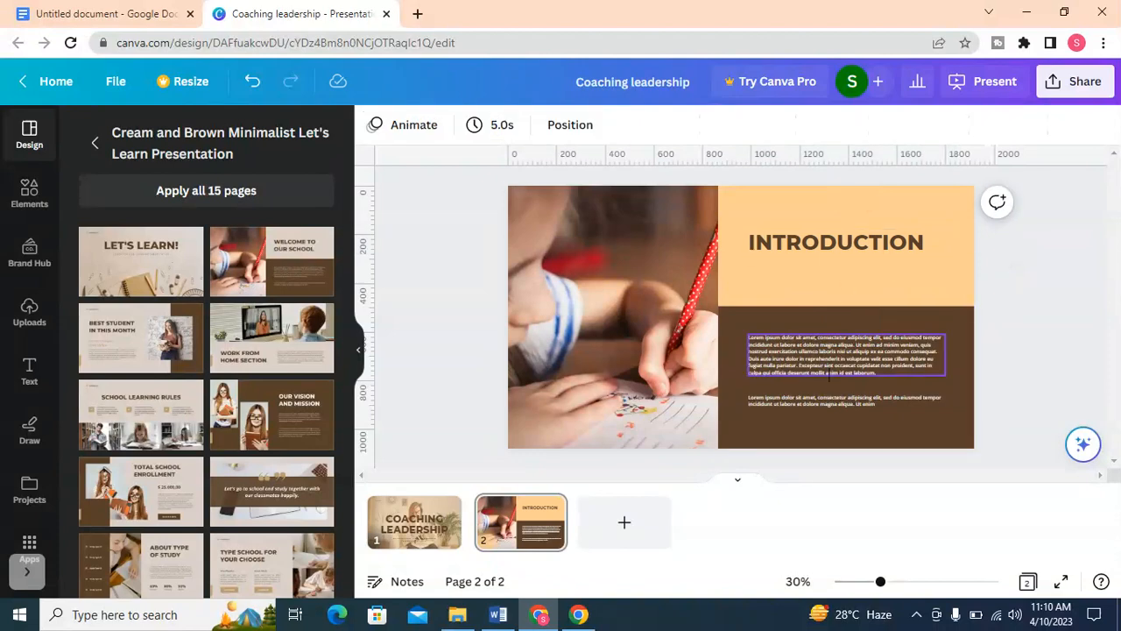
# - Delete the longer placeholder paragraph on slide 2 and move the shorter one up to the top of the brown block
pyautogui.click(823, 363)
pyautogui.press('Delete')
pyautogui.moveTo(797, 404); pyautogui.dragTo(797, 335)
# - Copy the two Introduction body lines from the Word outline and paste them over slide 2's remaining placeholder paragraph
pyautogui.click(488, 616)
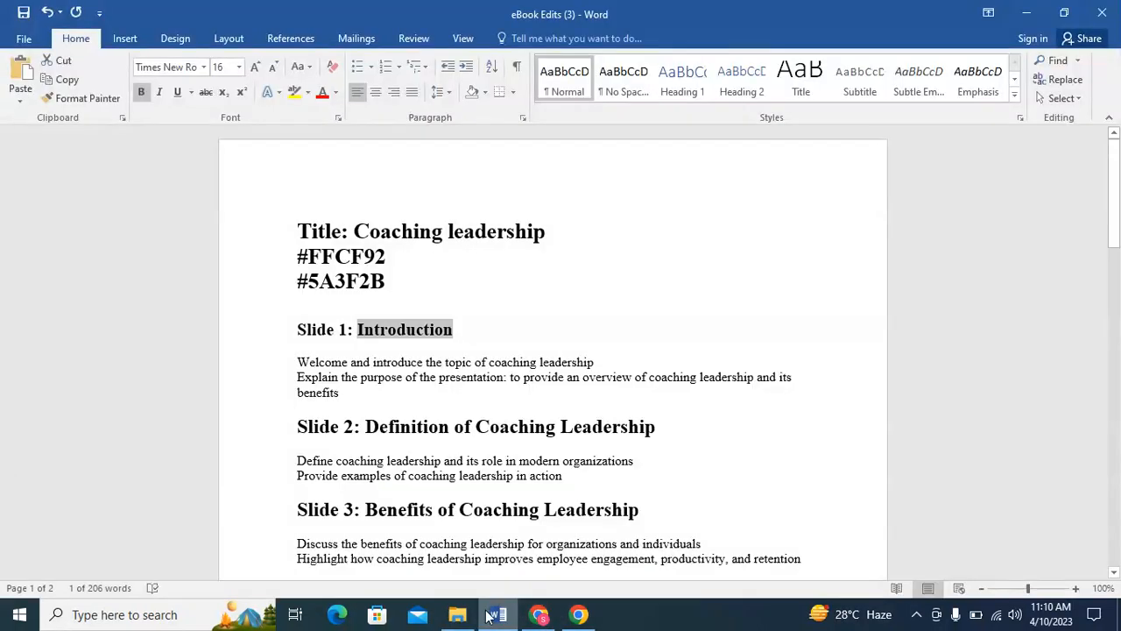
pyautogui.moveTo(292, 361); pyautogui.dragTo(338, 392)
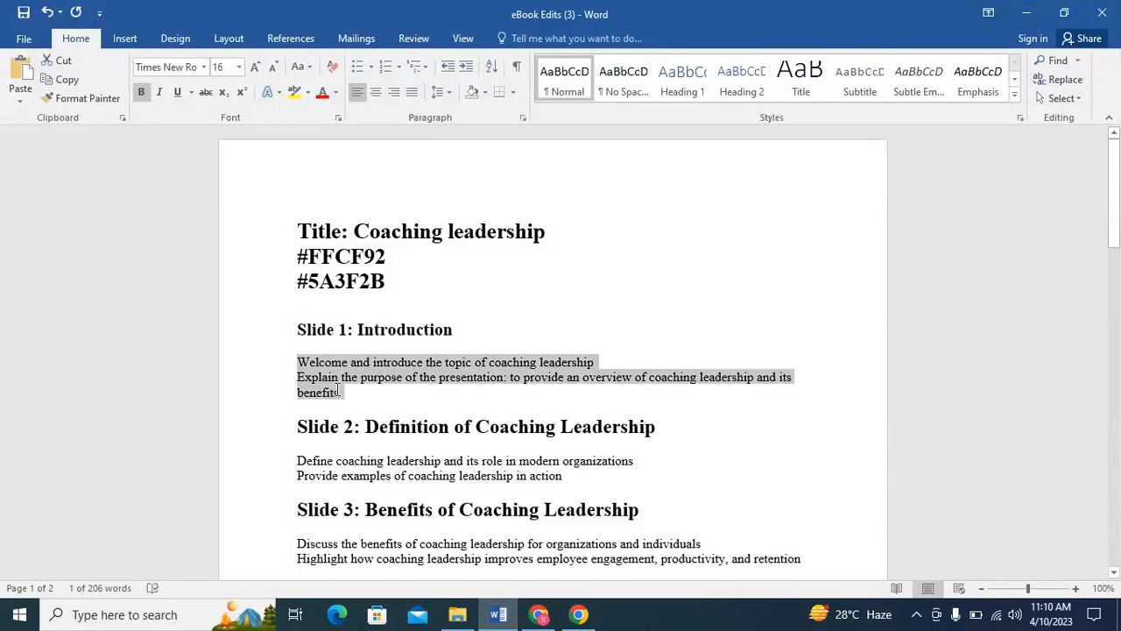
pyautogui.rightClick(338, 392)
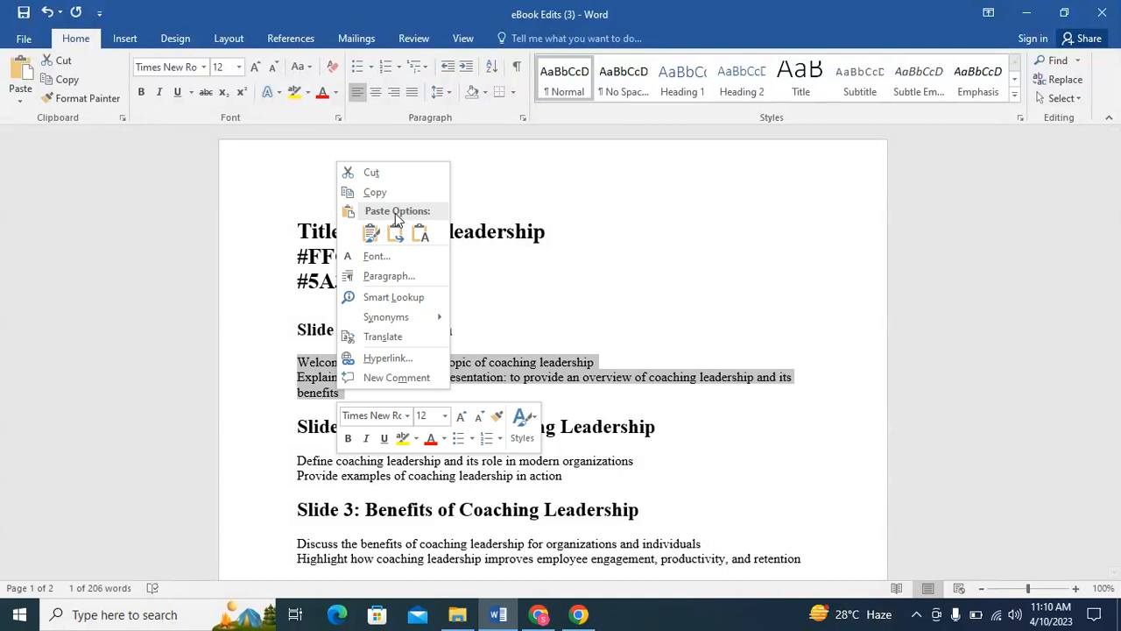
pyautogui.click(374, 192)
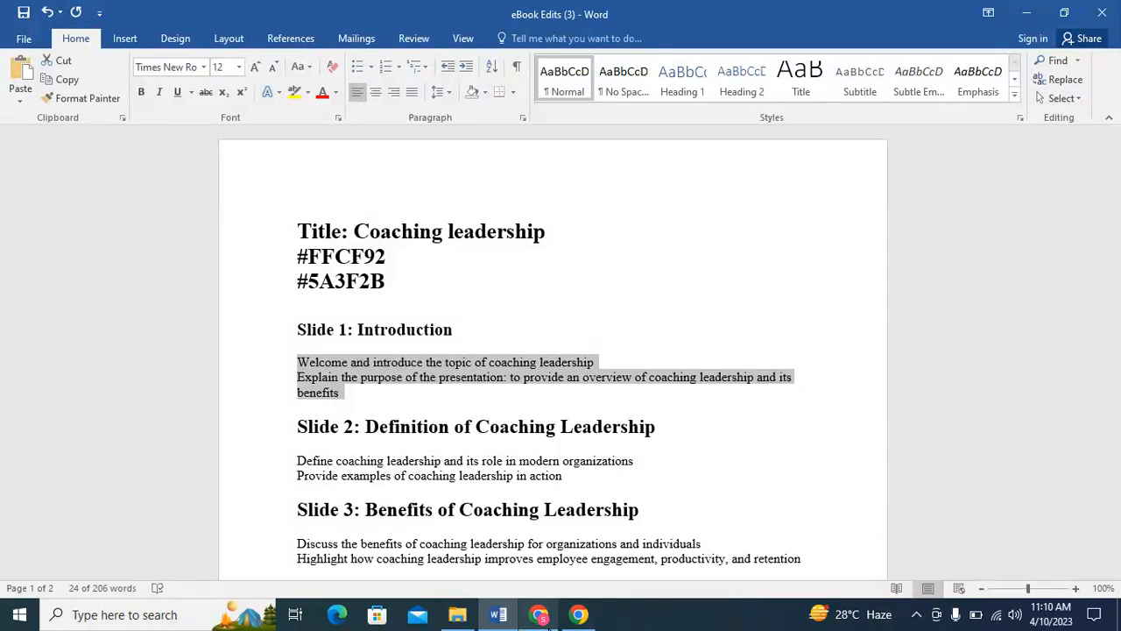
pyautogui.click(578, 617)
pyautogui.doubleClick(807, 332)
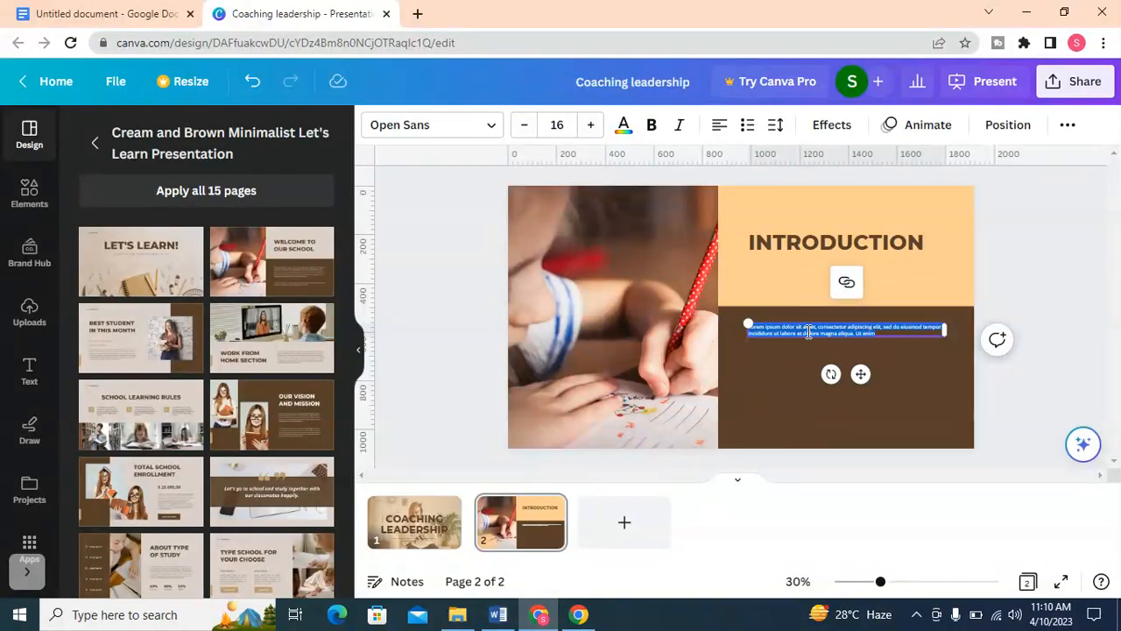
pyautogui.hotkey('ctrl', 'v')
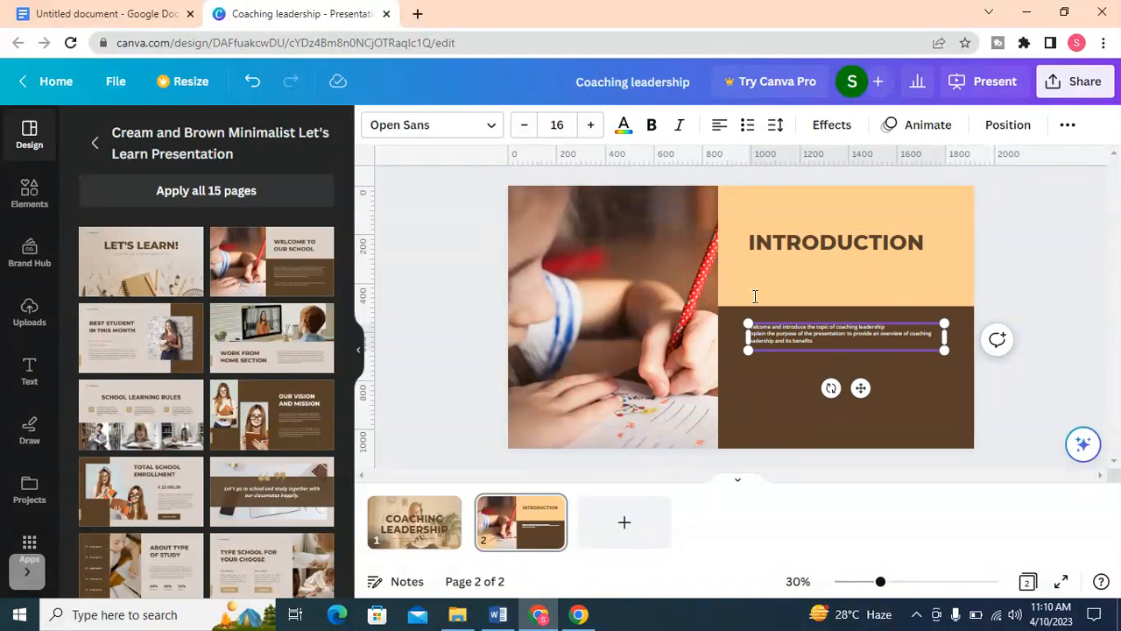
# - Try raising the pasted body text's size to 19, and remove the empty line at the end of the text
pyautogui.click(593, 127)
pyautogui.click(595, 129)
pyautogui.click(594, 128)
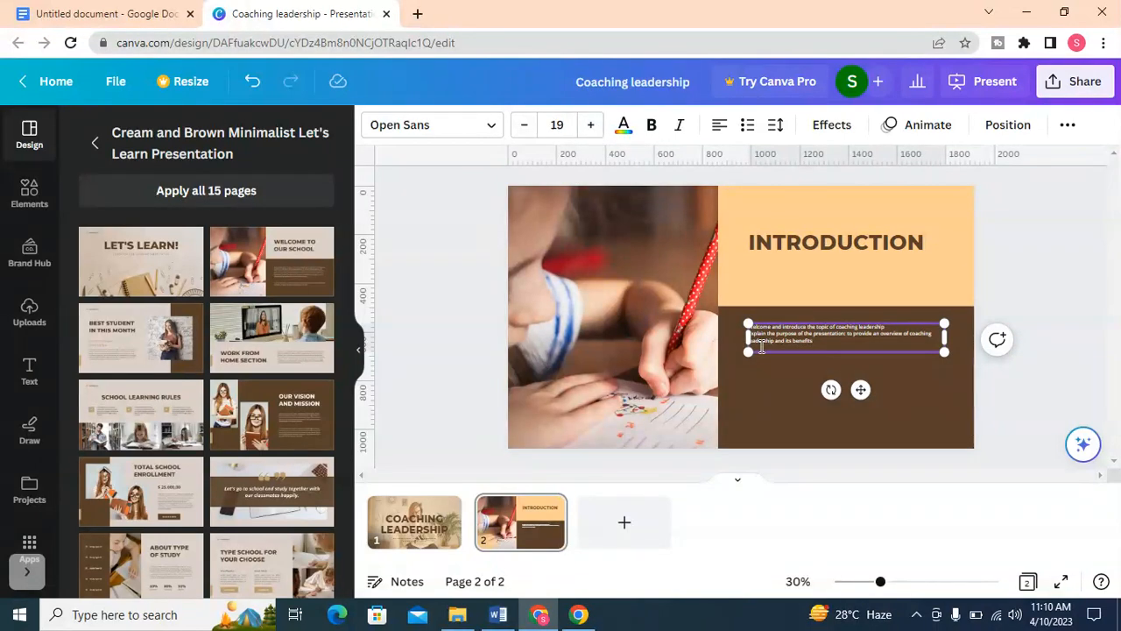
pyautogui.click(759, 353)
pyautogui.click(762, 347)
pyautogui.press('BackSpace')
# - Set the font size of slide 2's entire body text to 23
pyautogui.tripleClick(802, 333)
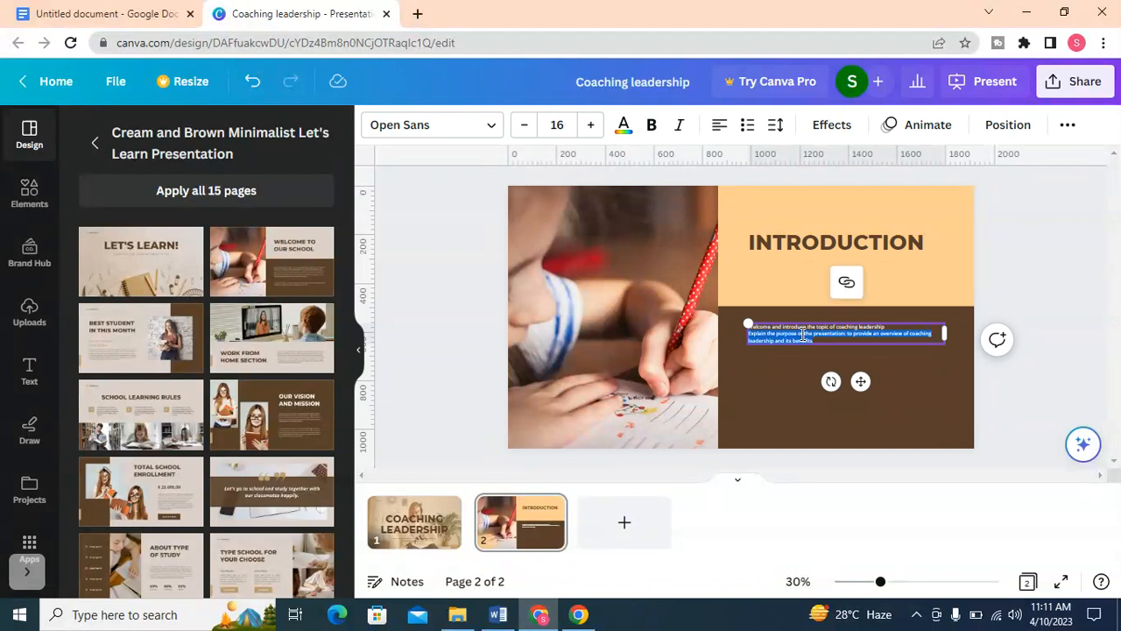
pyautogui.hotkey('ctrl', 'a')
pyautogui.click(591, 125)
pyautogui.click(592, 125)
pyautogui.click(591, 125)
pyautogui.click(592, 126)
pyautogui.click(591, 125)
pyautogui.click(591, 125)
pyautogui.click(591, 125)
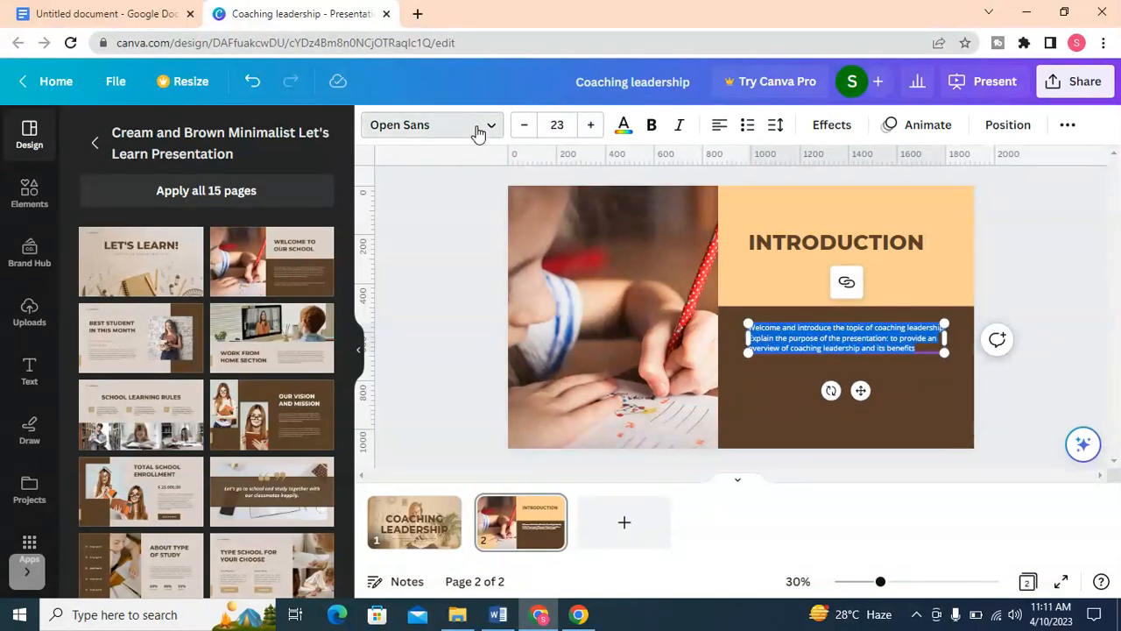
# - Change the font of slide 2's body text to Alice
pyautogui.click(478, 131)
pyautogui.scroll(-2, 156, 410)
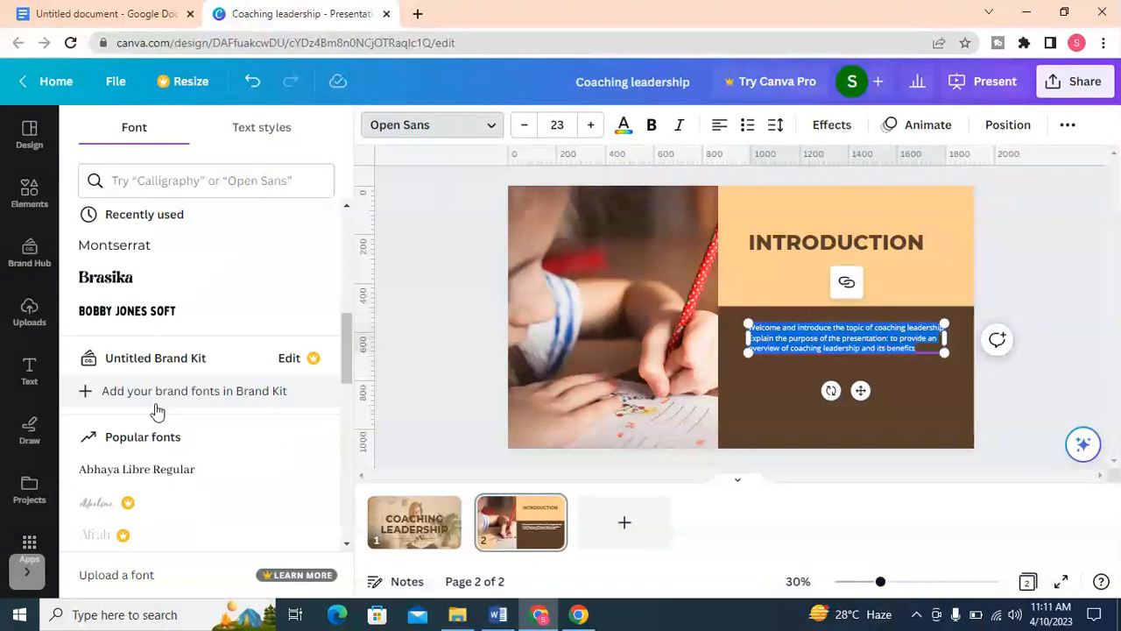
pyautogui.scroll(-1, 156, 410)
pyautogui.scroll(5, 170, 394)
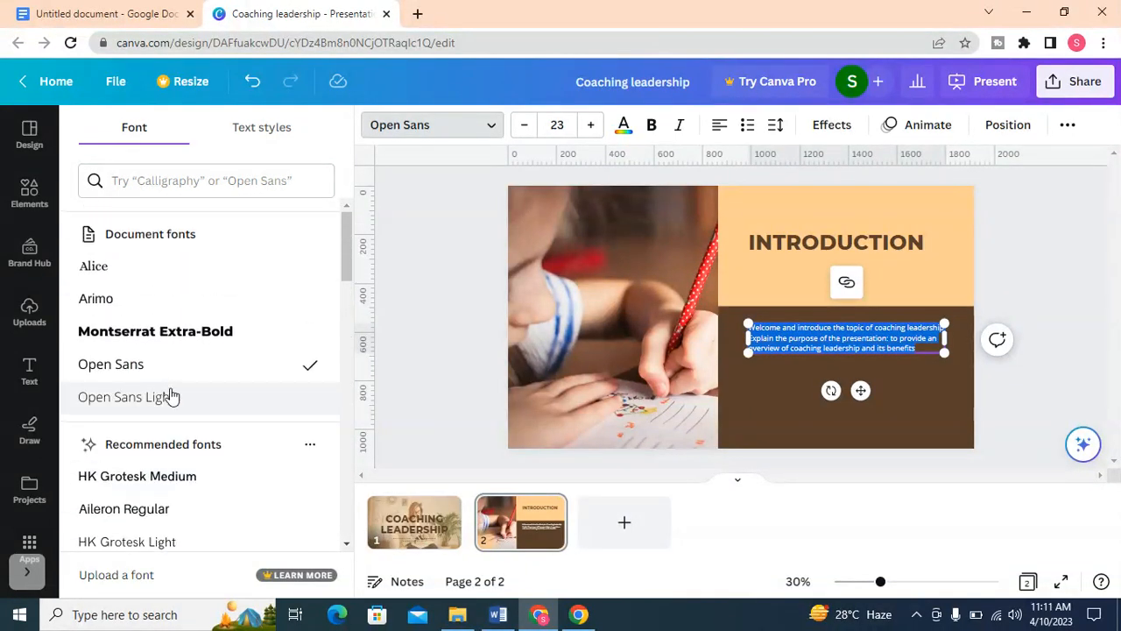
pyautogui.click(91, 268)
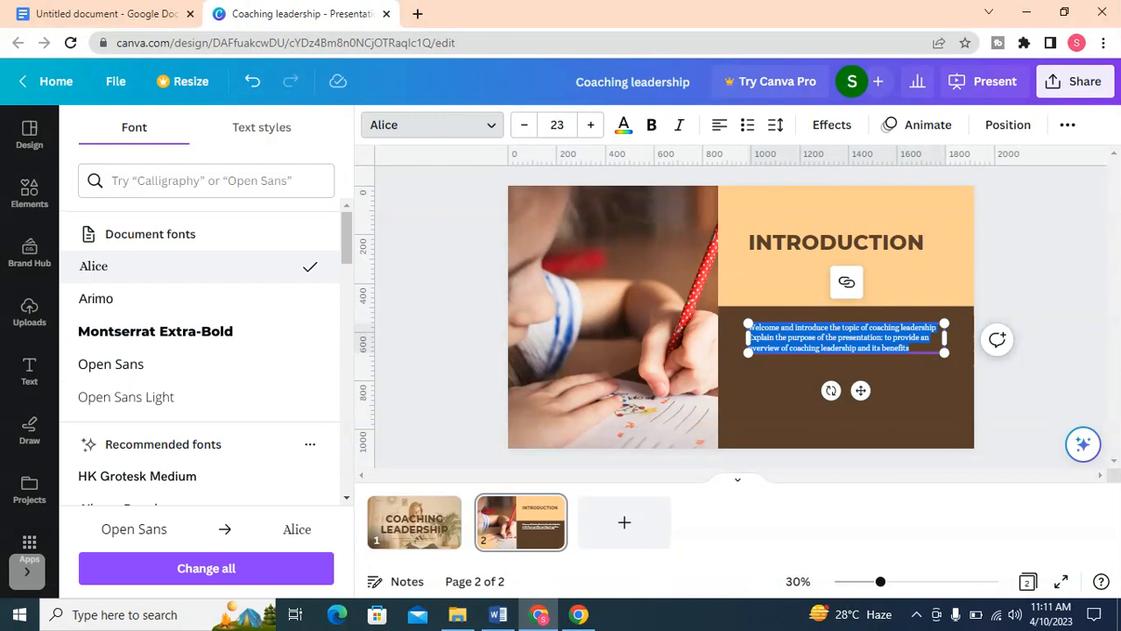
# - Widen slide 2's body text box to match the heading box and format its lines as a bulleted list
pyautogui.moveTo(944, 336); pyautogui.dragTo(966, 337)
pyautogui.click(937, 334)
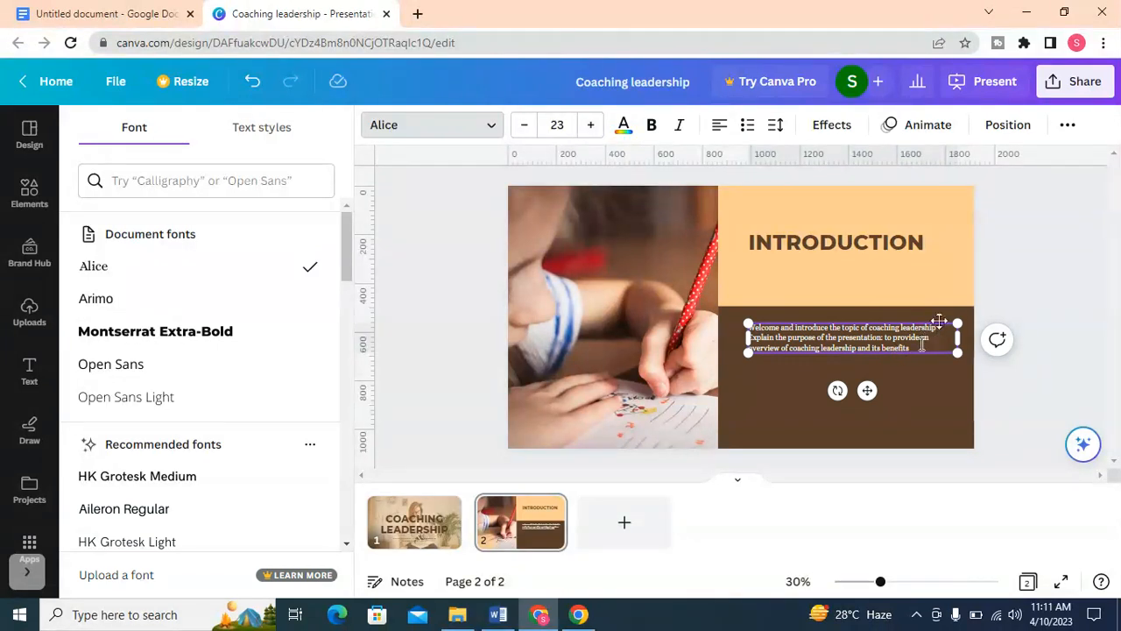
pyautogui.moveTo(844, 332); pyautogui.dragTo(766, 324)
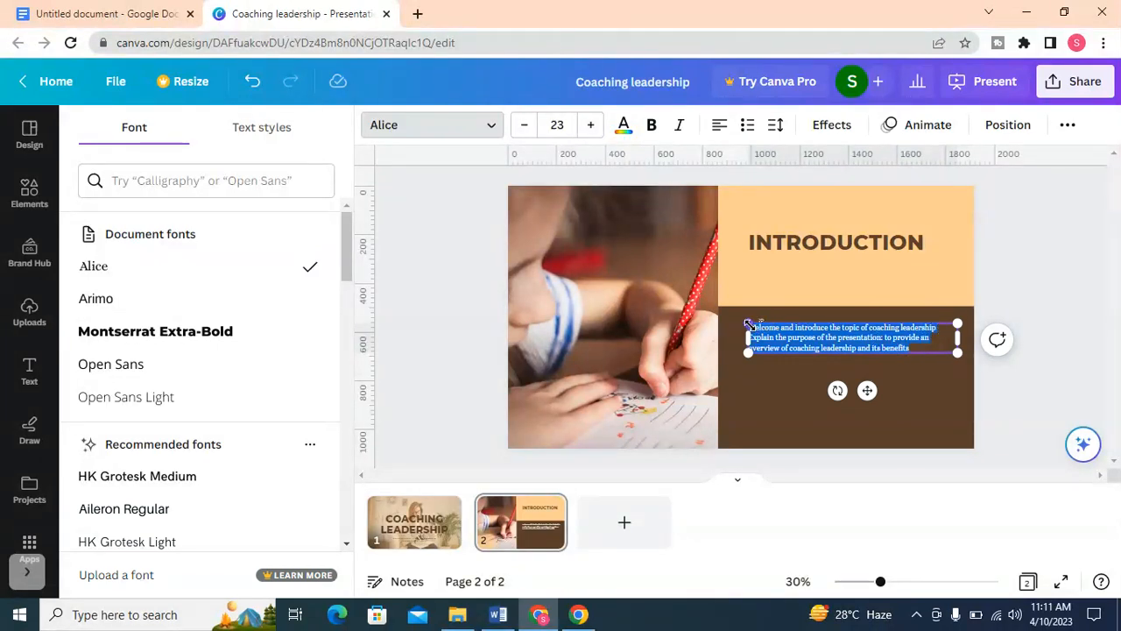
pyautogui.click(746, 128)
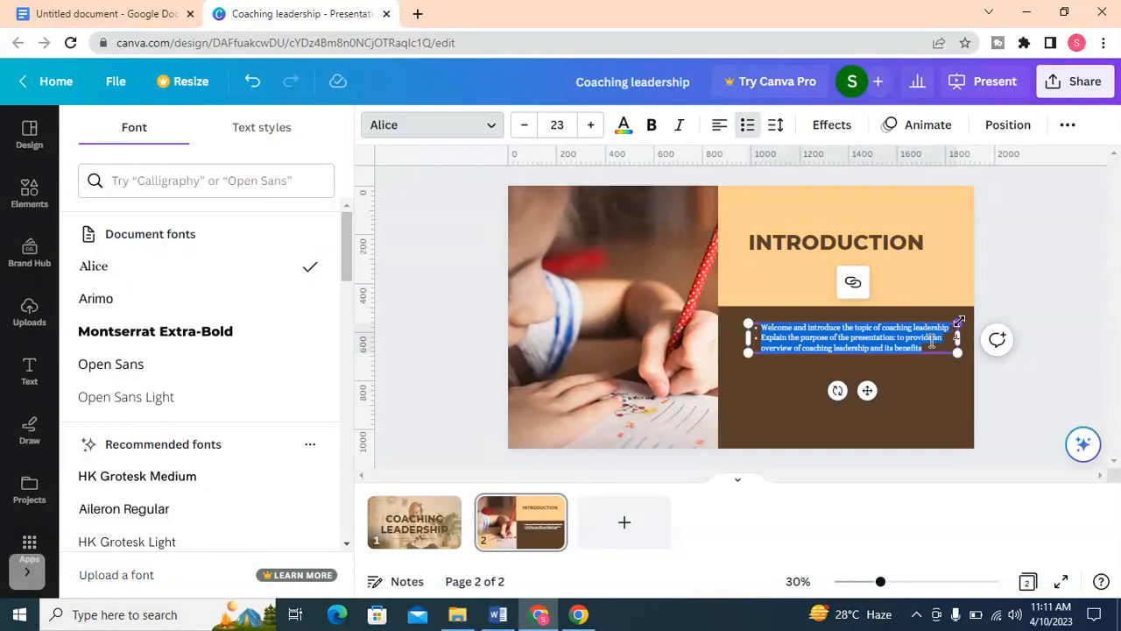
pyautogui.click(953, 331)
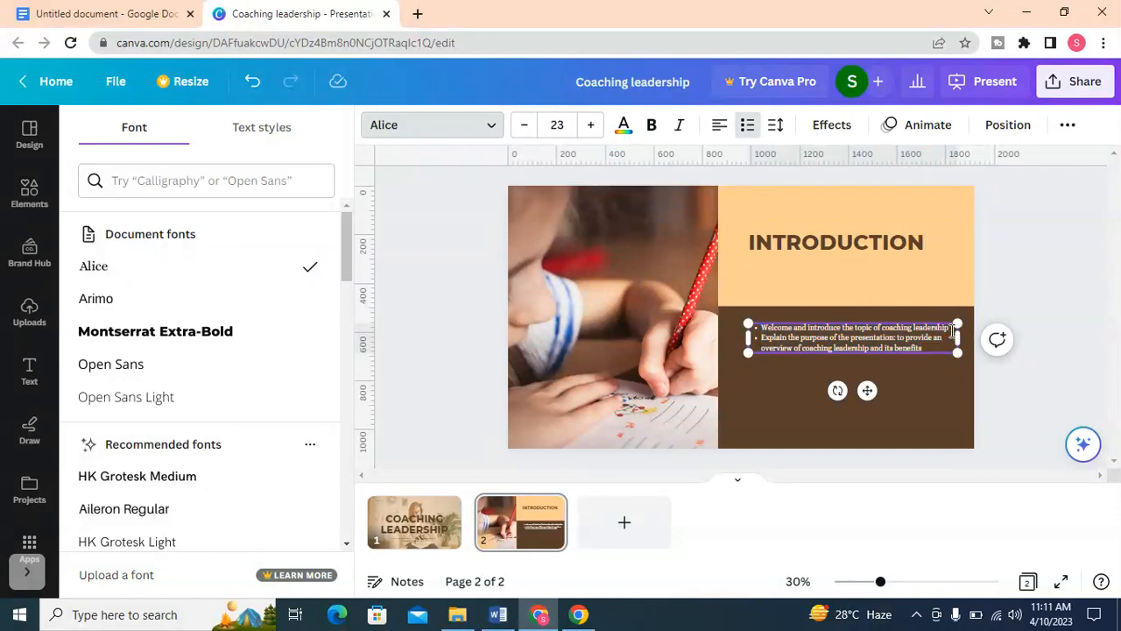
# - Insert an unbulleted blank line between the two bullet points on slide 2, and shift the text box slightly down and toward the photo
pyautogui.press('Return')
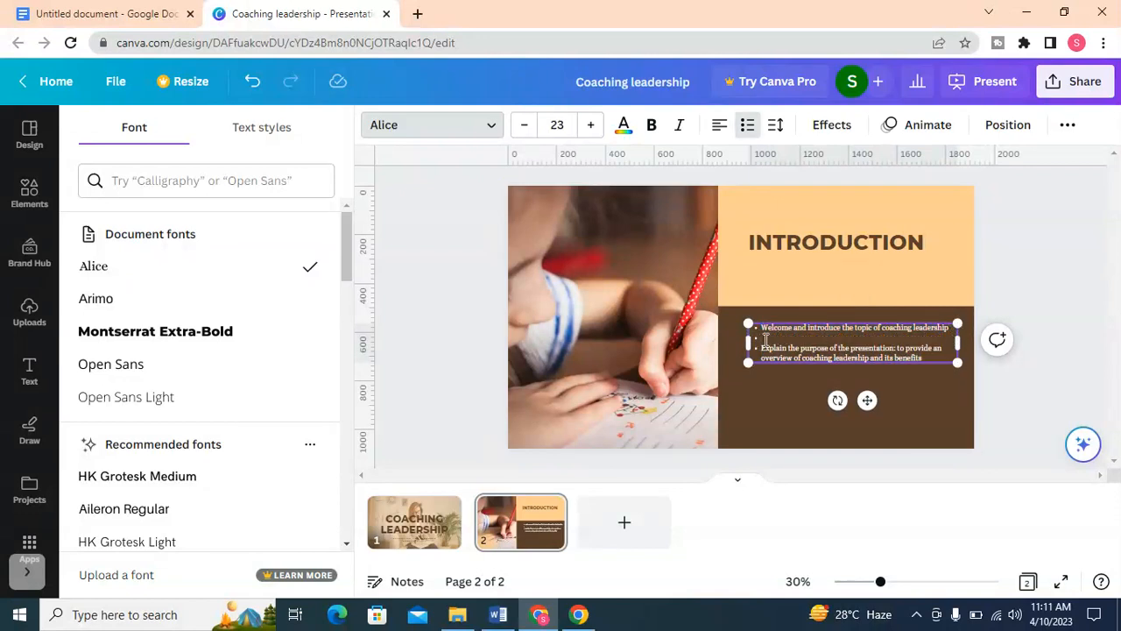
pyautogui.press('BackSpace')
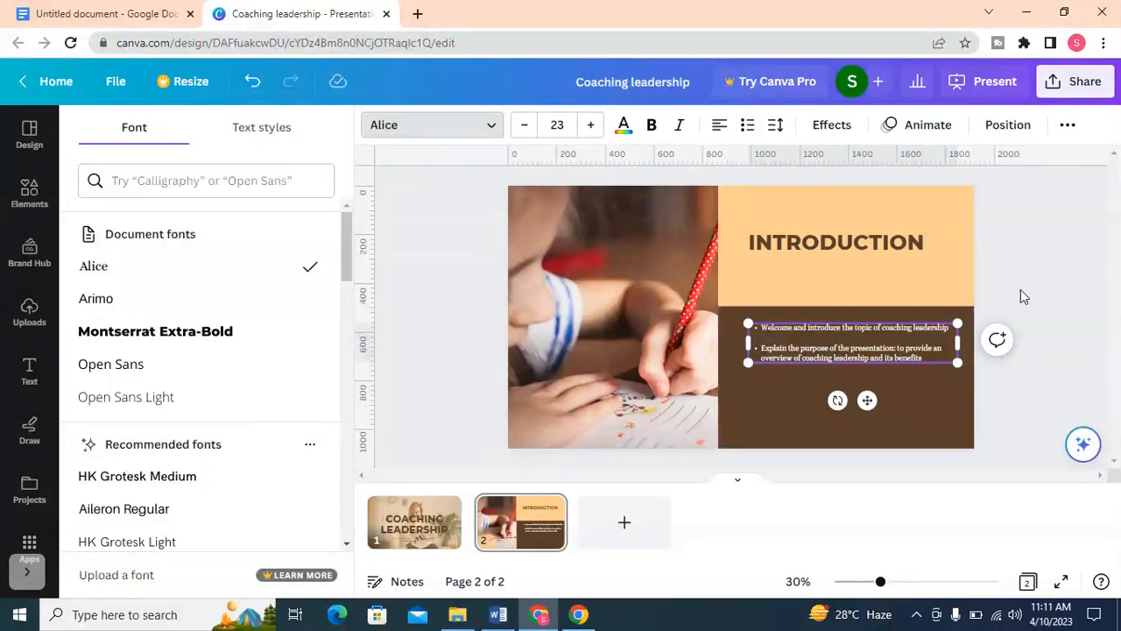
pyautogui.click(1055, 260)
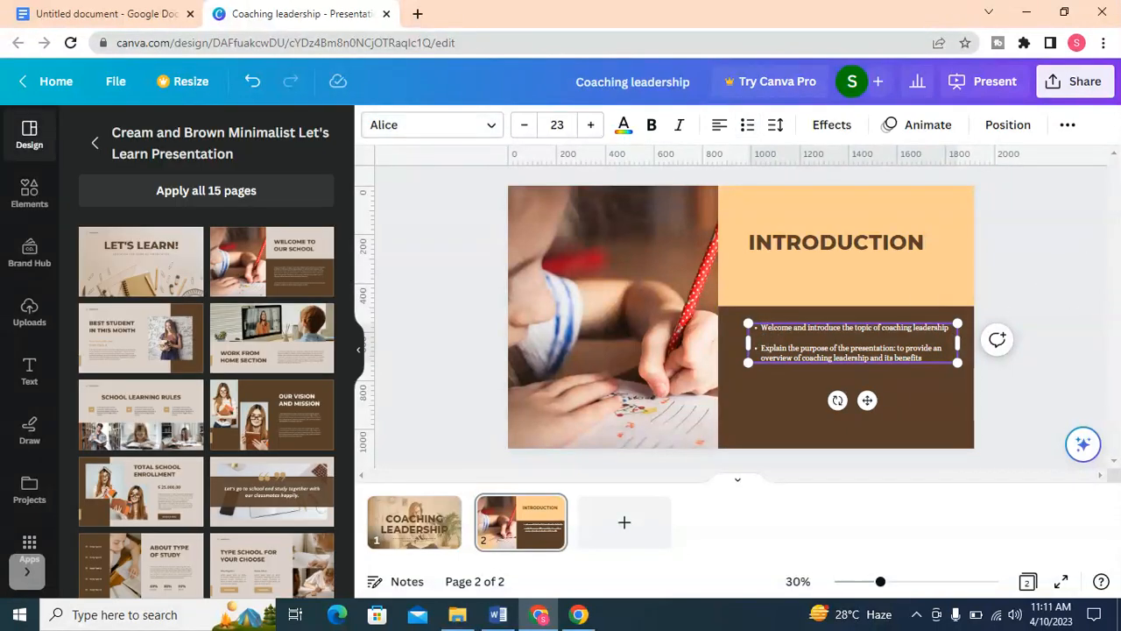
pyautogui.click(1092, 261)
pyautogui.click(863, 350)
pyautogui.moveTo(858, 350); pyautogui.dragTo(845, 363)
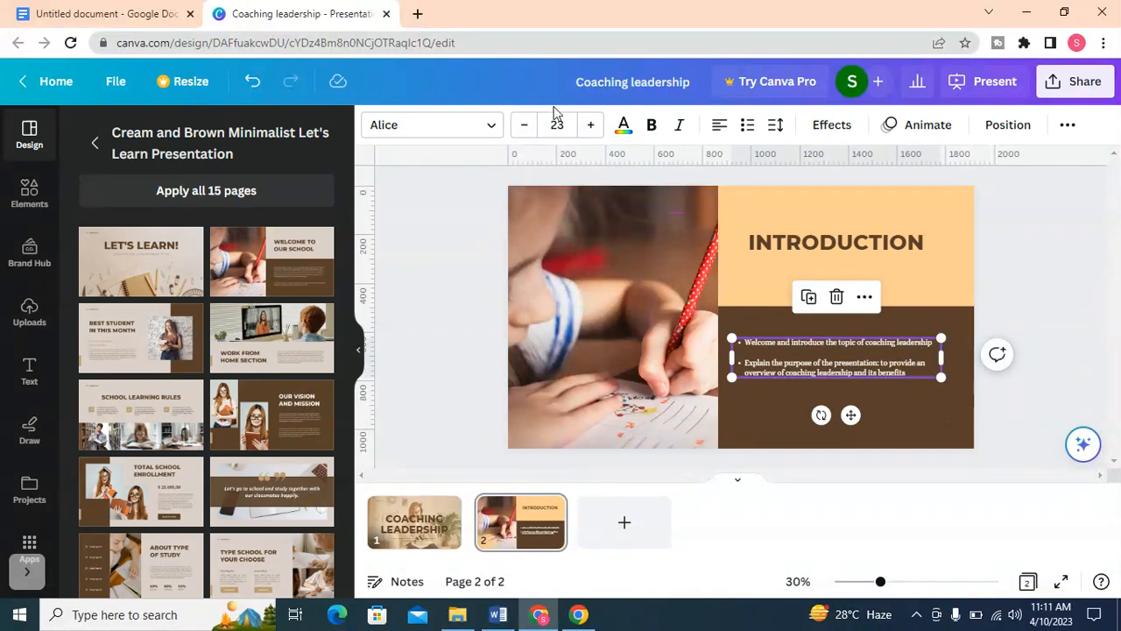
# - Set slide 2's body text size to 27 and widen its text box slightly toward the slide's outer edge
pyautogui.click(588, 126)
pyautogui.click(588, 125)
pyautogui.click(589, 125)
pyautogui.click(589, 125)
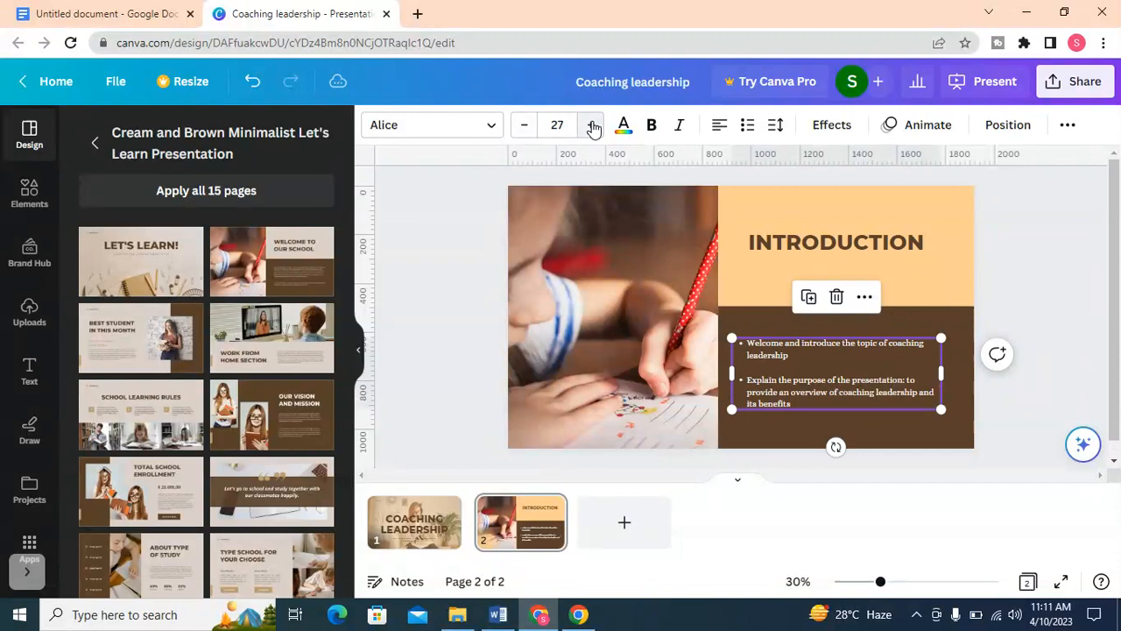
pyautogui.moveTo(943, 372); pyautogui.dragTo(953, 369)
pyautogui.click(1040, 330)
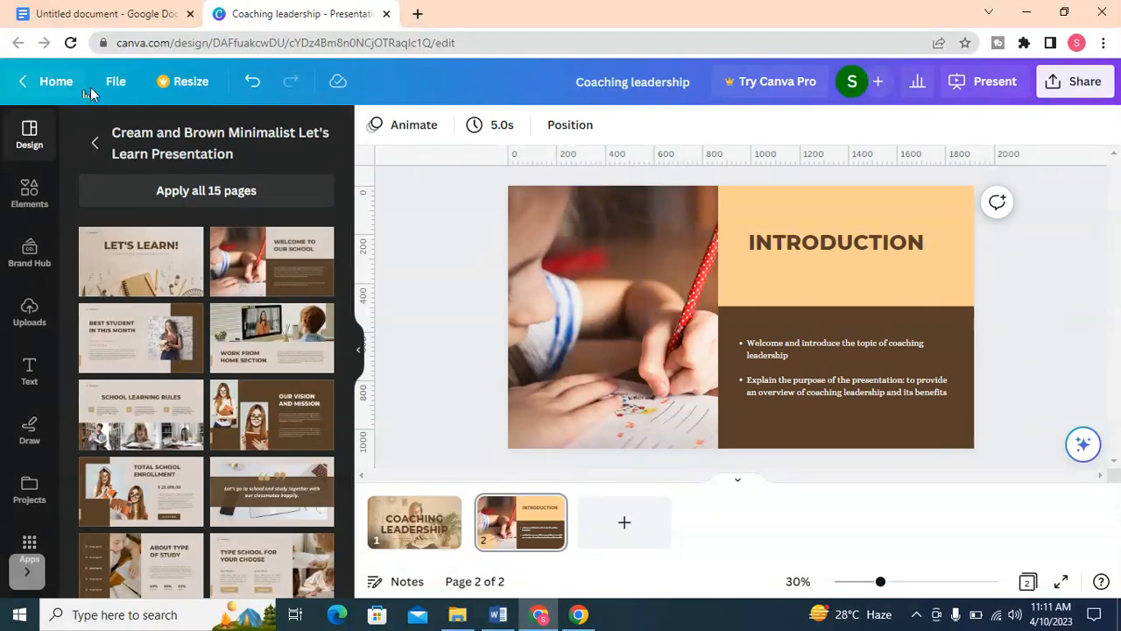
# - Turn the rulers and guides off and on again
pyautogui.click(114, 80)
pyautogui.moveTo(233, 290)
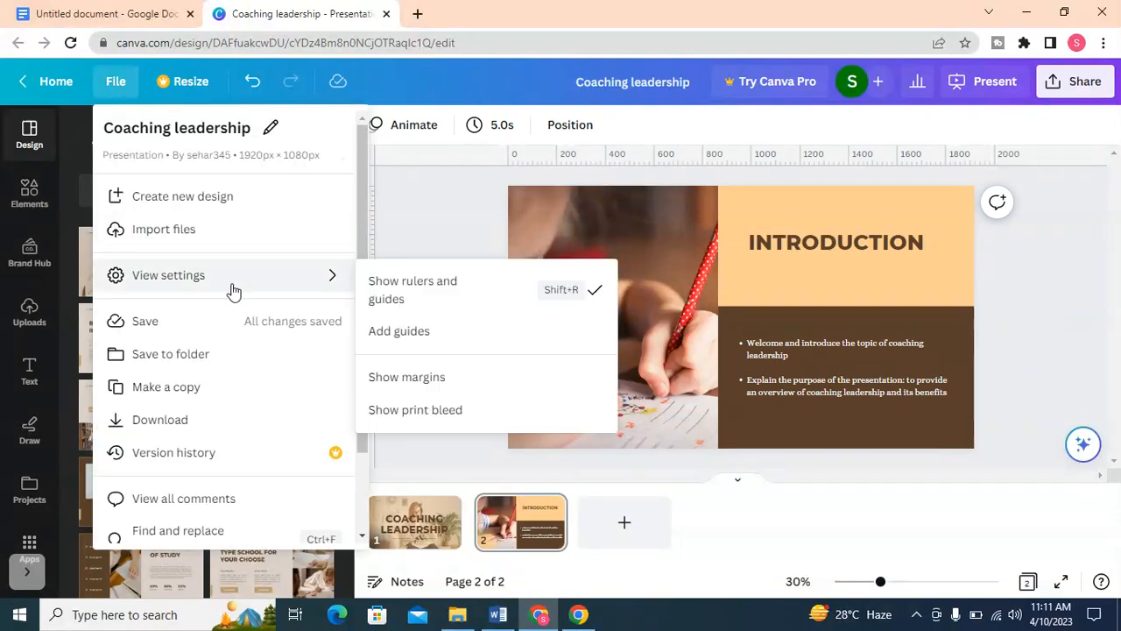
pyautogui.click(415, 296)
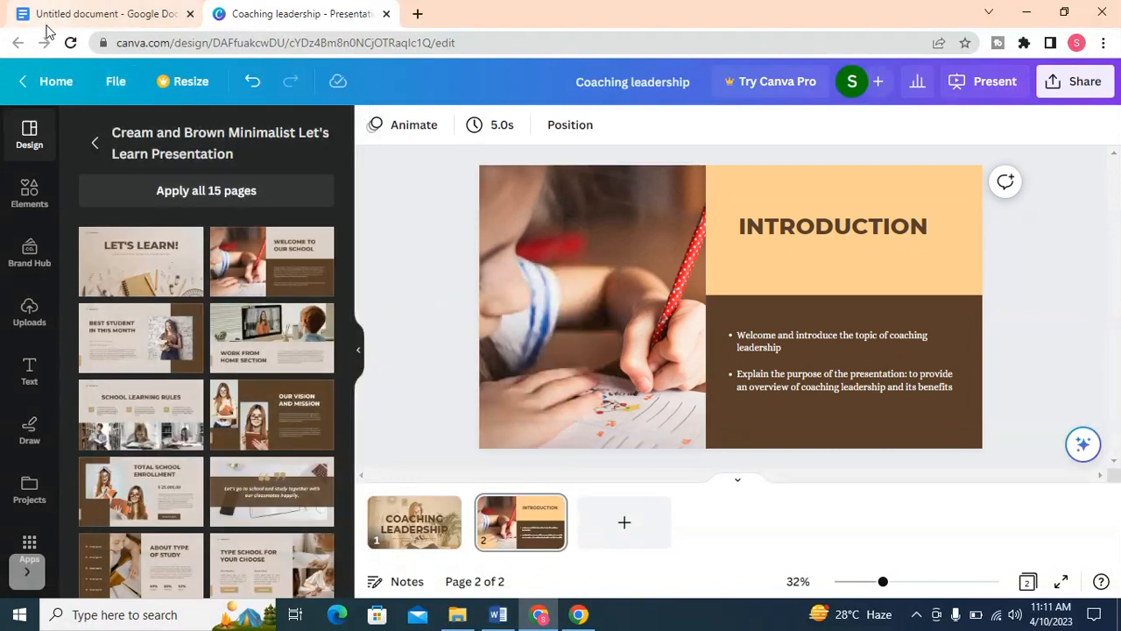
pyautogui.click(99, 81)
pyautogui.moveTo(216, 289)
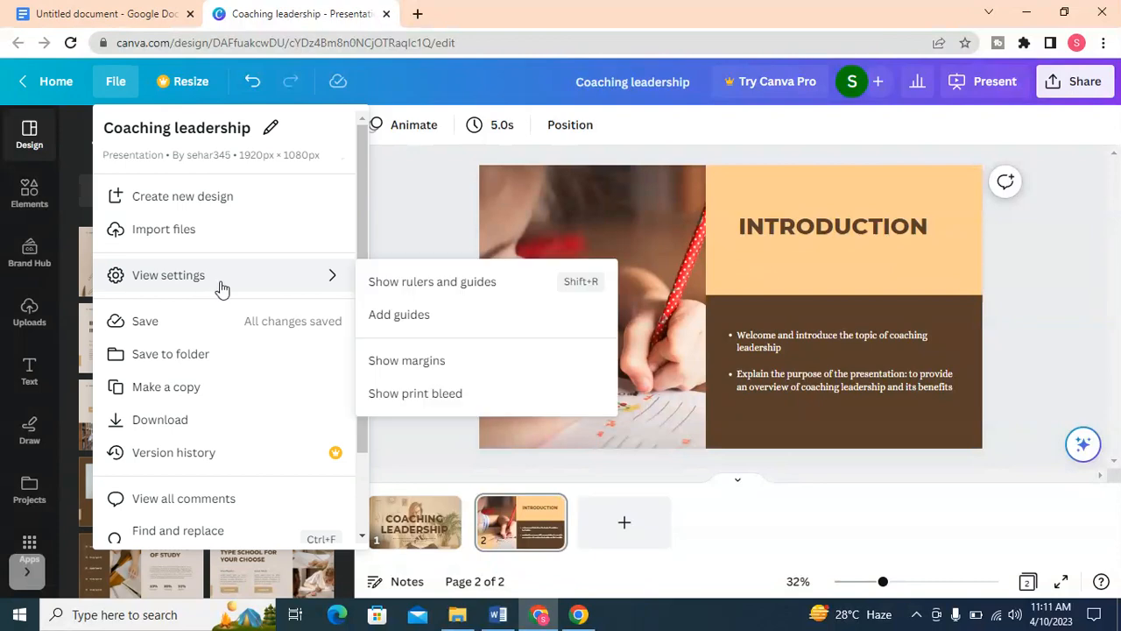
pyautogui.click(410, 284)
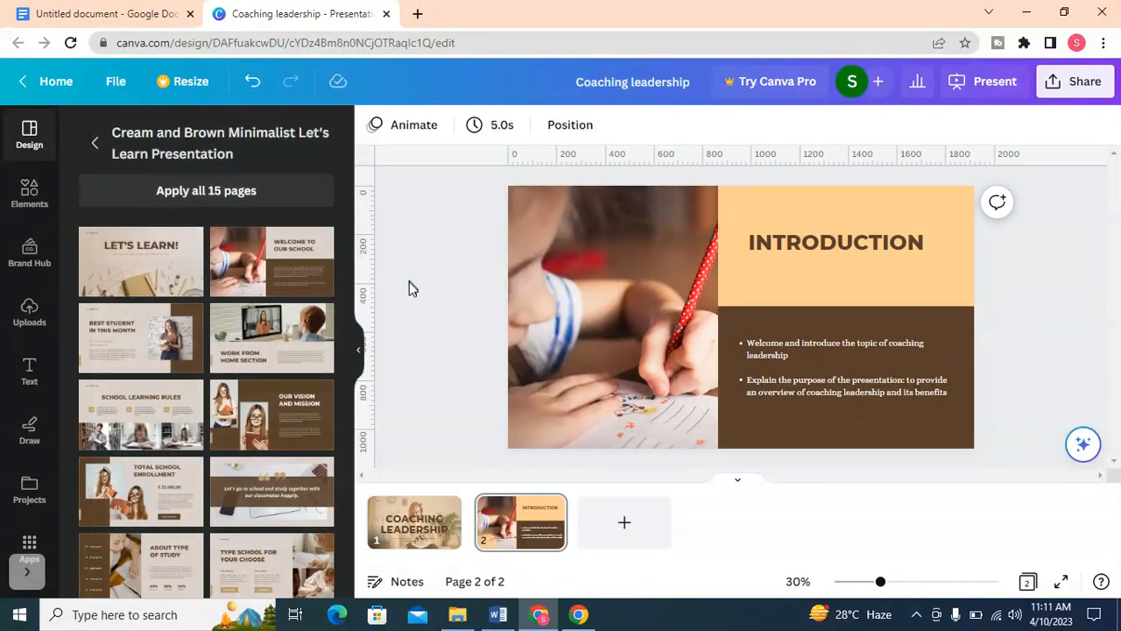
# - Place a vertical guide at the body text box's left edge and move the INTRODUCTION heading to align with it
pyautogui.moveTo(380, 304); pyautogui.dragTo(740, 307)
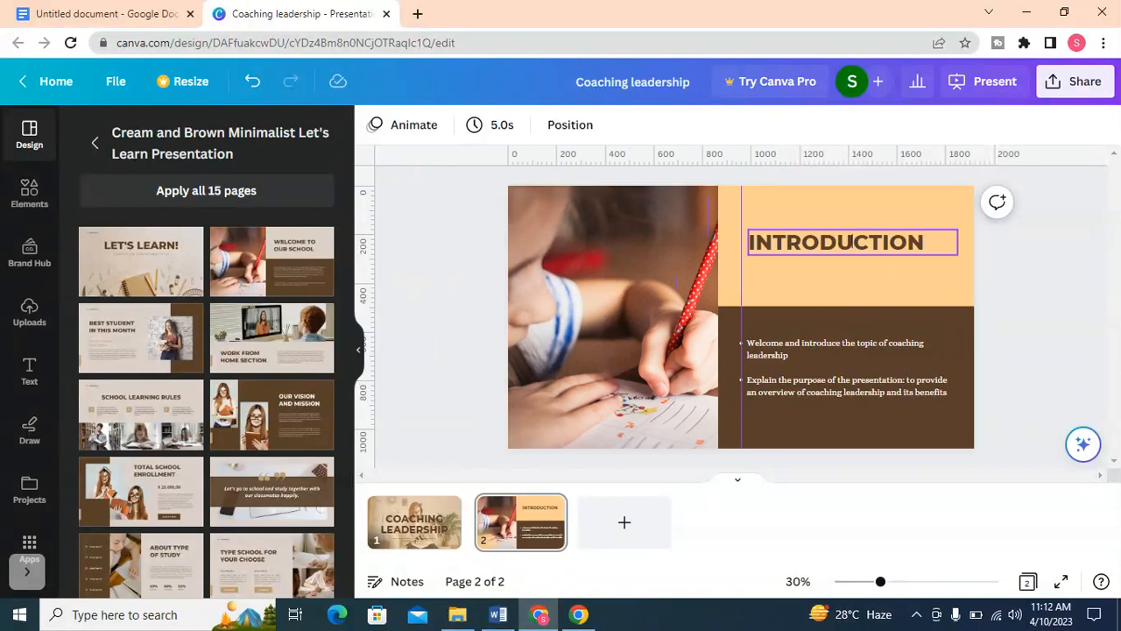
pyautogui.click(840, 237)
pyautogui.moveTo(839, 236); pyautogui.dragTo(831, 240)
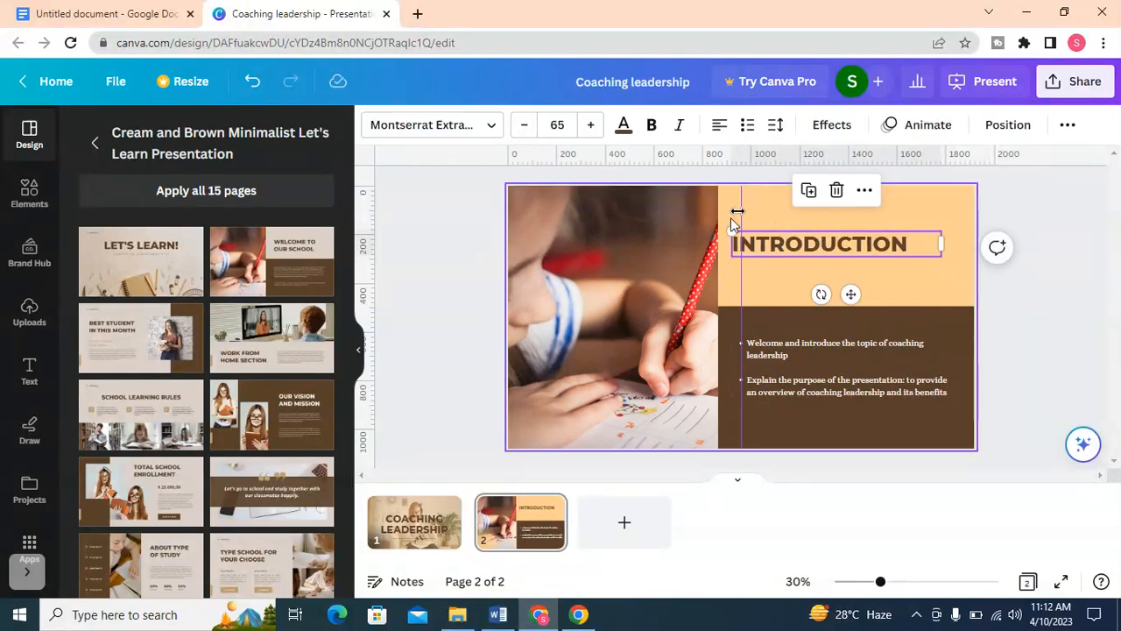
pyautogui.moveTo(739, 210); pyautogui.dragTo(728, 210)
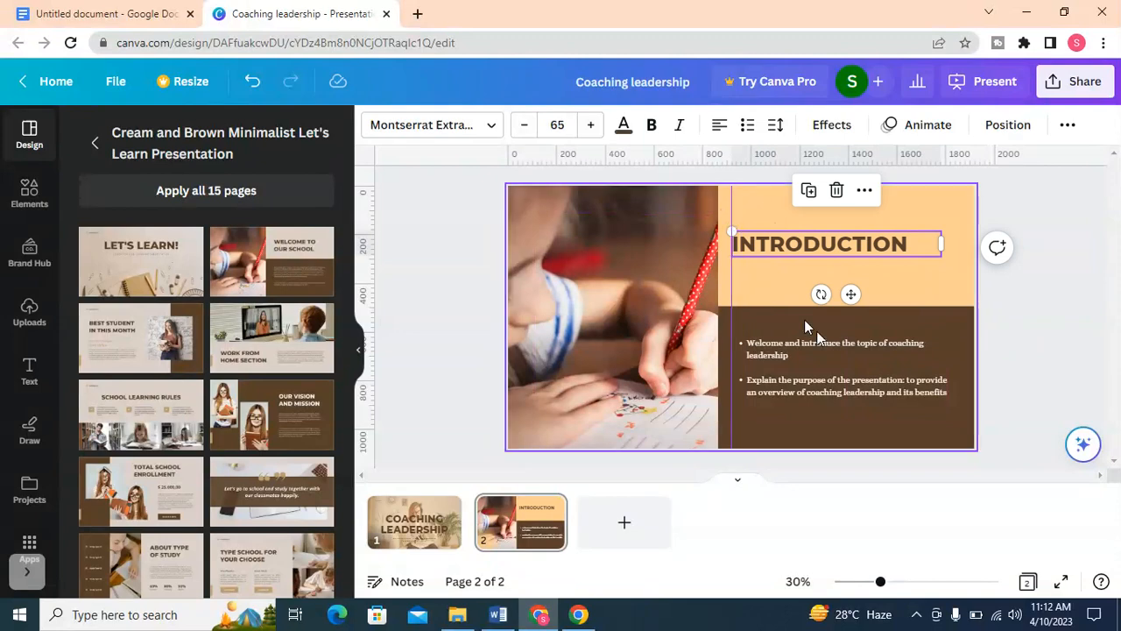
# - Nudge the body text box slightly down, keeping its left edge on the vertical guide
pyautogui.click(800, 351)
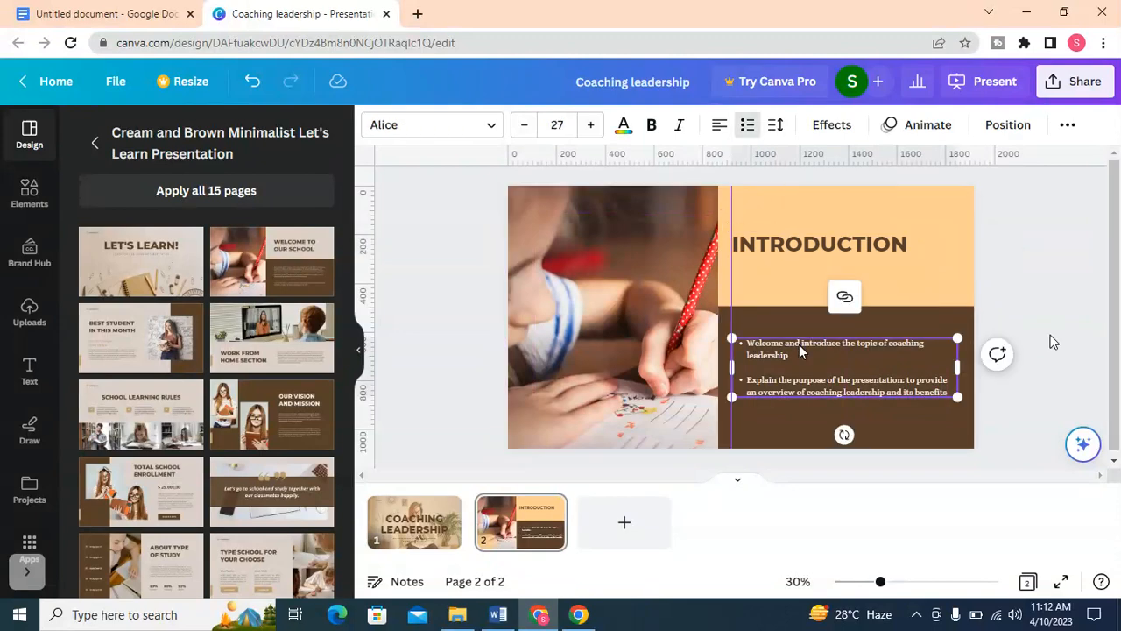
pyautogui.click(1034, 280)
pyautogui.moveTo(803, 367); pyautogui.dragTo(802, 367)
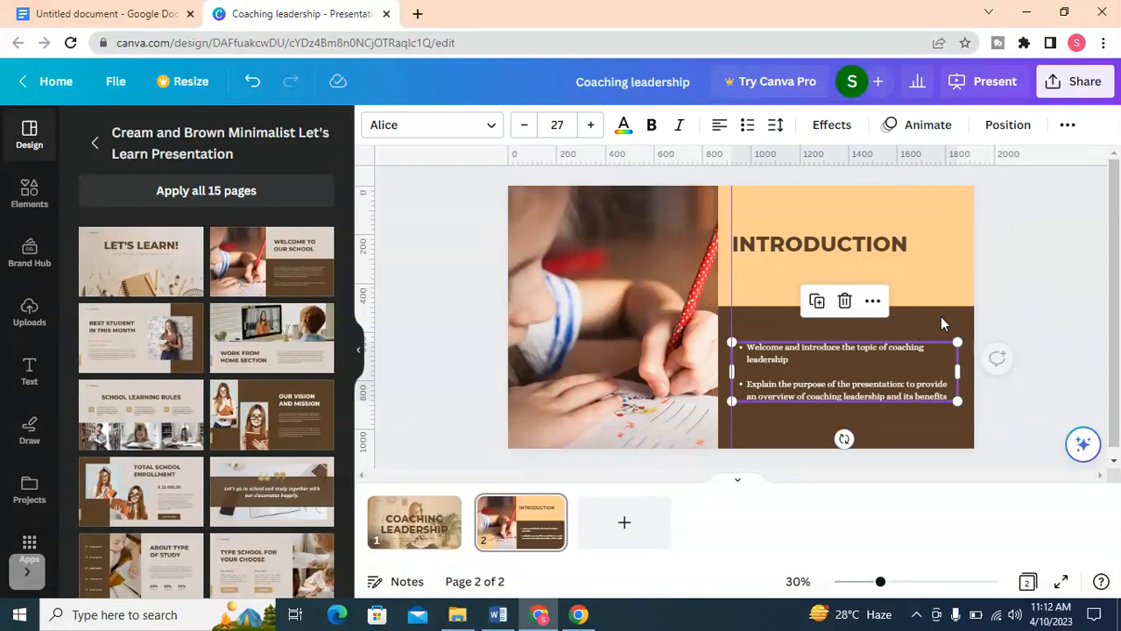
pyautogui.click(1015, 264)
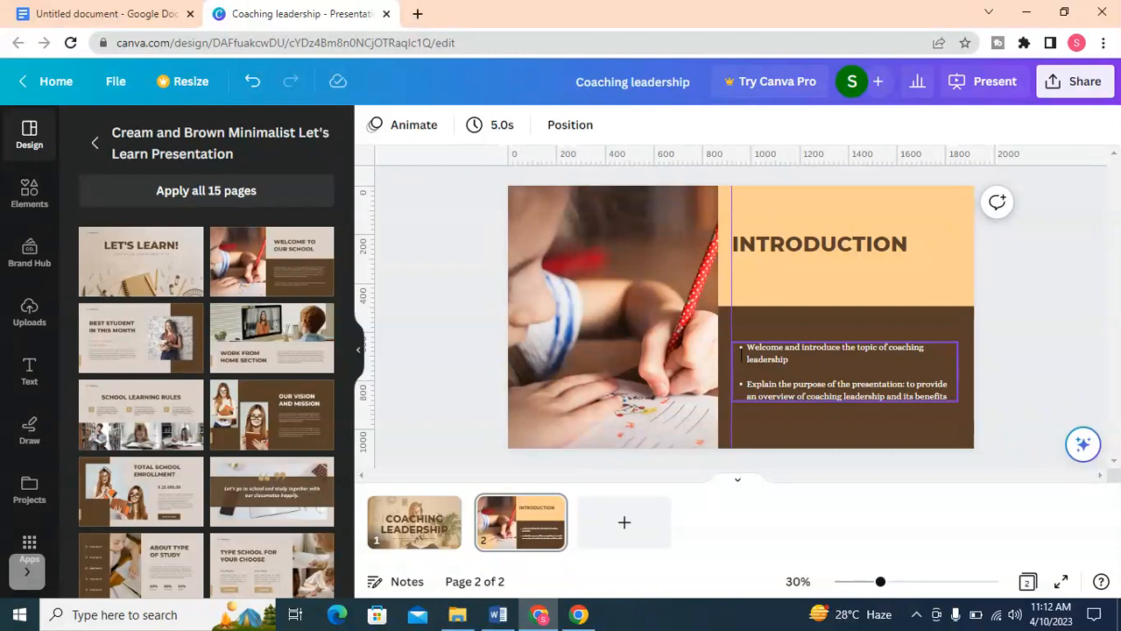
# - Add a straight line directly beneath the INTRODUCTION heading, starting at the guide, and shorten it to less than the heading's width
pyautogui.click(14, 193)
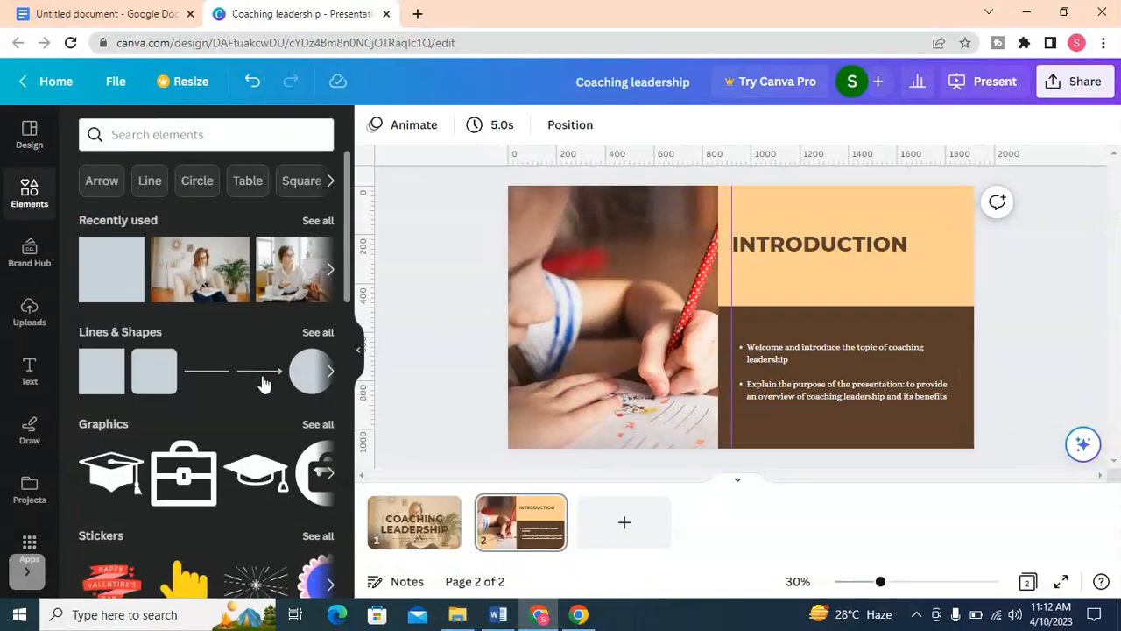
pyautogui.scroll(-1, 216, 381)
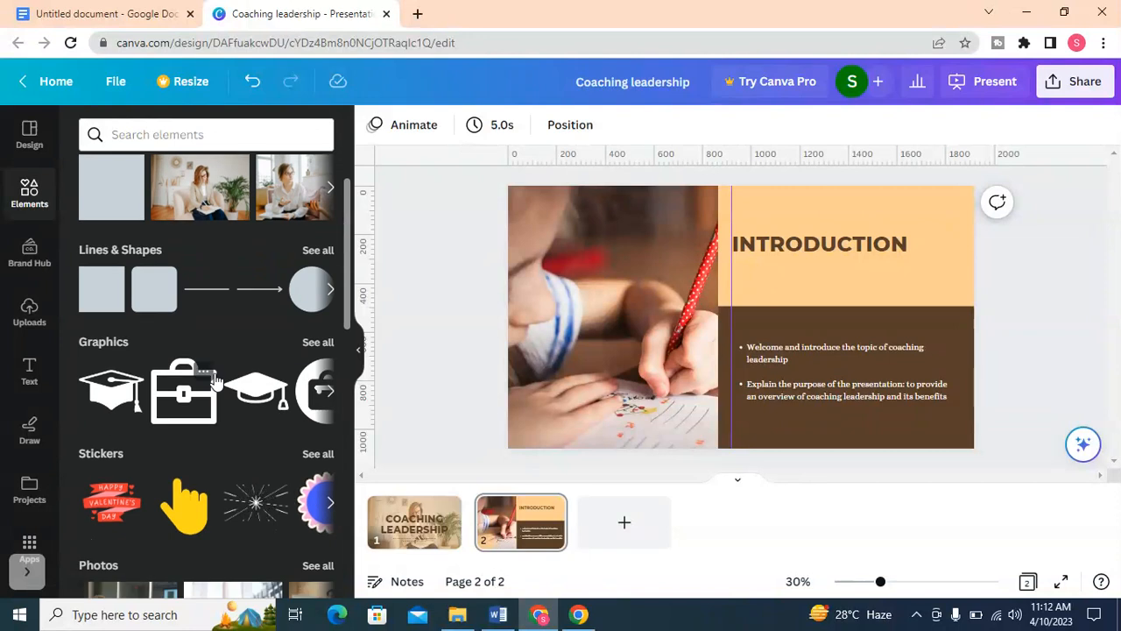
pyautogui.scroll(1, 216, 381)
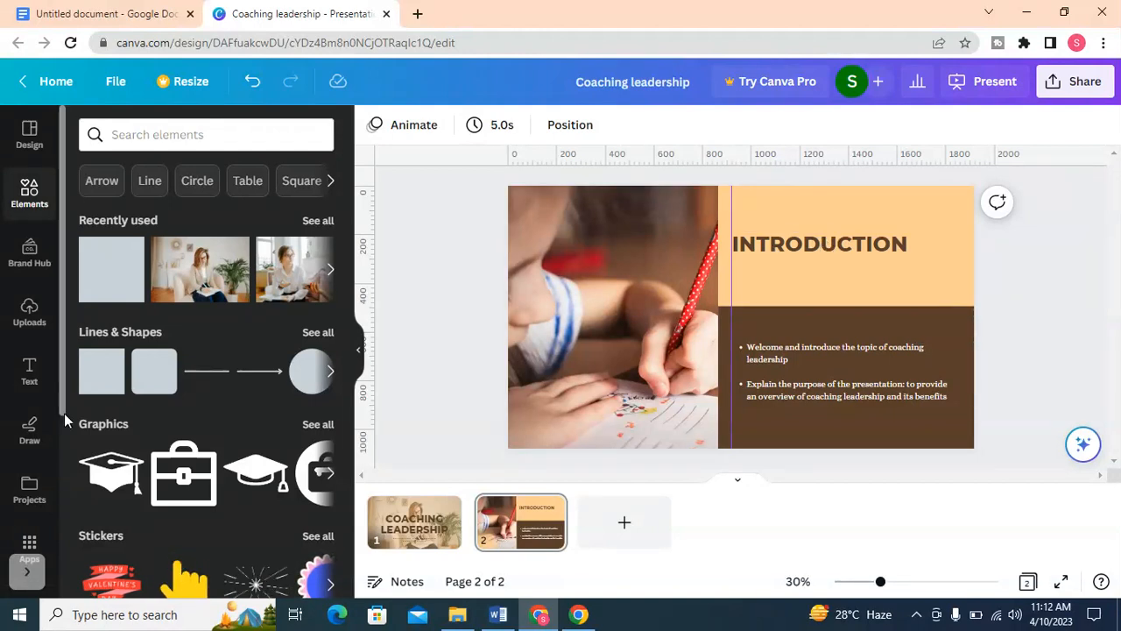
pyautogui.click(207, 371)
pyautogui.moveTo(756, 355); pyautogui.dragTo(840, 294)
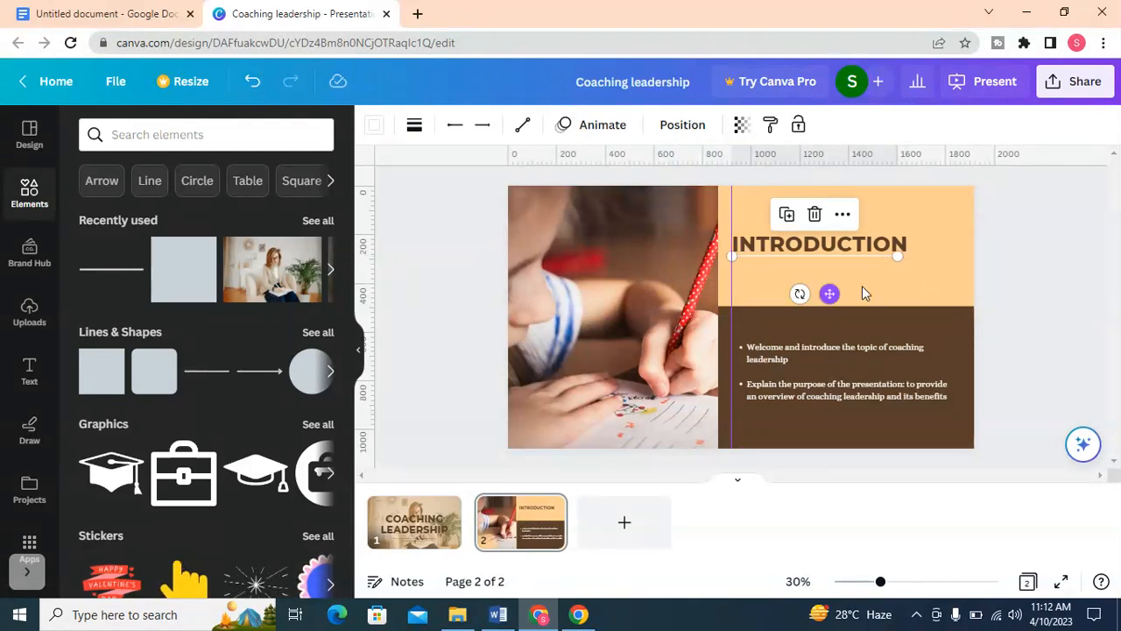
pyautogui.moveTo(895, 256); pyautogui.dragTo(846, 257)
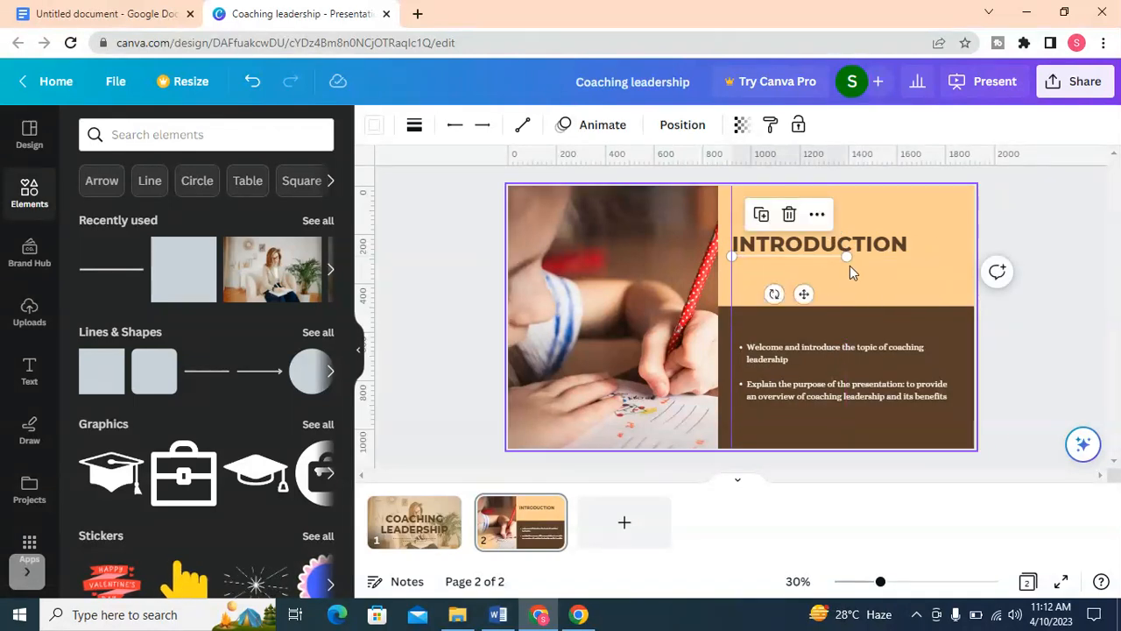
pyautogui.click(1020, 249)
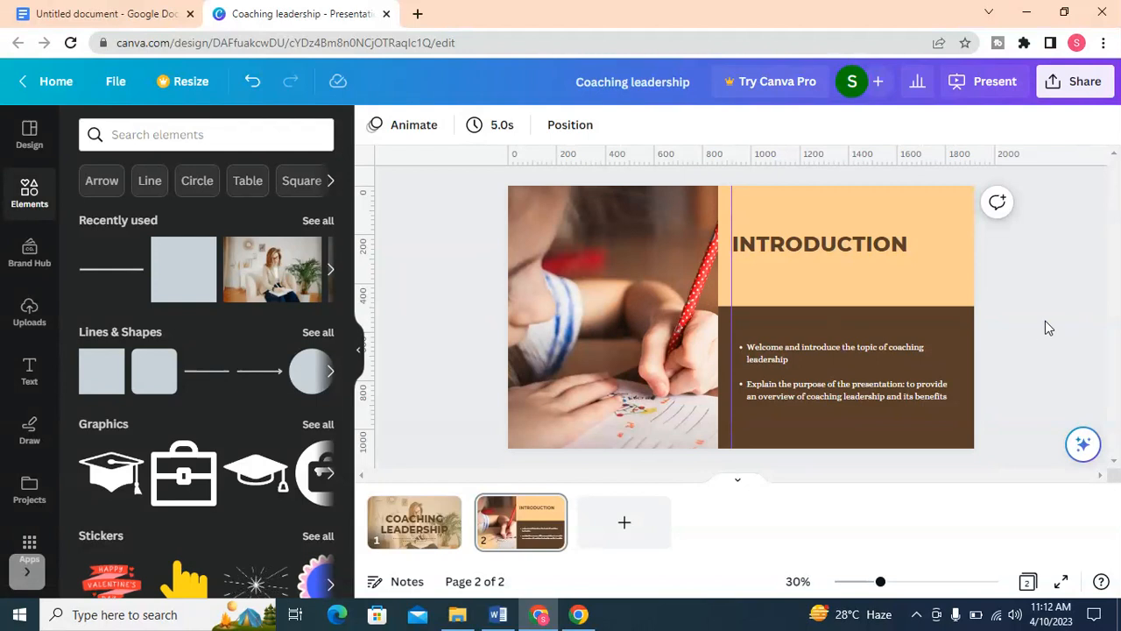
# - Select slide 2's photo and search the photo library for "life coaching"
pyautogui.click(645, 286)
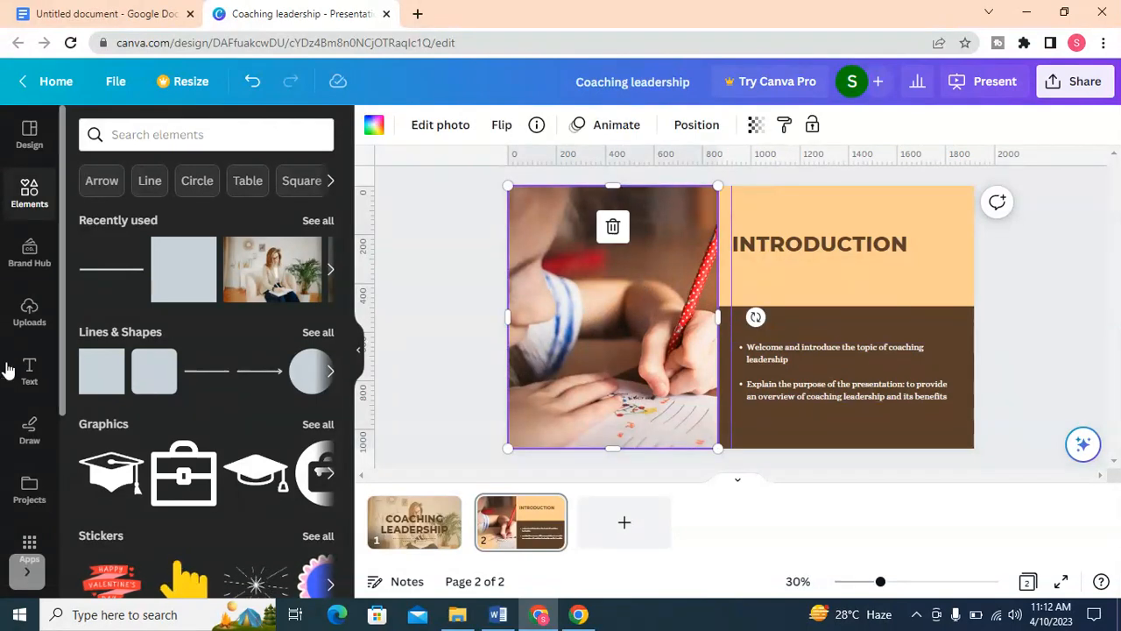
pyautogui.scroll(-3, 19, 410)
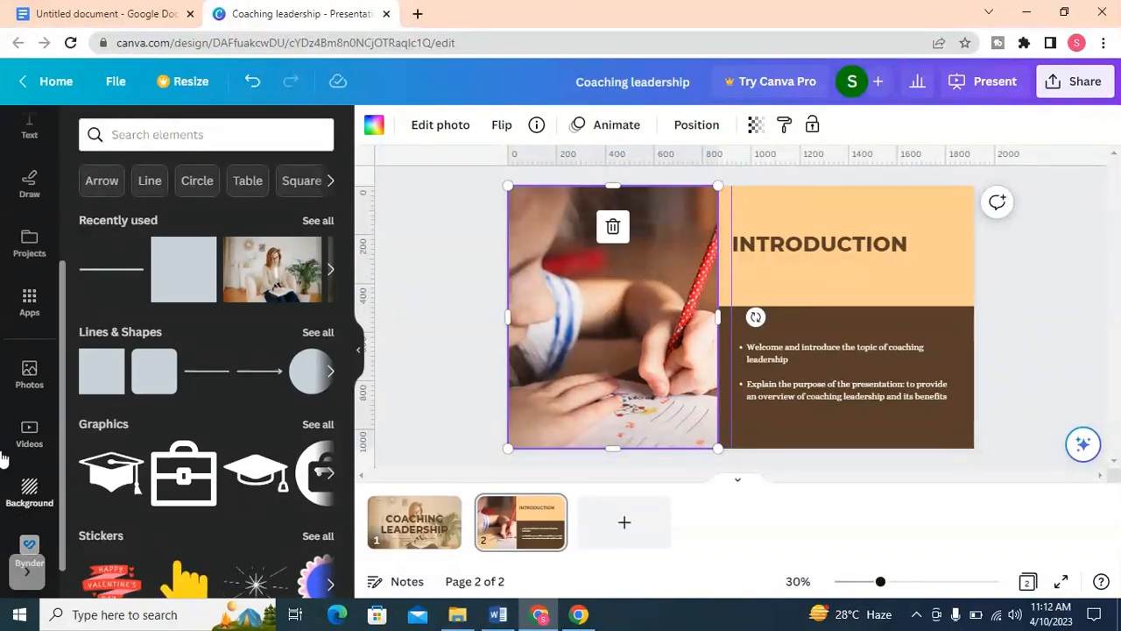
pyautogui.click(21, 380)
pyautogui.click(180, 132)
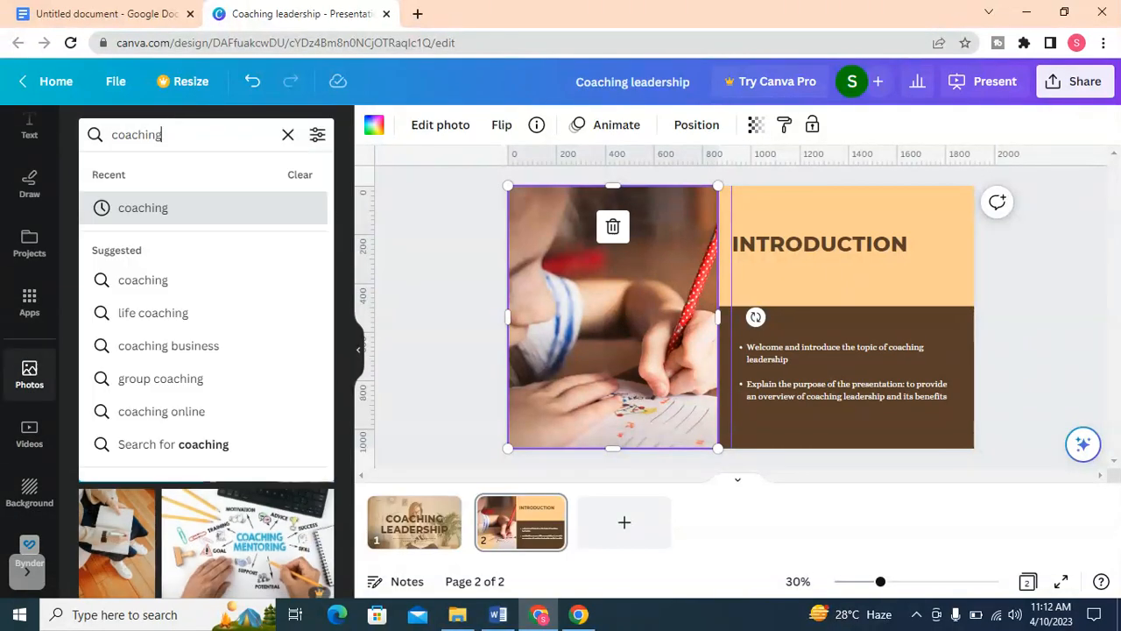
pyautogui.click(156, 314)
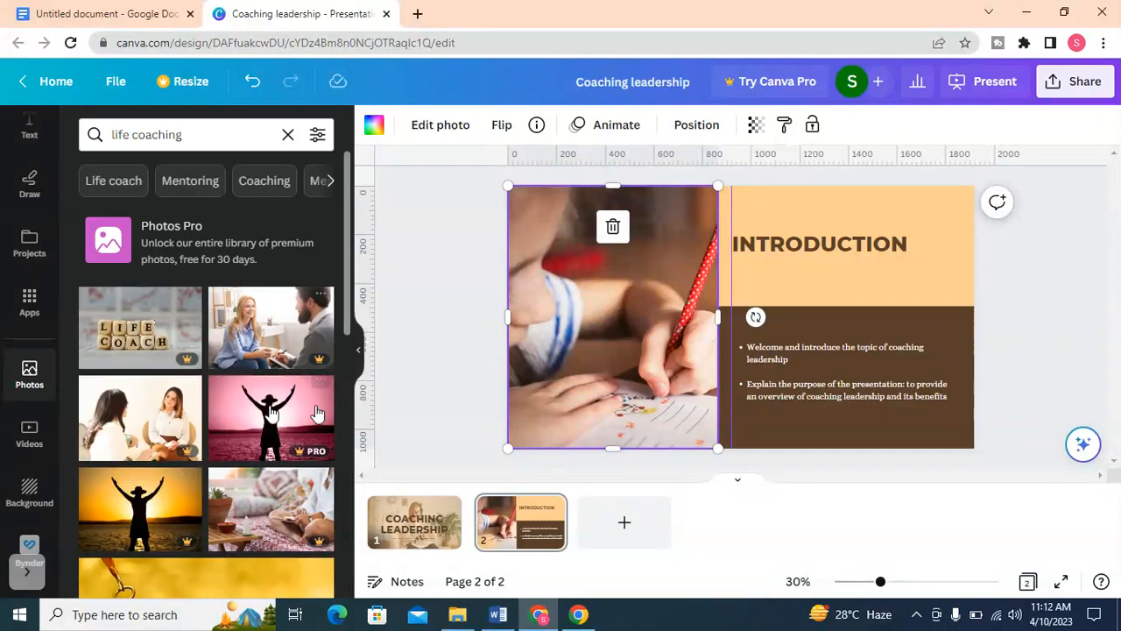
# - Look through the "life coaching" photo results for an image that suits the introduction slide
pyautogui.scroll(-5, 136, 439)
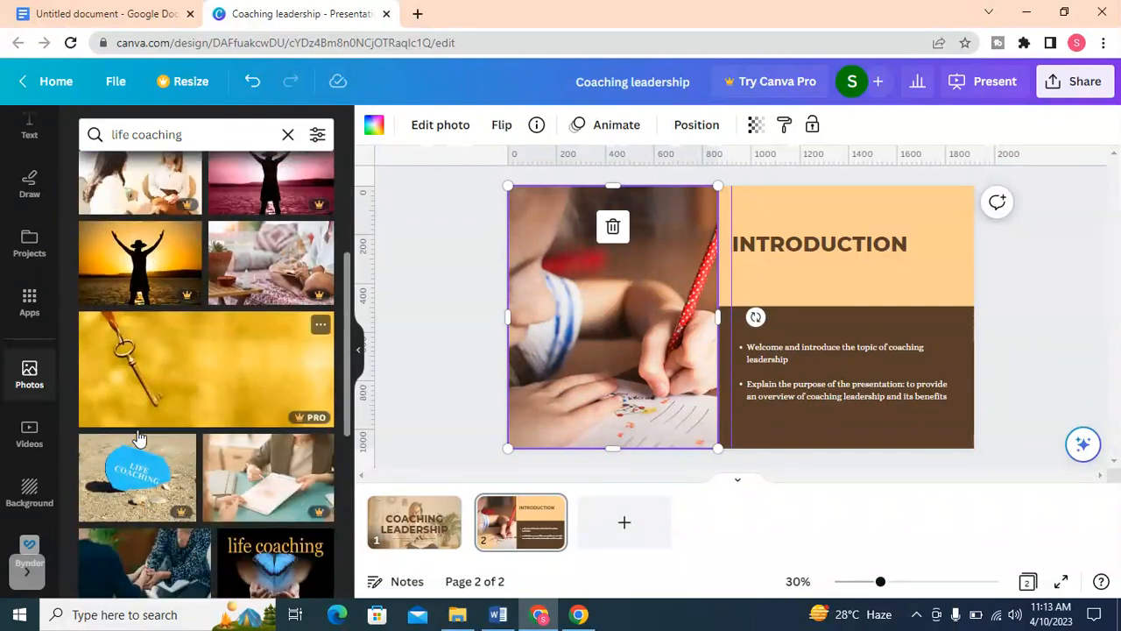
pyautogui.scroll(-5, 136, 438)
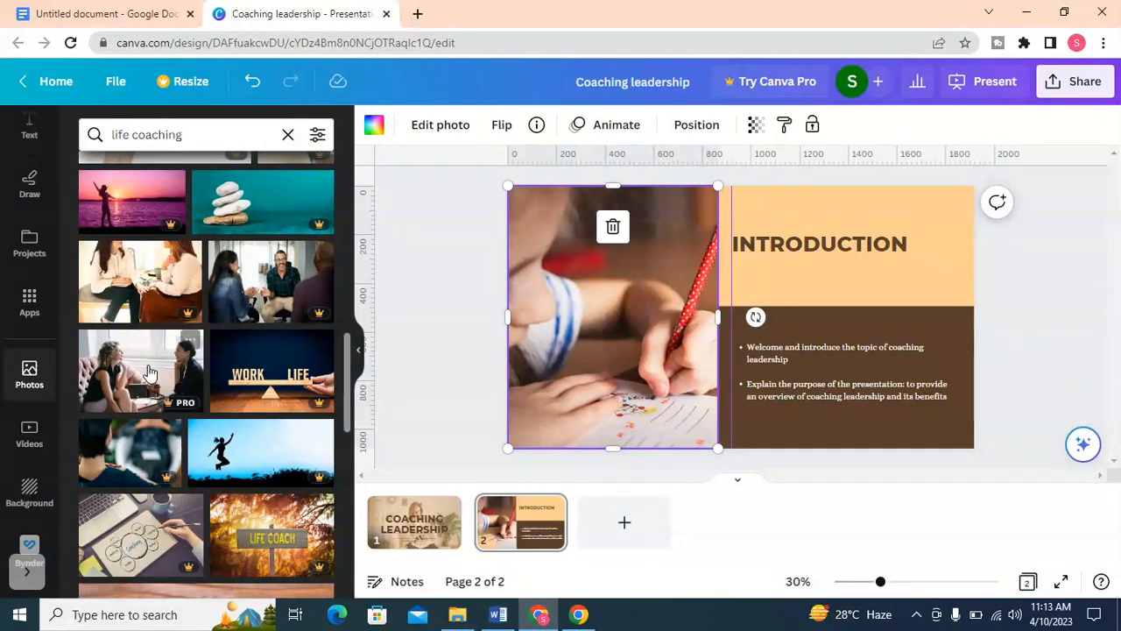
pyautogui.scroll(-2, 248, 442)
pyautogui.scroll(-5, 248, 443)
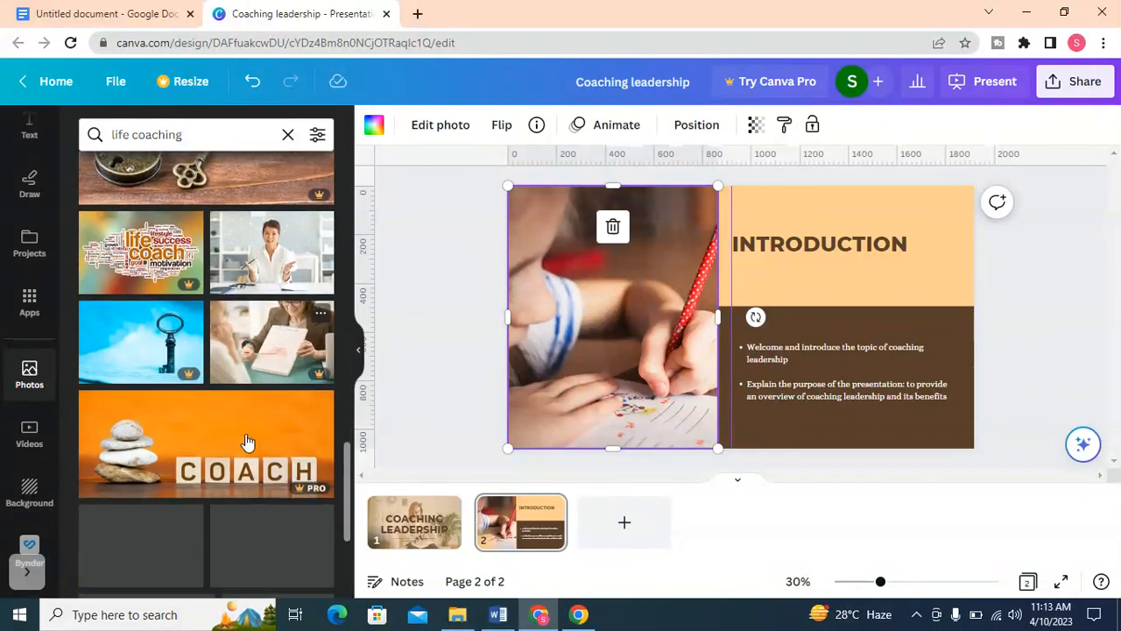
pyautogui.scroll(-2, 247, 434)
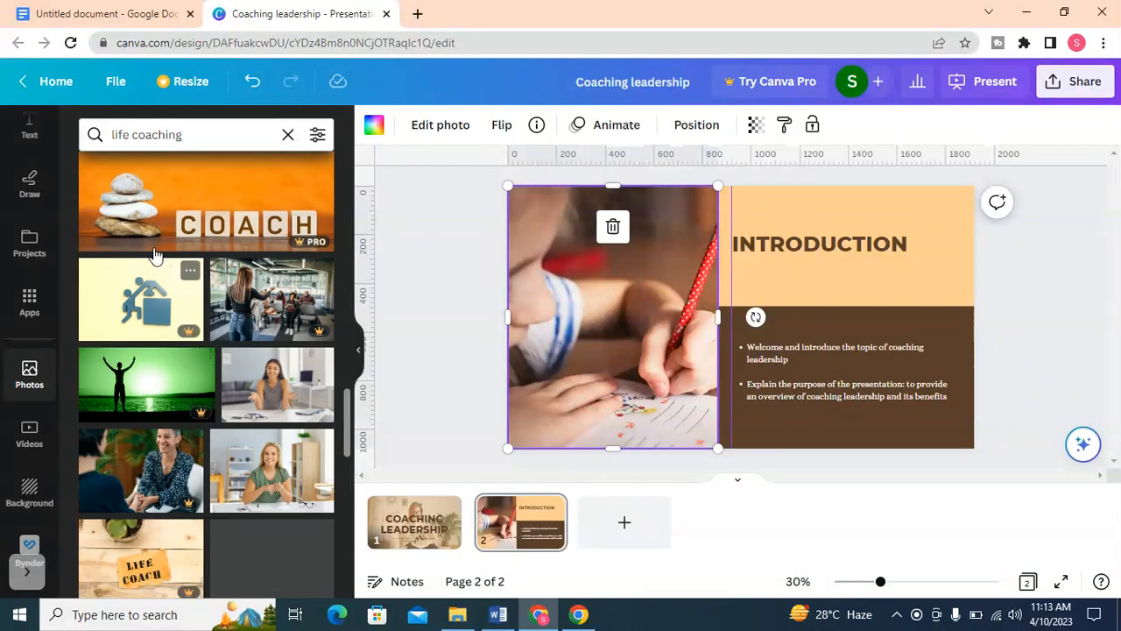
pyautogui.scroll(-2, 269, 484)
pyautogui.scroll(-3, 254, 486)
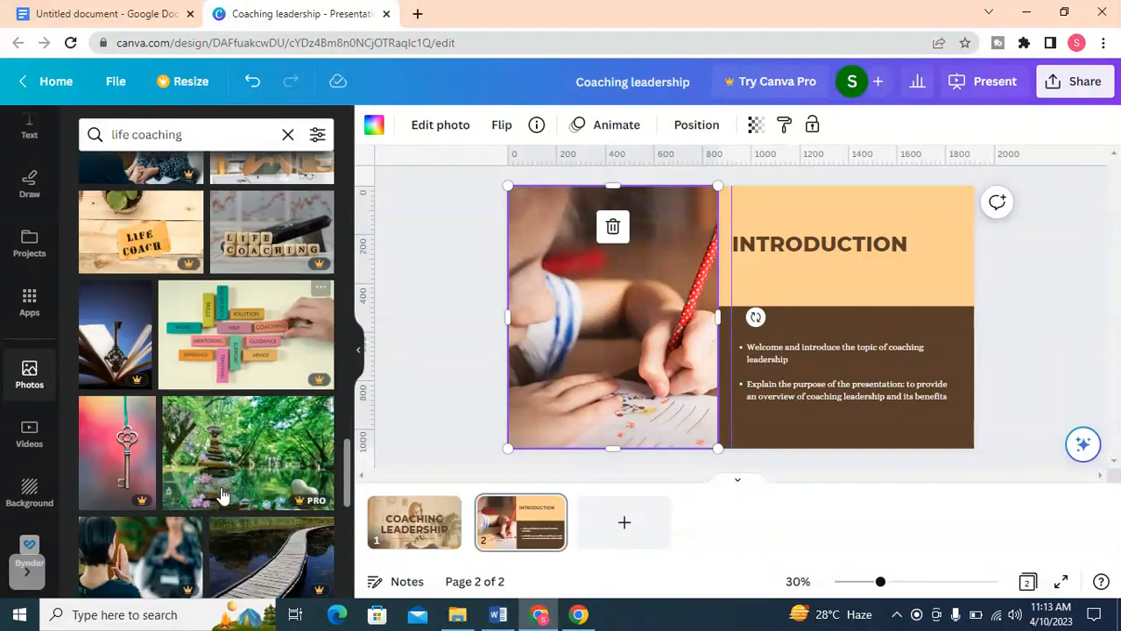
pyautogui.scroll(-4, 263, 456)
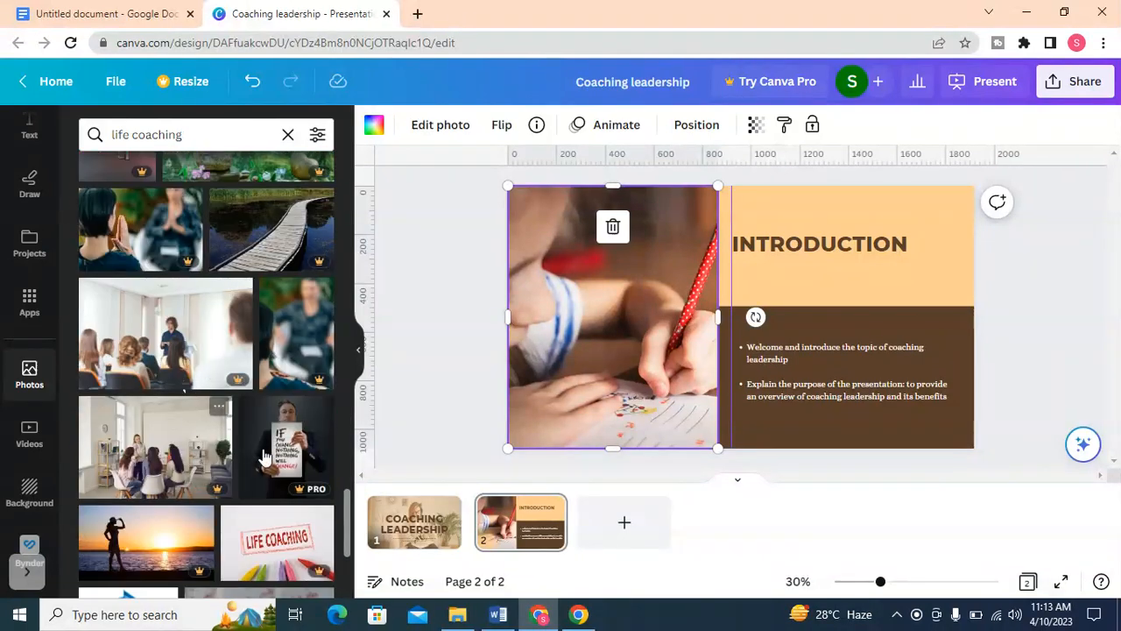
pyautogui.scroll(-5, 272, 465)
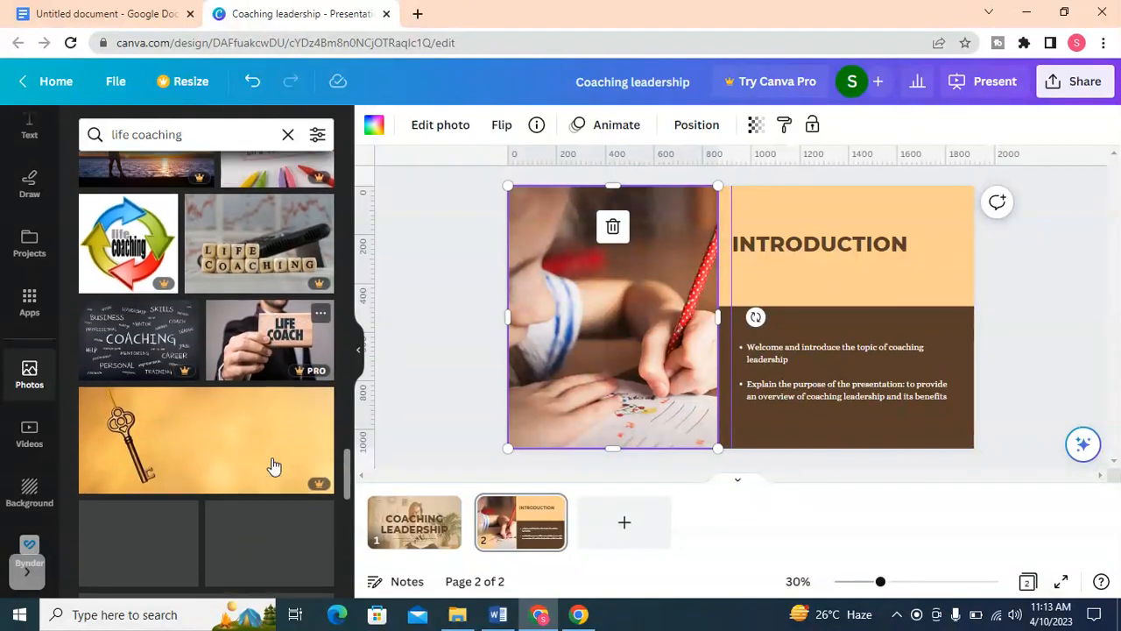
pyautogui.scroll(-1, 272, 457)
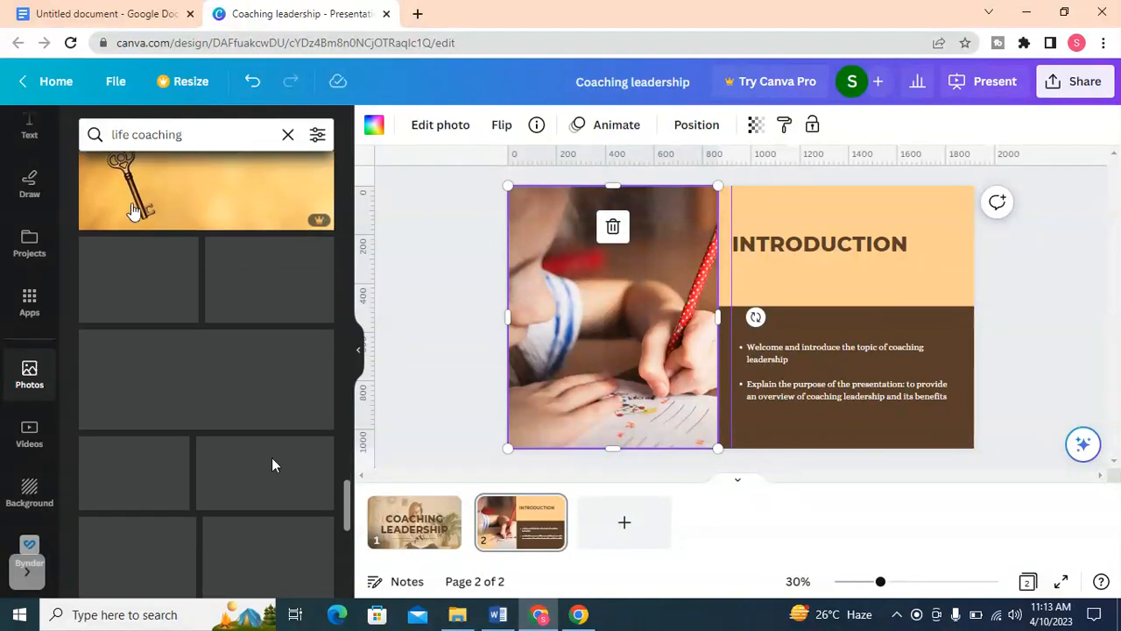
pyautogui.scroll(-5, 263, 433)
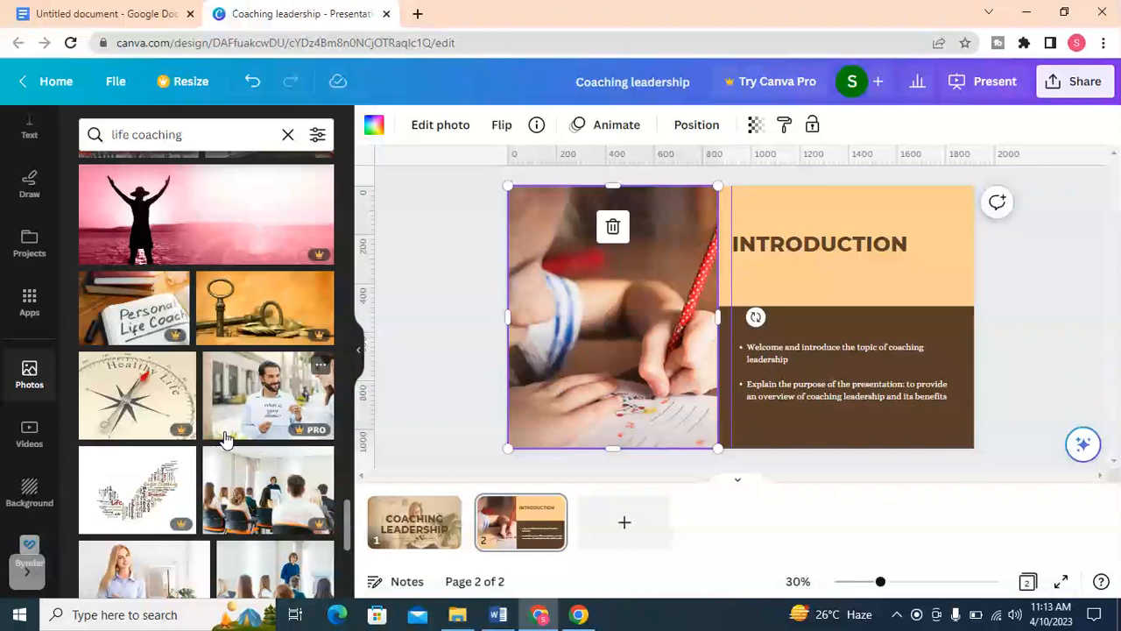
pyautogui.scroll(-1, 224, 431)
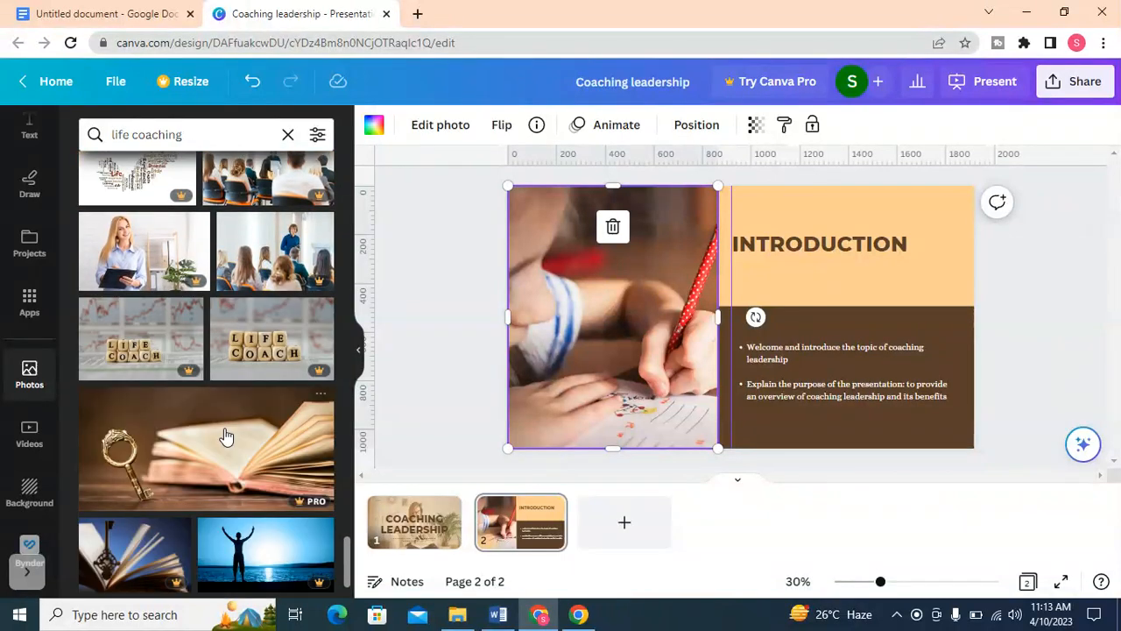
pyautogui.scroll(-5, 191, 417)
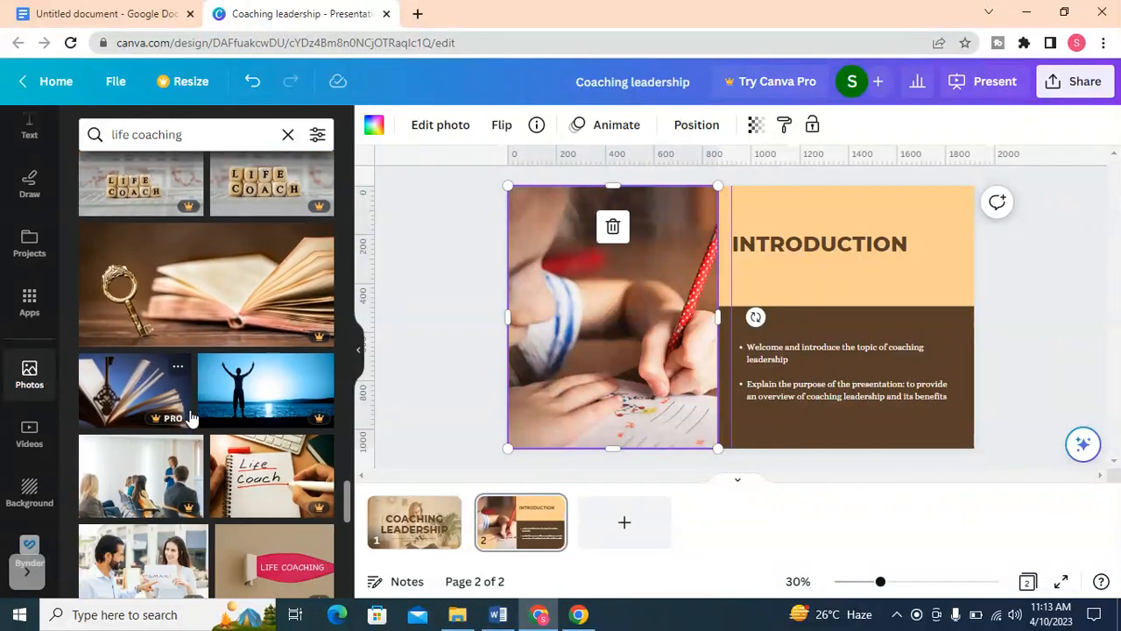
pyautogui.scroll(-6, 191, 418)
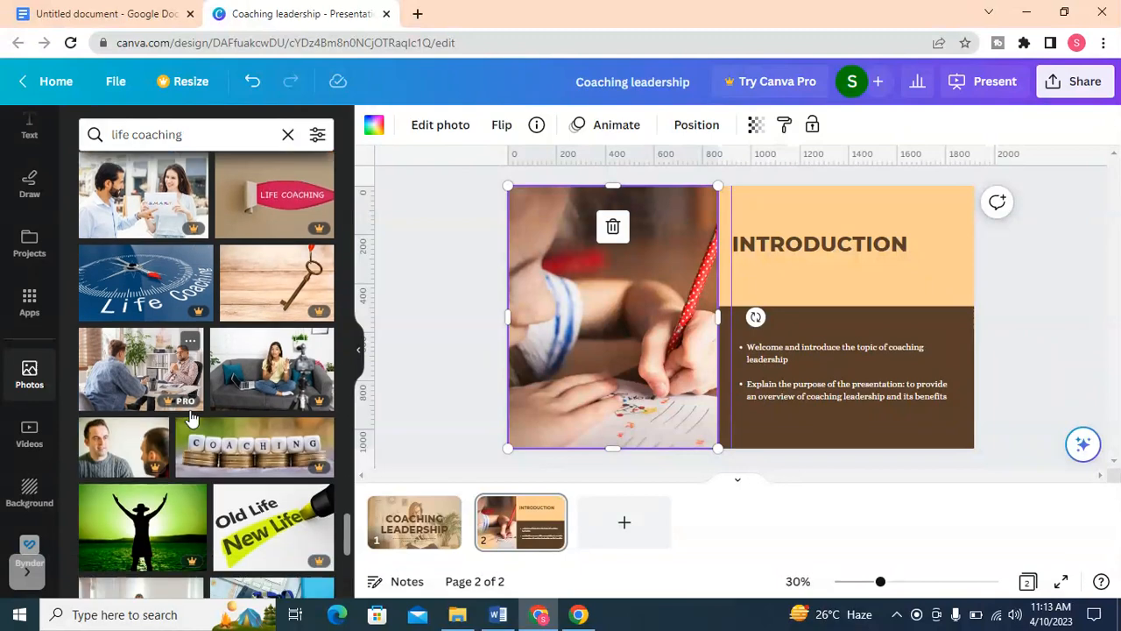
pyautogui.scroll(-4, 191, 417)
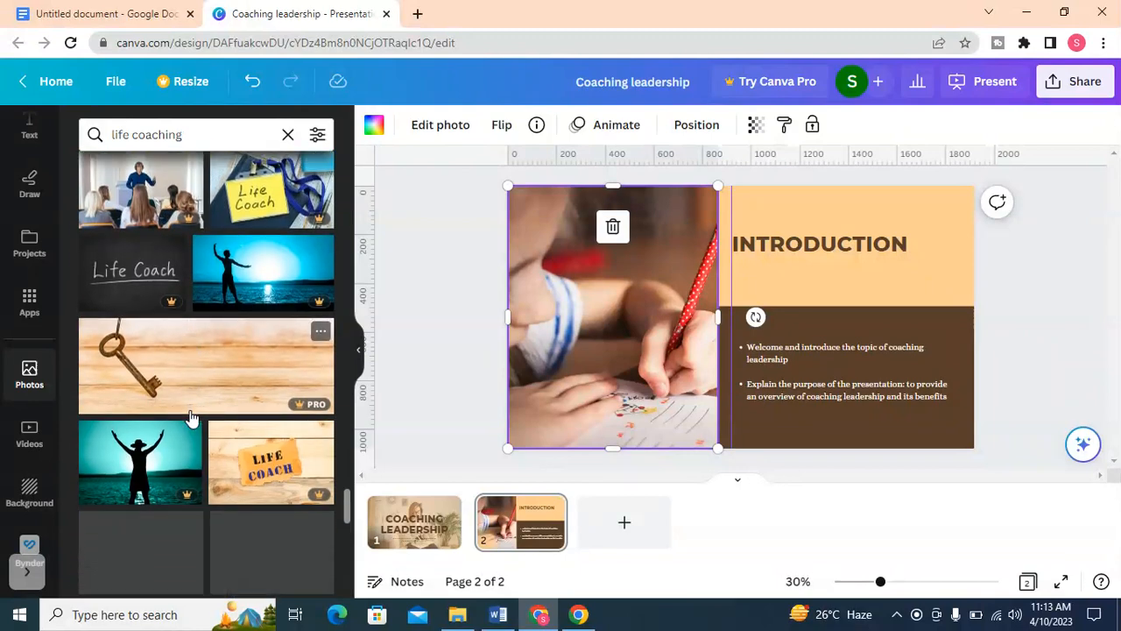
pyautogui.scroll(-4, 191, 417)
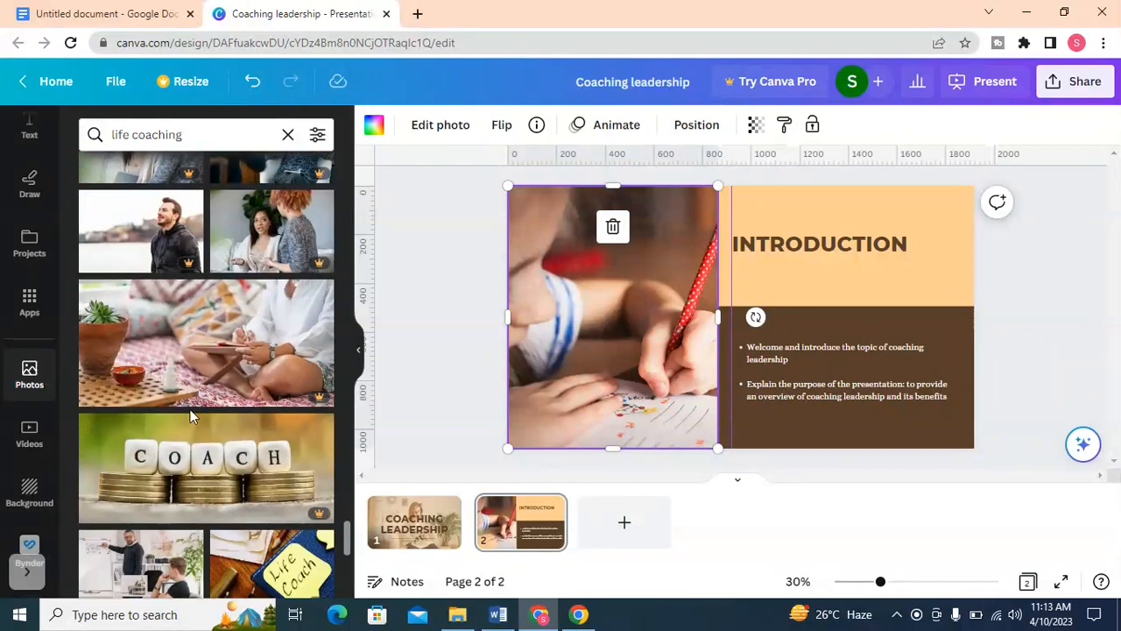
pyautogui.scroll(4, 191, 351)
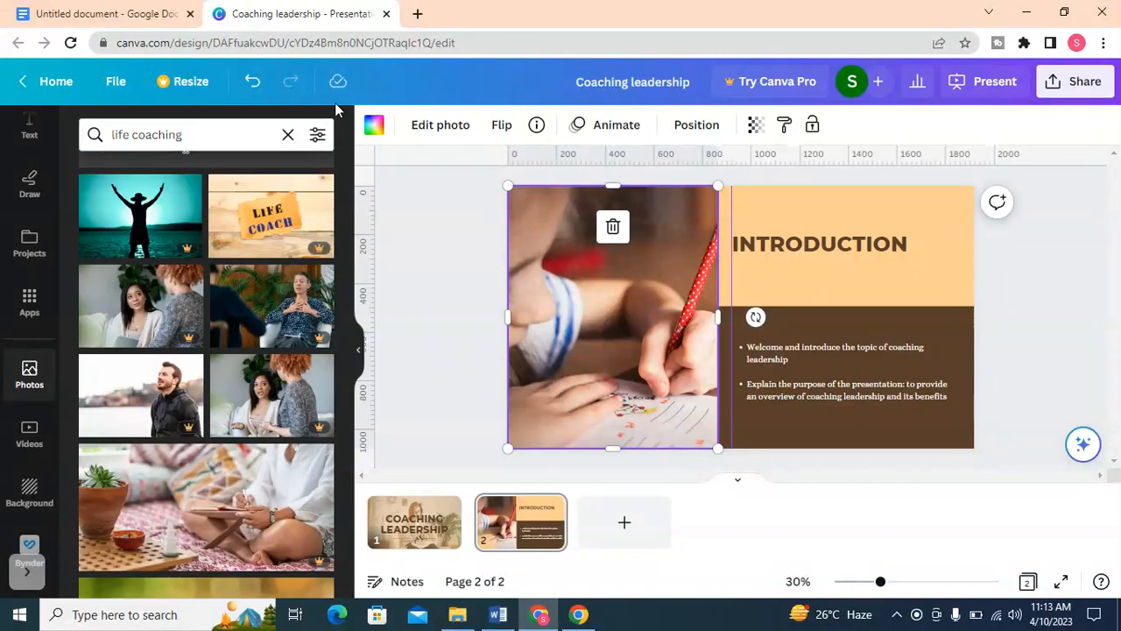
# - Search the photo library for "coaching" and replace slide 2's photo with the office meeting image of a man presenting to colleagues
pyautogui.click(288, 134)
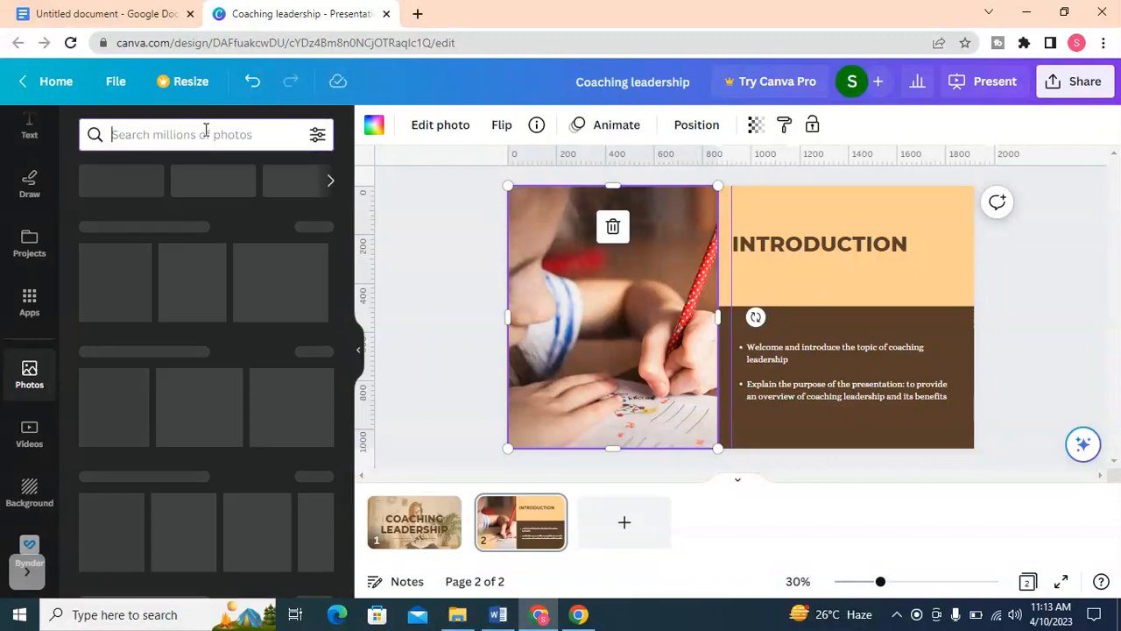
pyautogui.click(145, 125)
pyautogui.write('coaching')
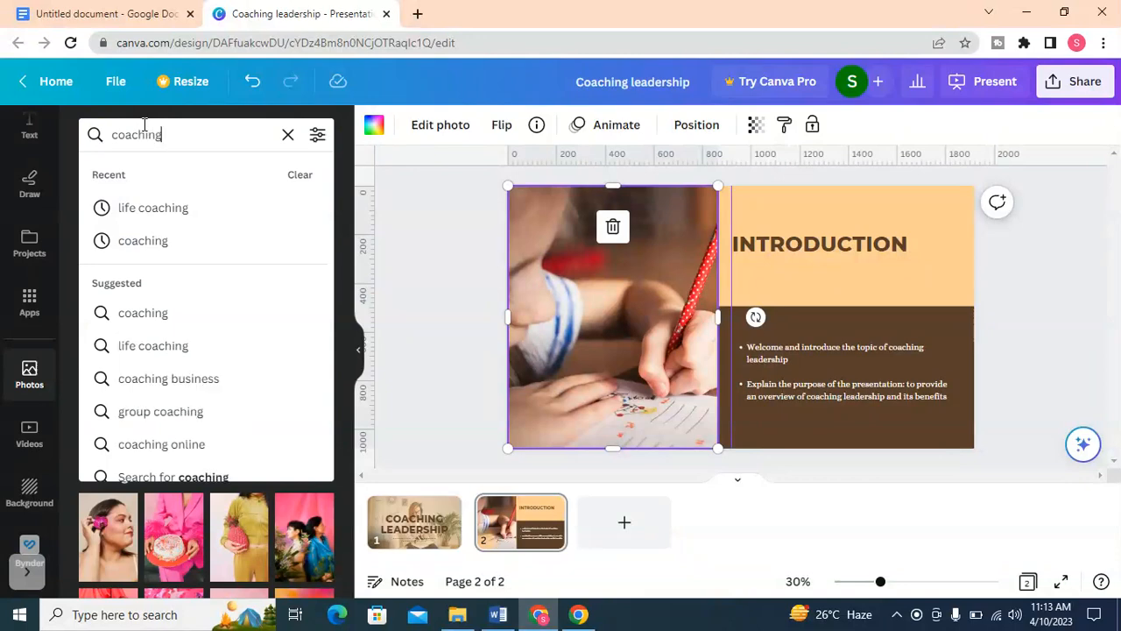
pyautogui.press('Return')
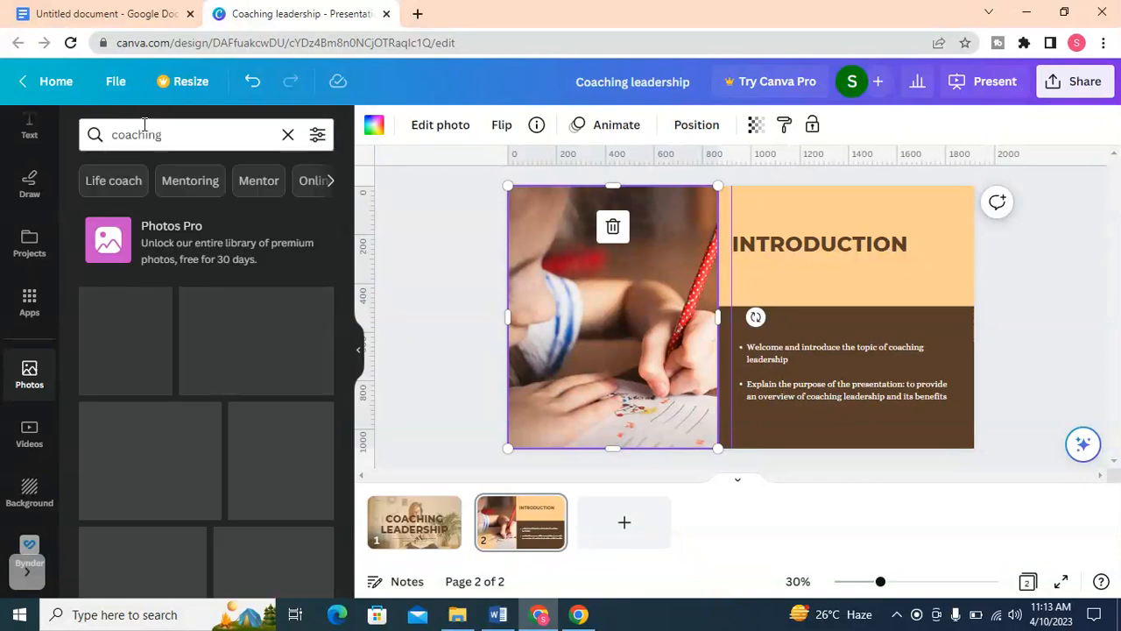
pyautogui.scroll(-2, 180, 388)
pyautogui.scroll(-5, 180, 388)
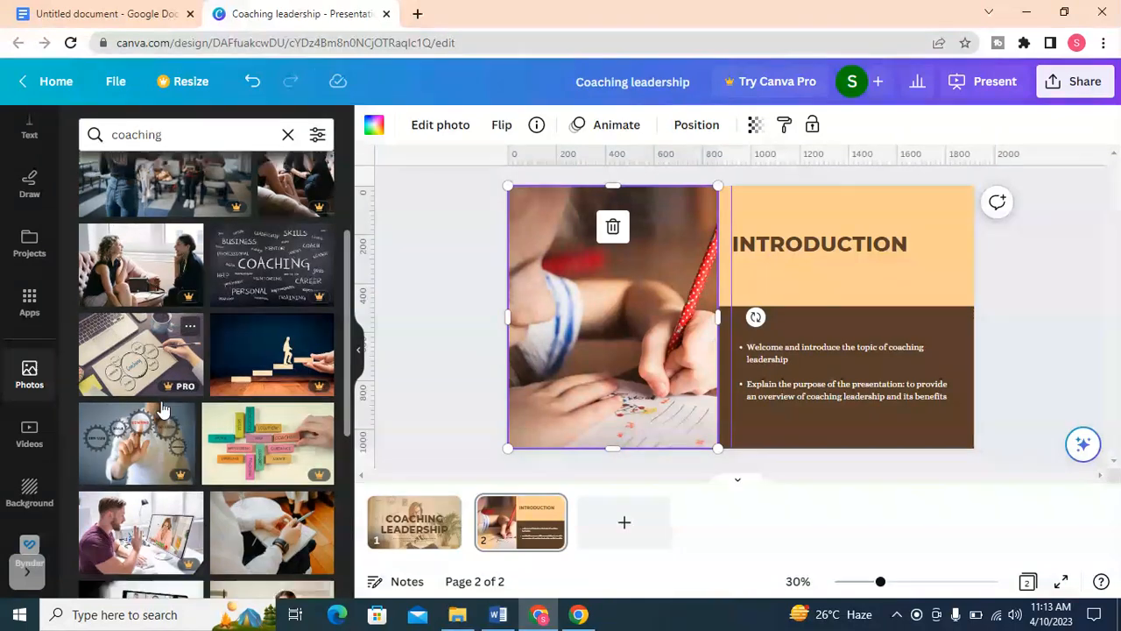
pyautogui.scroll(-1, 162, 407)
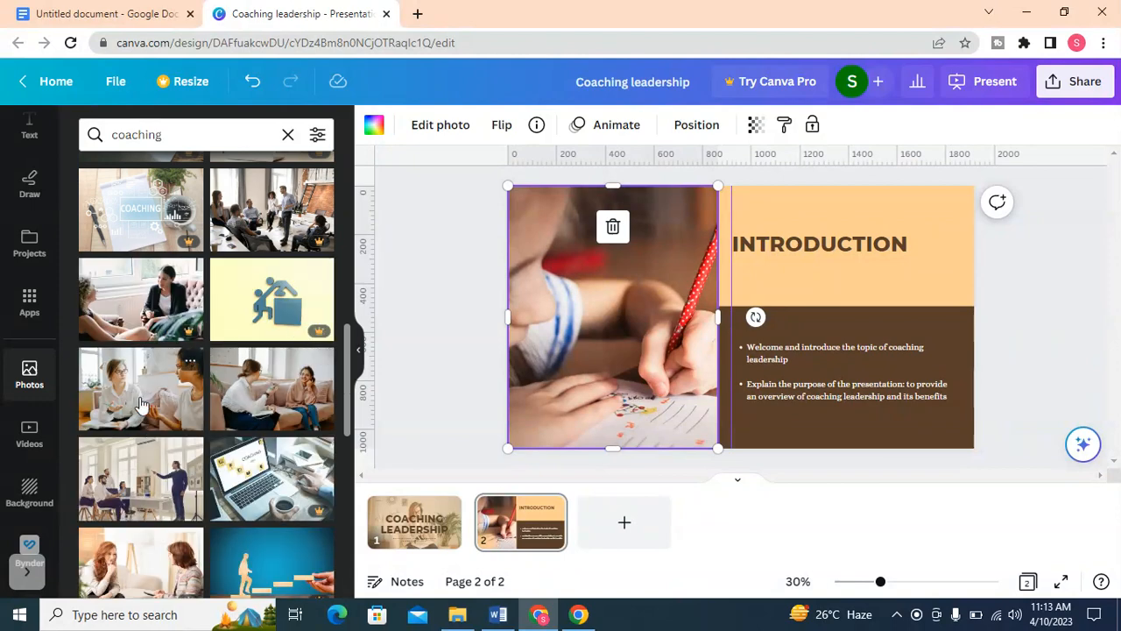
pyautogui.scroll(-2, 138, 399)
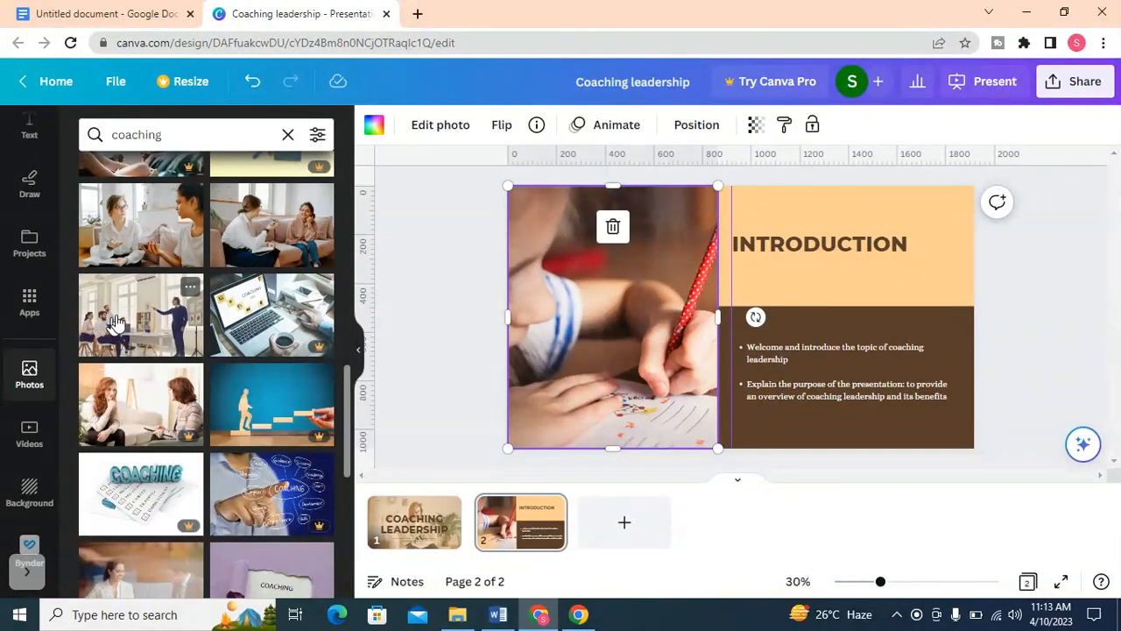
pyautogui.moveTo(119, 311)
pyautogui.mouseDown()
pyautogui.moveTo(619, 231)
pyautogui.moveTo(586, 243)
pyautogui.mouseUp()
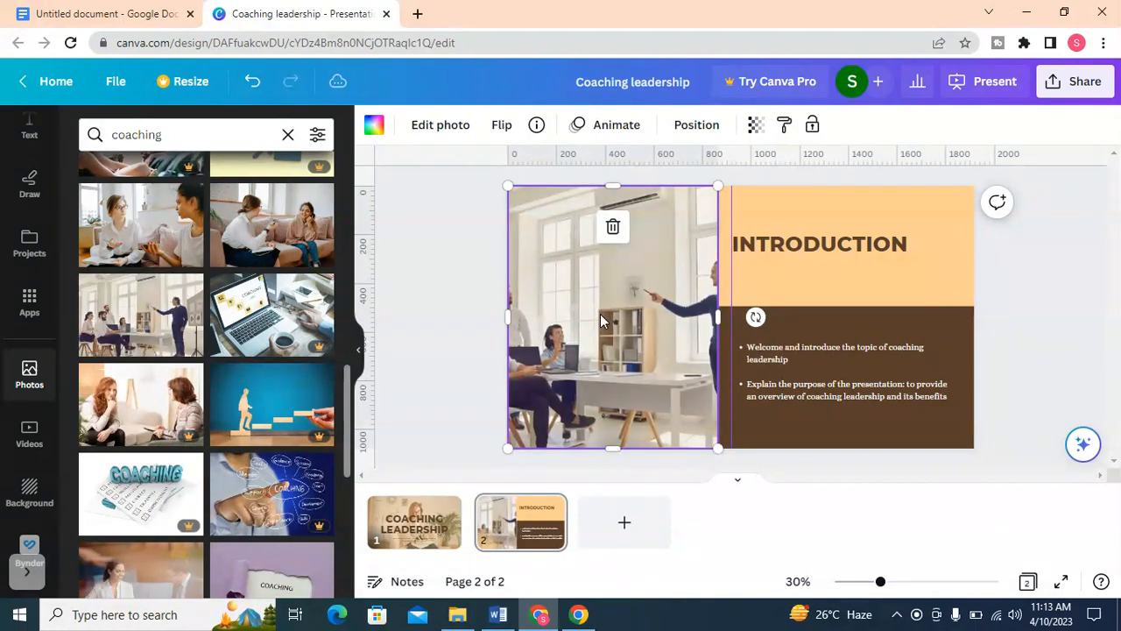
pyautogui.click(1032, 328)
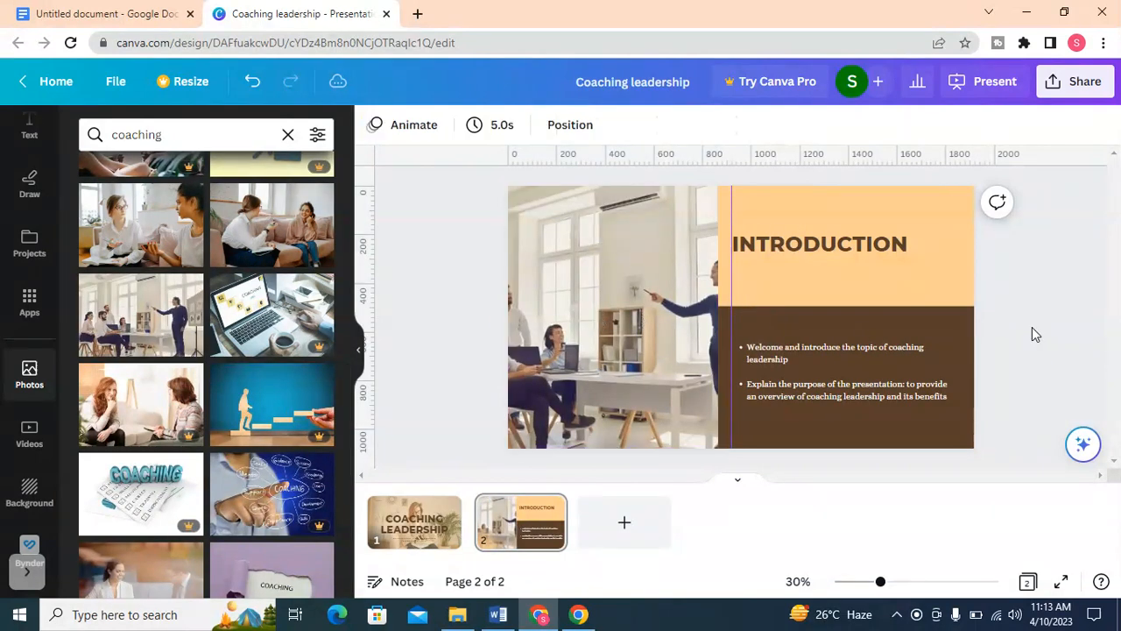
# - Reposition slide 2's photo within its crop so the presenting man and his flip chart fill the frame
pyautogui.doubleClick(594, 298)
pyautogui.moveTo(600, 297); pyautogui.dragTo(571, 311)
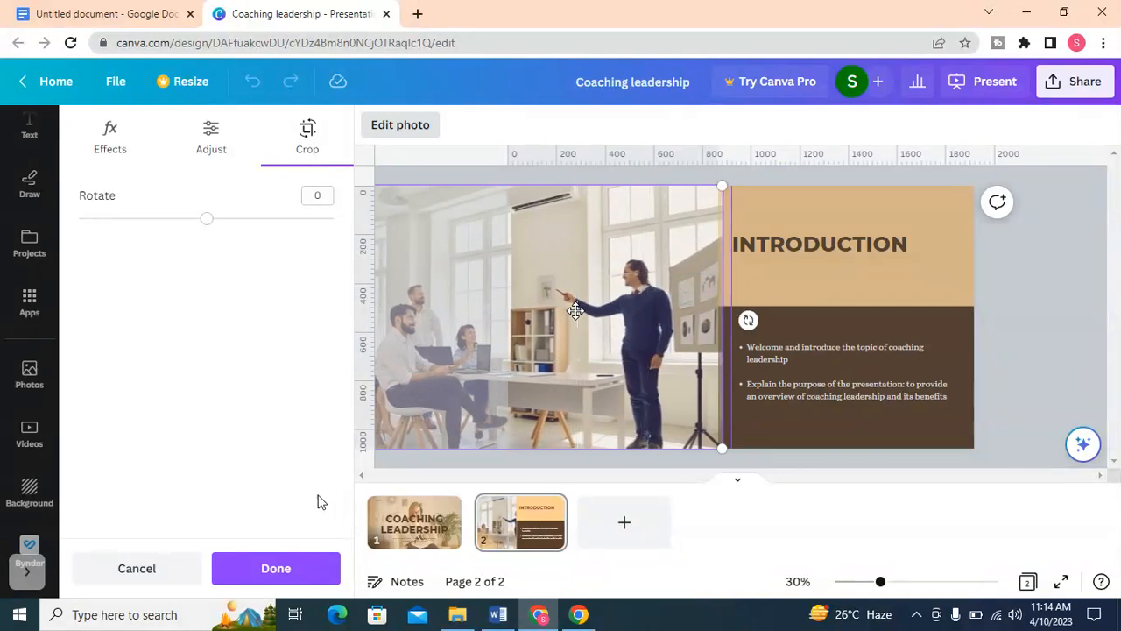
pyautogui.click(271, 570)
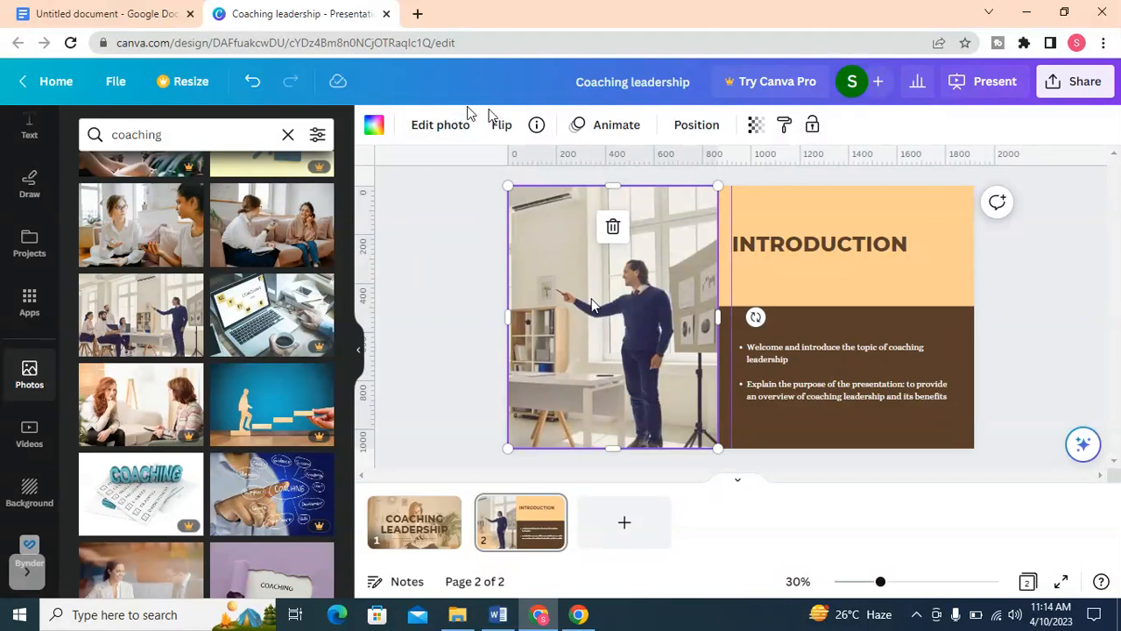
# - Flip slide 2's photo horizontally so the presenter points towards the INTRODUCTION heading
pyautogui.click(499, 125)
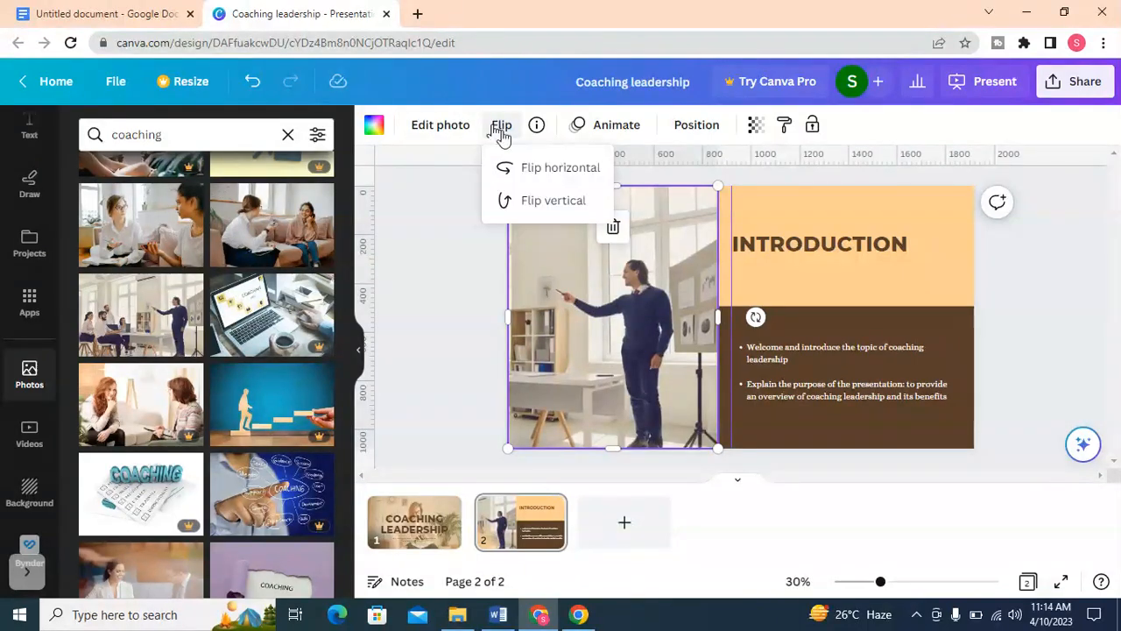
pyautogui.click(541, 171)
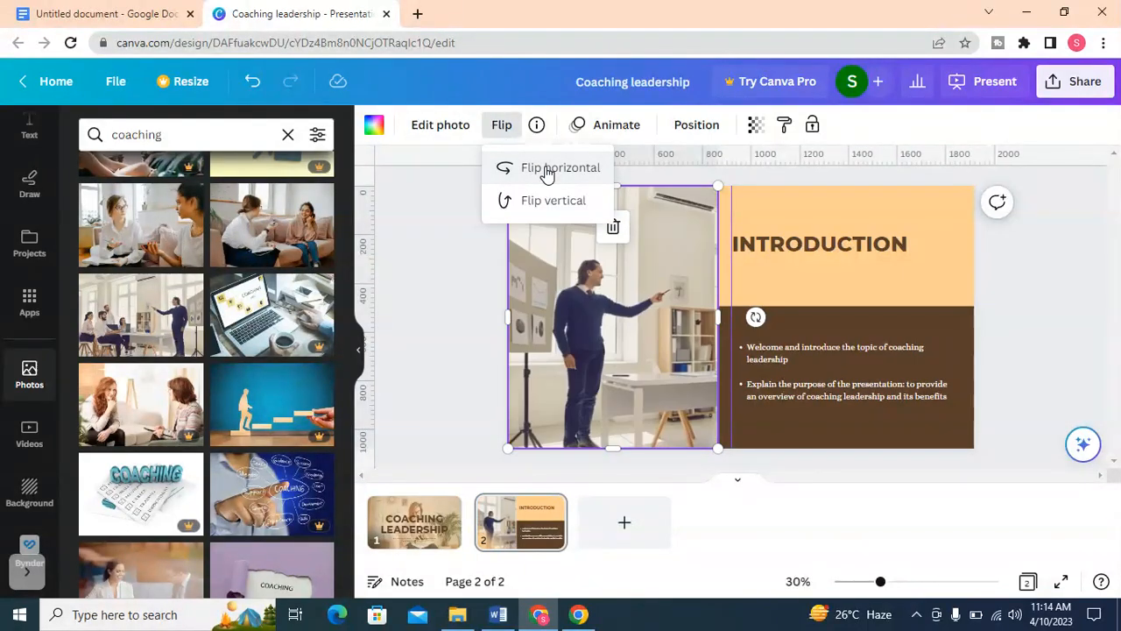
pyautogui.click(1051, 272)
pyautogui.click(999, 317)
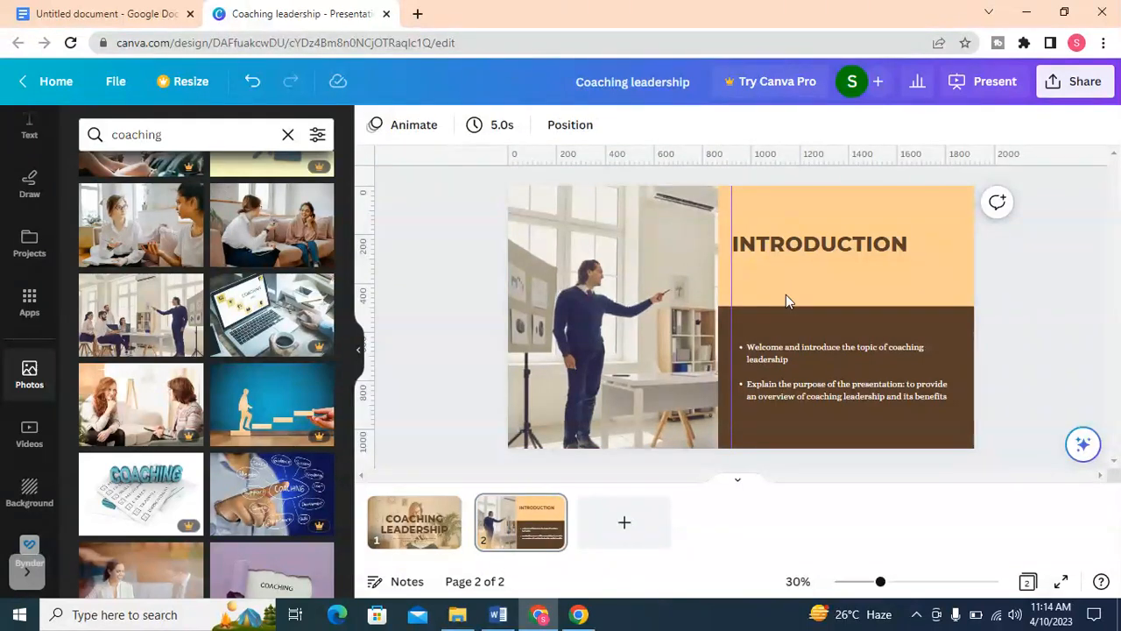
# - Try flipping slide 2's photo vertically and flip it back upright
pyautogui.click(582, 298)
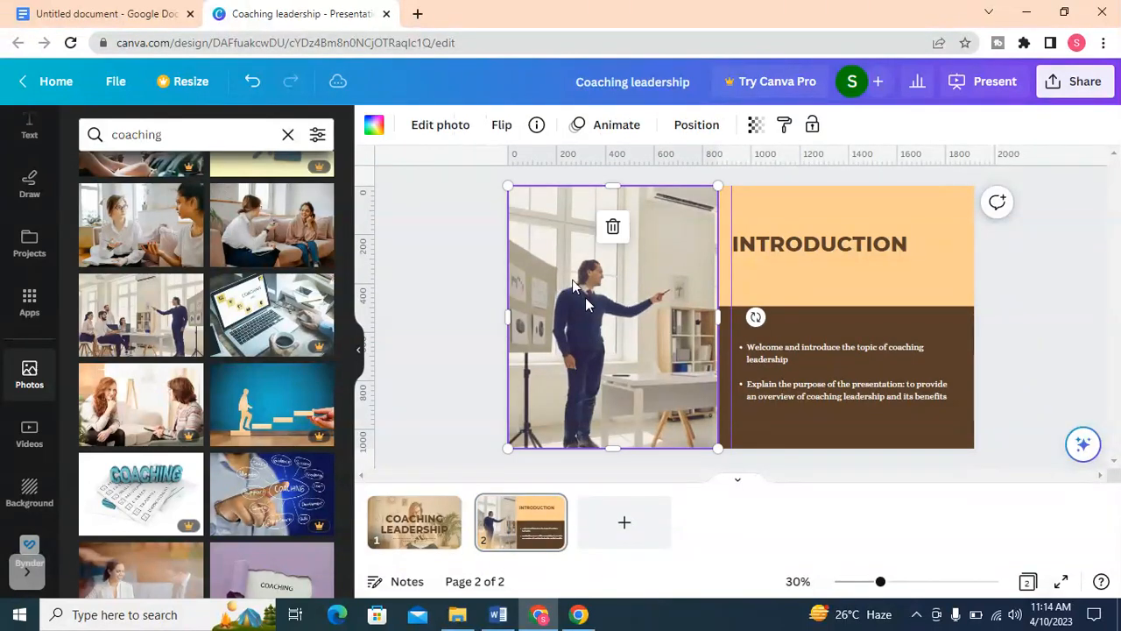
pyautogui.click(502, 127)
pyautogui.click(549, 200)
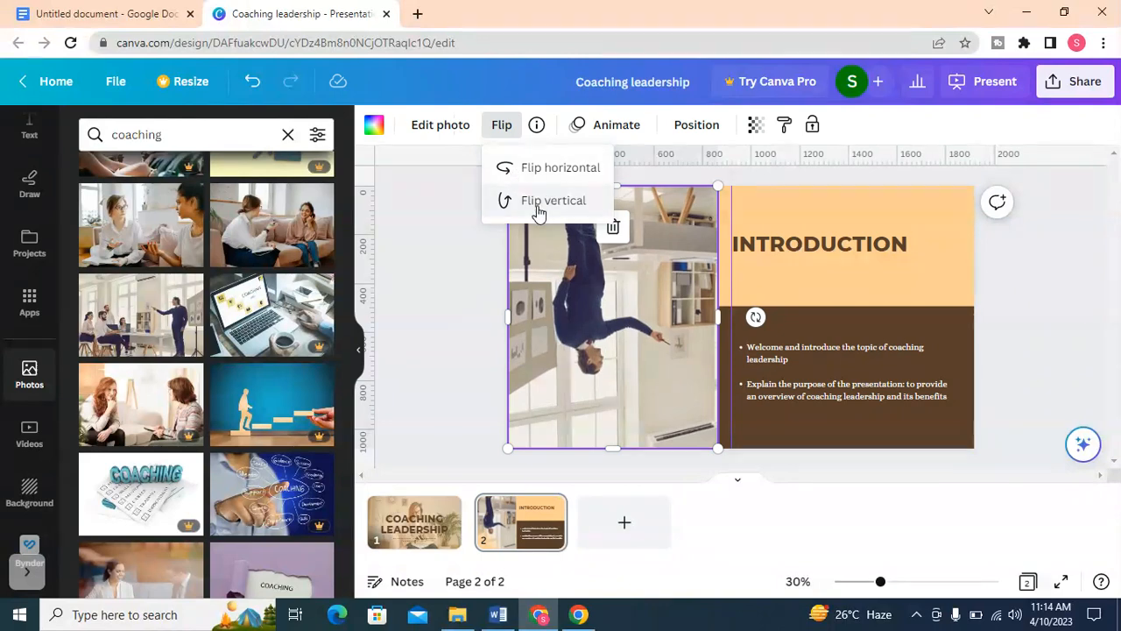
pyautogui.click(538, 210)
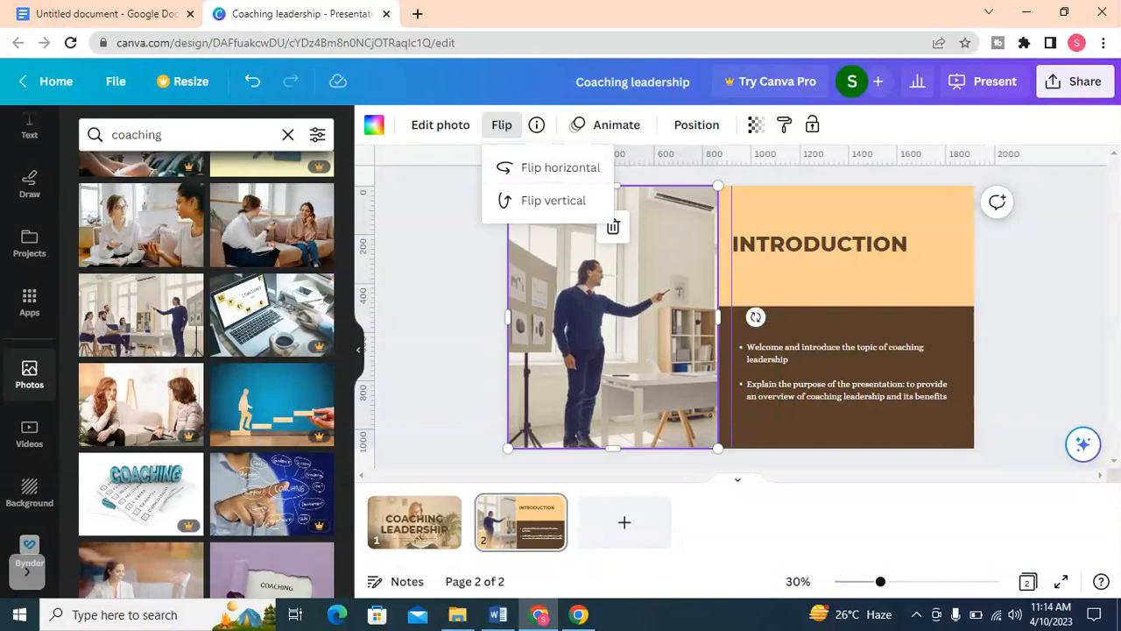
pyautogui.click(1044, 305)
pyautogui.click(1041, 317)
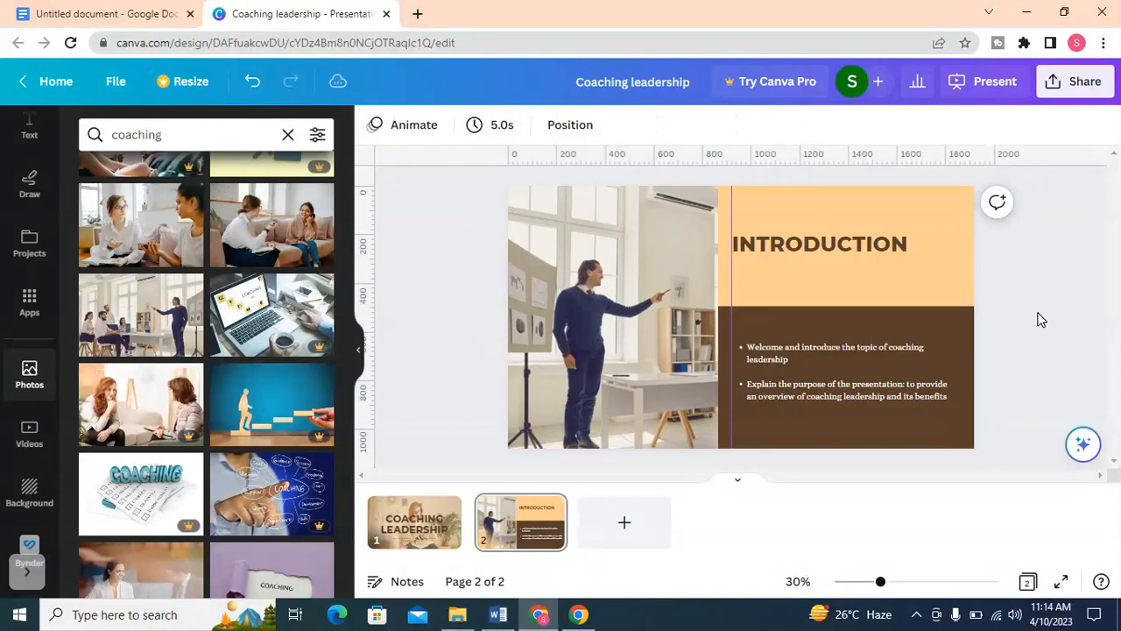
pyautogui.click(649, 312)
pyautogui.moveTo(717, 304)
pyautogui.mouseDown()
pyautogui.moveTo(729, 301)
pyautogui.moveTo(718, 302)
pyautogui.mouseUp()
pyautogui.moveTo(638, 321); pyautogui.dragTo(650, 322)
pyautogui.click(999, 355)
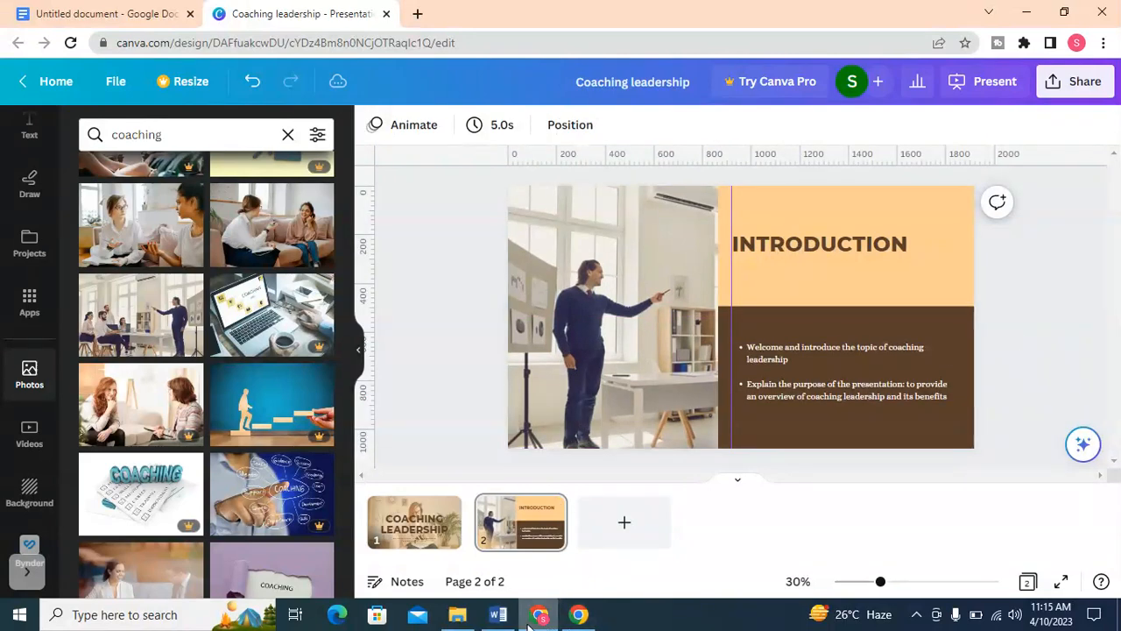
# - Switch to the Word outline and look up the Slide 2 heading for the definition slide
pyautogui.click(498, 614)
pyautogui.scroll(-2, 425, 349)
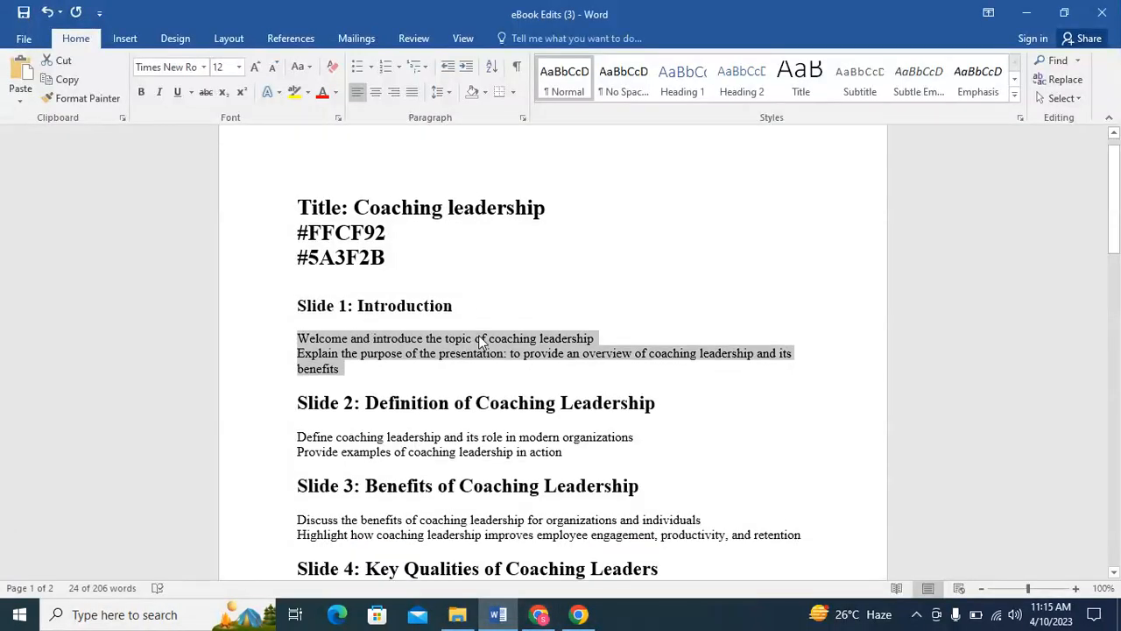
pyautogui.moveTo(368, 349); pyautogui.dragTo(670, 362)
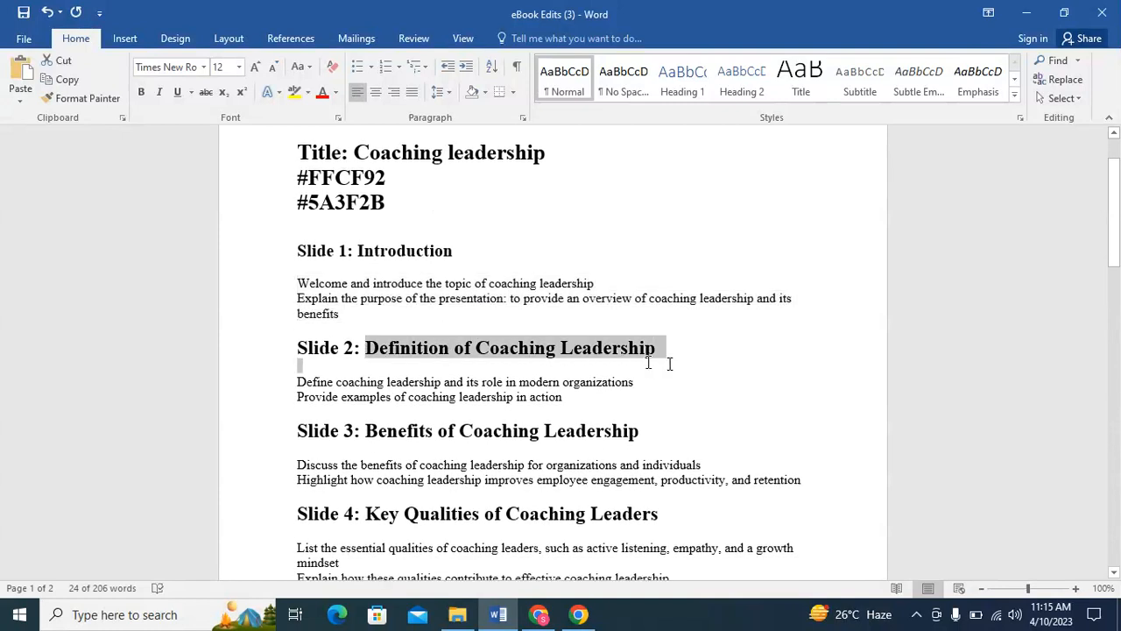
pyautogui.click(427, 355)
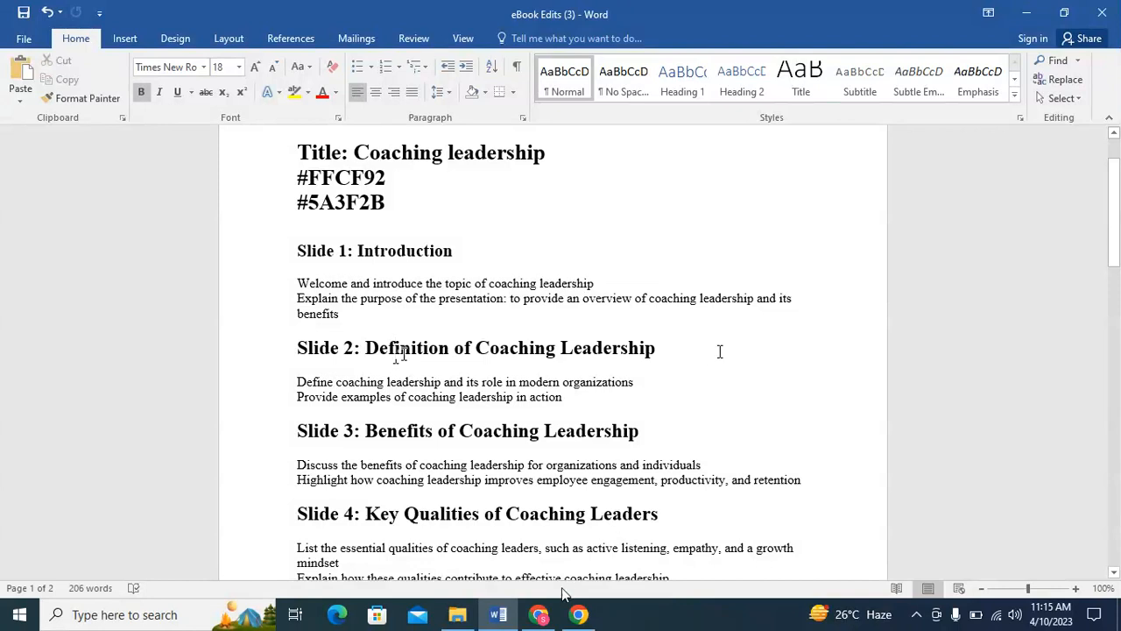
# - Return to the Canva presentation and add a blank third slide after the introduction
pyautogui.click(538, 614)
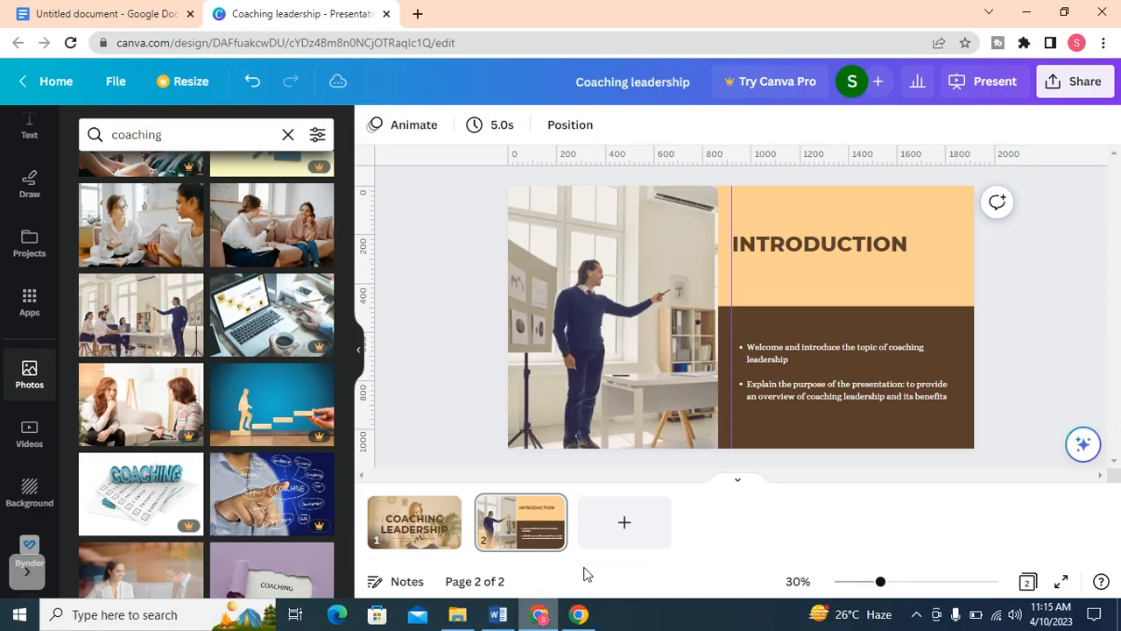
pyautogui.click(622, 526)
pyautogui.click(859, 318)
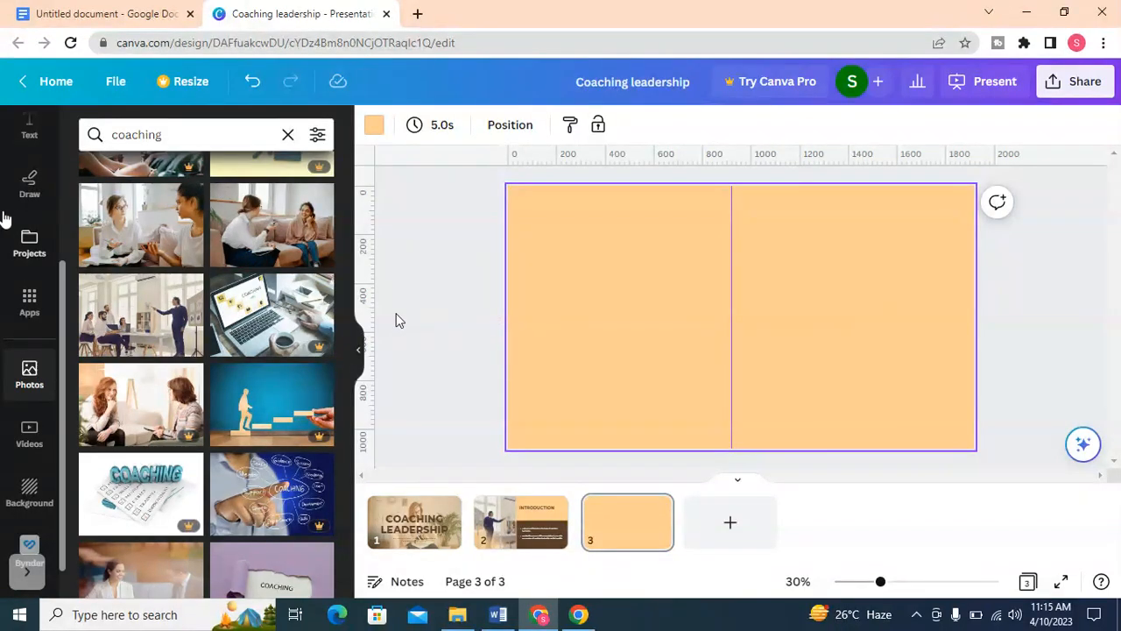
# - Apply the "Our Vision and Mission" page of the Cream and Brown Minimalist Let's Learn Presentation template to slide 3
pyautogui.scroll(3, 29, 202)
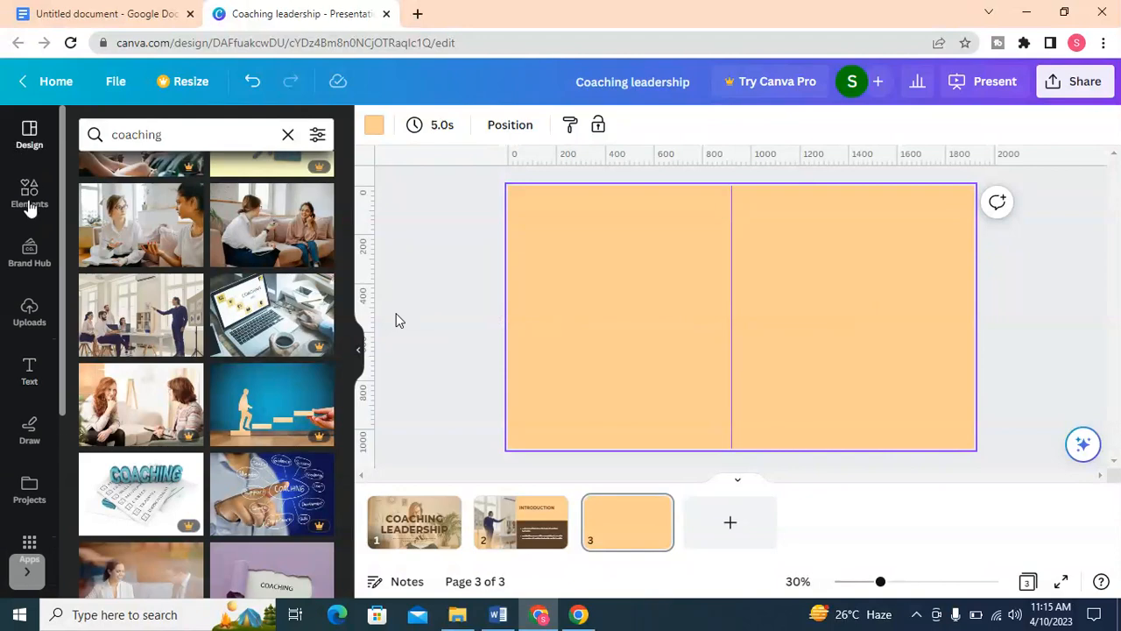
pyautogui.click(19, 145)
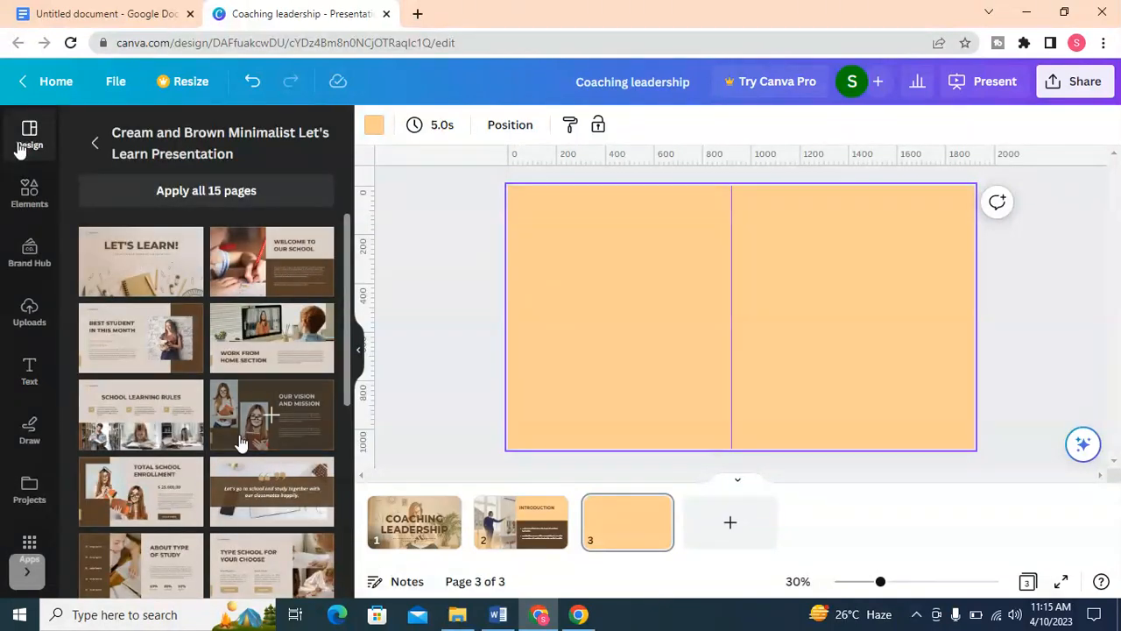
pyautogui.scroll(-4, 228, 464)
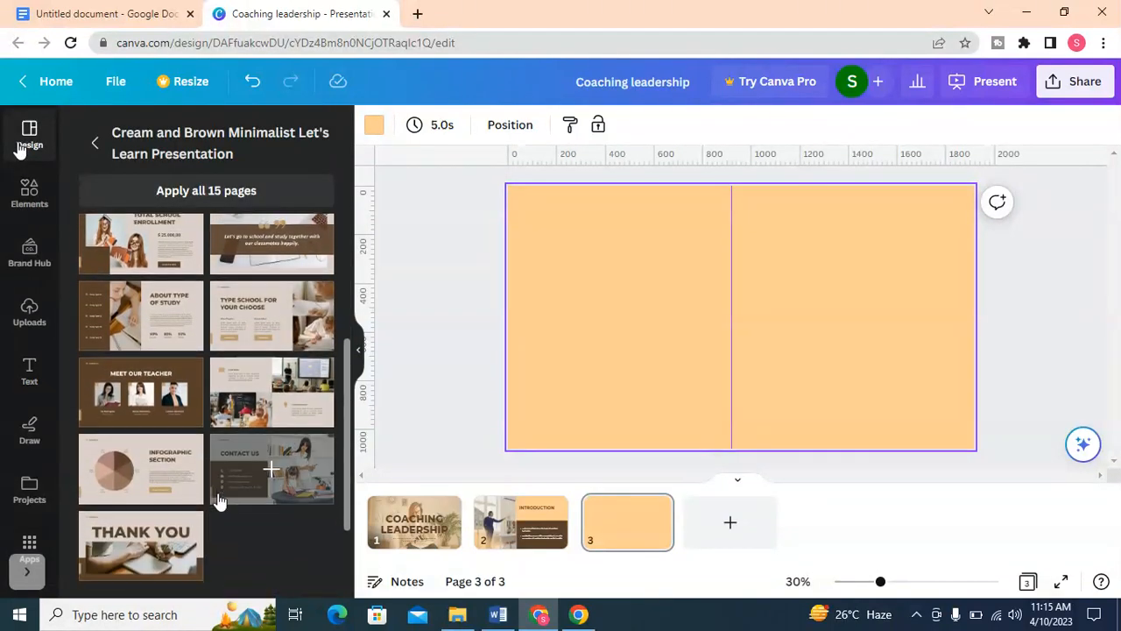
pyautogui.scroll(2, 217, 492)
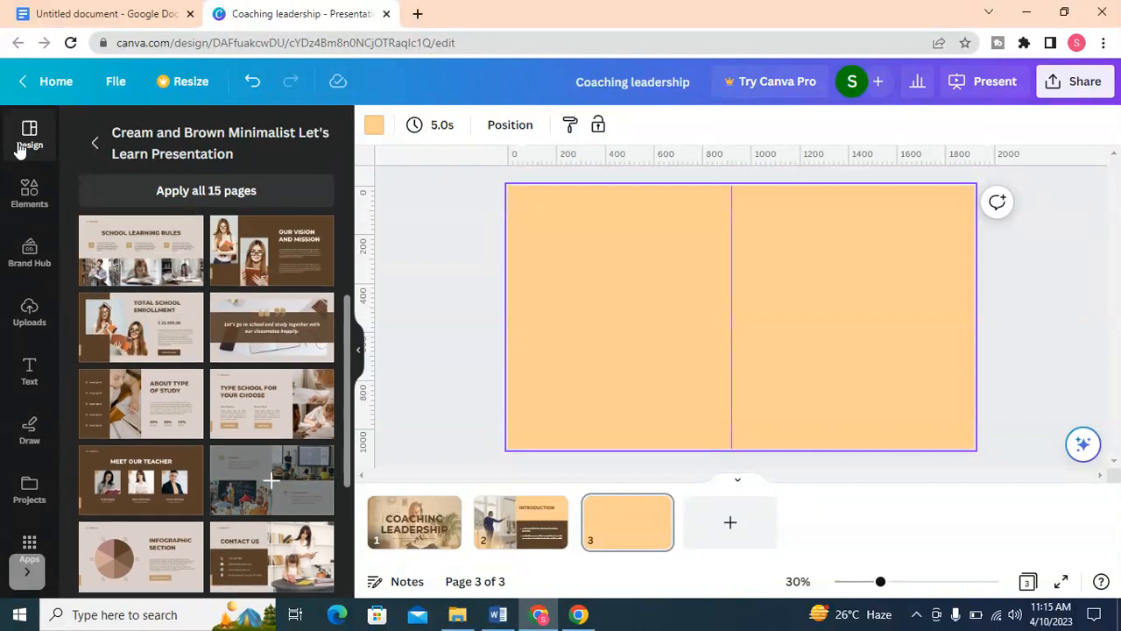
pyautogui.click(95, 142)
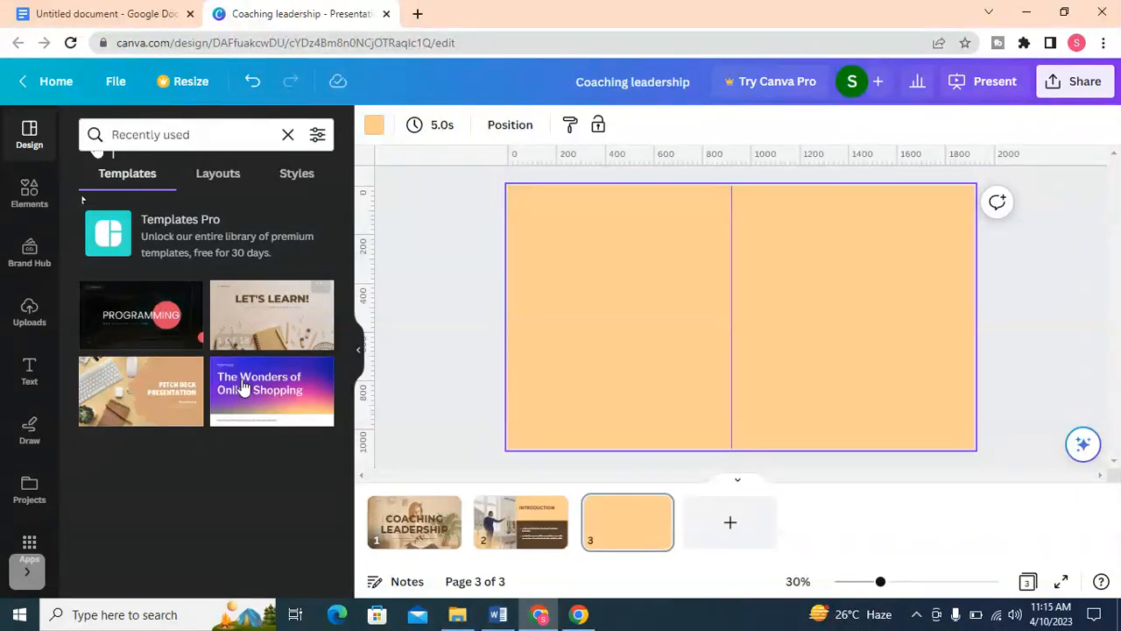
pyautogui.click(288, 134)
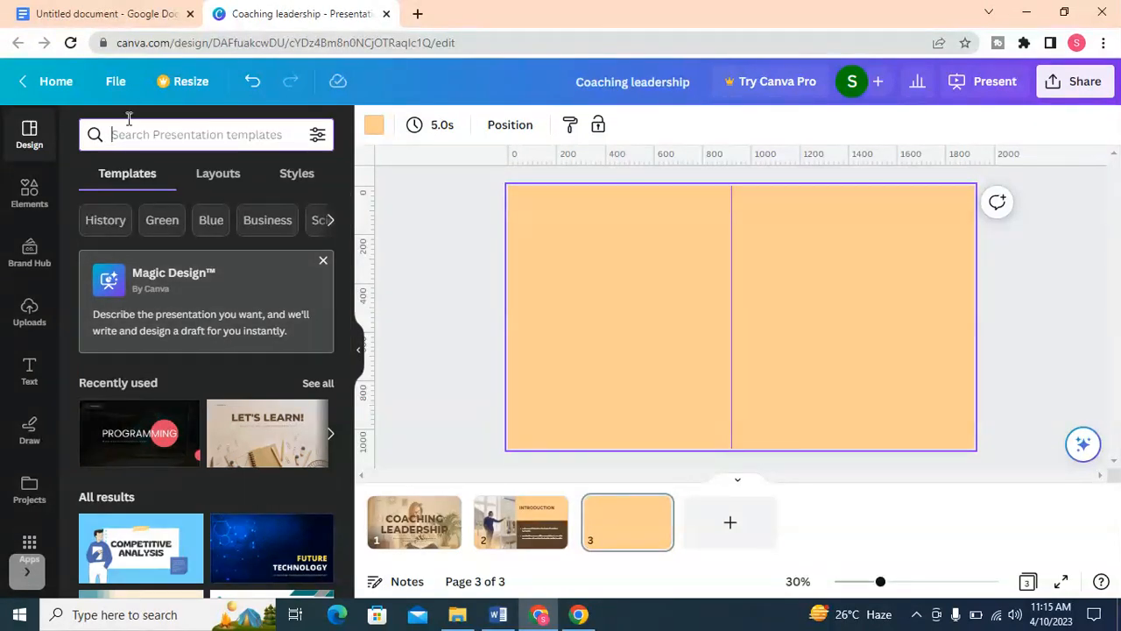
pyautogui.scroll(-3, 198, 355)
pyautogui.scroll(-2, 198, 356)
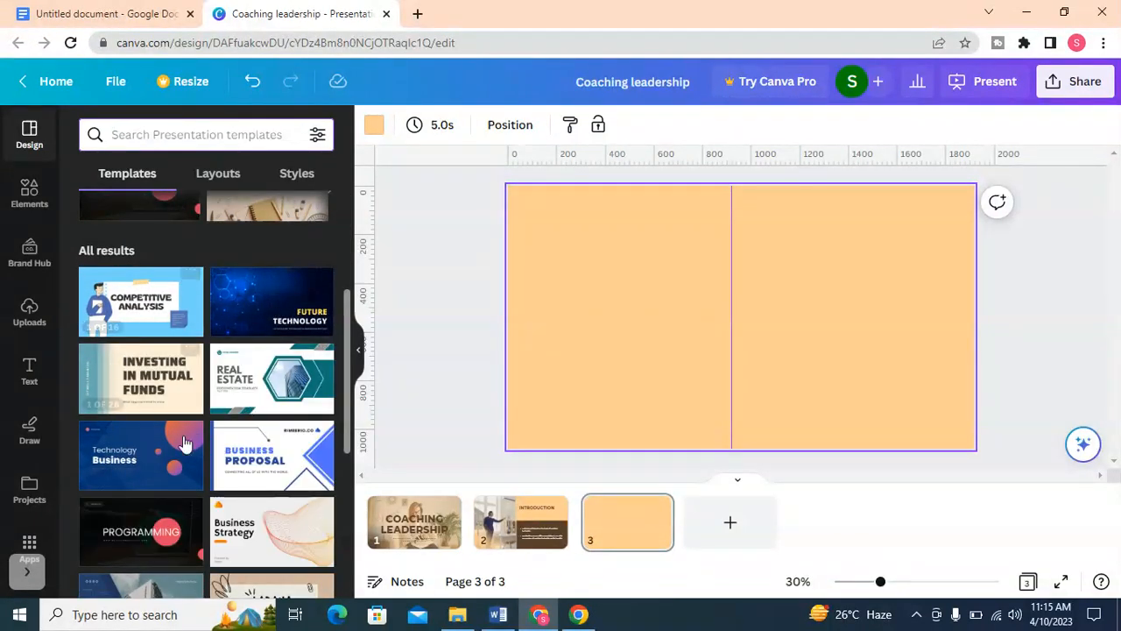
pyautogui.scroll(5, 175, 429)
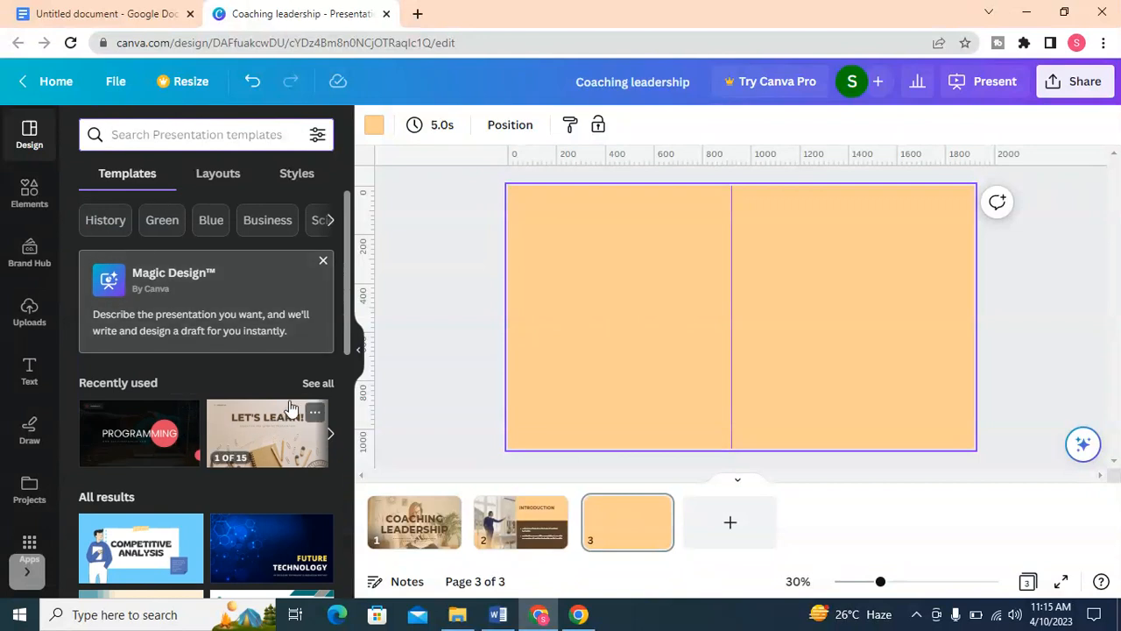
pyautogui.click(315, 386)
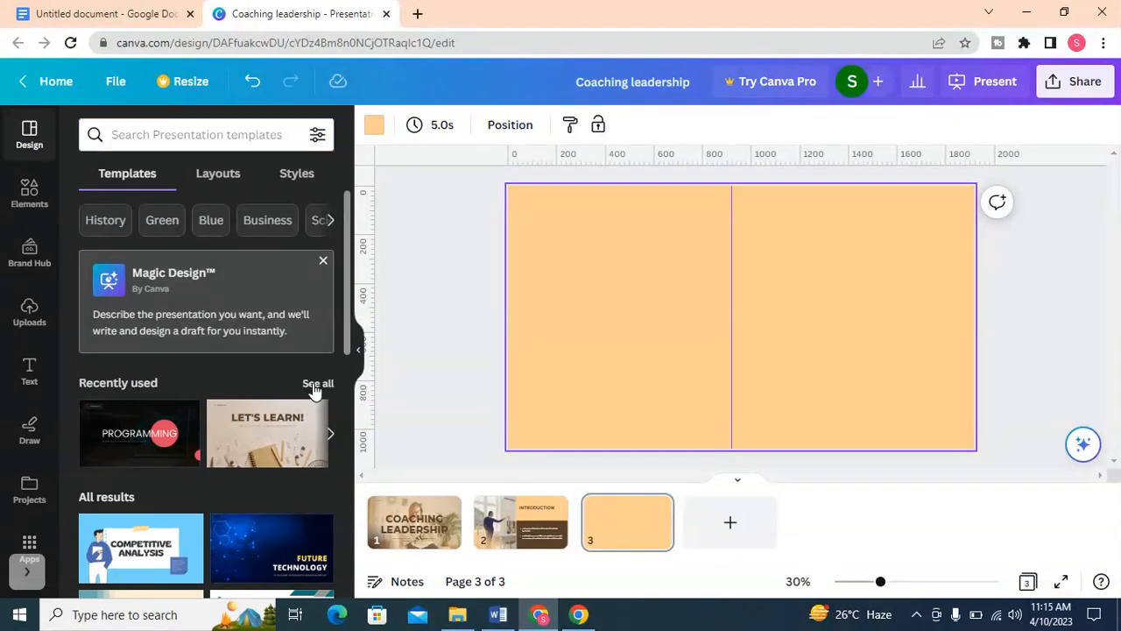
pyautogui.click(274, 313)
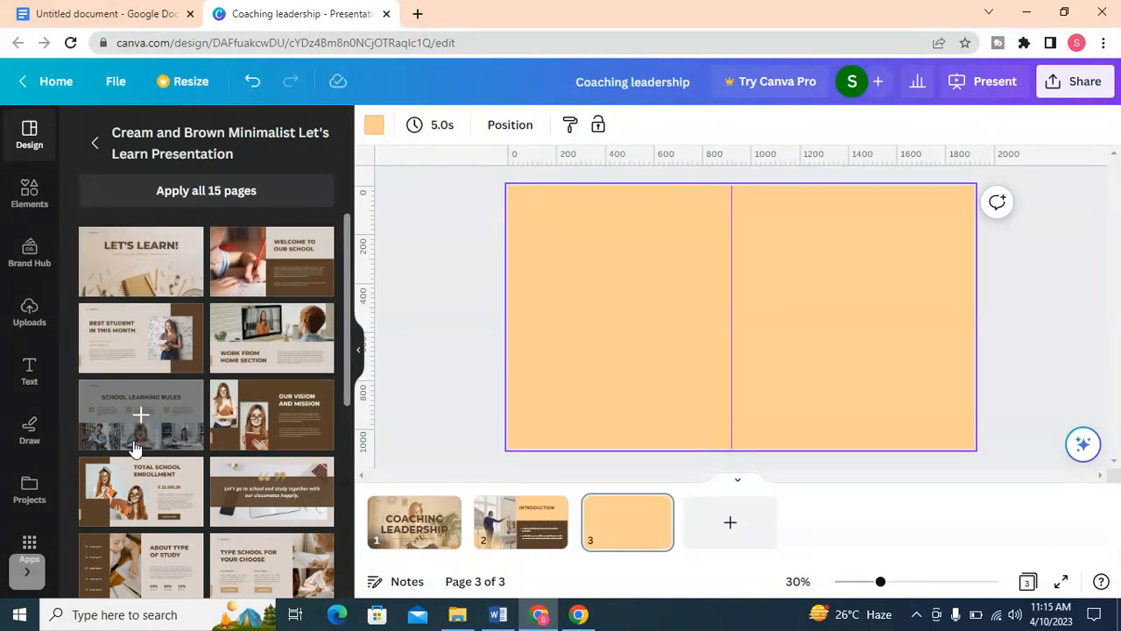
pyautogui.click(253, 419)
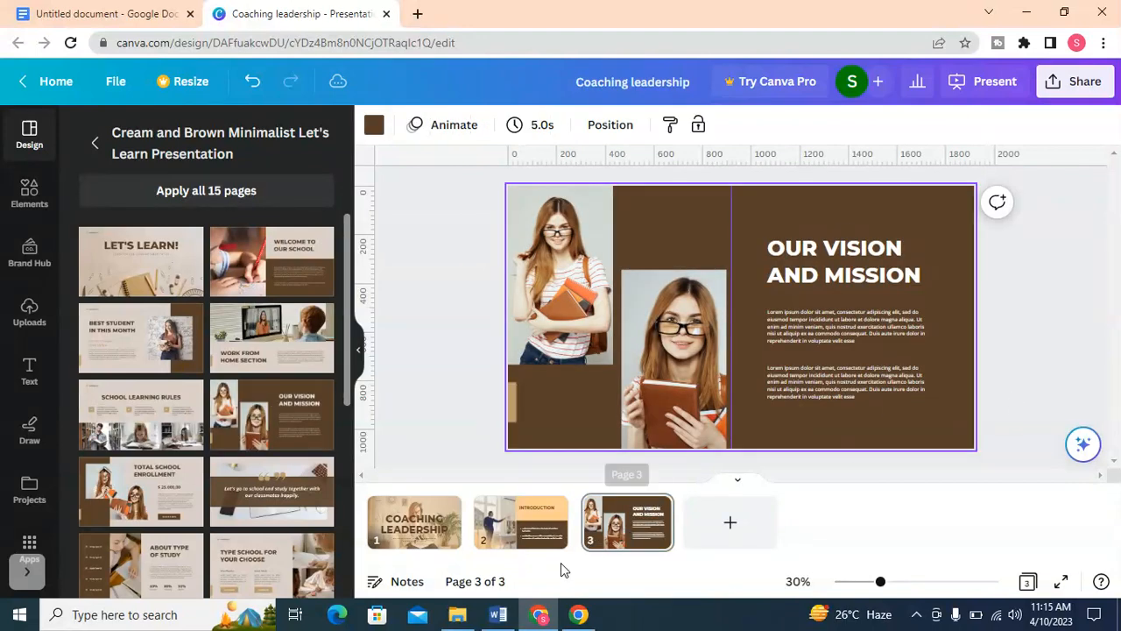
# - Copy the heading "Definition of Coaching Leadership" from the Word outline and return to the Canva presentation
pyautogui.click(498, 614)
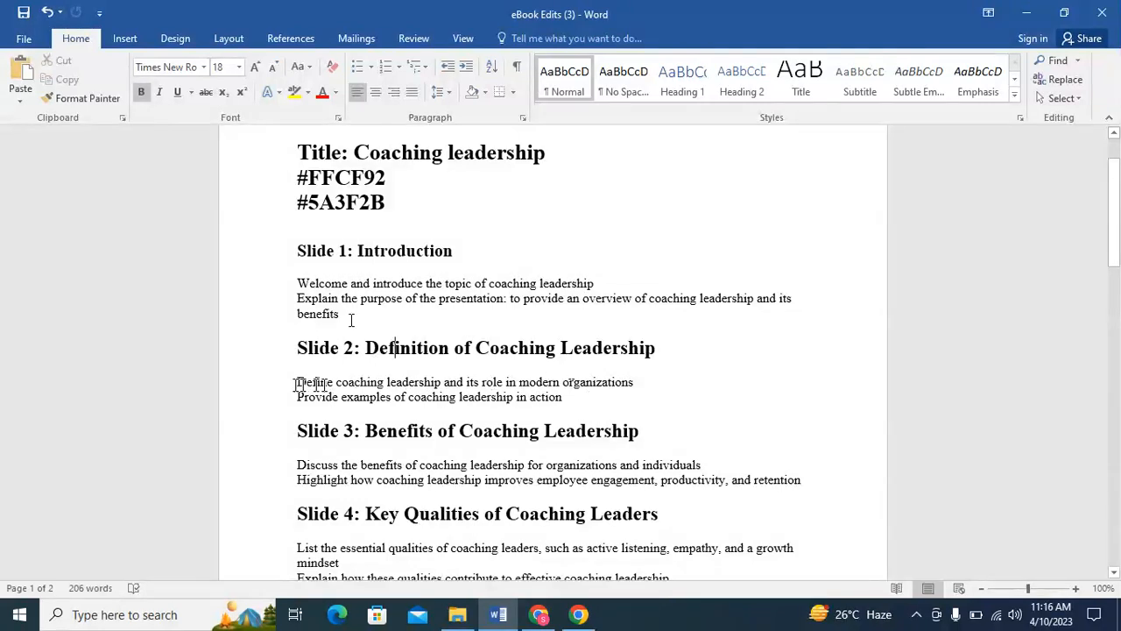
pyautogui.moveTo(297, 383); pyautogui.dragTo(630, 386)
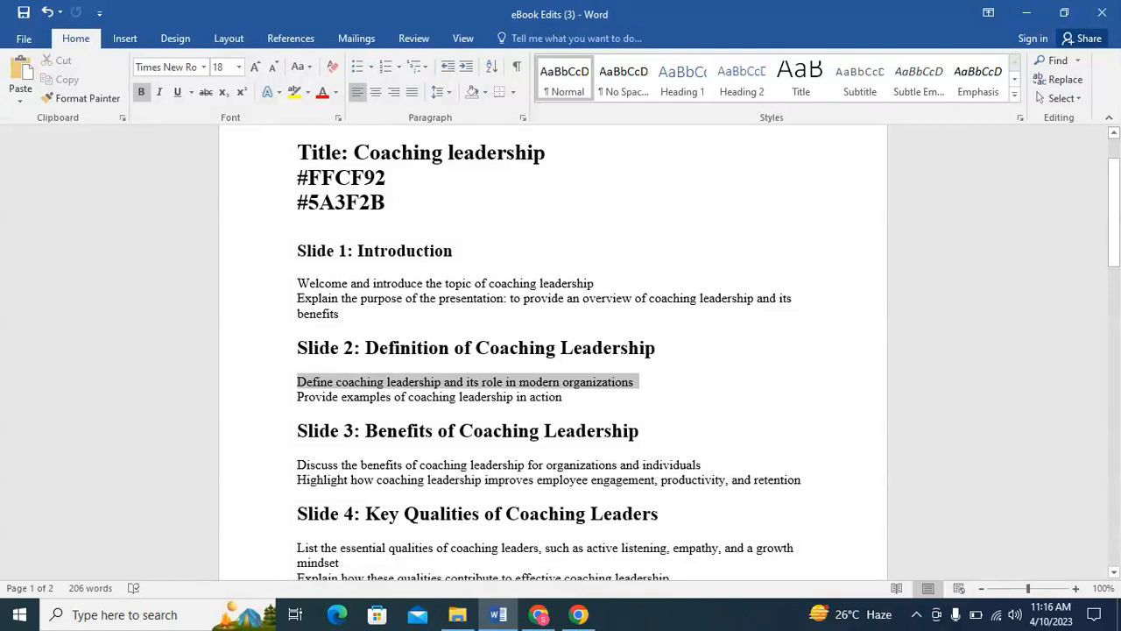
pyautogui.moveTo(630, 386); pyautogui.dragTo(639, 383)
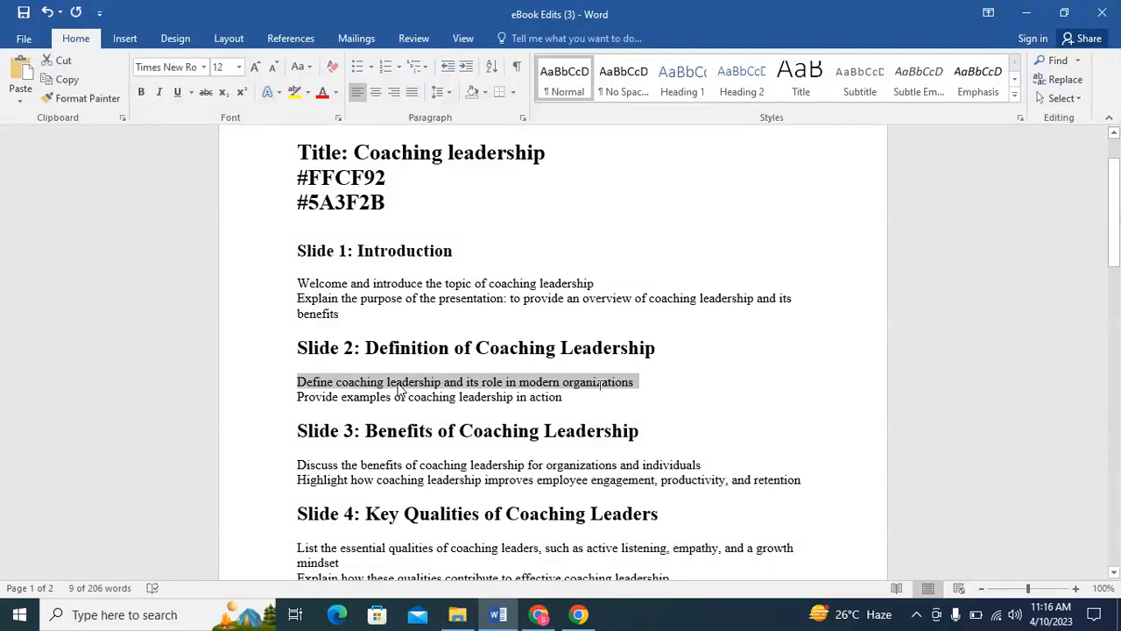
pyautogui.moveTo(365, 347); pyautogui.dragTo(671, 340)
pyautogui.click(538, 614)
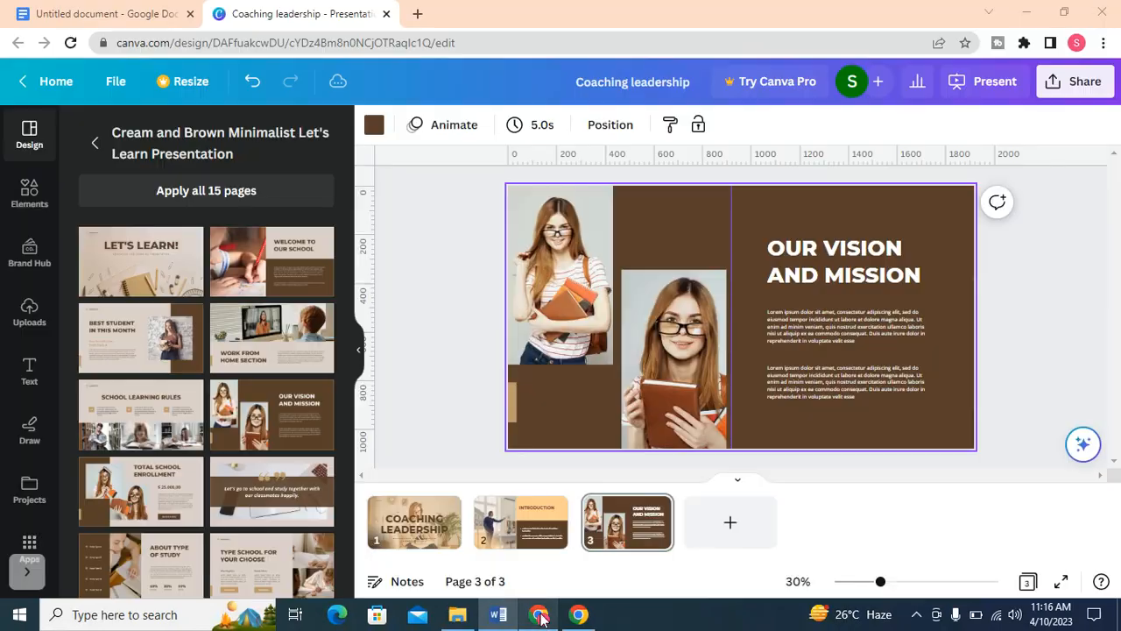
# - Replace slide 3's heading with "DEFINITION OF COACHING LEADERSHIP" and move it up and left, clear of the body text
pyautogui.click(839, 265)
pyautogui.doubleClick(839, 265)
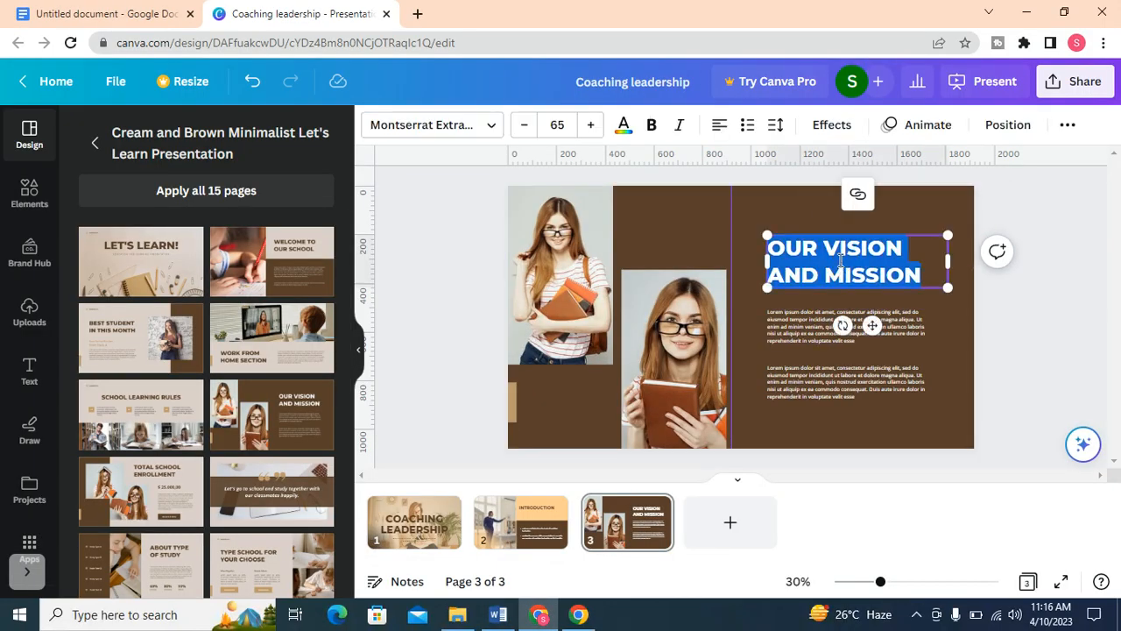
pyautogui.write('DEFINITION OF COACHING LEADERSHIP')
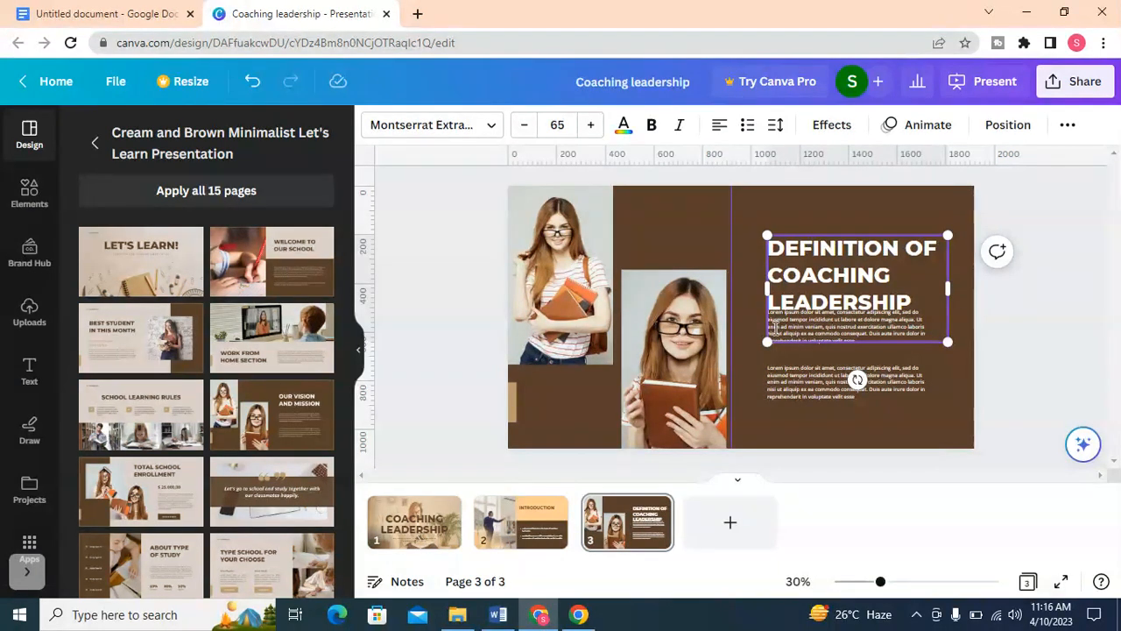
pyautogui.click(1024, 305)
pyautogui.moveTo(857, 273); pyautogui.dragTo(831, 259)
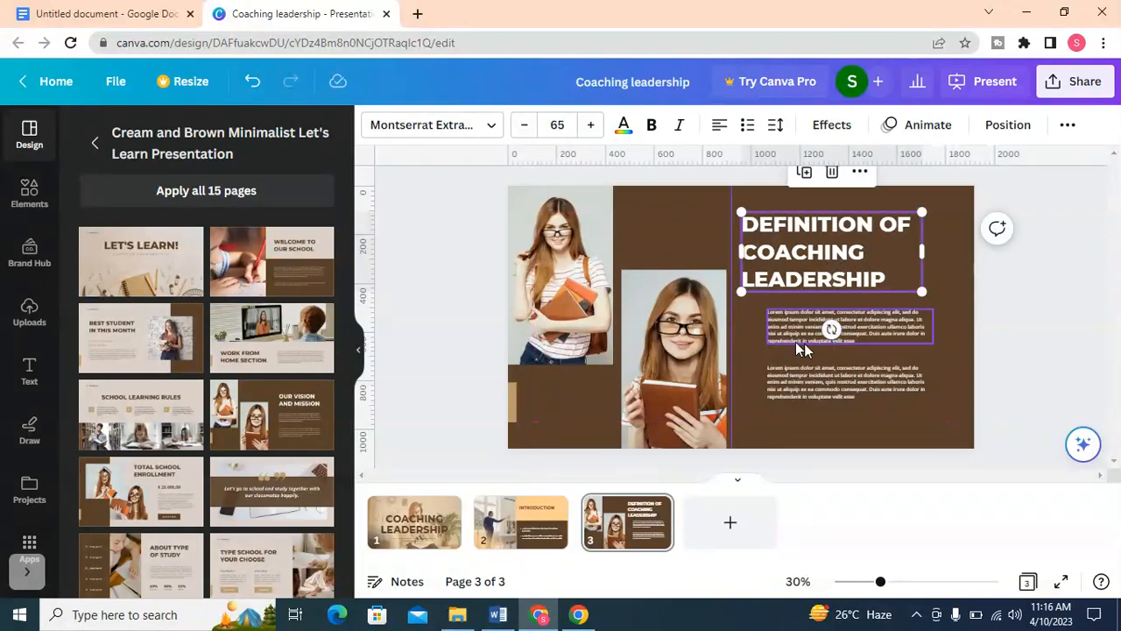
# - Delete the two placeholder body paragraphs below slide 3's heading
pyautogui.click(796, 343)
pyautogui.press('Delete')
pyautogui.click(794, 374)
pyautogui.press('Delete')
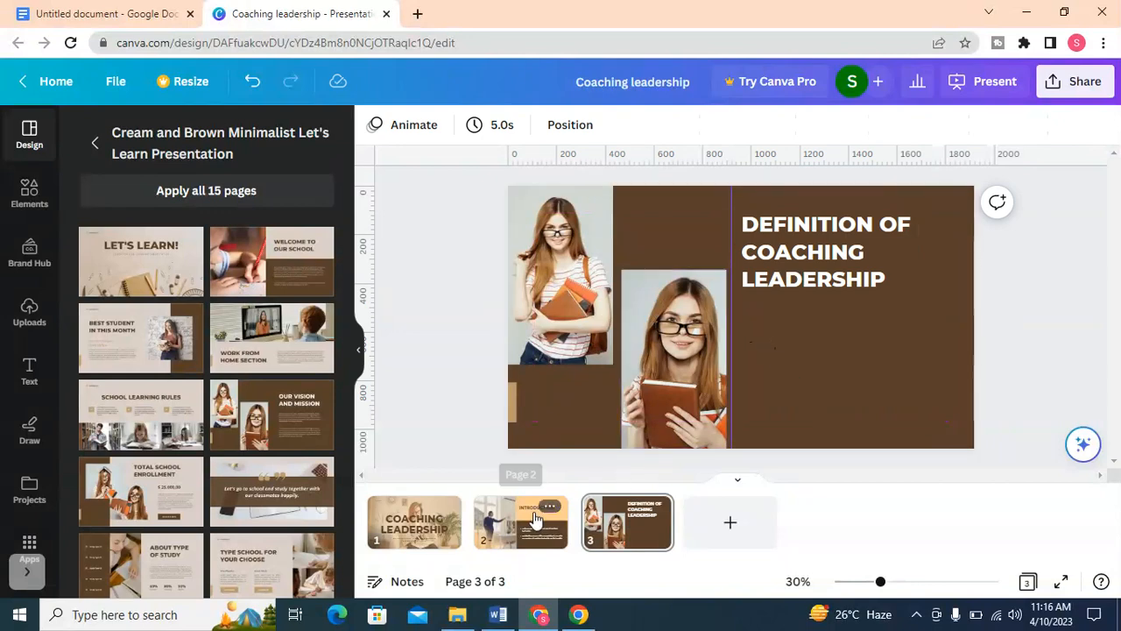
# - Copy the bulleted text box from the introduction slide
pyautogui.click(521, 522)
pyautogui.click(813, 388)
pyautogui.rightClick(812, 388)
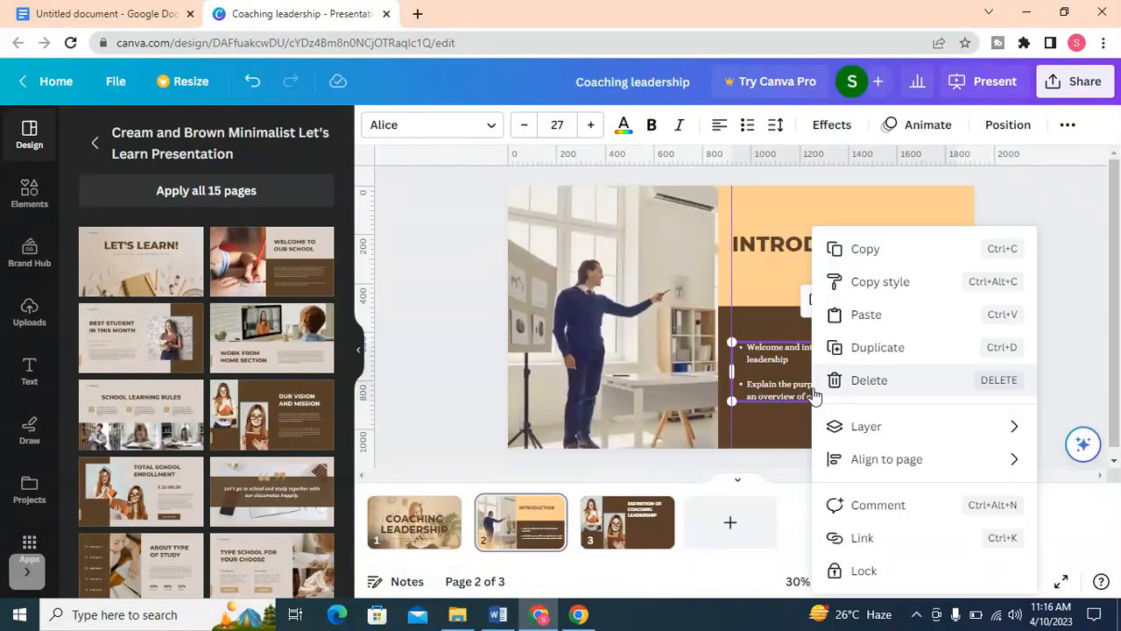
pyautogui.click(868, 252)
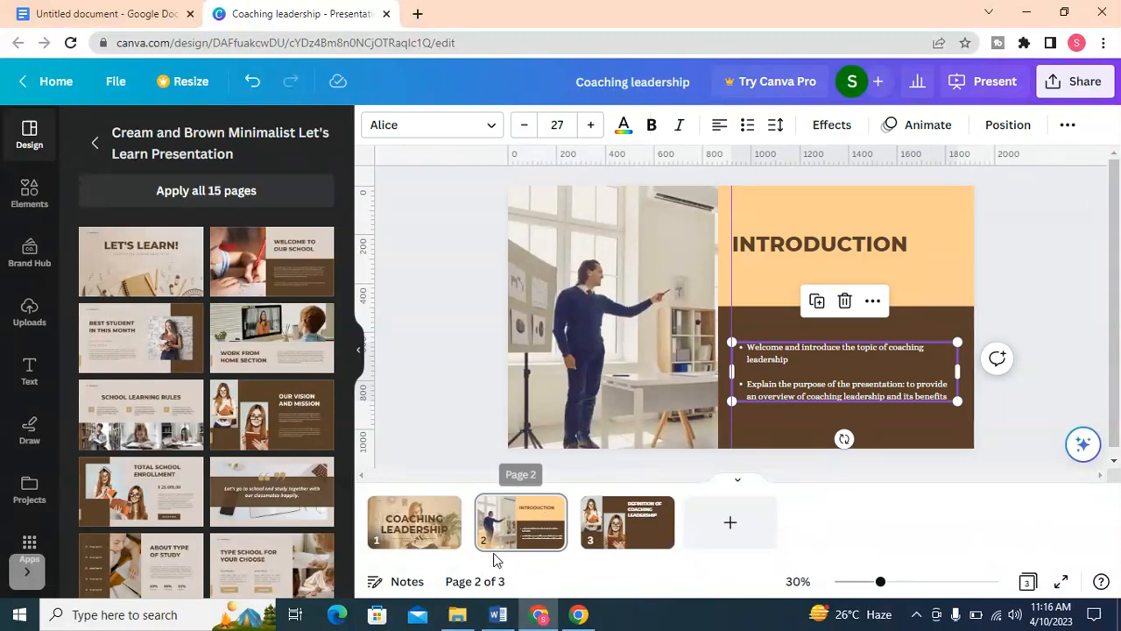
pyautogui.rightClick(778, 383)
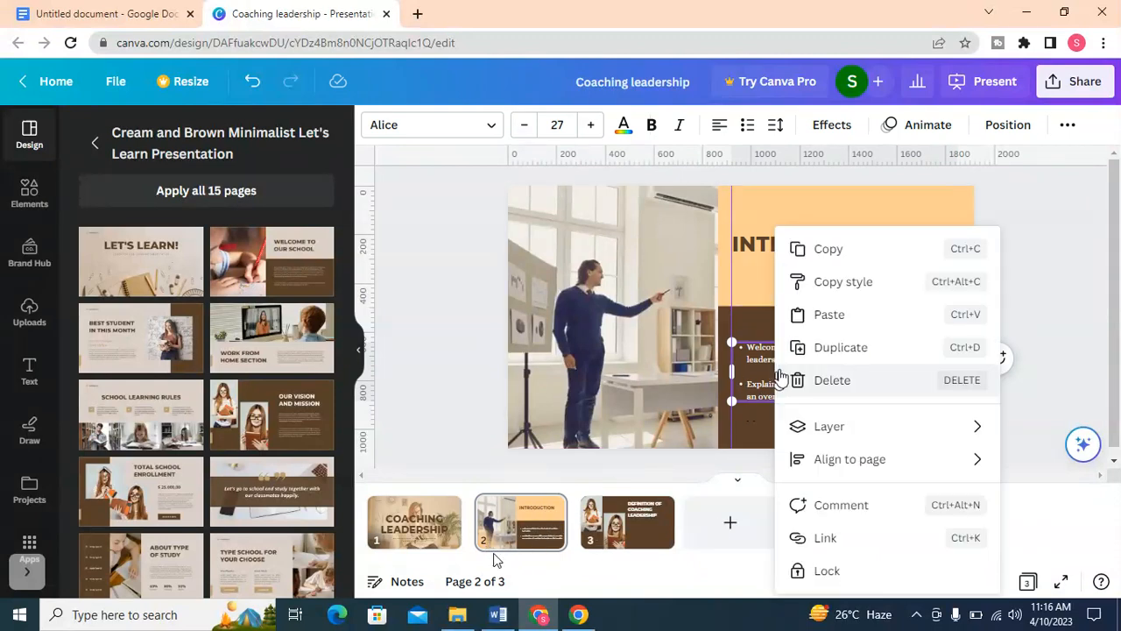
pyautogui.click(826, 255)
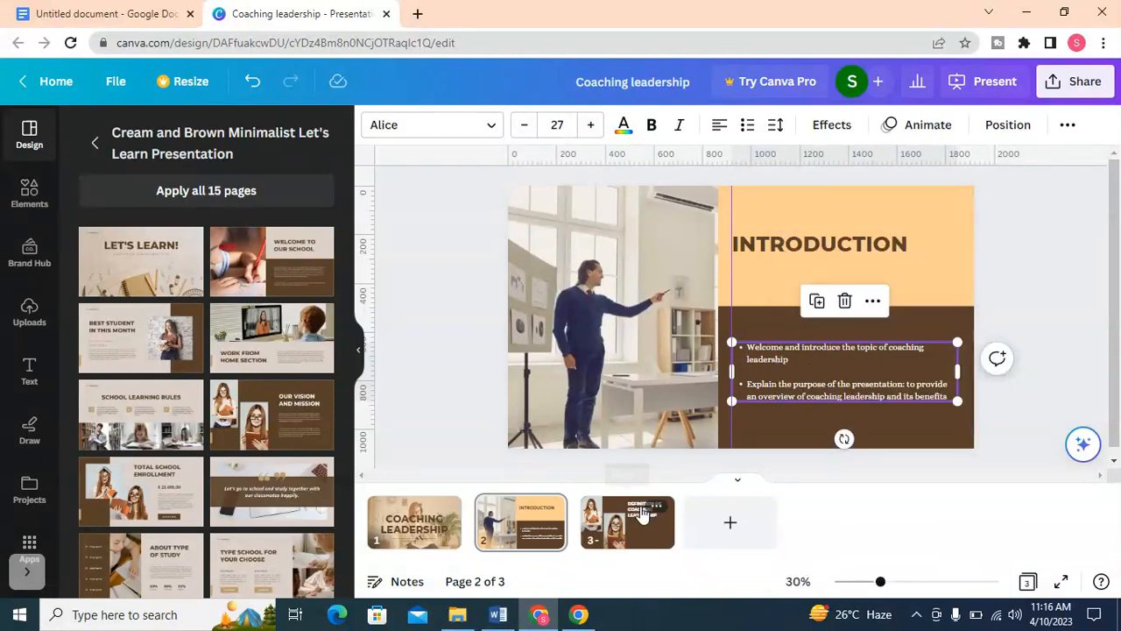
# - Paste the bulleted text box onto slide 3 and move it slightly up beneath the heading
pyautogui.click(627, 522)
pyautogui.click(825, 333)
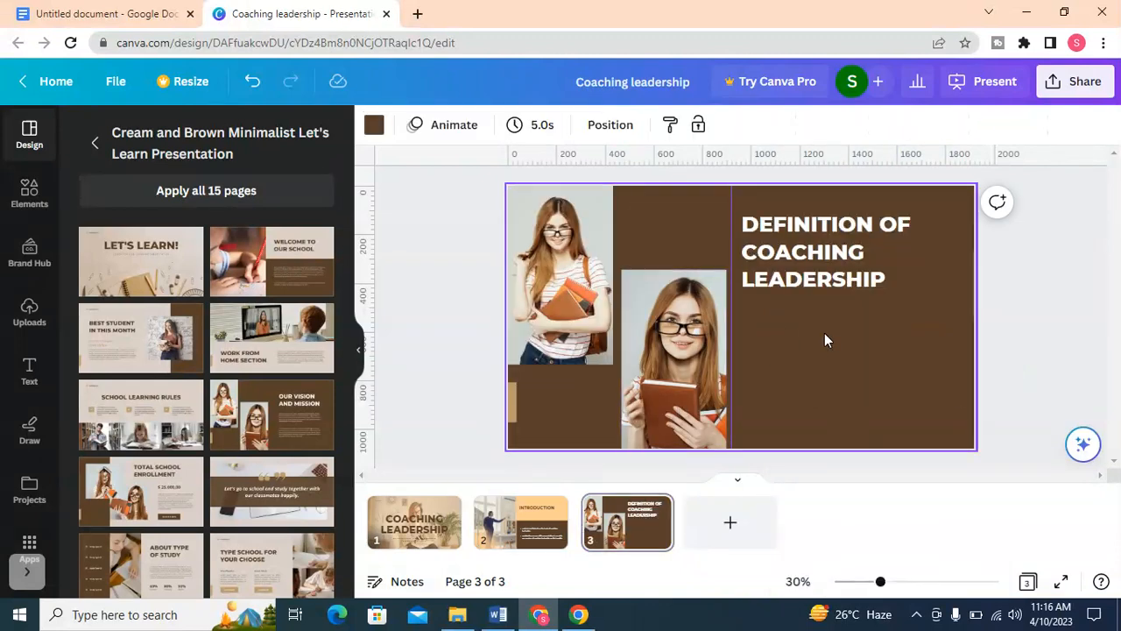
pyautogui.rightClick(824, 340)
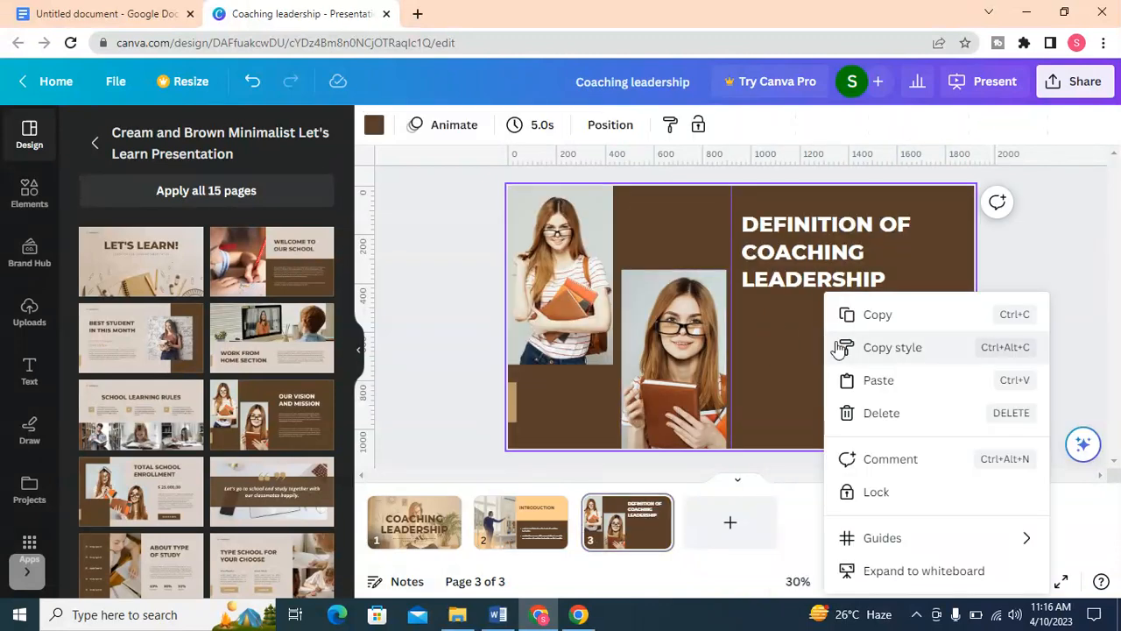
pyautogui.click(878, 380)
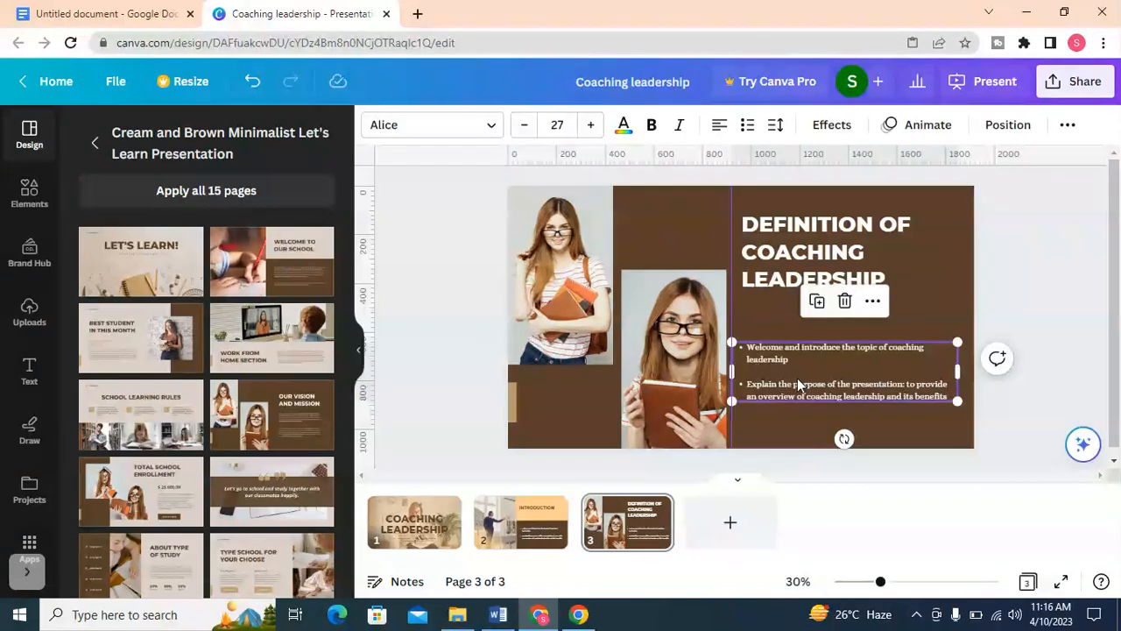
pyautogui.moveTo(802, 377); pyautogui.dragTo(798, 368)
pyautogui.click(1053, 313)
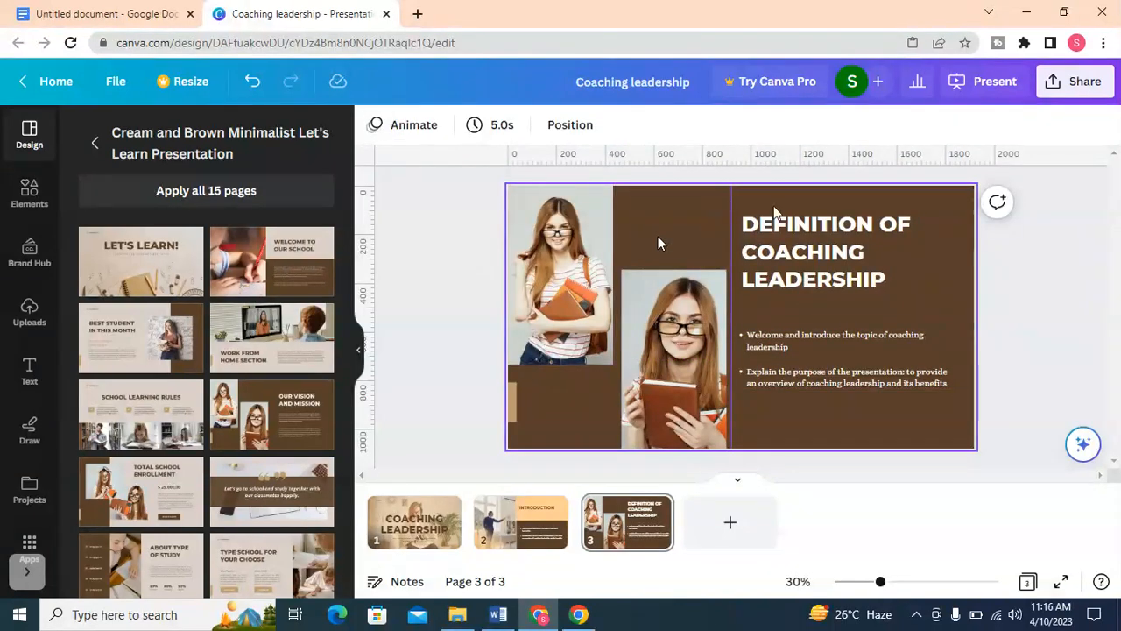
# - Recolor slide 3's small tan bar to the document's light orange and enlarge it to span from the upper photo to the slide's lower edge
pyautogui.click(507, 412)
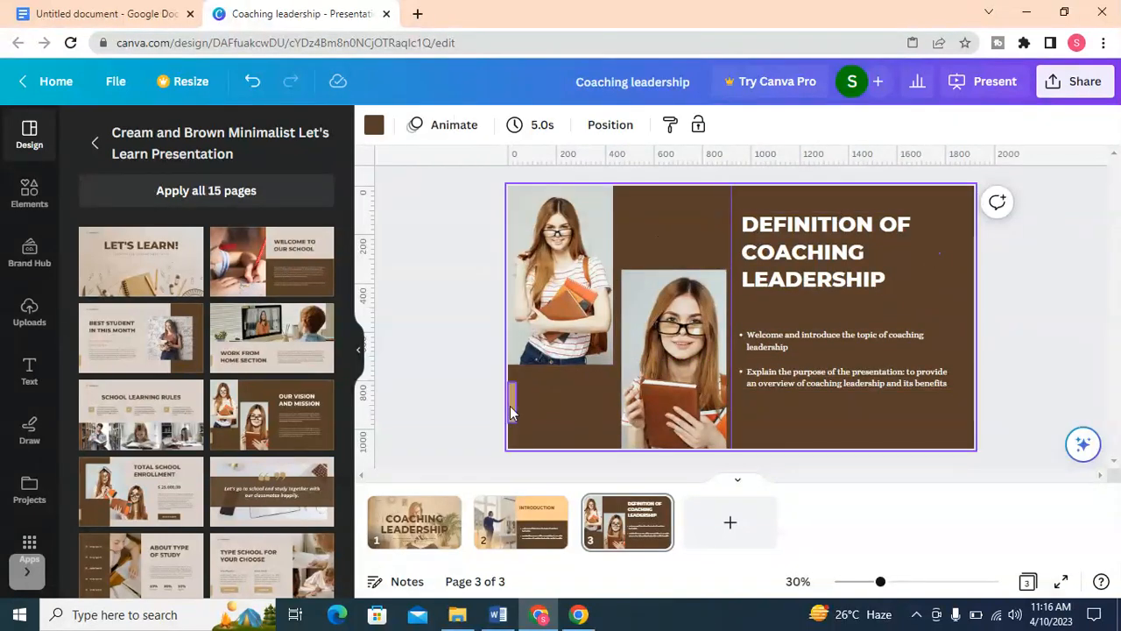
pyautogui.click(375, 124)
pyautogui.click(228, 224)
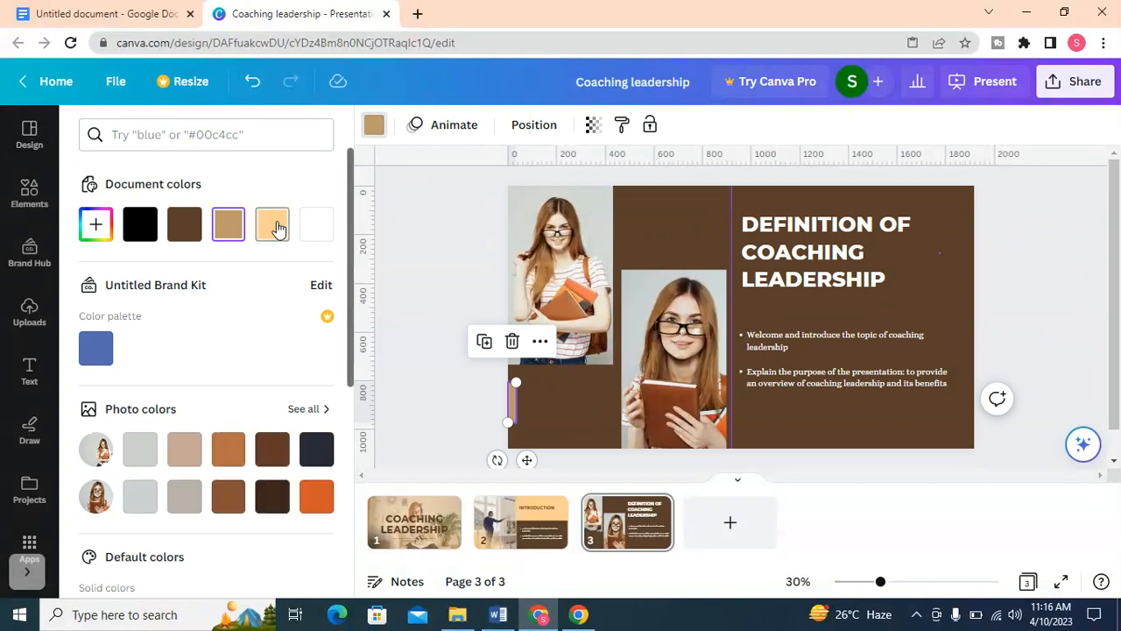
pyautogui.click(274, 226)
pyautogui.moveTo(505, 423); pyautogui.dragTo(503, 449)
pyautogui.moveTo(518, 382); pyautogui.dragTo(504, 359)
pyautogui.click(1044, 321)
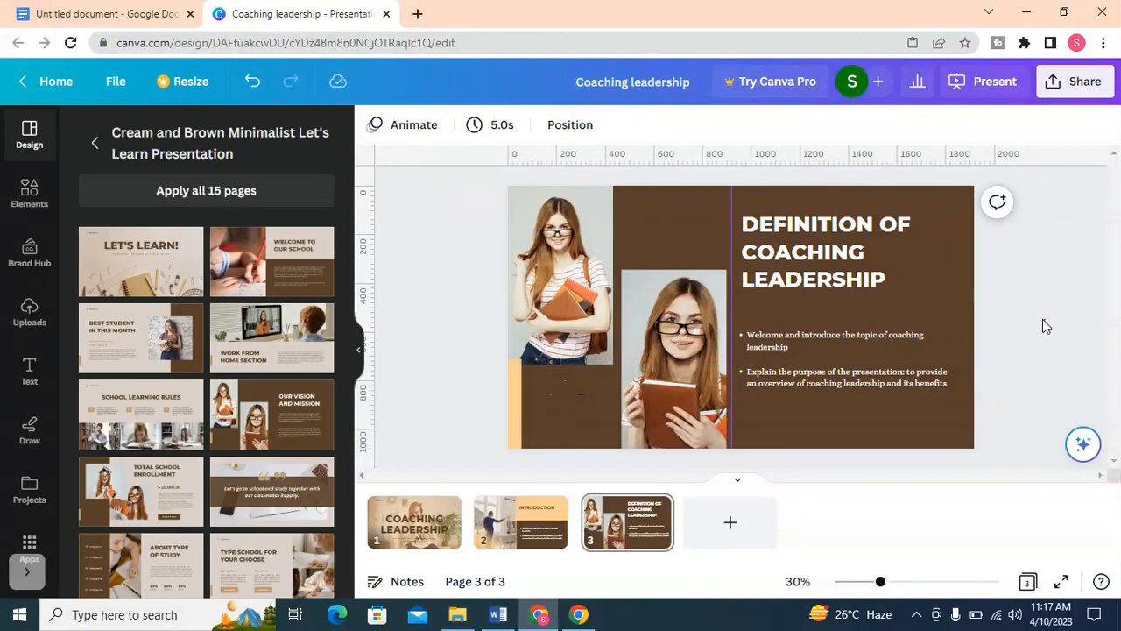
# - Copy the two lines under "Slide 2: Definition of Coaching Leadership" from the Word outline and return to the Canva presentation
pyautogui.click(872, 257)
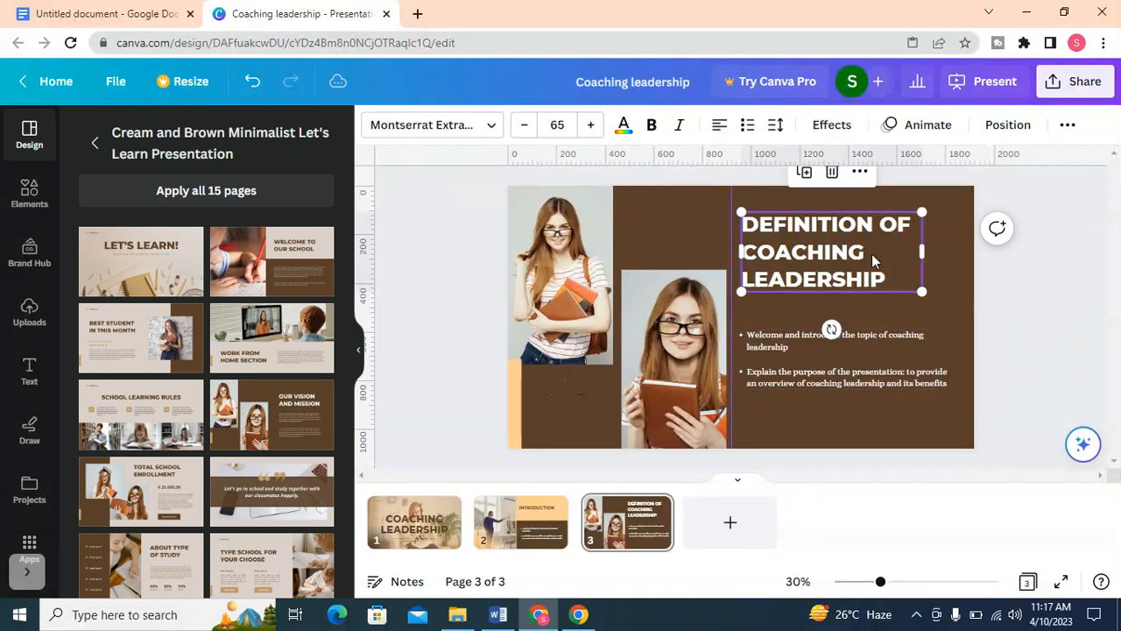
pyautogui.click(512, 619)
pyautogui.moveTo(297, 383); pyautogui.dragTo(591, 395)
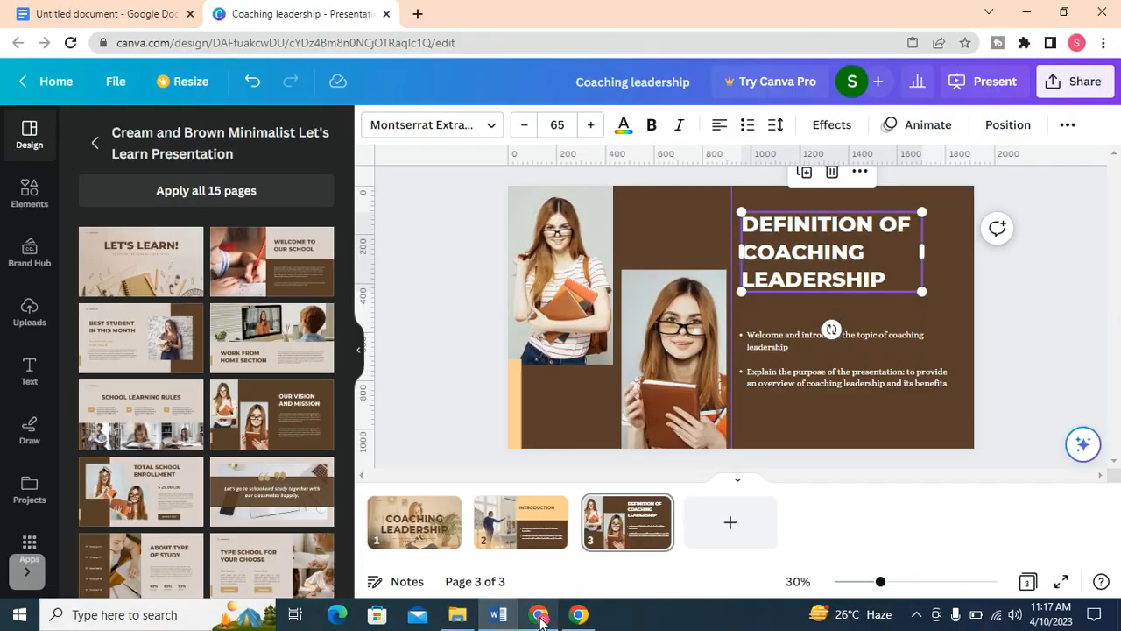
pyautogui.click(538, 614)
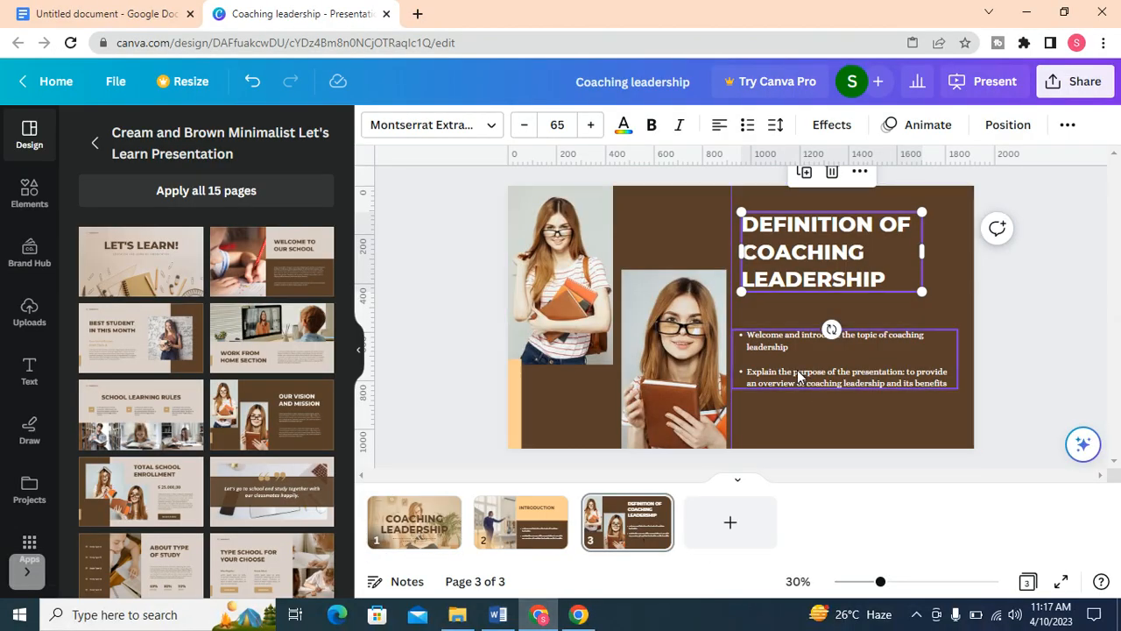
# - Replace all of slide 3's bulleted text with the copied definition lines and remove the empty trailing bullet
pyautogui.click(799, 377)
pyautogui.doubleClick(799, 371)
pyautogui.hotkey('ctrl', 'a')
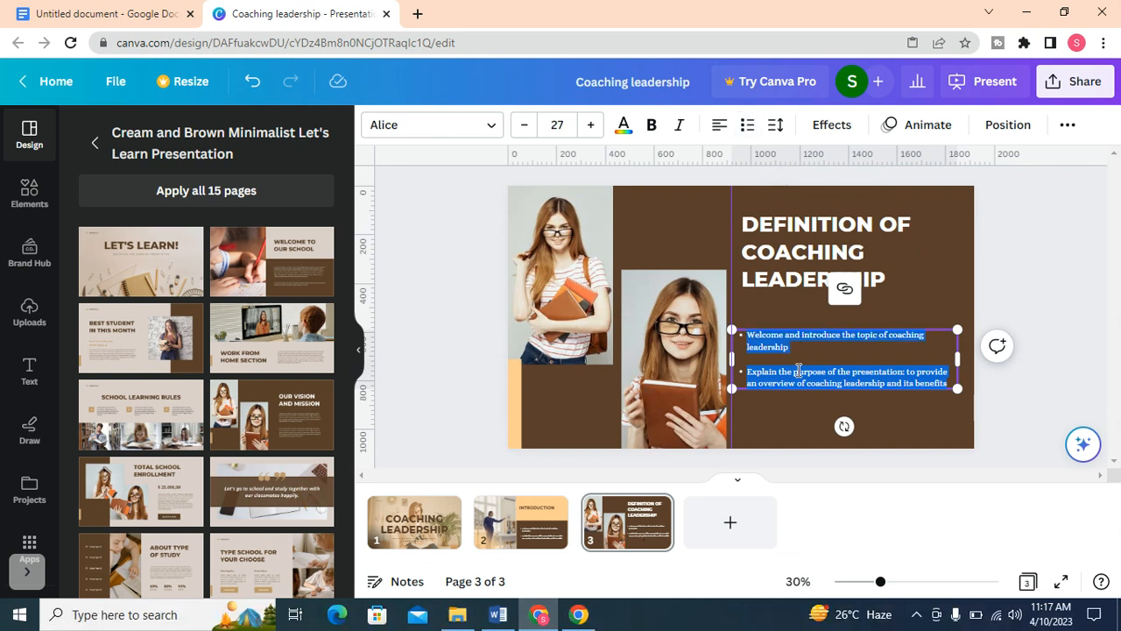
pyautogui.hotkey('ctrl', 'v')
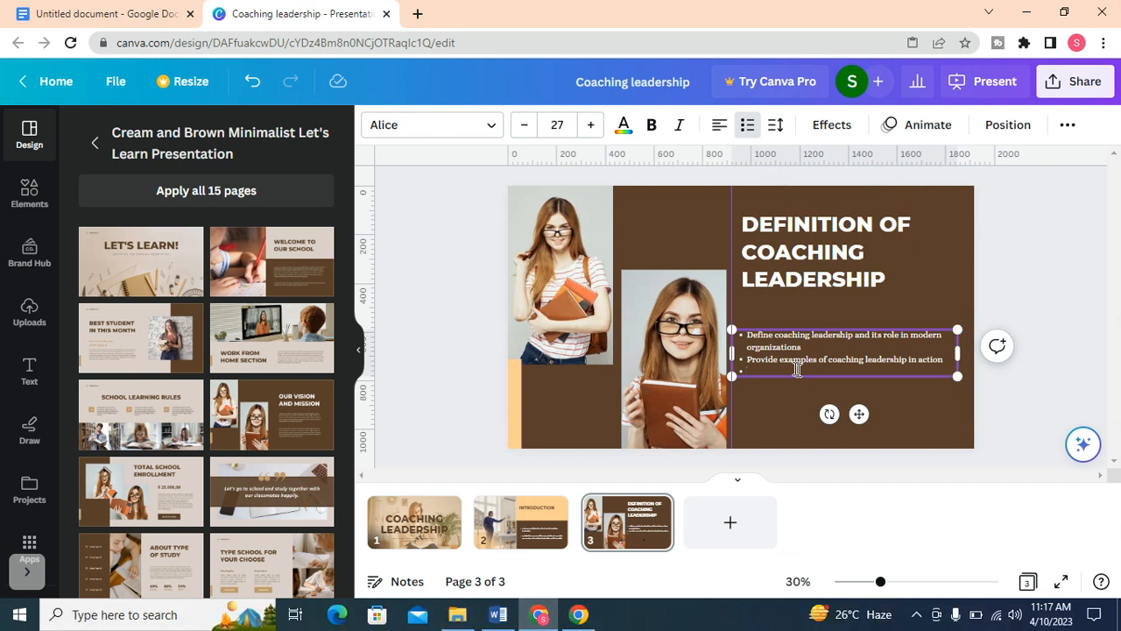
pyautogui.press('BackSpace')
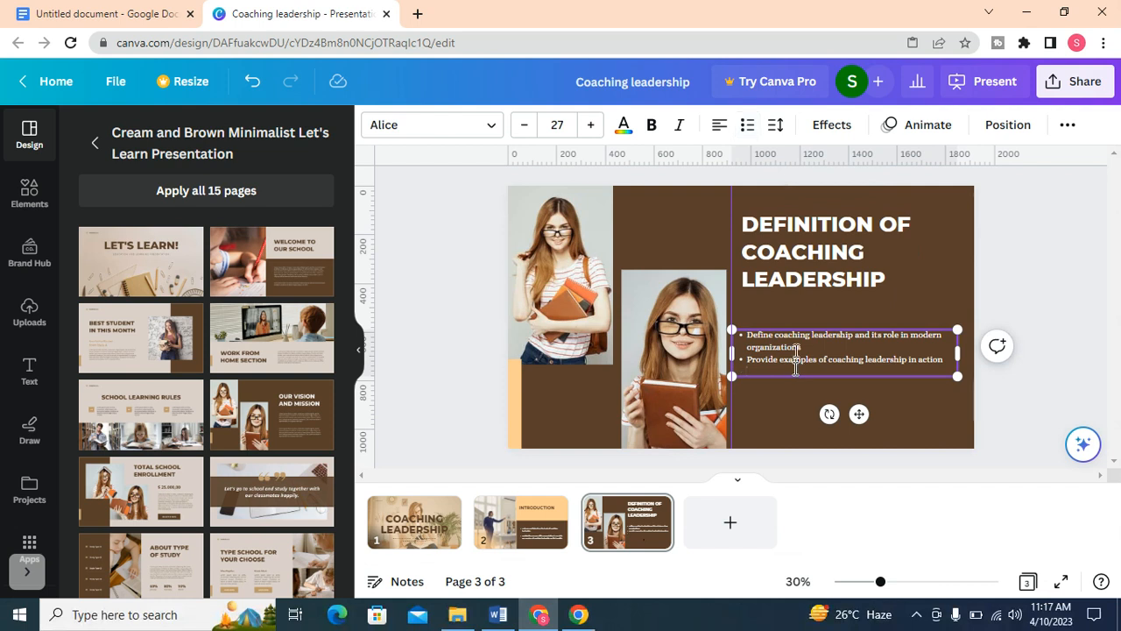
# - Insert a blank line without a bullet between slide 3's two bullet points
pyautogui.click(808, 347)
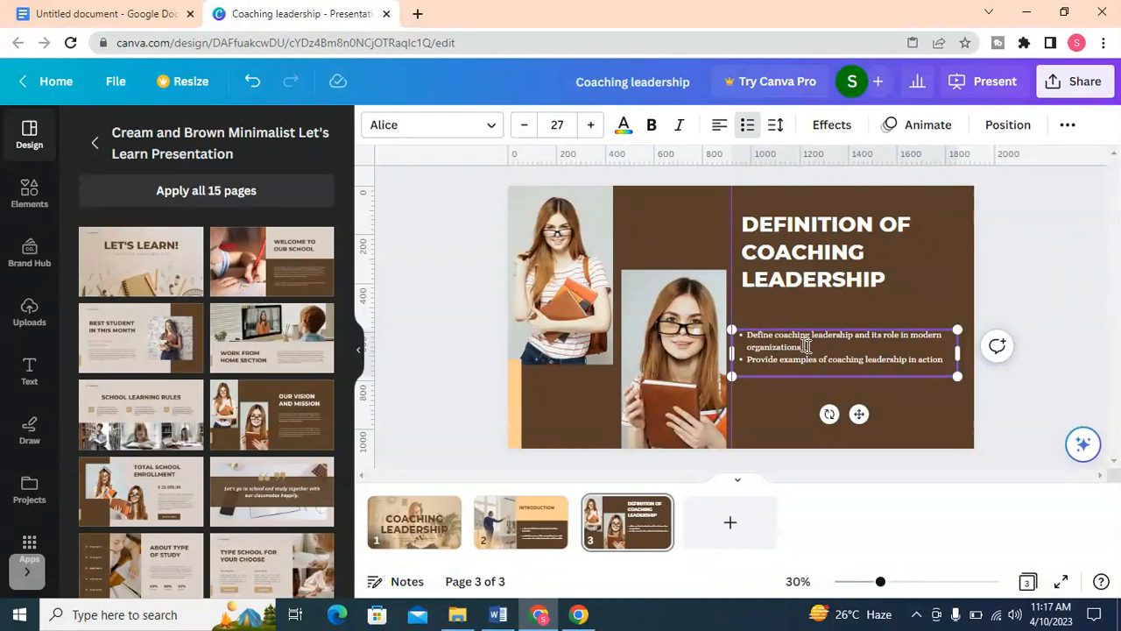
pyautogui.moveTo(883, 583); pyautogui.dragTo(905, 582)
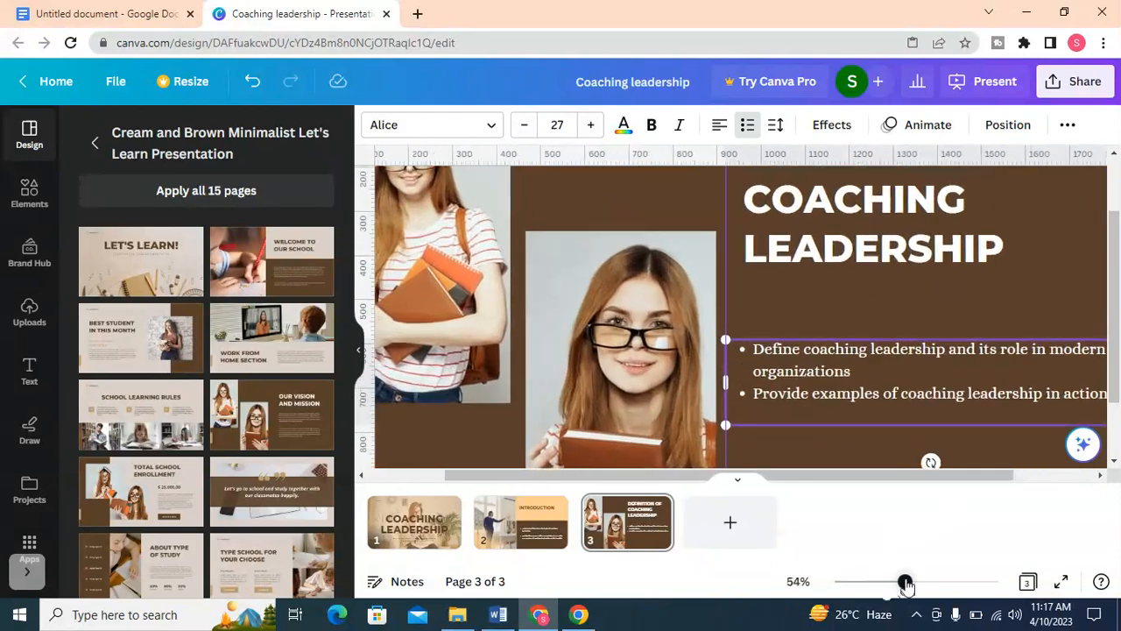
pyautogui.press('Return')
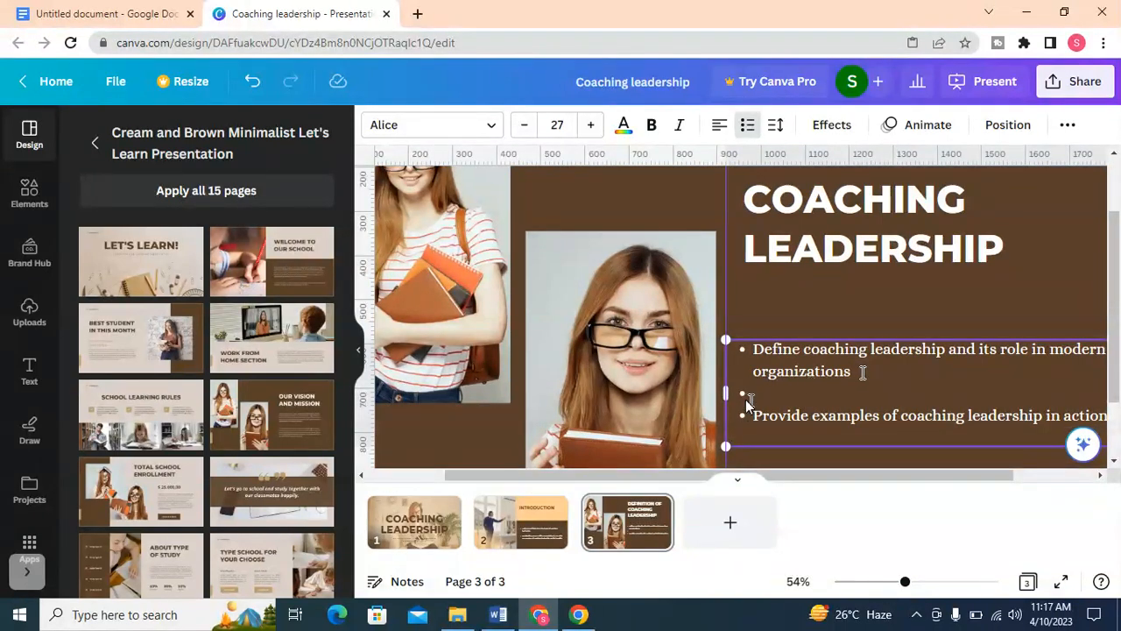
pyautogui.press('BackSpace')
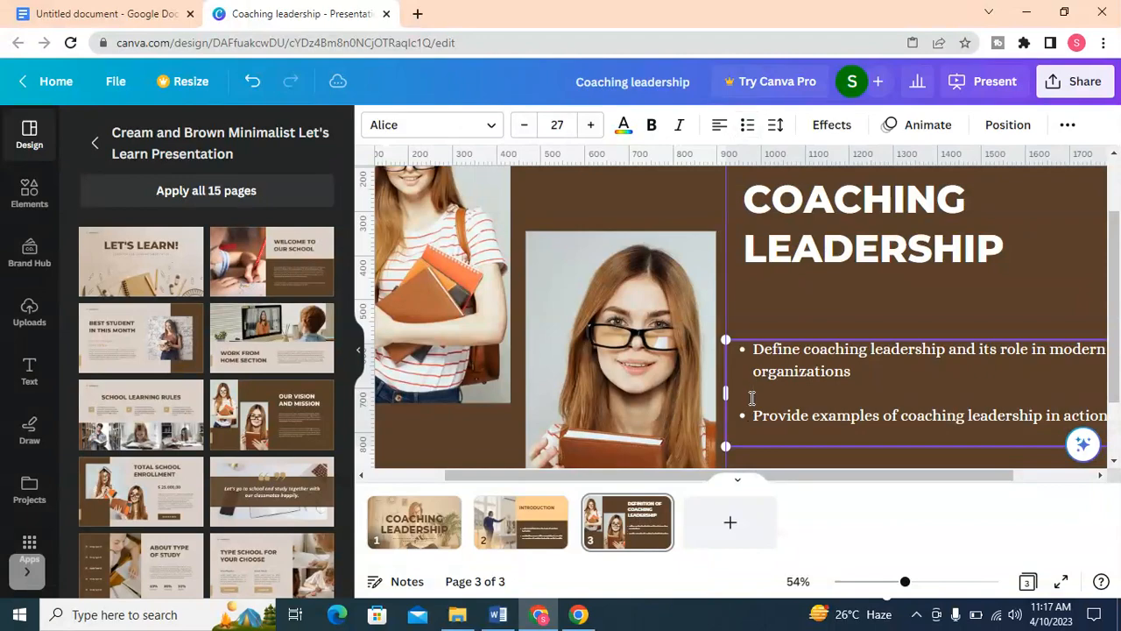
pyautogui.moveTo(906, 583); pyautogui.dragTo(874, 582)
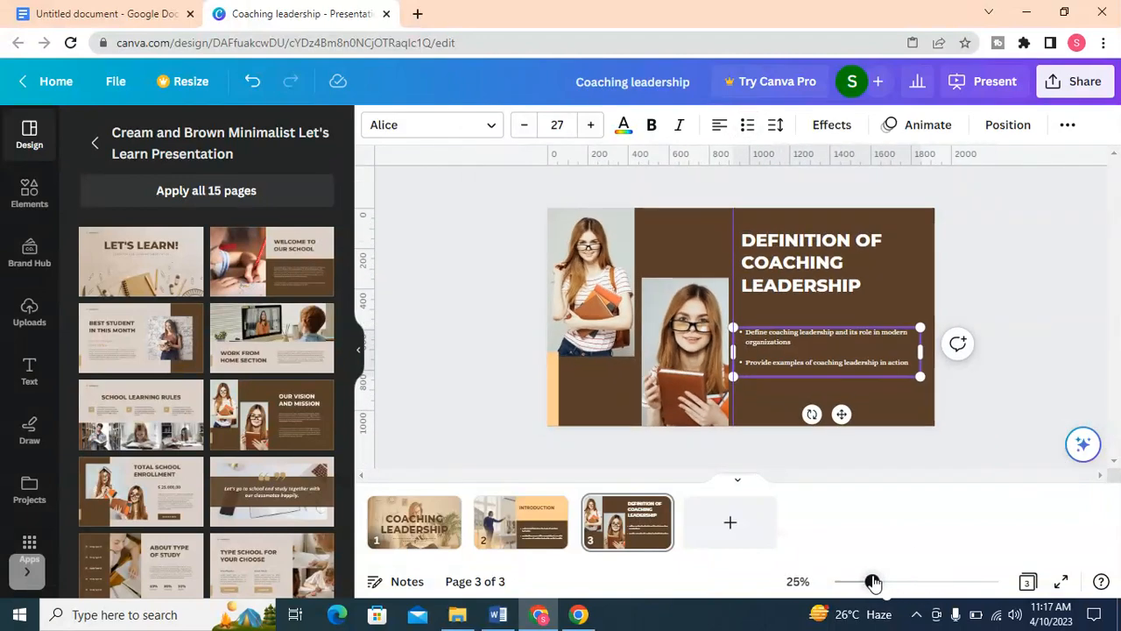
# - Shift slide 3's bulleted text box slightly to the right beneath the heading
pyautogui.click(993, 378)
pyautogui.moveTo(833, 373); pyautogui.dragTo(826, 363)
pyautogui.click(785, 242)
pyautogui.moveTo(785, 243); pyautogui.dragTo(786, 242)
pyautogui.click(845, 369)
pyautogui.moveTo(847, 369); pyautogui.dragTo(853, 367)
pyautogui.click(899, 328)
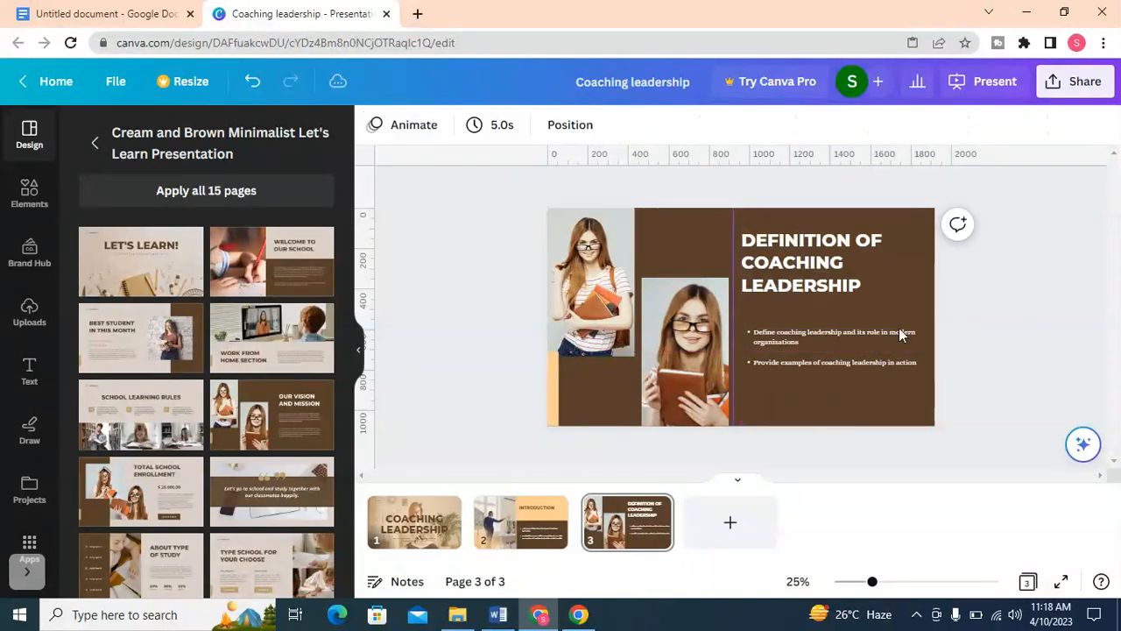
# - Replace slide 3's upper photo with the coaching stock photo of a woman presenting at a whiteboard
pyautogui.click(578, 268)
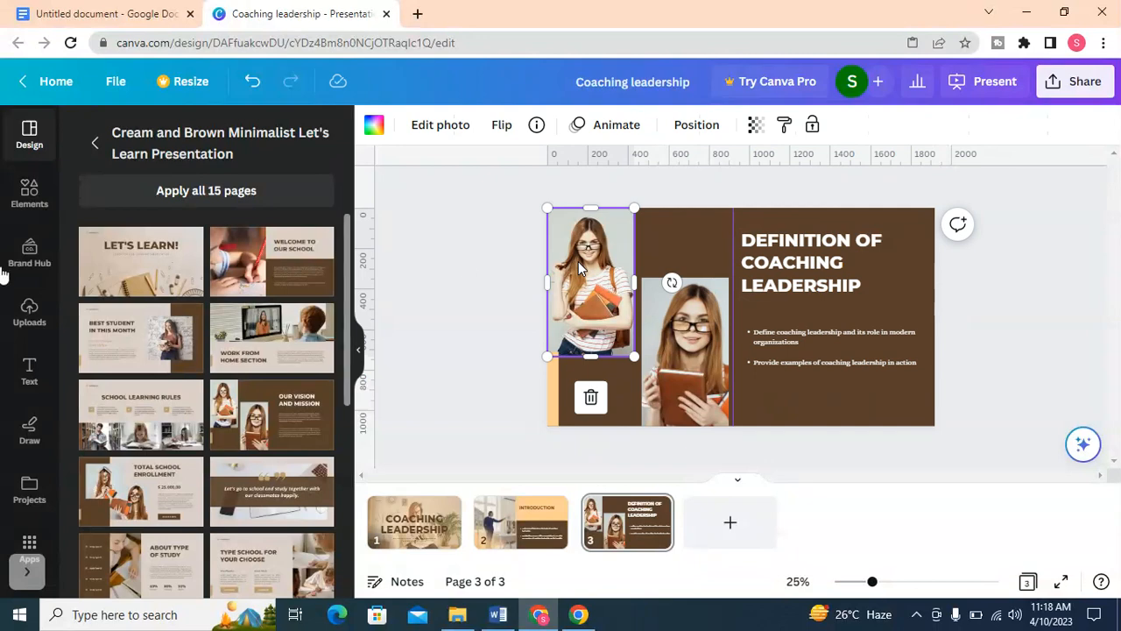
pyautogui.scroll(-3, 5, 522)
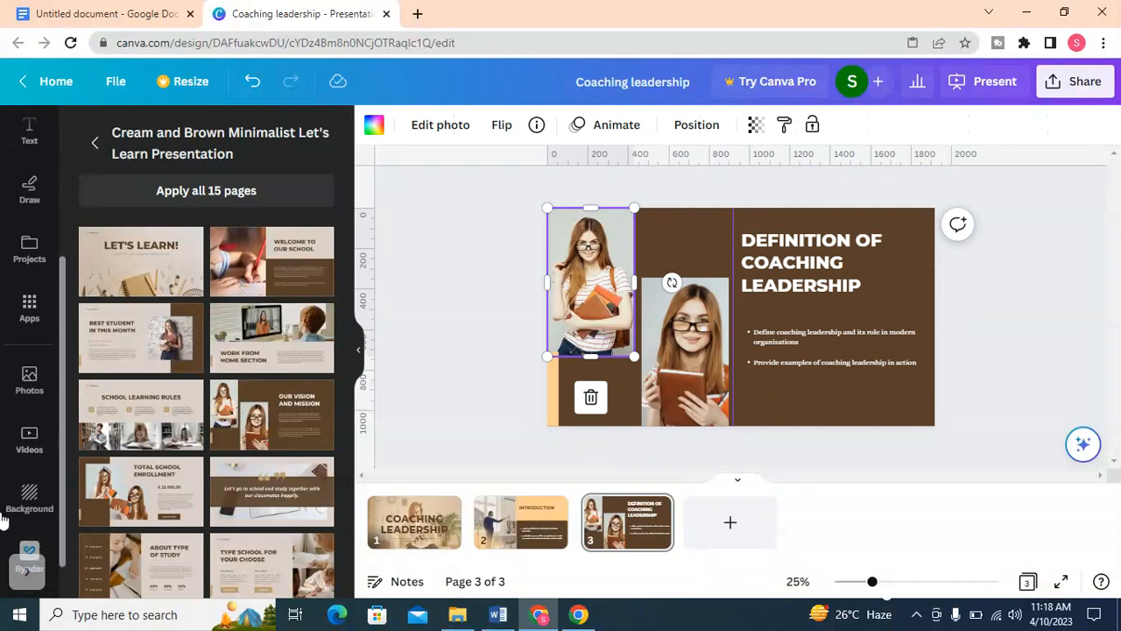
pyautogui.click(31, 368)
pyautogui.scroll(-1, 187, 206)
pyautogui.scroll(-3, 153, 433)
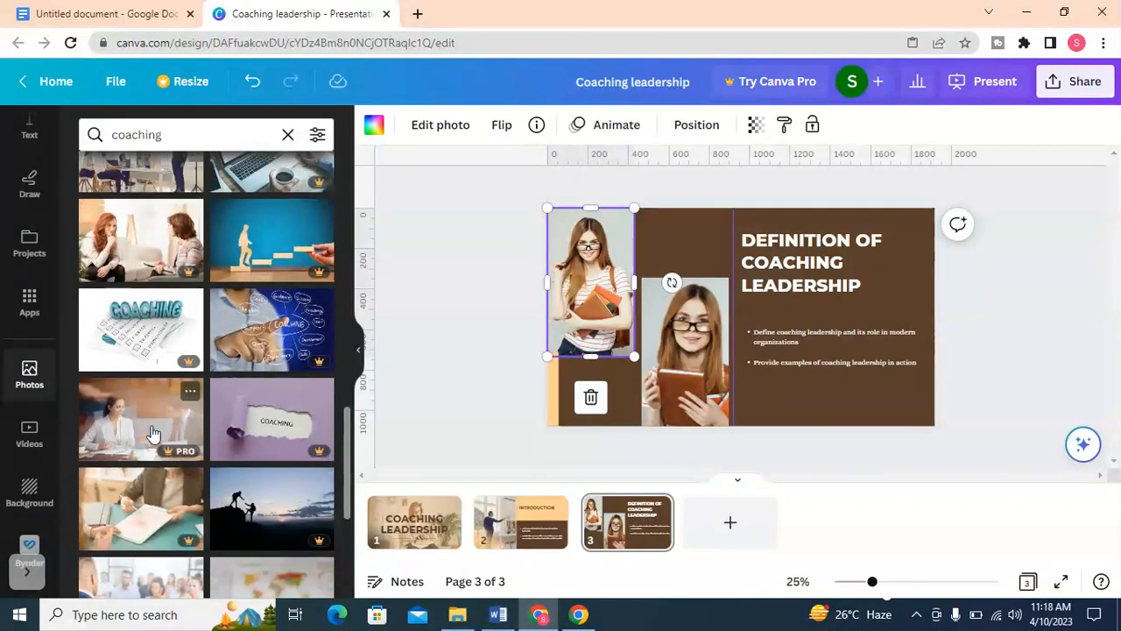
pyautogui.scroll(-5, 154, 434)
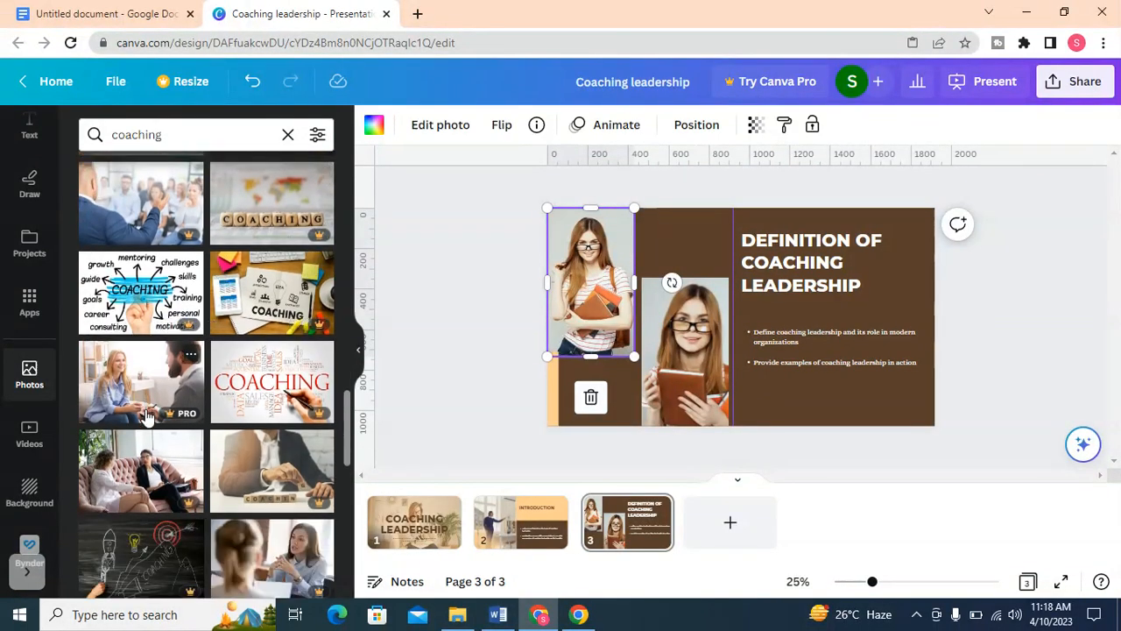
pyautogui.scroll(-2, 147, 419)
pyautogui.moveTo(146, 418); pyautogui.dragTo(585, 241)
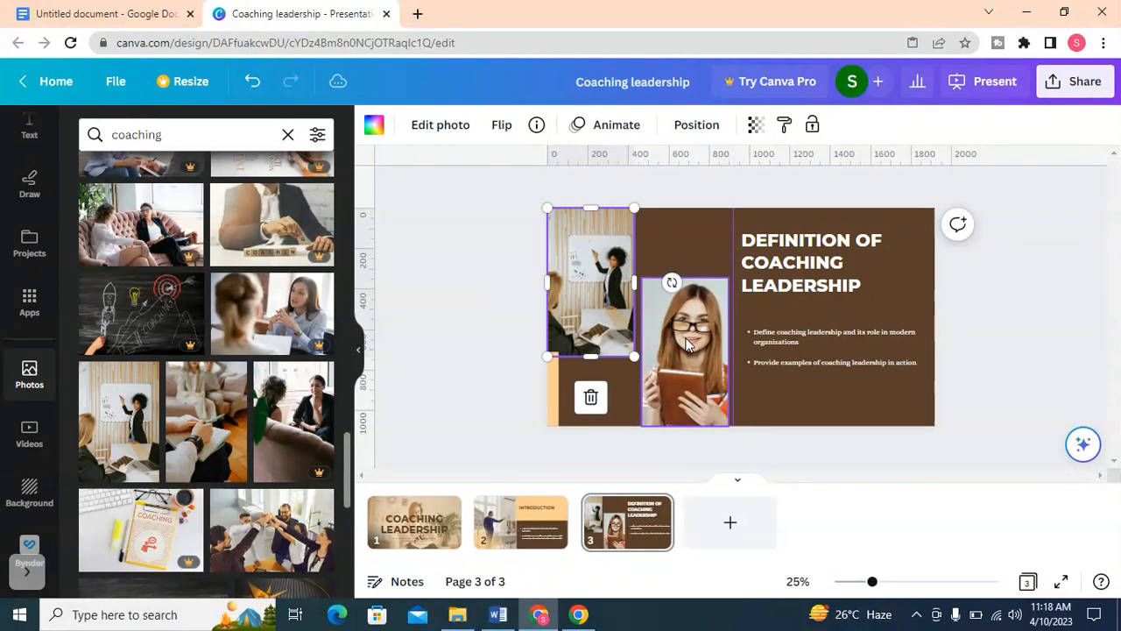
# - Replace slide 3's lower photo with the coaching stock photo of a person writing in a notebook
pyautogui.click(686, 346)
pyautogui.scroll(-2, 206, 353)
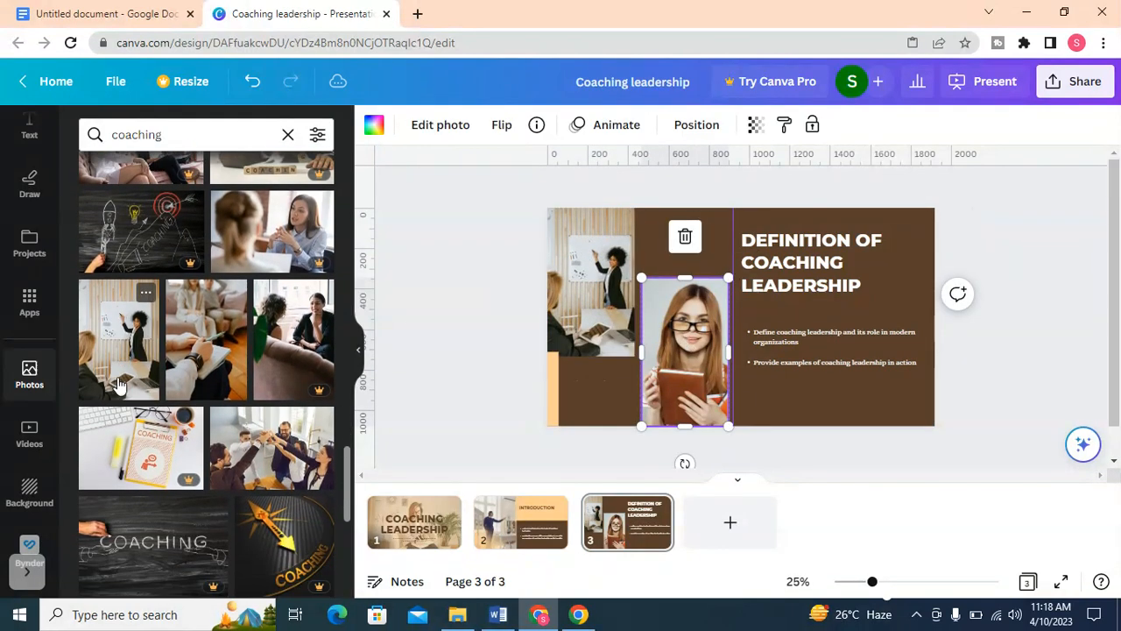
pyautogui.moveTo(206, 352); pyautogui.dragTo(683, 340)
pyautogui.click(1032, 371)
# - Reposition the whiteboard photo slightly to the right within its frame on slide 3 and apply the crop
pyautogui.doubleClick(573, 275)
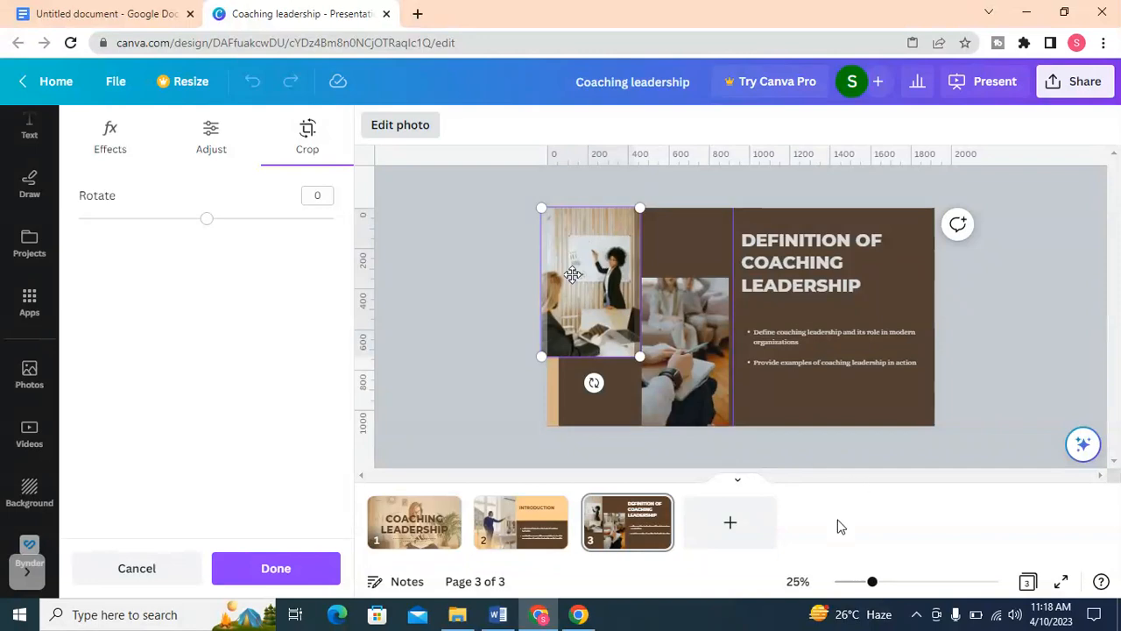
pyautogui.moveTo(871, 582); pyautogui.dragTo(893, 584)
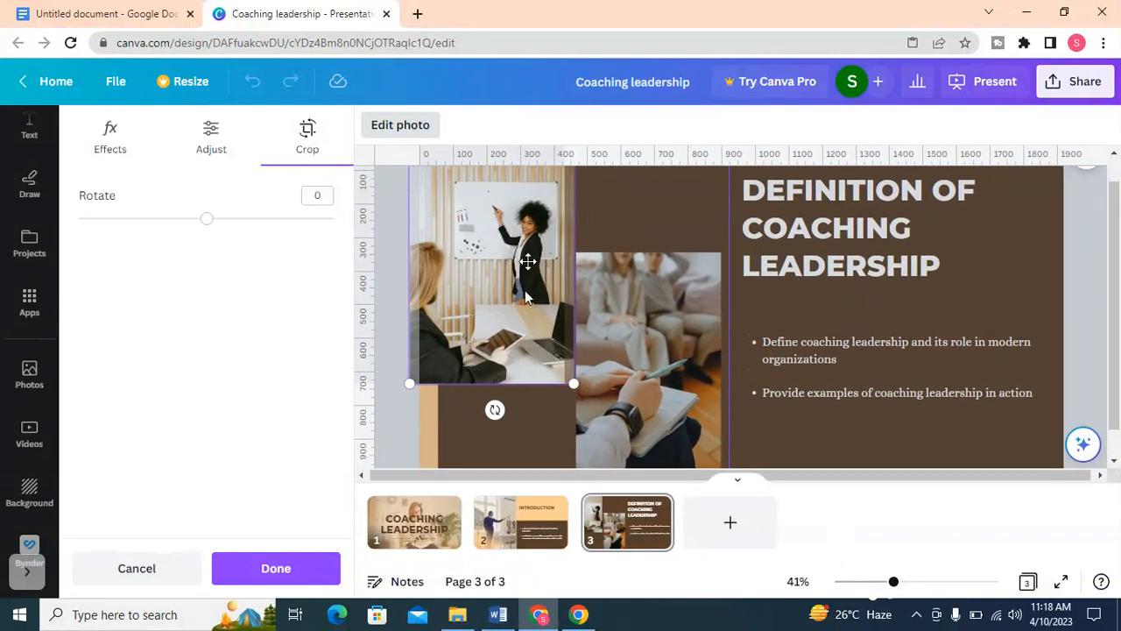
pyautogui.moveTo(517, 261); pyautogui.dragTo(528, 317)
pyautogui.click(276, 574)
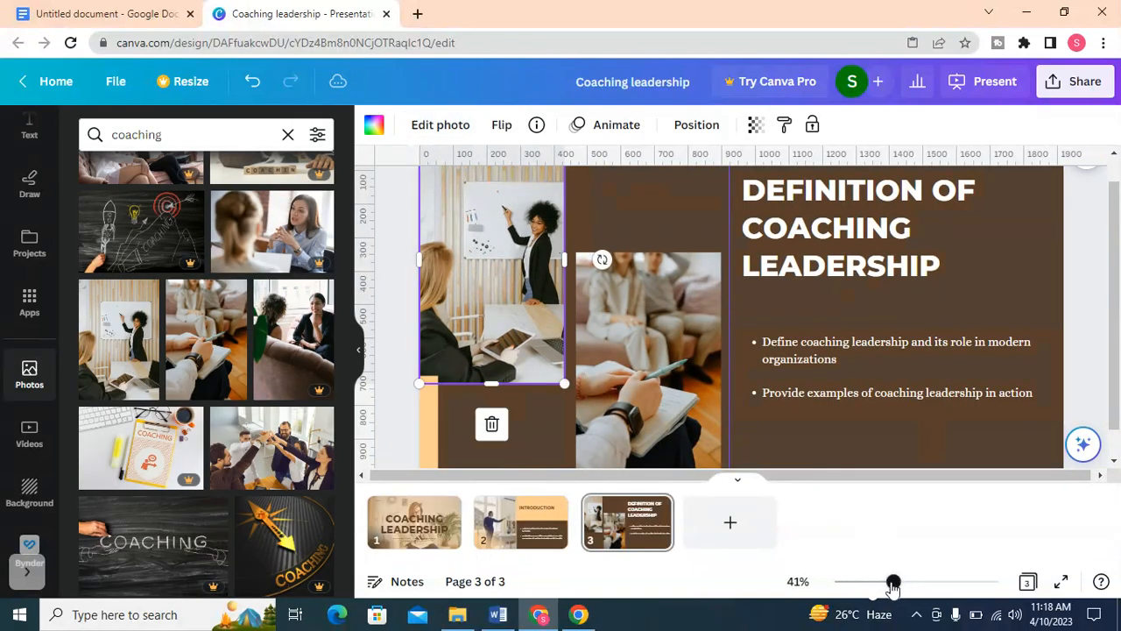
pyautogui.moveTo(893, 587); pyautogui.dragTo(877, 582)
pyautogui.click(1037, 316)
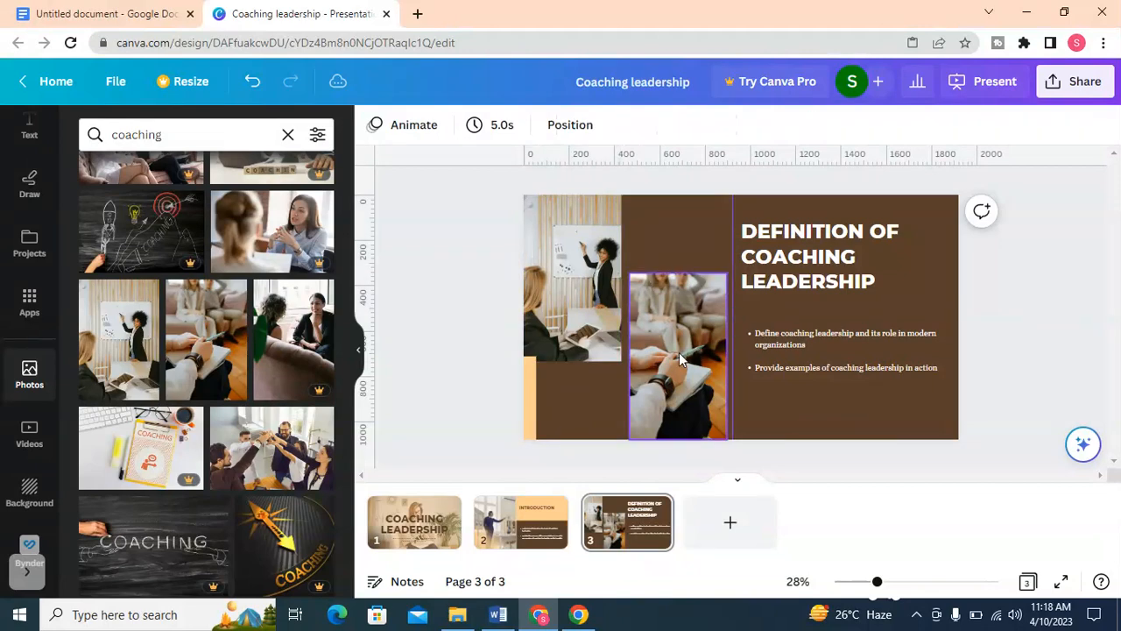
pyautogui.click(695, 347)
pyautogui.click(1054, 280)
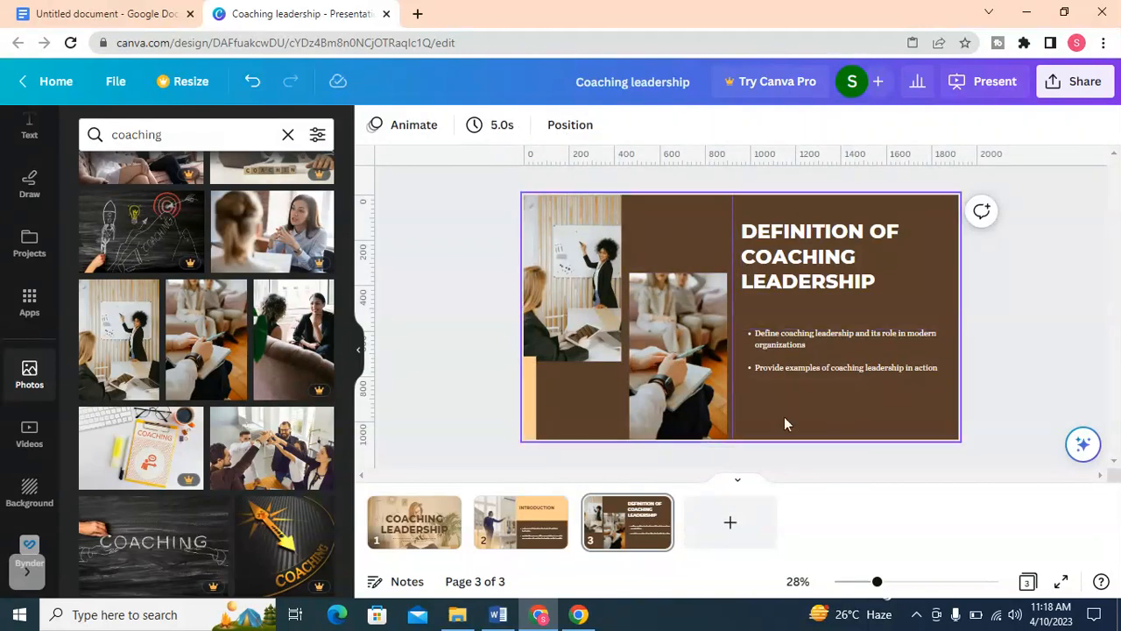
# - Add a blank fourth page and copy the heading text "Benefits of Coaching Leadership" from the Word outline
pyautogui.click(743, 523)
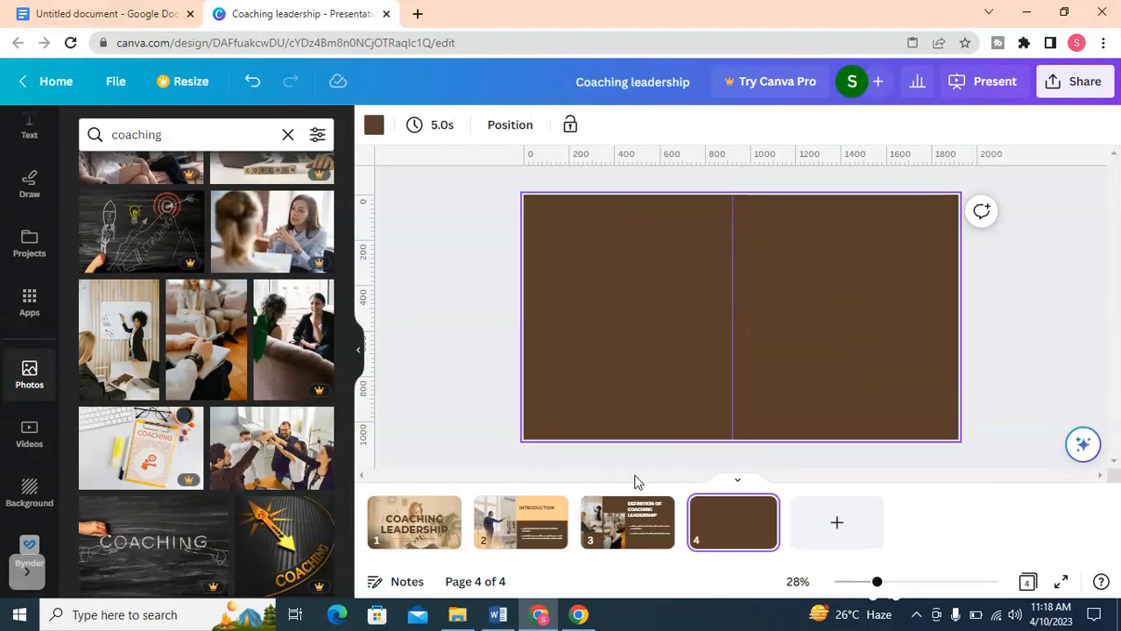
pyautogui.click(507, 618)
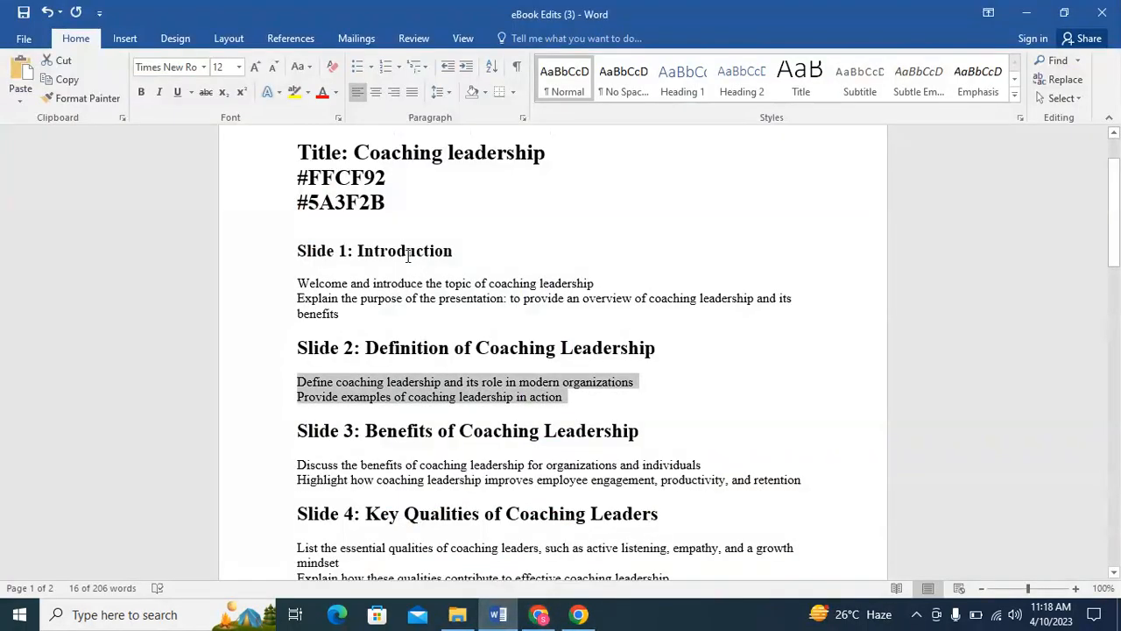
pyautogui.scroll(-1, 421, 389)
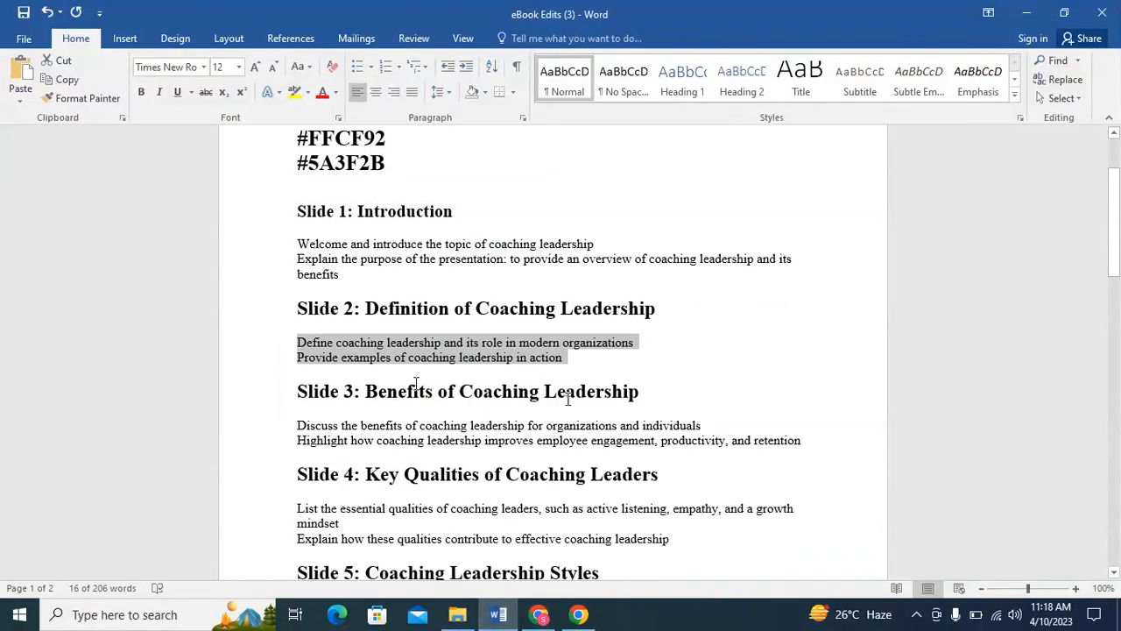
pyautogui.moveTo(802, 441); pyautogui.dragTo(297, 426)
pyautogui.click(624, 390)
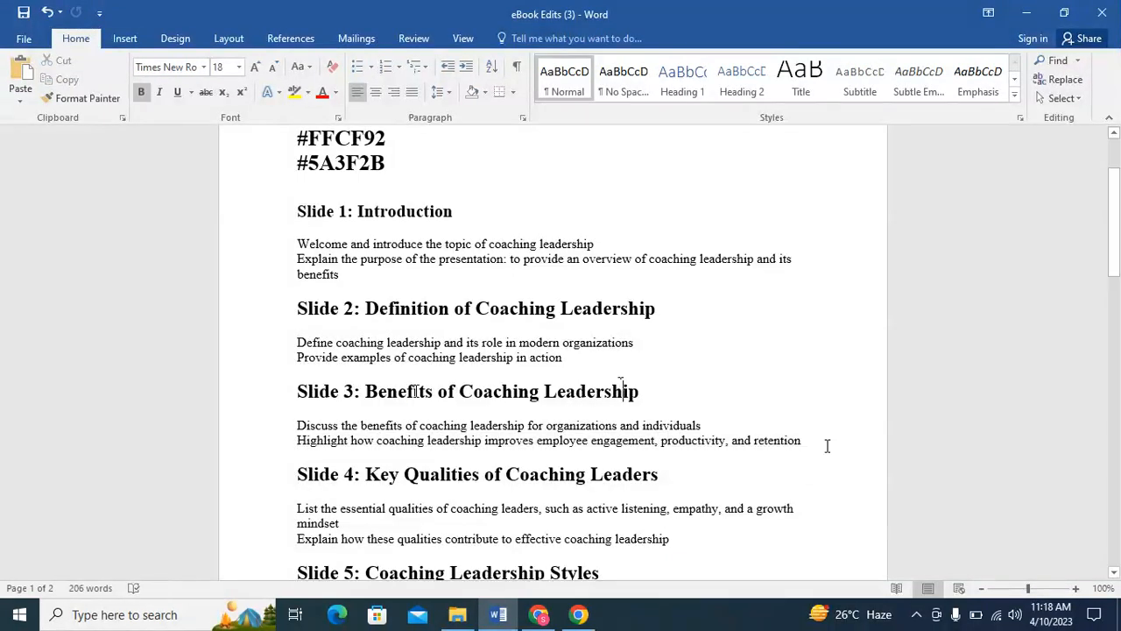
pyautogui.moveTo(367, 391); pyautogui.dragTo(658, 398)
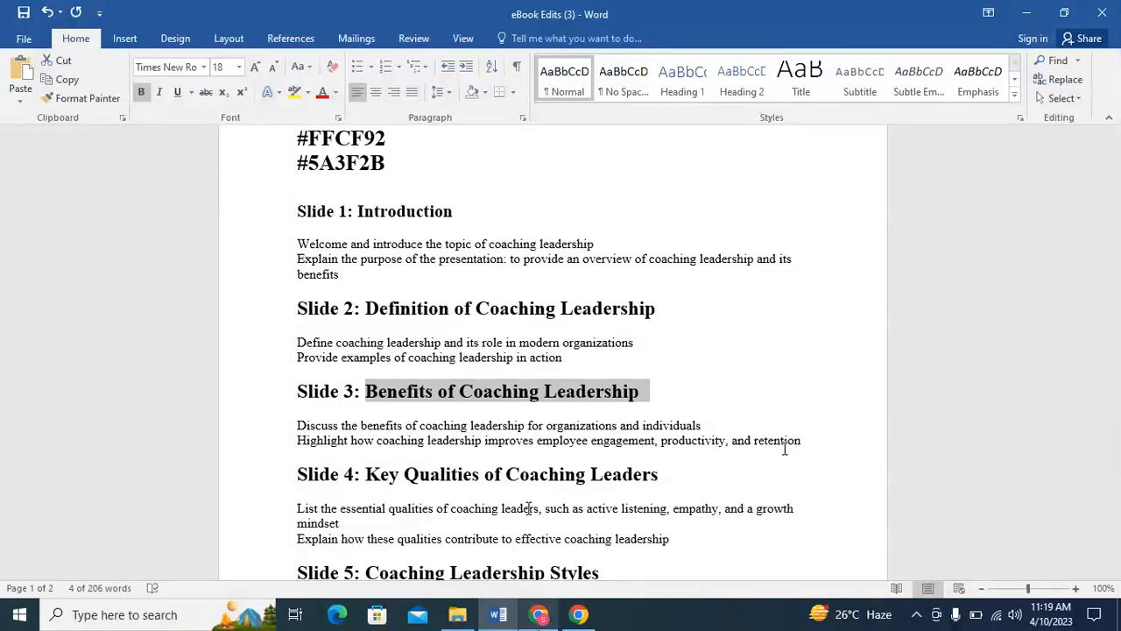
pyautogui.hotkey('alt', 'Tab')
# - Apply the "Work from Home Section" page of the Let's Learn presentation template to page 4
pyautogui.scroll(5, 77, 312)
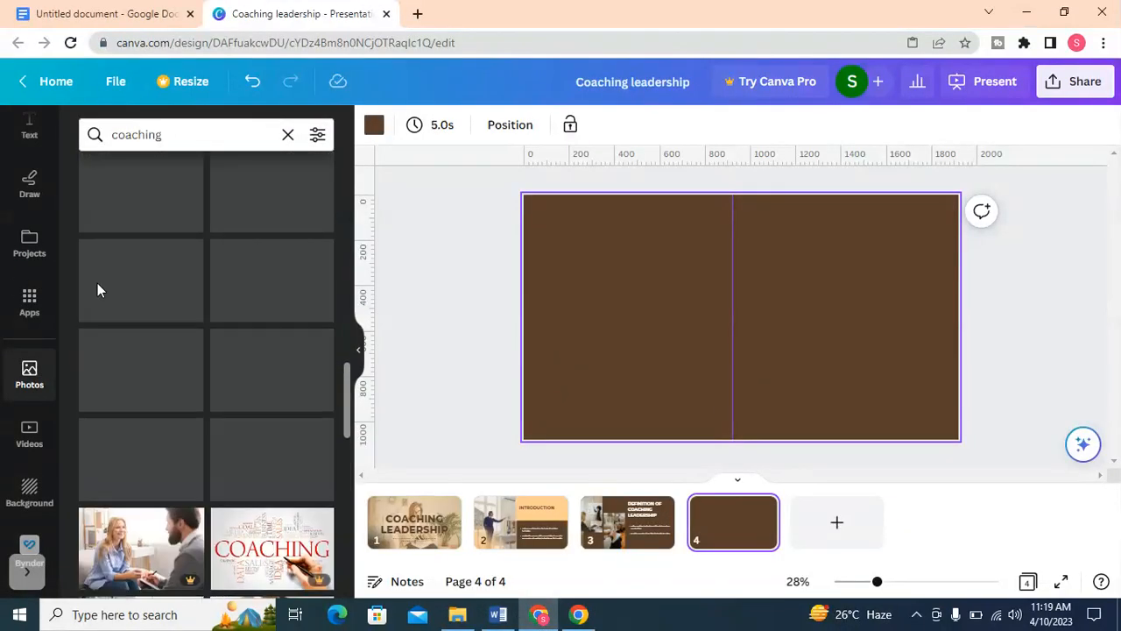
pyautogui.scroll(3, 18, 274)
pyautogui.scroll(3, 128, 320)
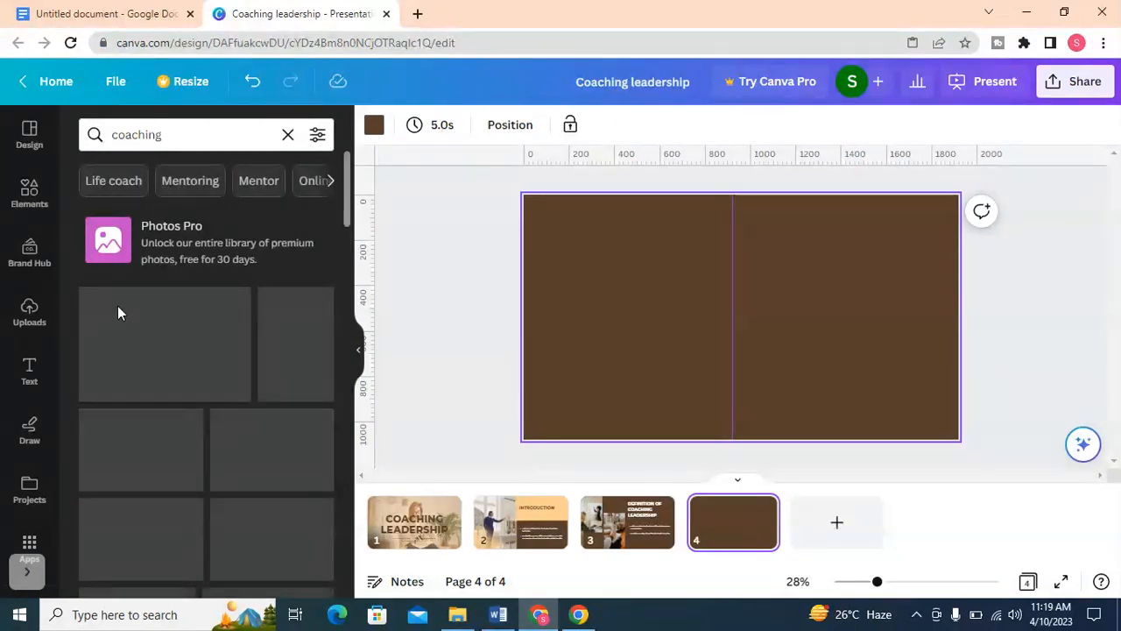
pyautogui.click(30, 140)
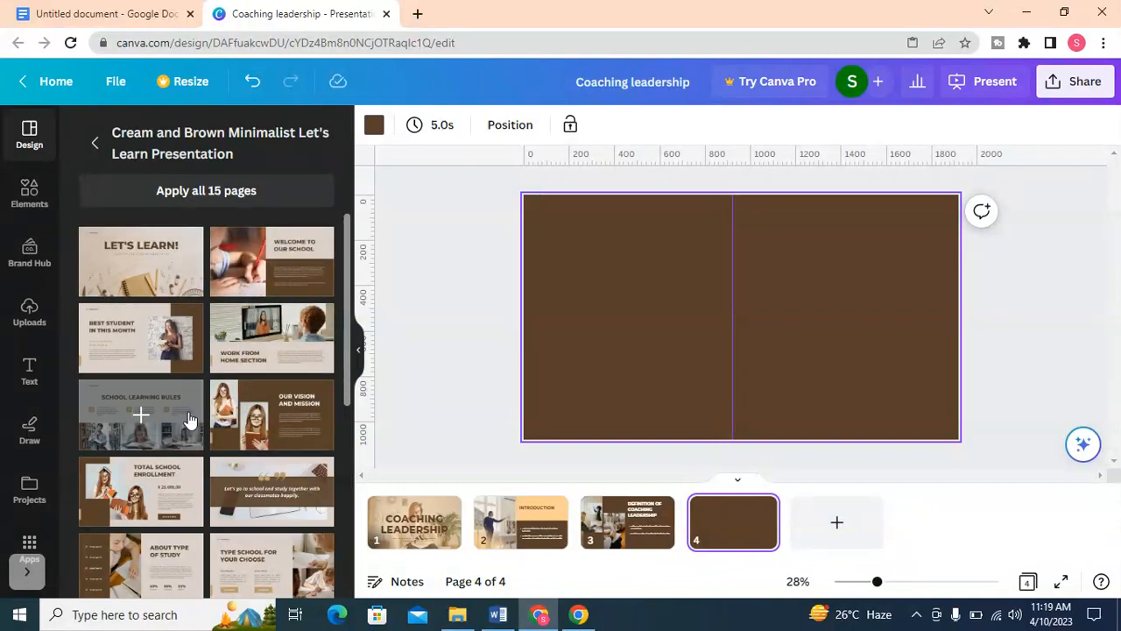
pyautogui.click(245, 320)
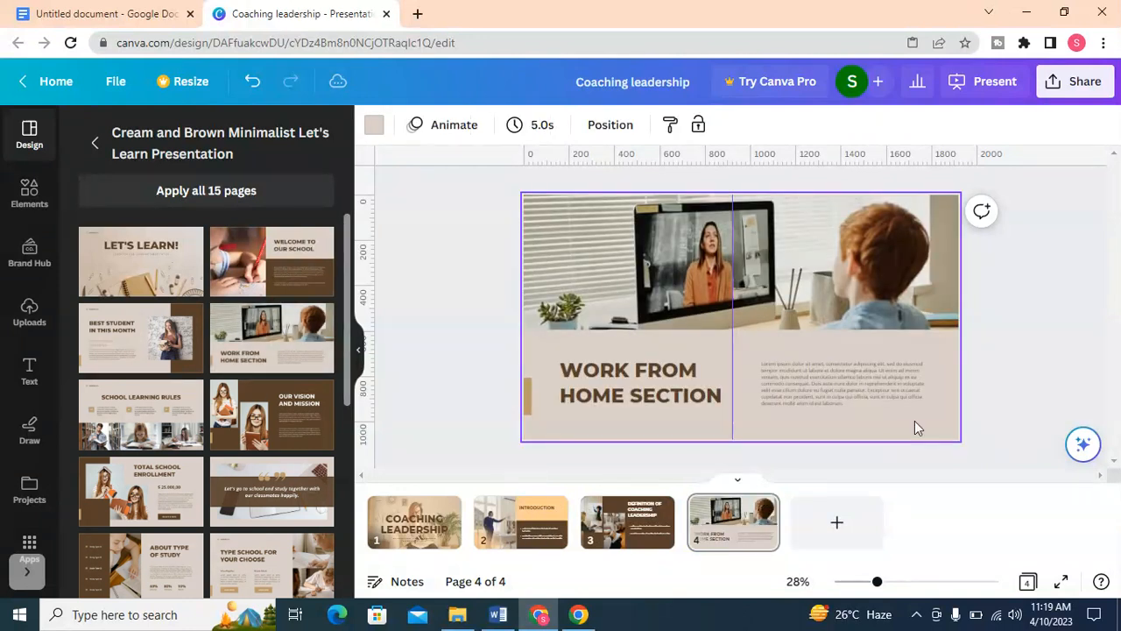
# - Set page 4's background to the document's light orange, #ffcf92
pyautogui.click(1003, 366)
pyautogui.click(939, 374)
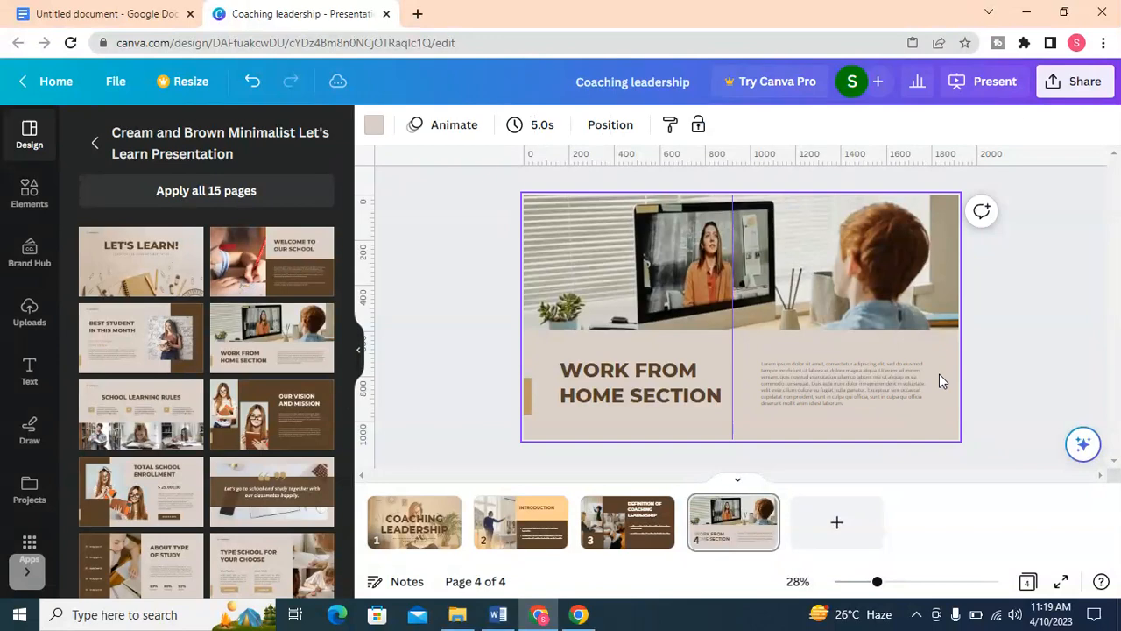
pyautogui.click(374, 127)
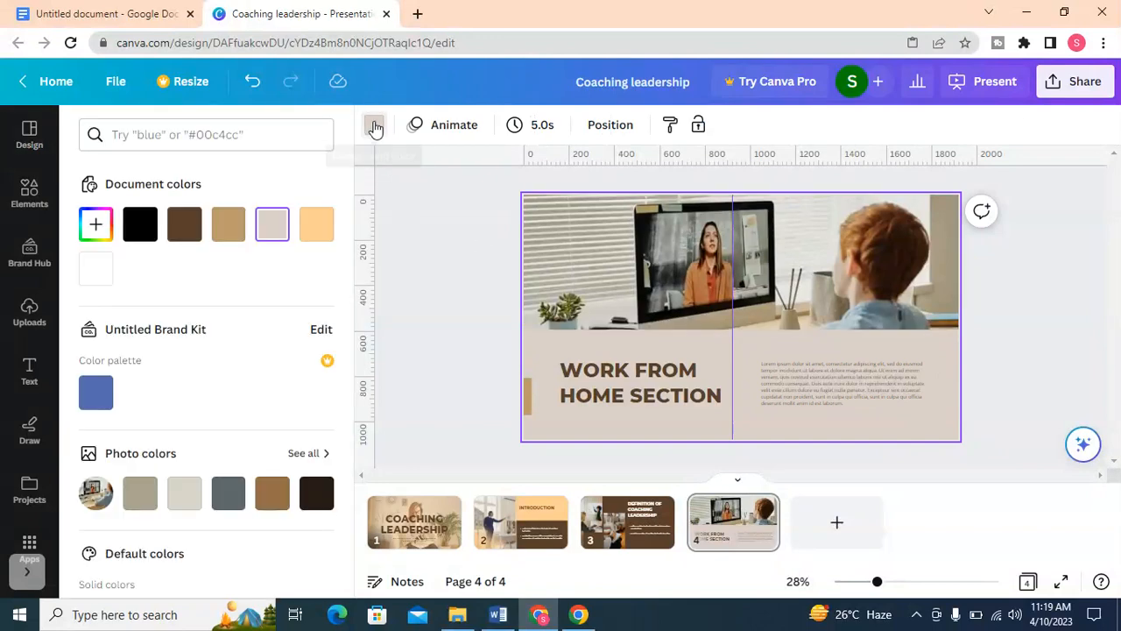
pyautogui.click(317, 226)
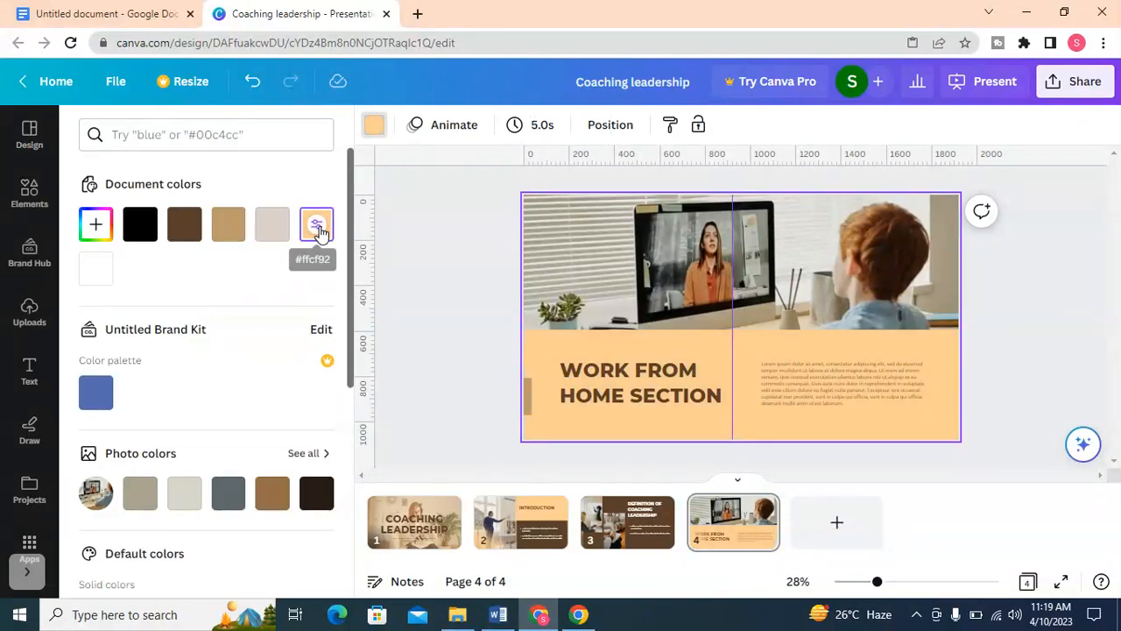
# - Recolor page 4's small accent bar dark brown and stretch it over the full height of the orange section, 35 wide by 485 high
pyautogui.click(525, 398)
pyautogui.click(184, 225)
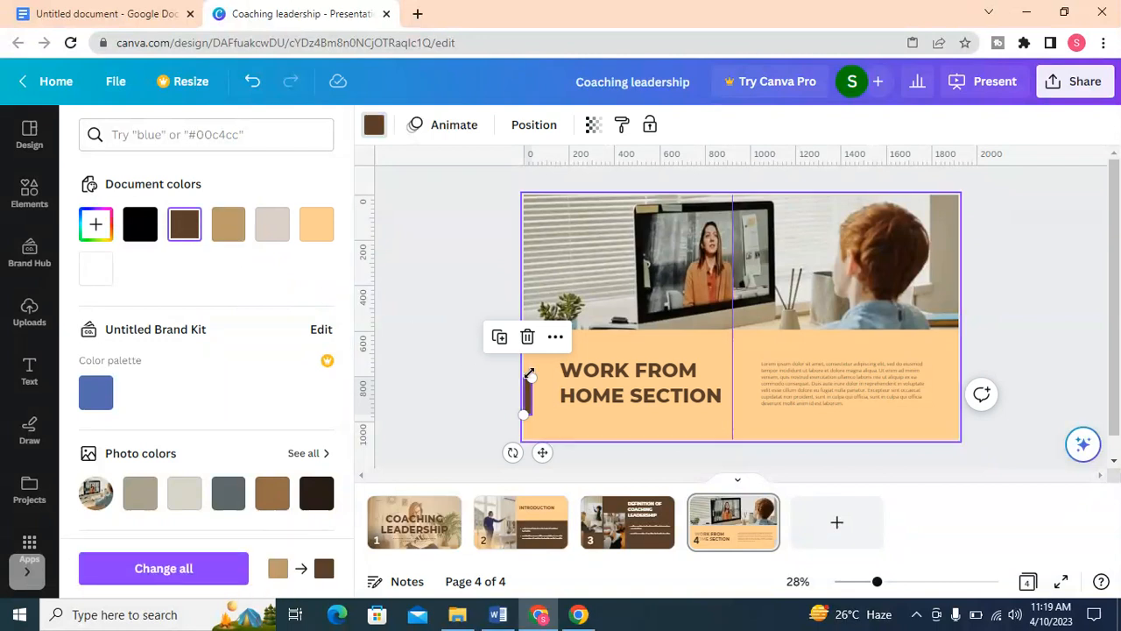
pyautogui.moveTo(529, 377); pyautogui.dragTo(541, 330)
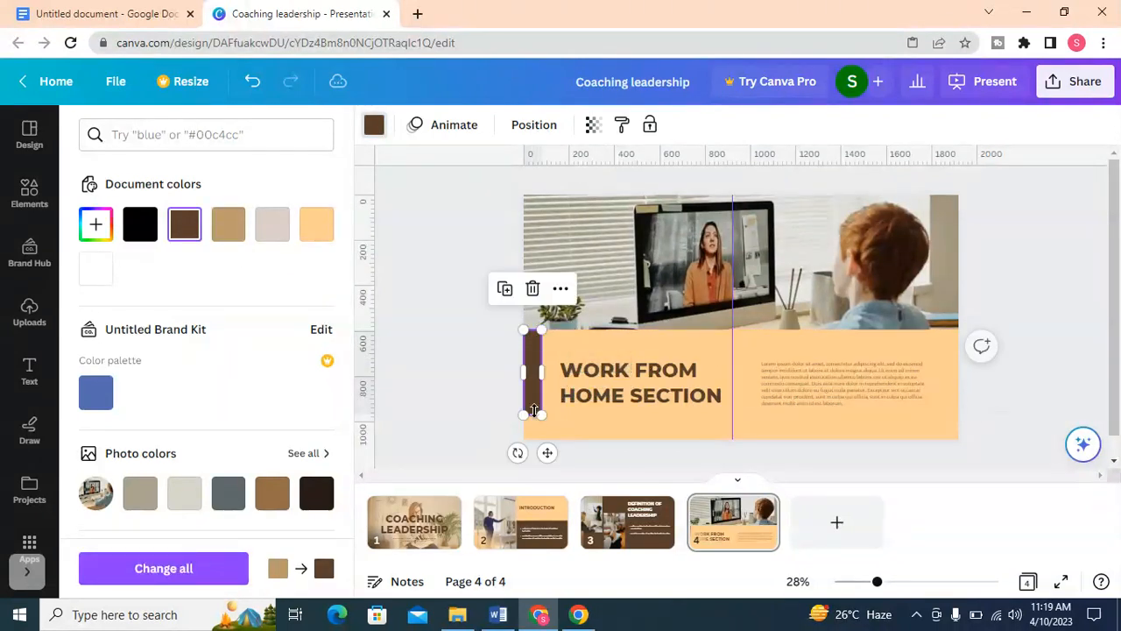
pyautogui.moveTo(539, 411); pyautogui.dragTo(546, 438)
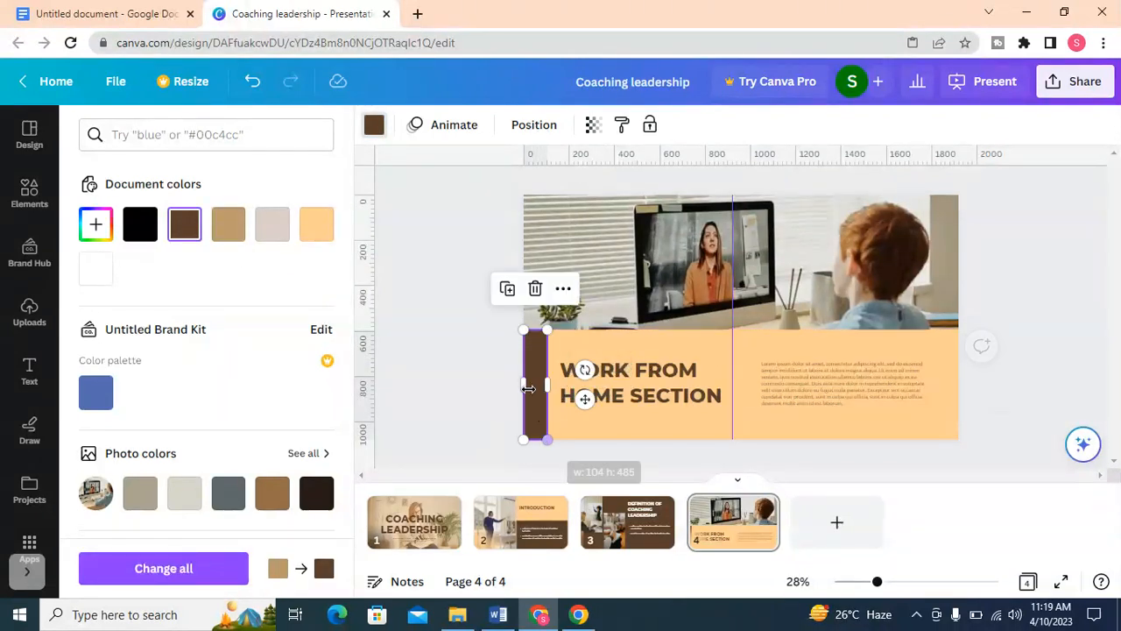
pyautogui.moveTo(539, 383); pyautogui.dragTo(528, 383)
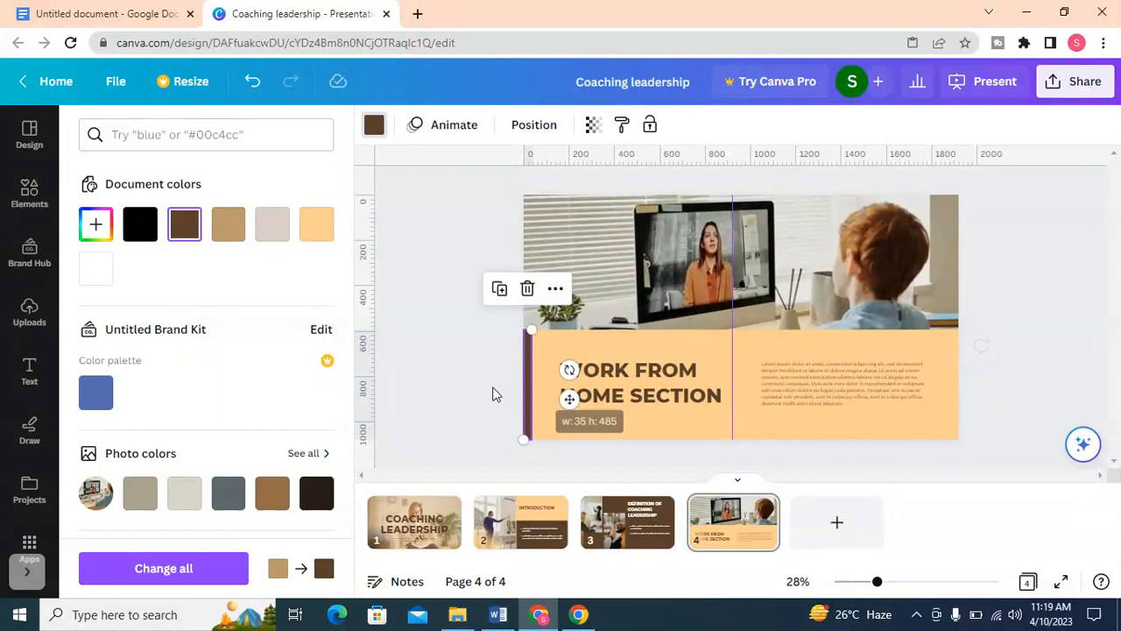
pyautogui.click(473, 385)
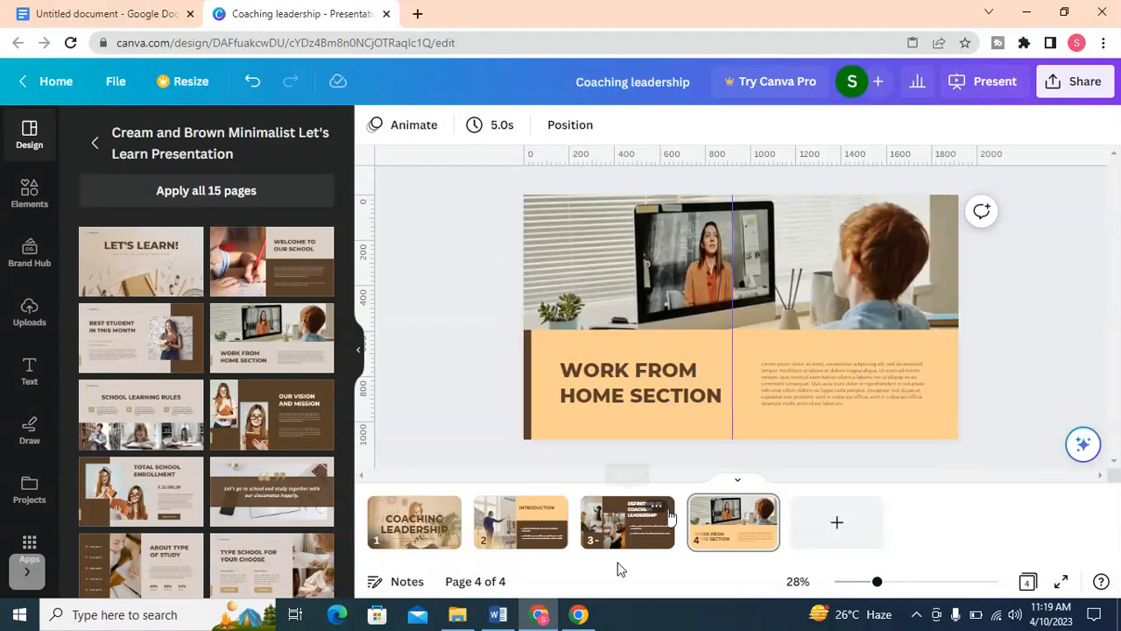
# - Copy "Benefits of Coaching Leadership" from the Word outline and replace page 4's "Work from Home Section" heading with it in Canva
pyautogui.click(497, 614)
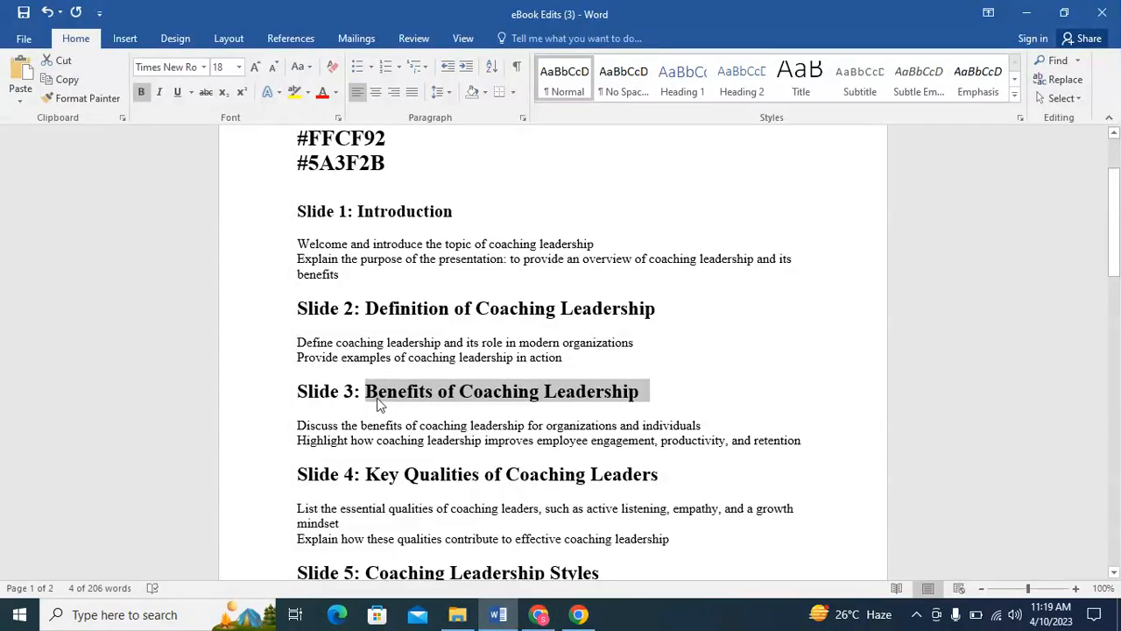
pyautogui.rightClick(420, 392)
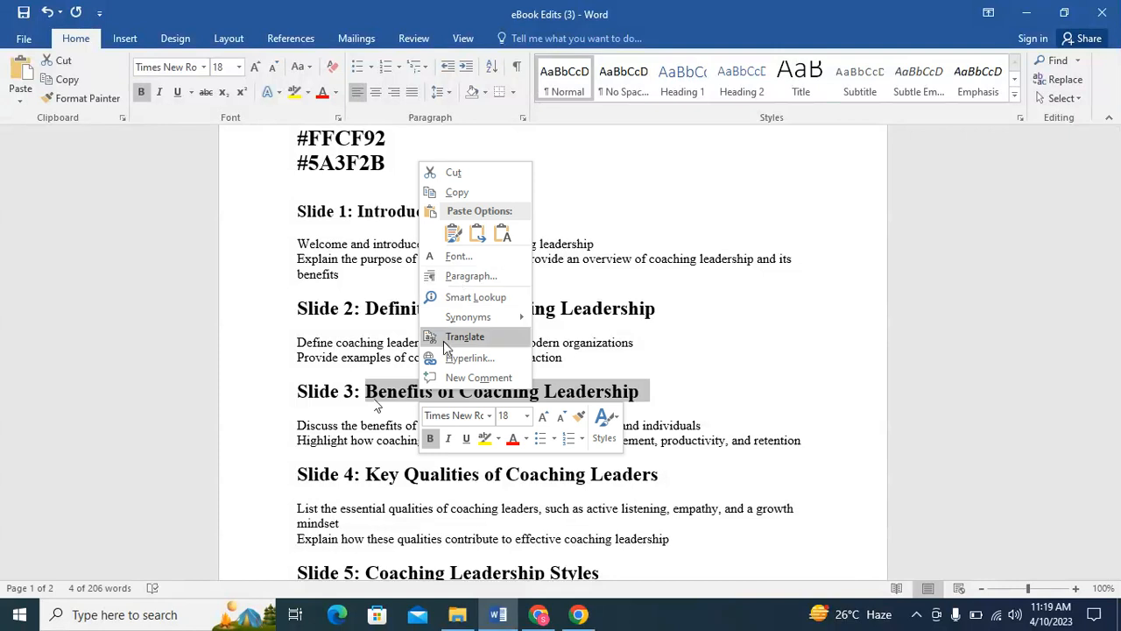
pyautogui.press('Escape')
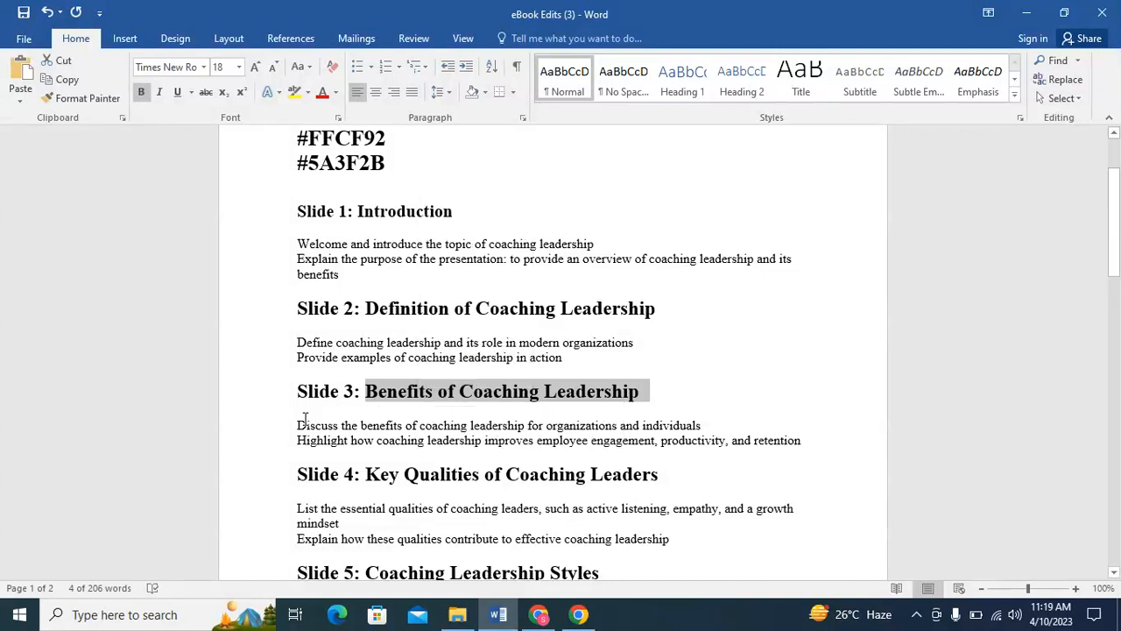
pyautogui.rightClick(456, 396)
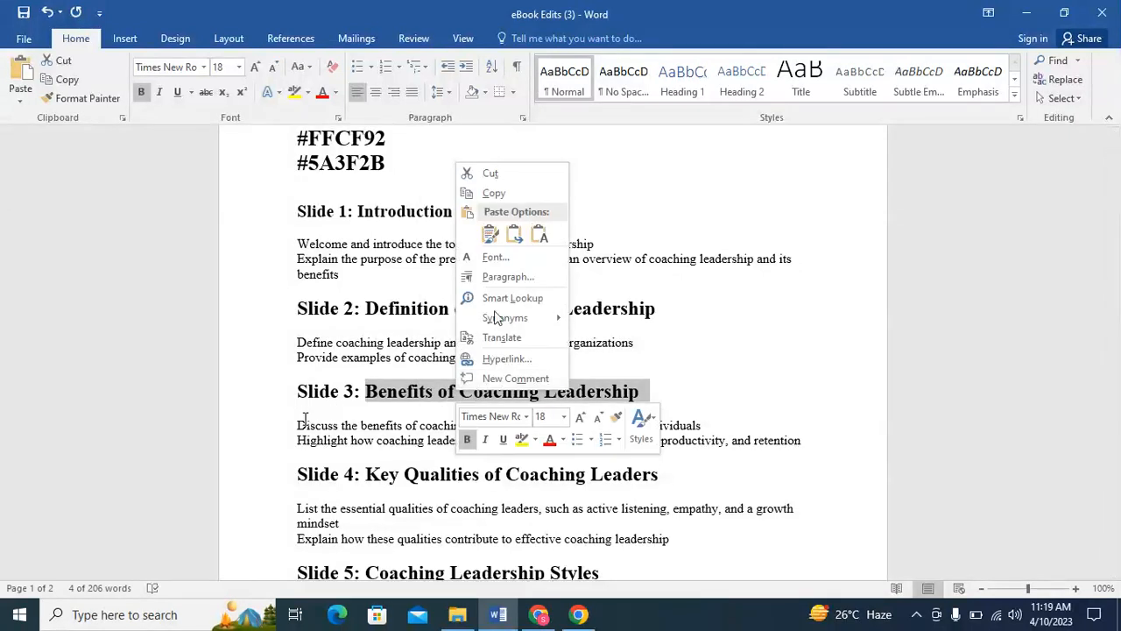
pyautogui.click(493, 191)
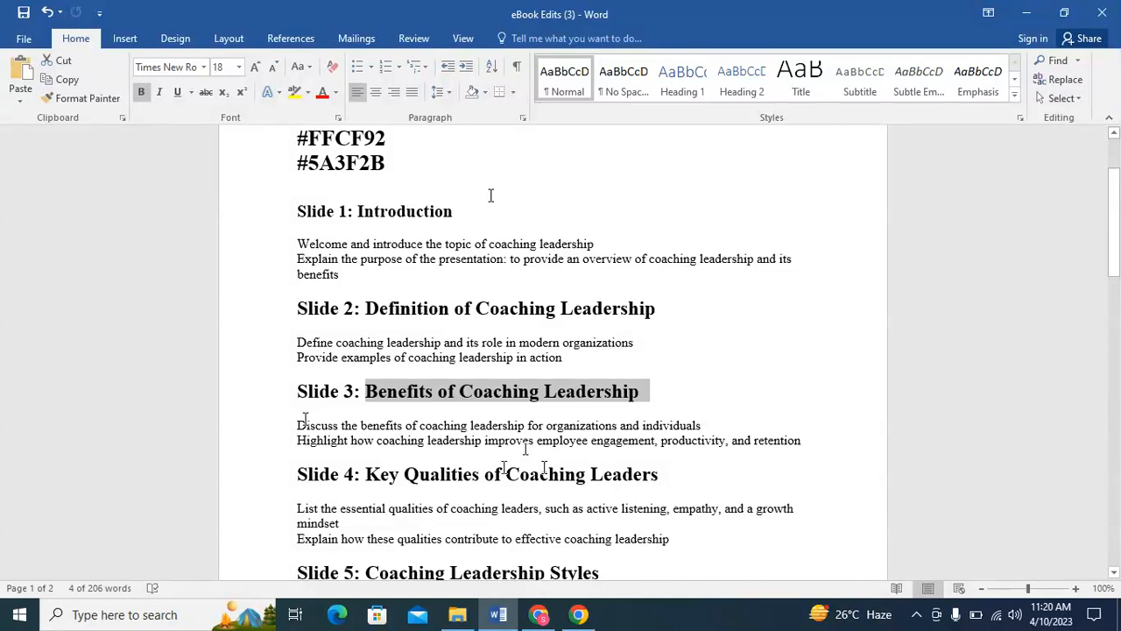
pyautogui.click(540, 615)
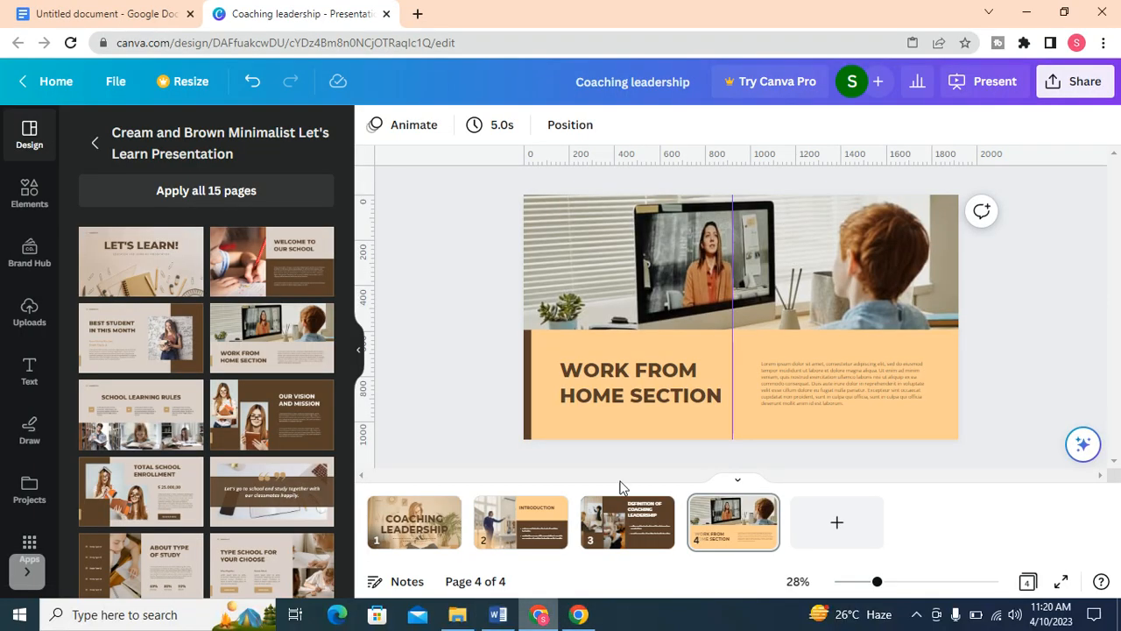
pyautogui.doubleClick(652, 385)
pyautogui.write('BENEFITS OF COACHING LEADERSHIP')
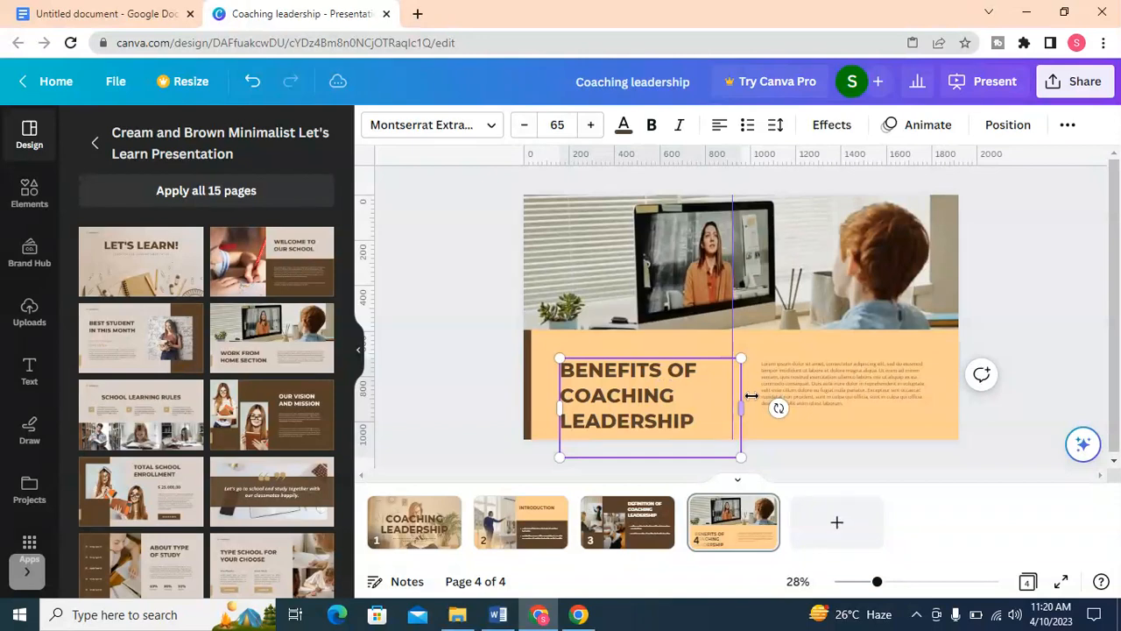
# - Narrow the heading's text box to fit its three lines and move it up and left, close to the brown bar
pyautogui.moveTo(743, 410); pyautogui.dragTo(708, 409)
pyautogui.moveTo(605, 408)
pyautogui.mouseDown()
pyautogui.moveTo(594, 358)
pyautogui.moveTo(586, 396)
pyautogui.mouseUp()
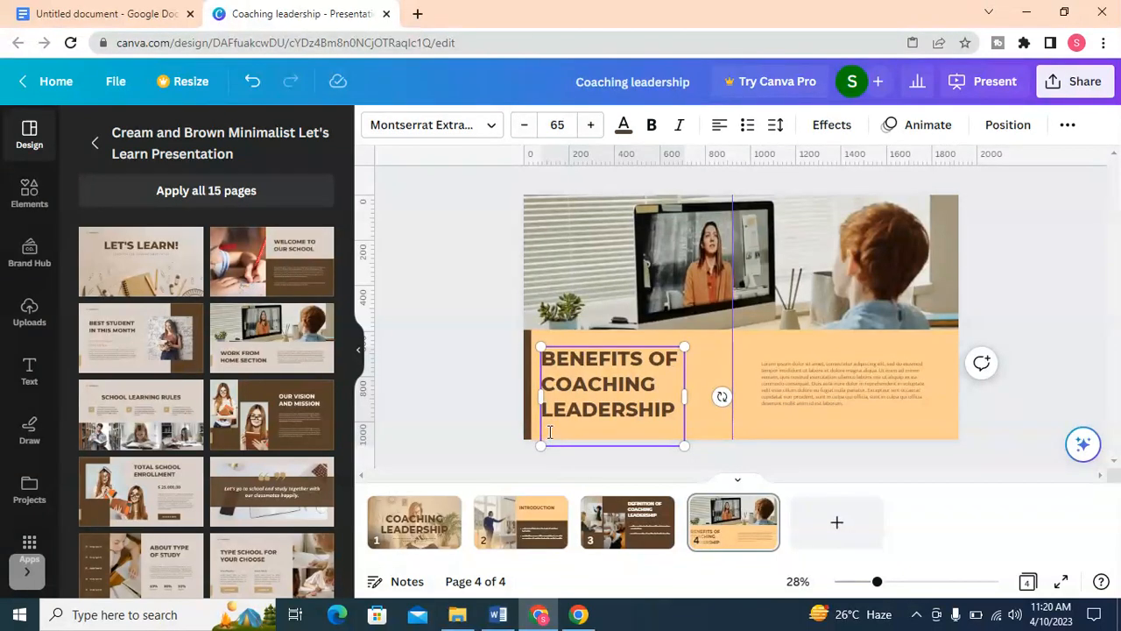
pyautogui.click(1046, 377)
pyautogui.click(613, 394)
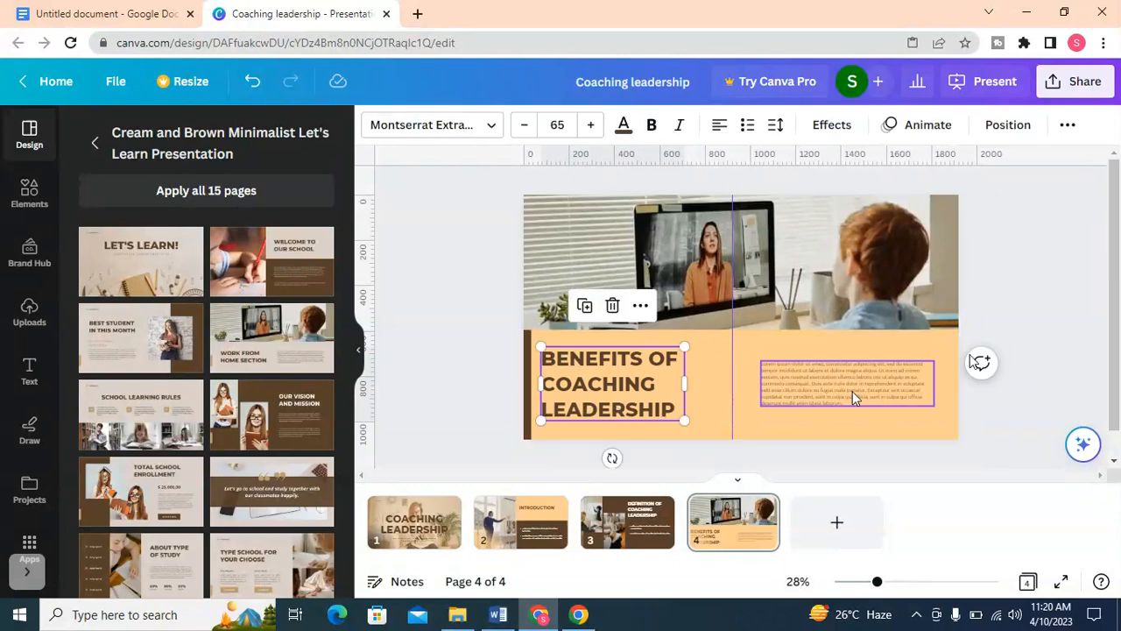
pyautogui.click(1006, 293)
# - Delete page 4's placeholder paragraph and place a copy of page 3's bulleted text box beside the heading
pyautogui.click(820, 375)
pyautogui.press('Delete')
pyautogui.click(622, 523)
pyautogui.click(811, 357)
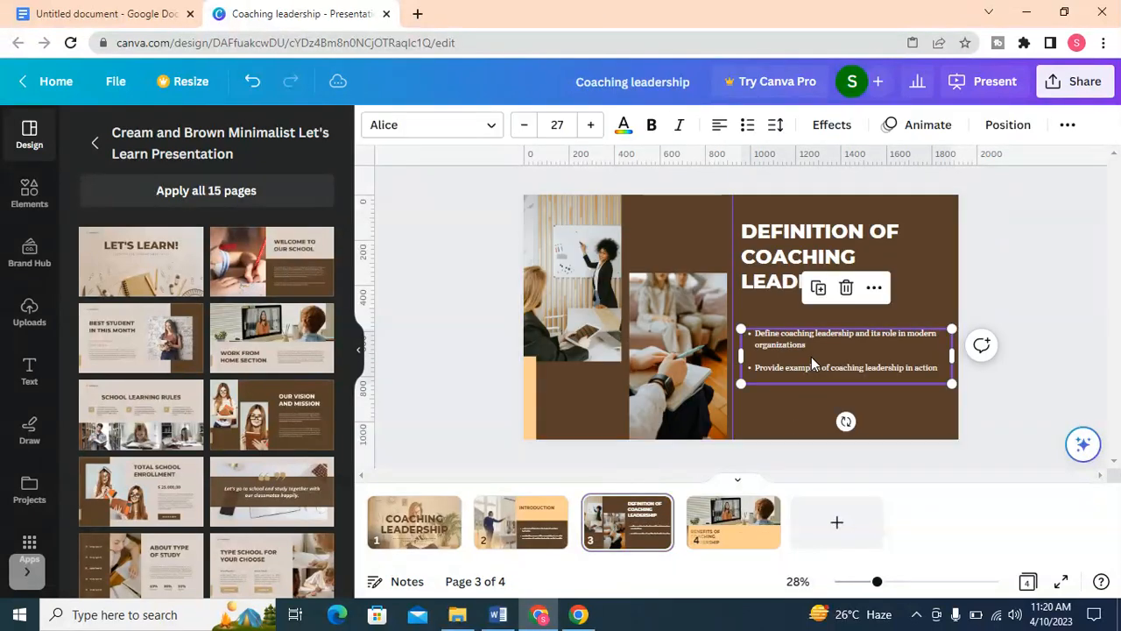
pyautogui.rightClick(812, 359)
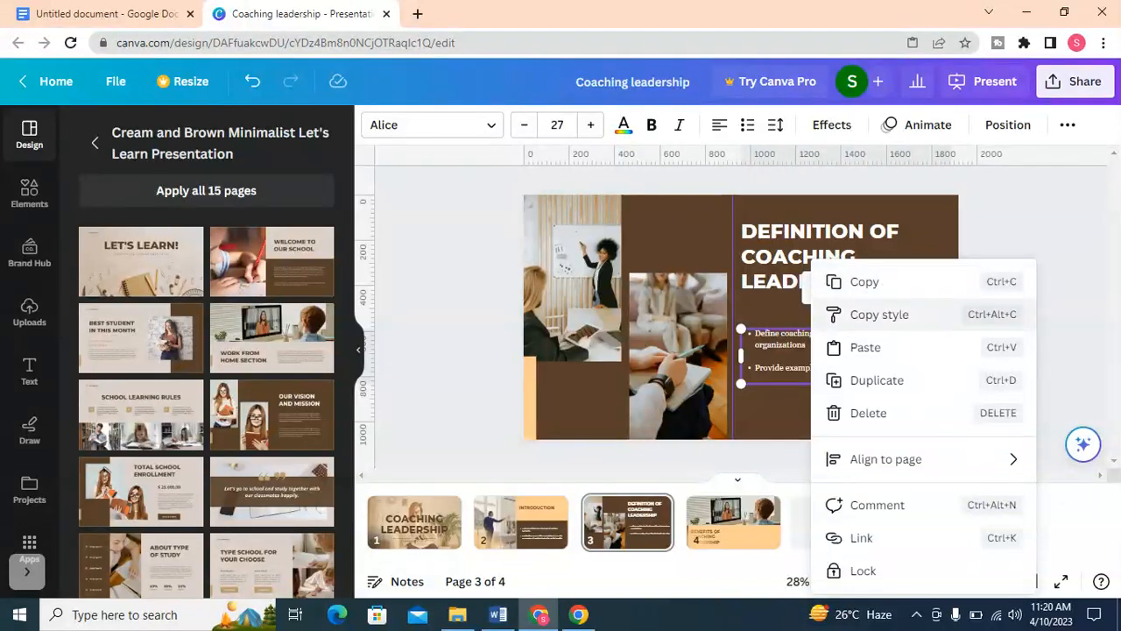
pyautogui.click(865, 283)
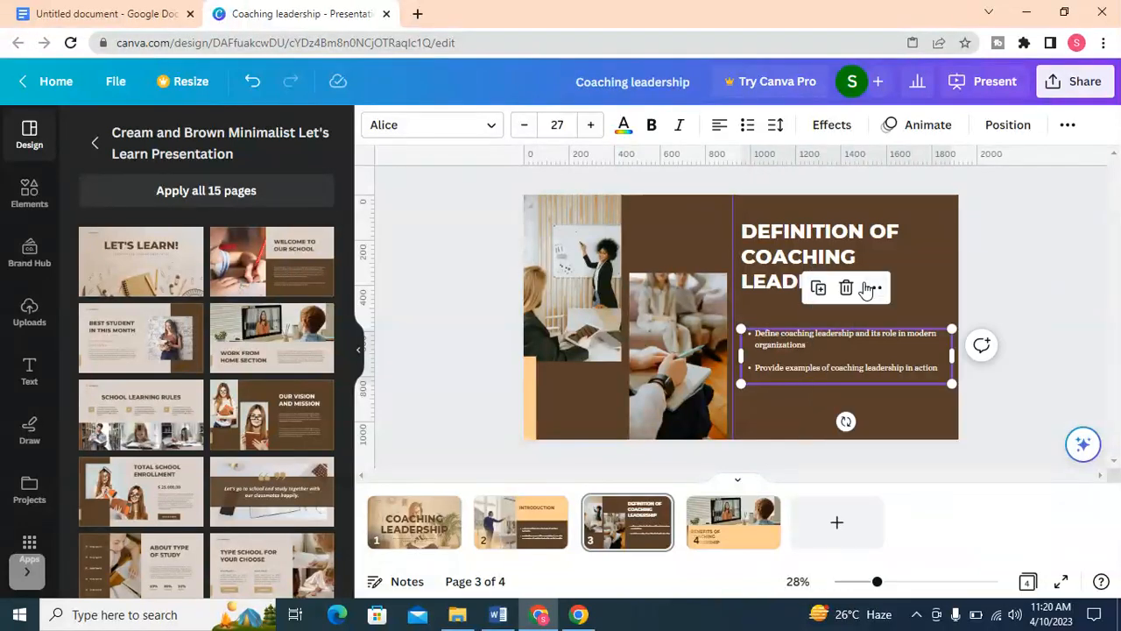
pyautogui.click(729, 528)
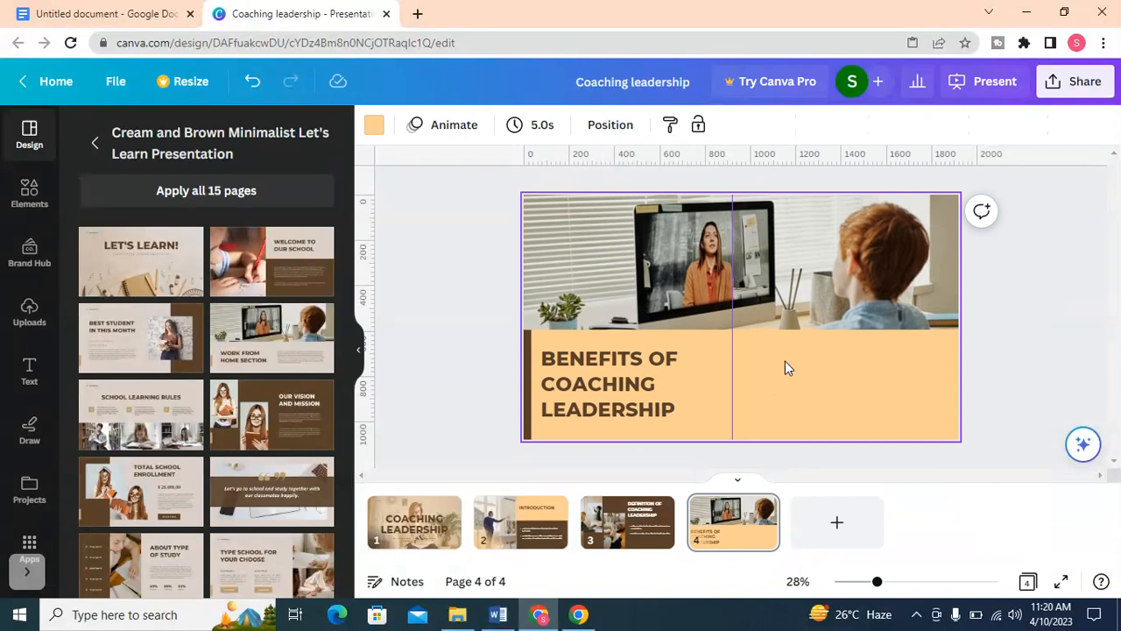
pyautogui.hotkey('ctrl', 'v')
pyautogui.moveTo(785, 362)
pyautogui.mouseDown()
pyautogui.moveTo(803, 379)
pyautogui.moveTo(780, 380)
pyautogui.mouseUp()
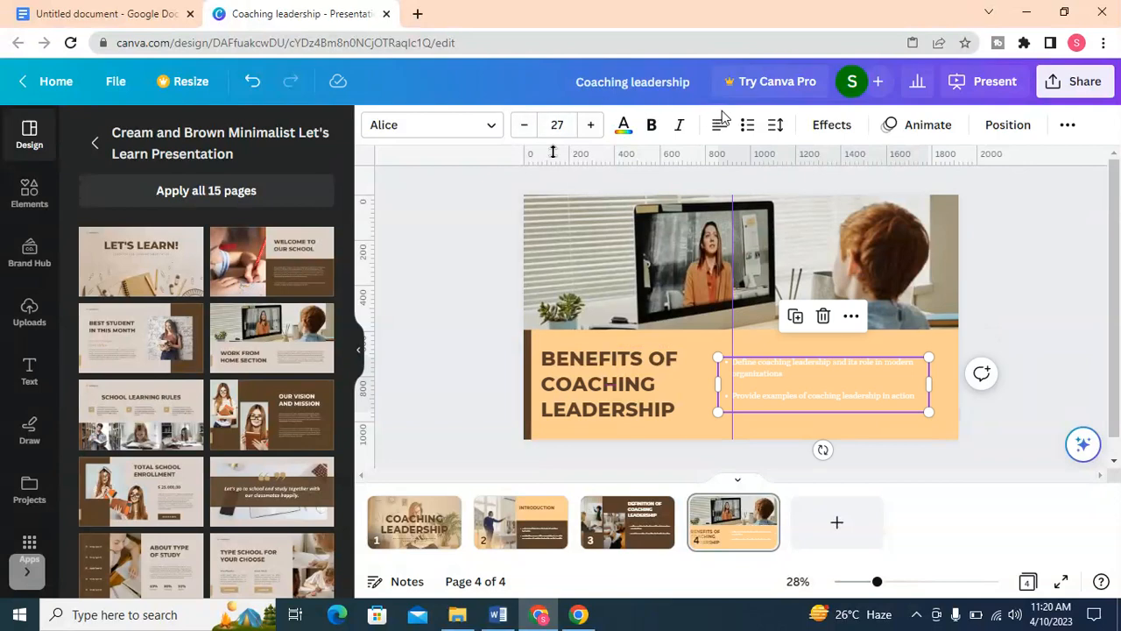
# - Change the copied bullet text on page 4 to the document's dark brown in regular weight
pyautogui.click(652, 127)
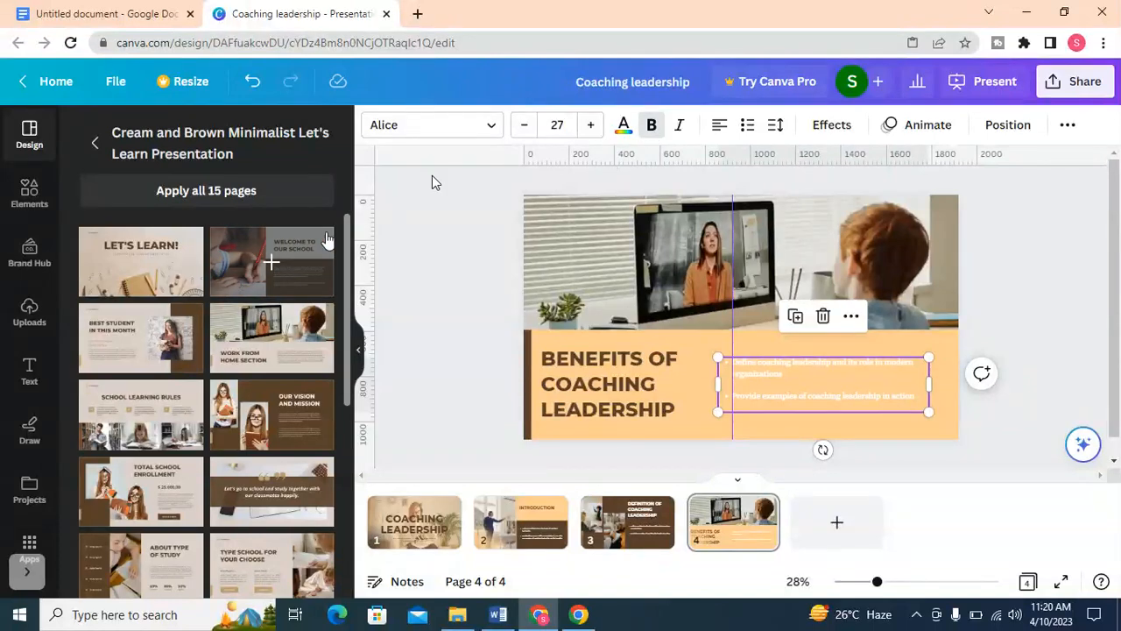
pyautogui.click(624, 127)
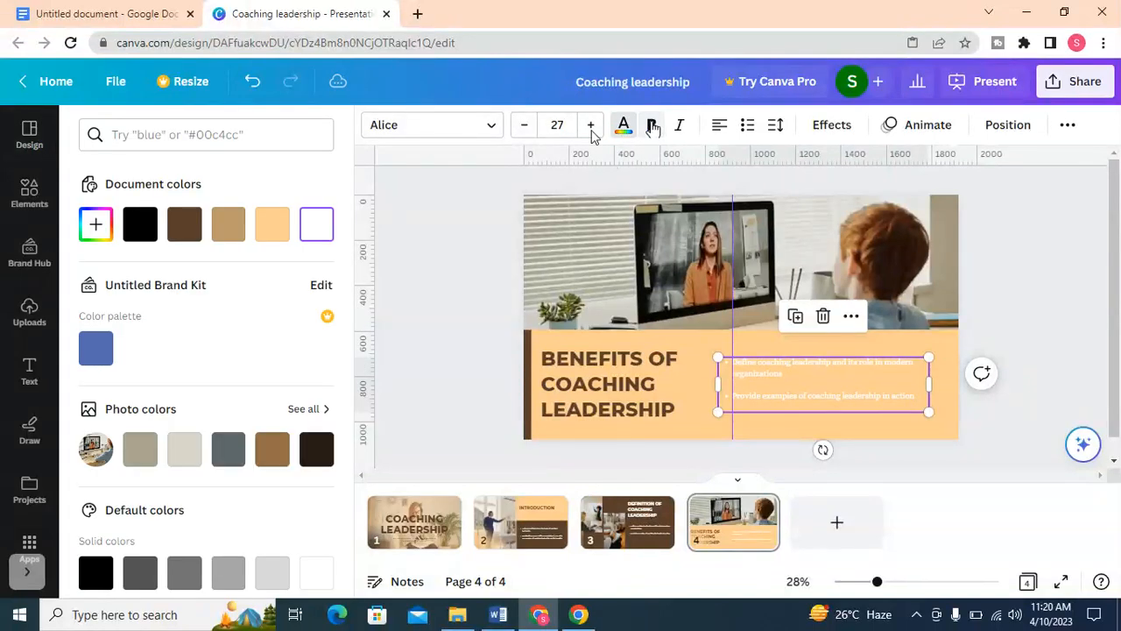
pyautogui.click(184, 225)
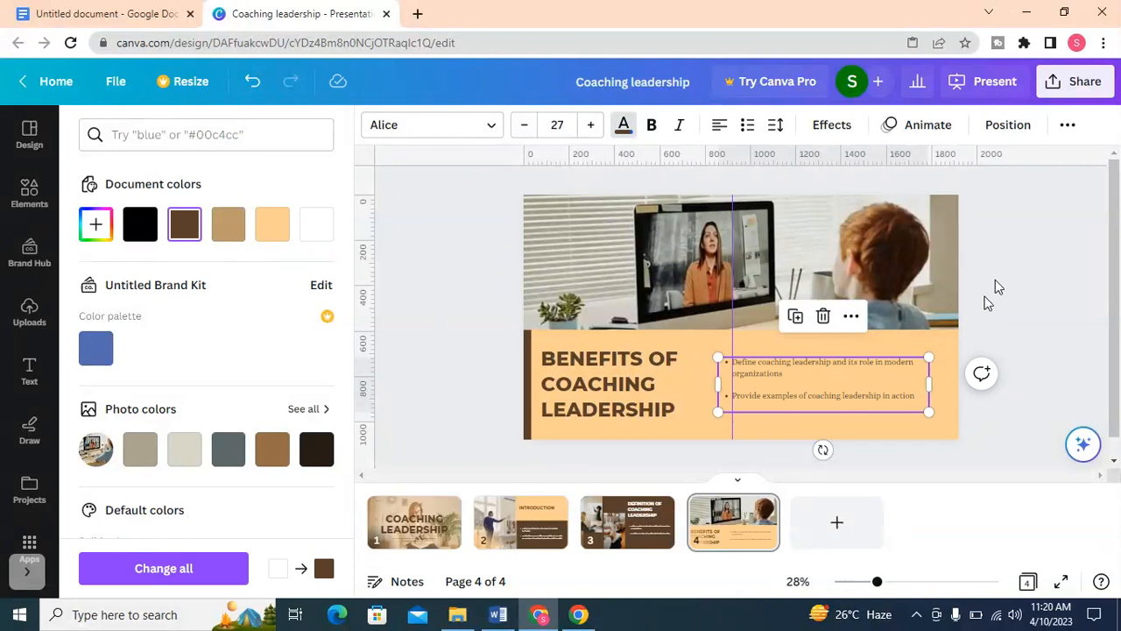
# - Move the vertical guide left to the heading's right edge and shift the bulleted text box slightly left
pyautogui.click(834, 376)
pyautogui.moveTo(734, 283); pyautogui.dragTo(679, 283)
pyautogui.click(871, 354)
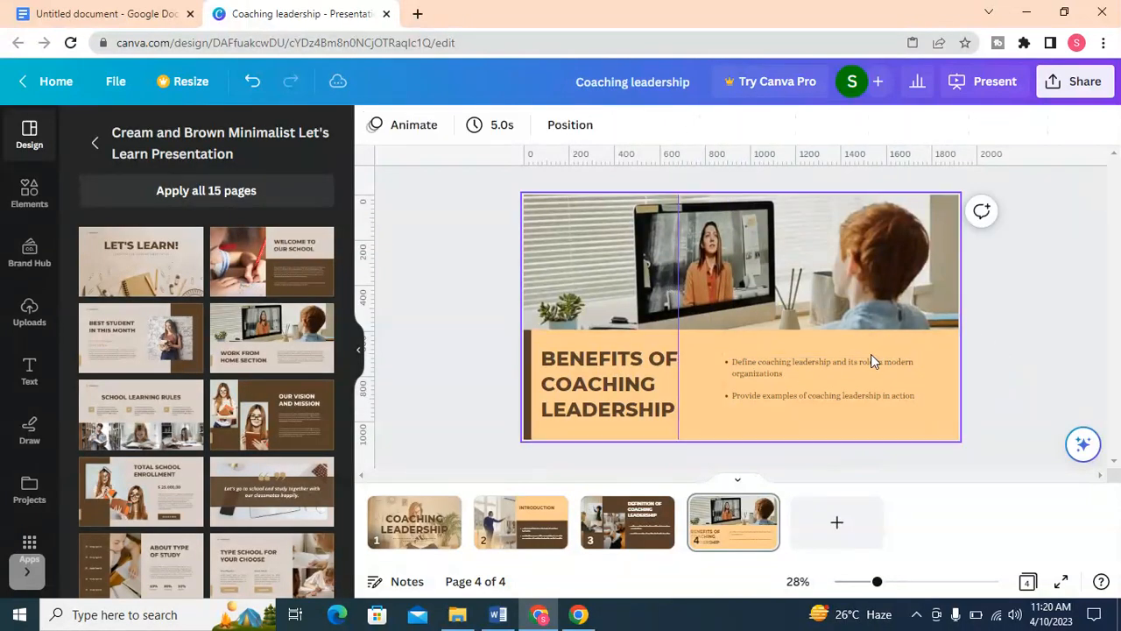
pyautogui.click(840, 373)
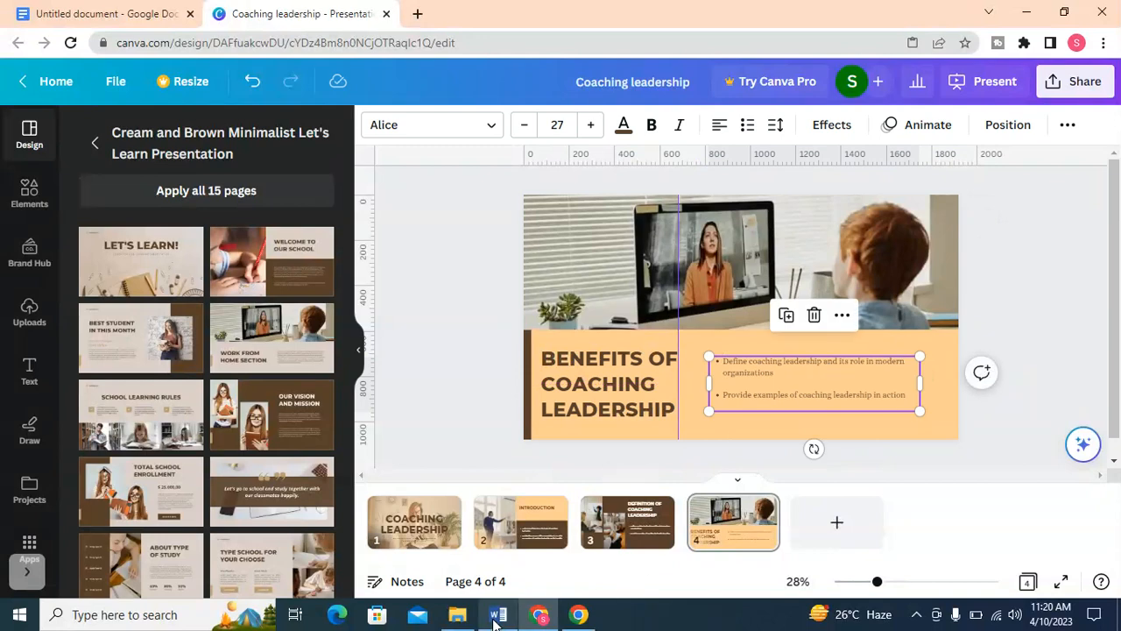
# - Replace page 4's bullet text with the two lines under "Slide 3: Benefits of Coaching Leadership" in the Word outline
pyautogui.click(497, 616)
pyautogui.moveTo(292, 425); pyautogui.dragTo(814, 442)
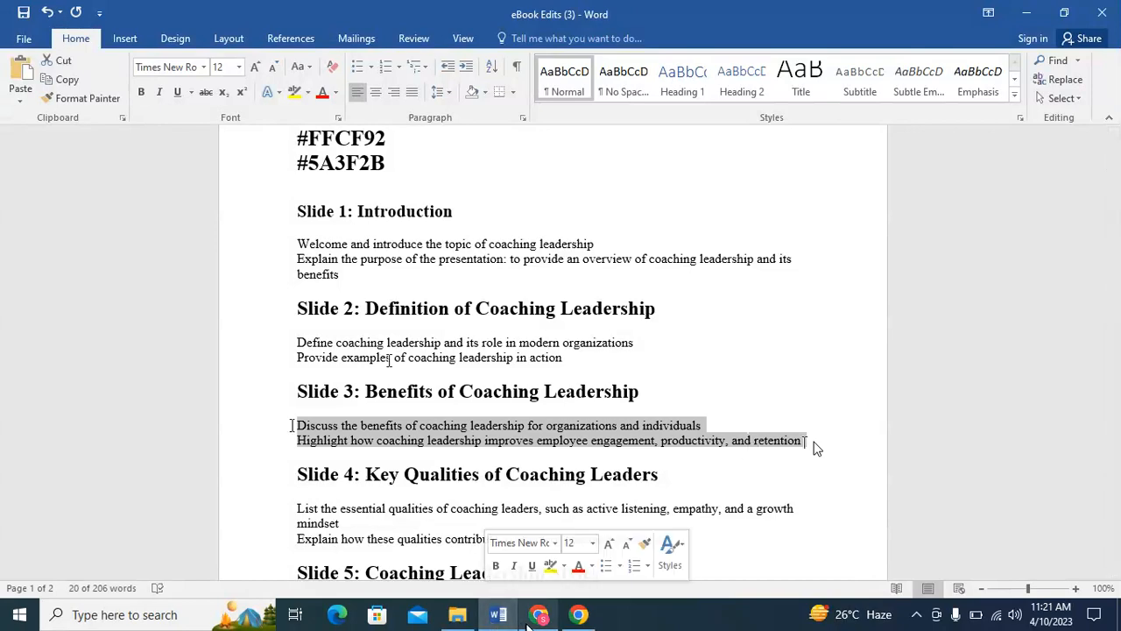
pyautogui.hotkey('alt', 'Tab')
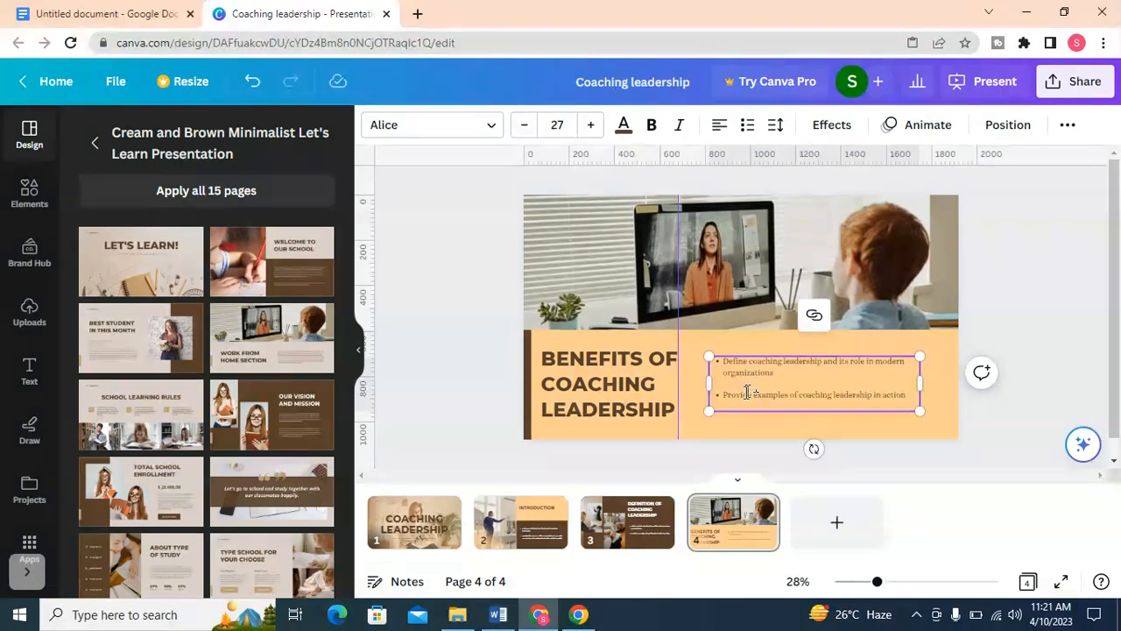
pyautogui.doubleClick(745, 394)
pyautogui.hotkey('ctrl', 'a')
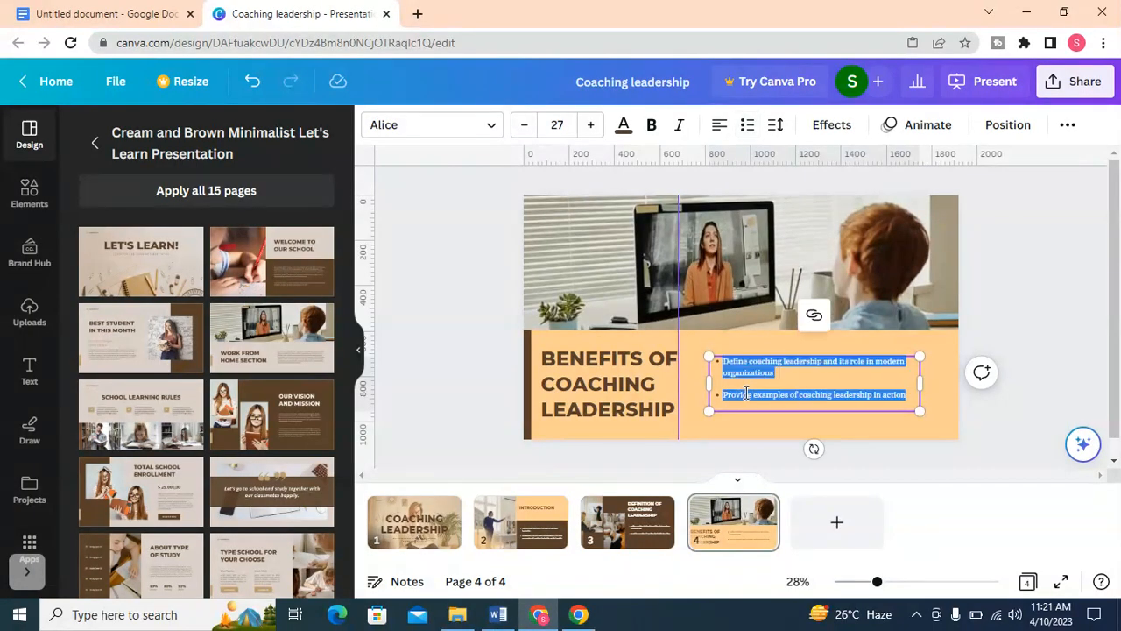
pyautogui.hotkey('ctrl', 'v')
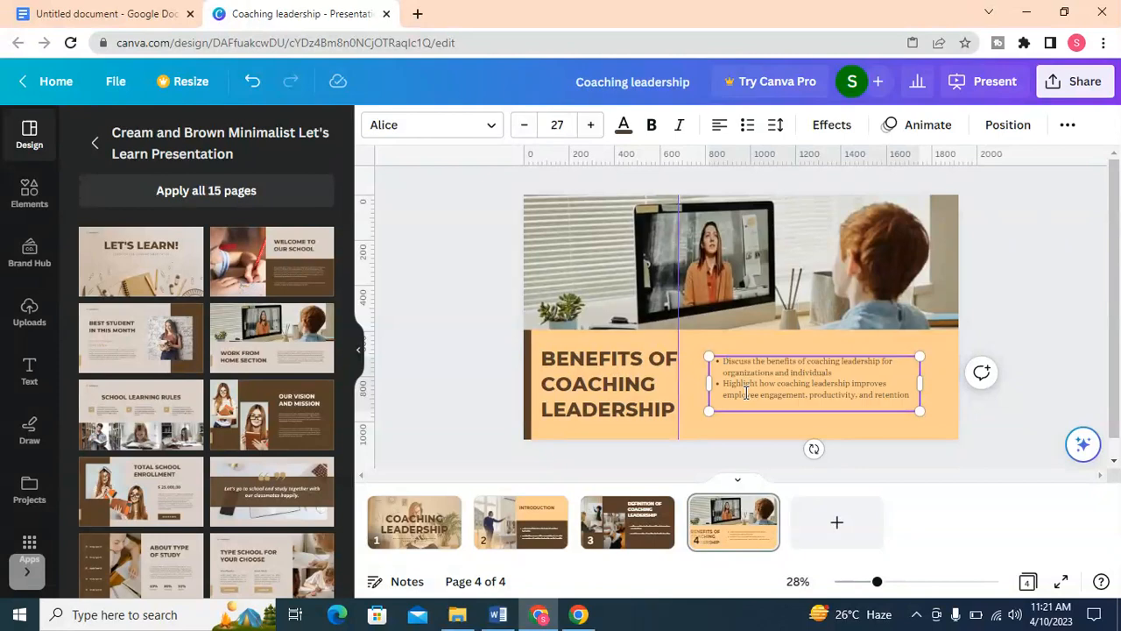
# - Insert an unbulleted blank line between page 4's two bullets and nudge the text box slightly down and right
pyautogui.moveTo(879, 583); pyautogui.dragTo(894, 582)
pyautogui.scroll(-2, 954, 346)
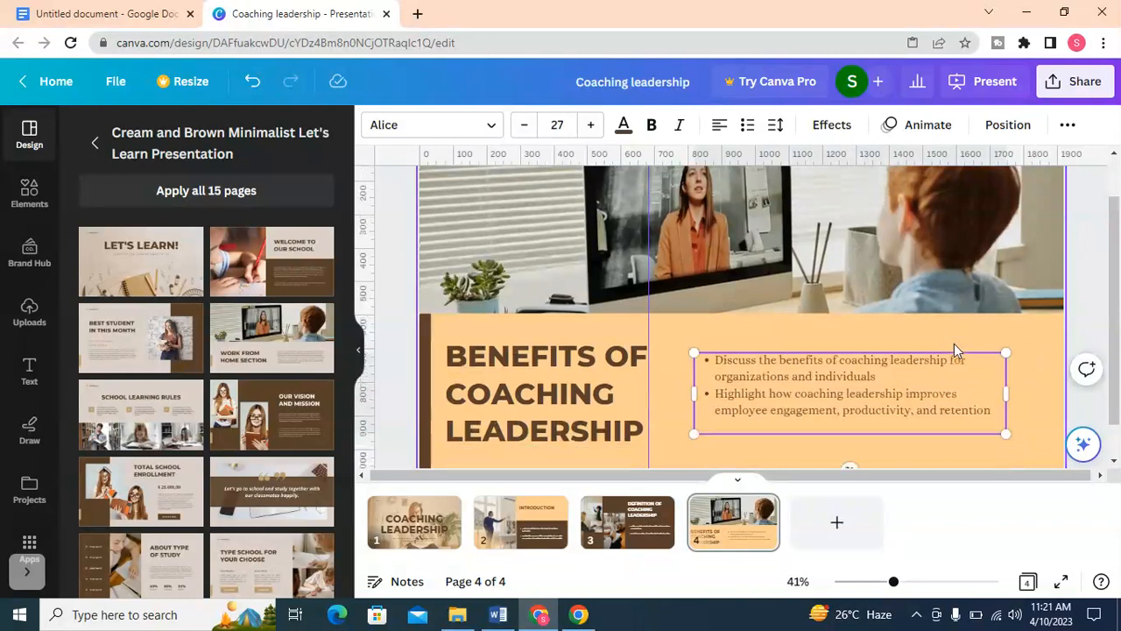
pyautogui.scroll(-1, 954, 343)
pyautogui.click(885, 335)
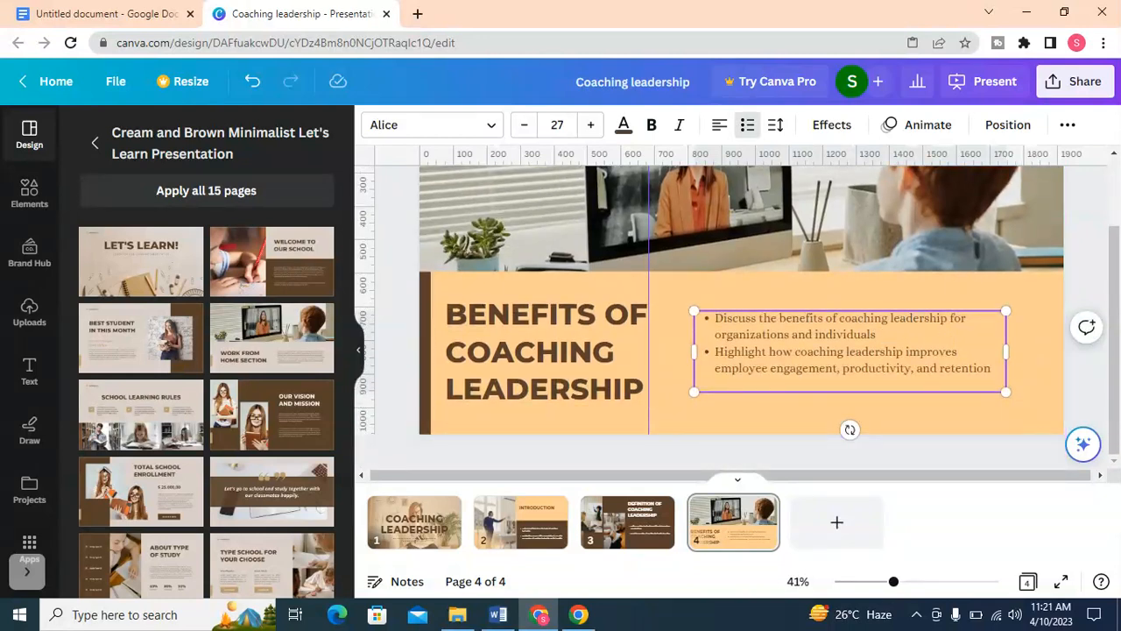
pyautogui.press('Return')
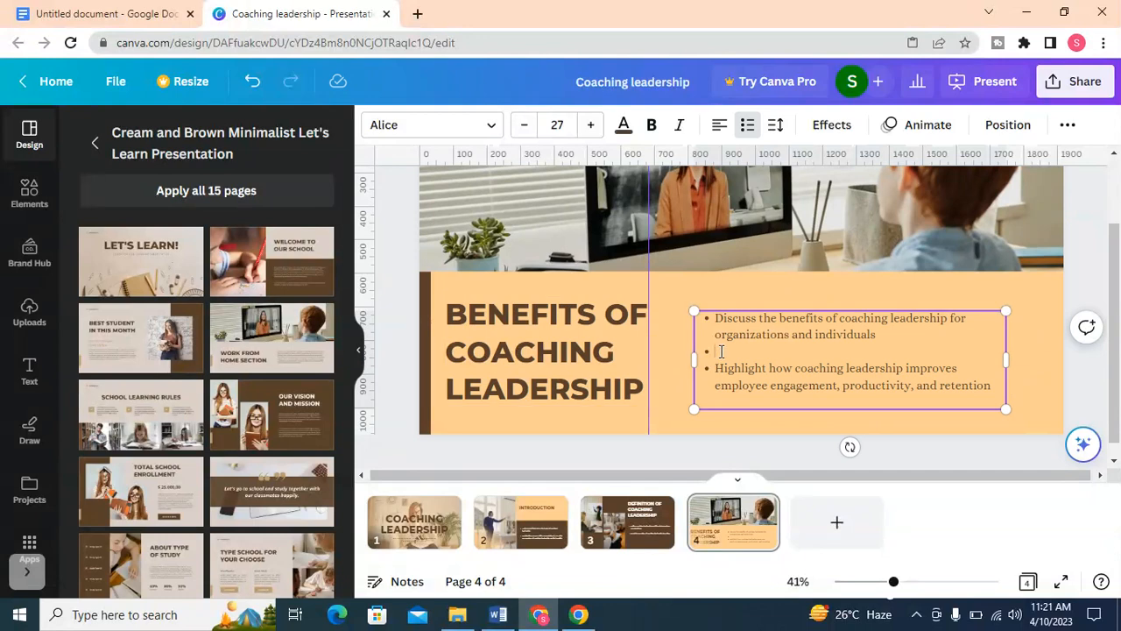
pyautogui.press('BackSpace')
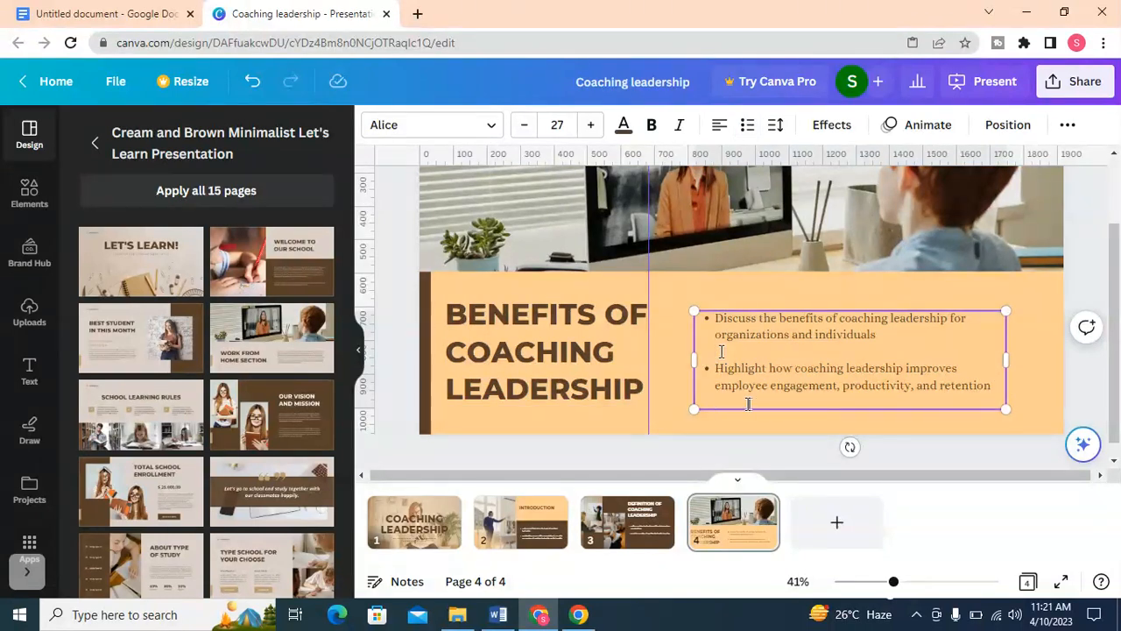
pyautogui.click(1056, 390)
pyautogui.moveTo(823, 400); pyautogui.dragTo(829, 406)
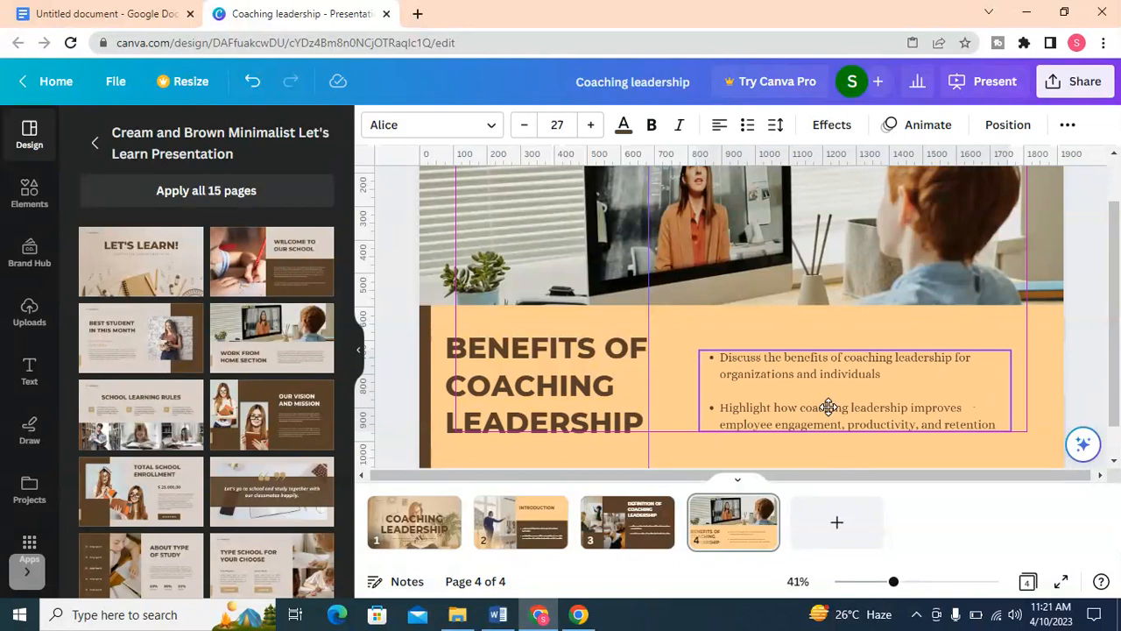